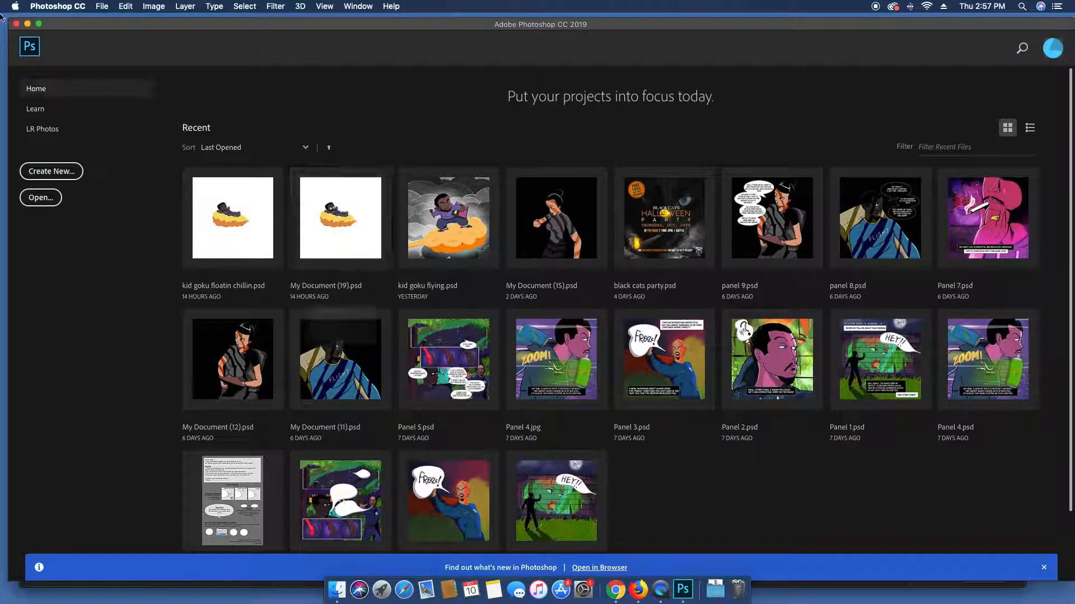
Create a new Untitled-1 document 3.75 in wide by 4.5 in tall at 300 ppi
{"action": "left_click", "coordinate": [52, 172]}
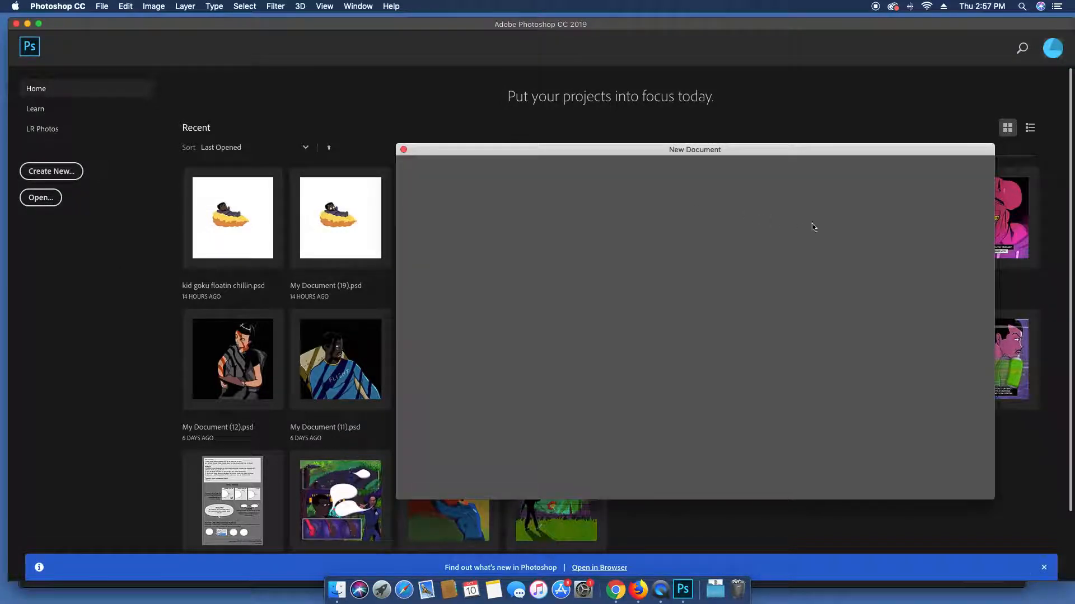
{"action": "left_click_drag", "start_coordinate": [784, 153], "coordinate": [650, 105]}
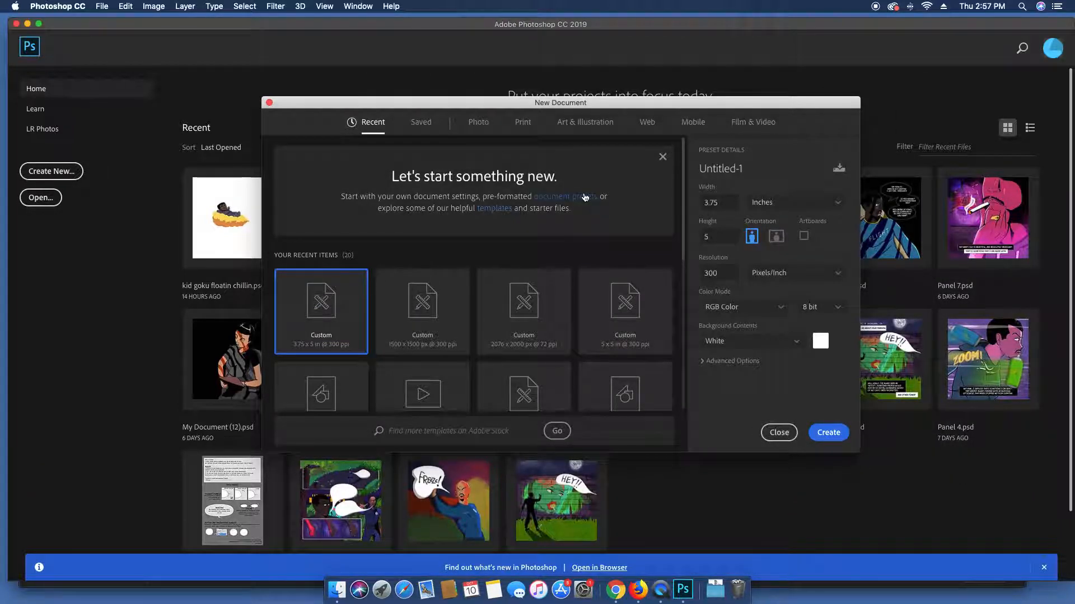
{"action": "left_click", "coordinate": [721, 233]}
{"action": "type", "text": "2."}
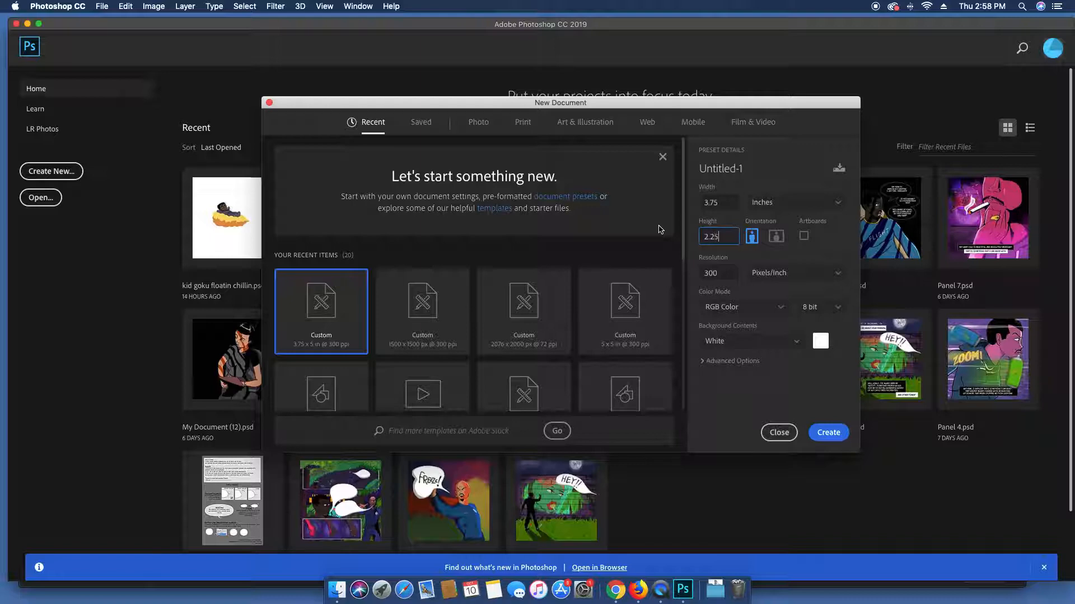
{"action": "type", "text": "25"}
{"action": "left_click", "coordinate": [720, 203]}
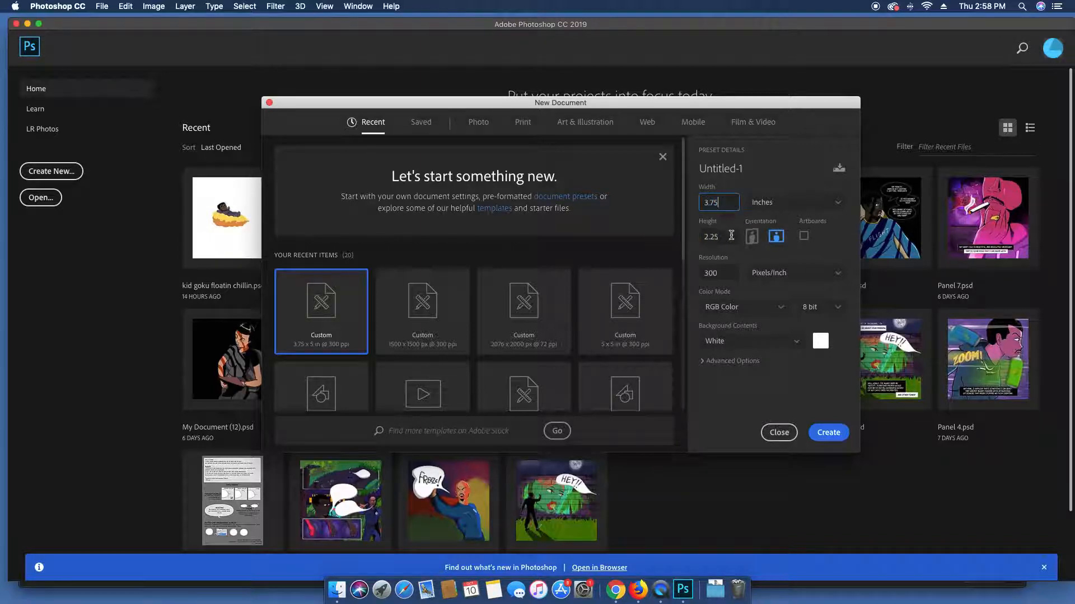
{"action": "key", "text": "Tab"}
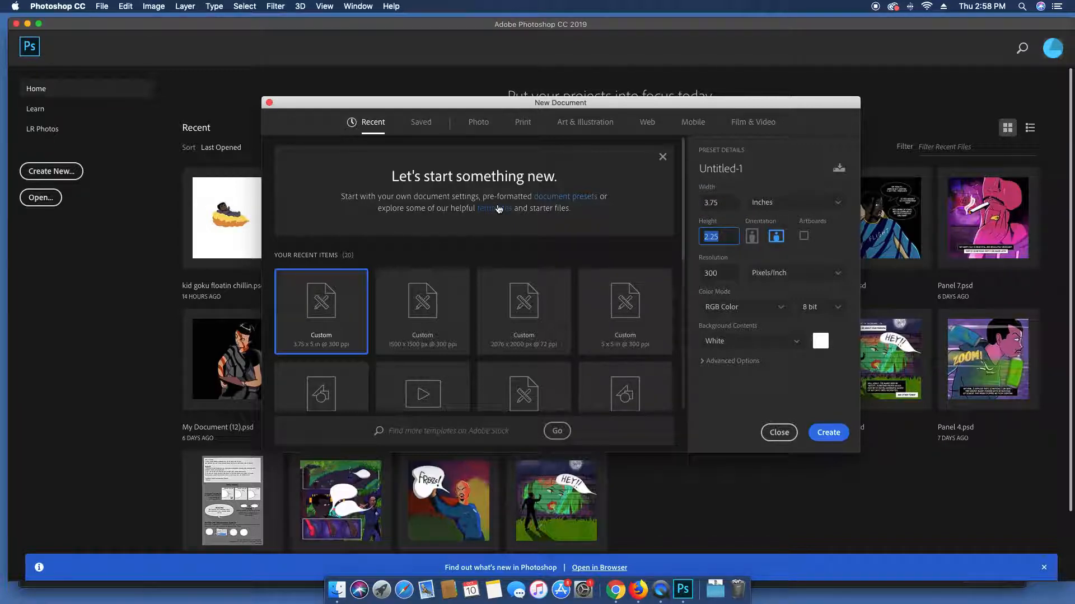
{"action": "type", "text": "4"}
{"action": "left_click", "coordinate": [726, 202]}
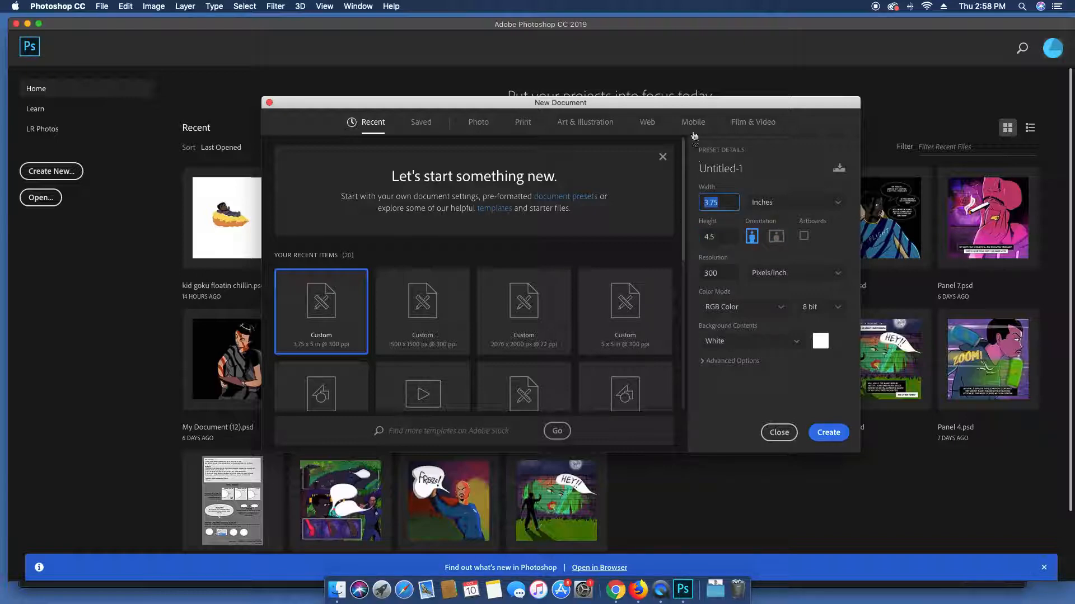
{"action": "left_click_drag", "start_coordinate": [696, 105], "coordinate": [689, 83]}
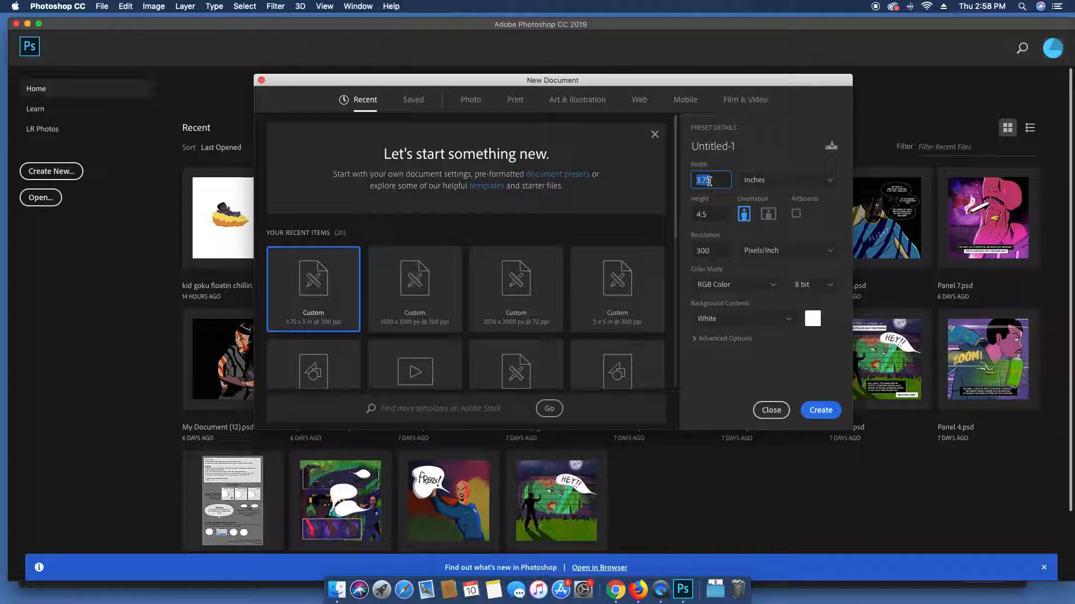
{"action": "left_click", "coordinate": [711, 215]}
{"action": "left_click", "coordinate": [711, 215]}
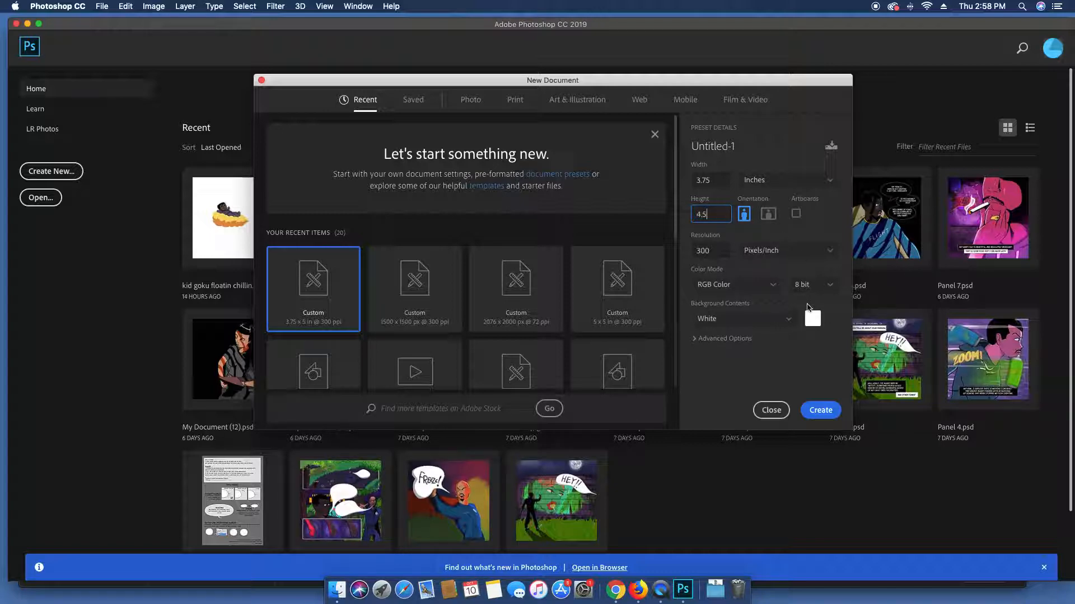
{"action": "left_click", "coordinate": [814, 412]}
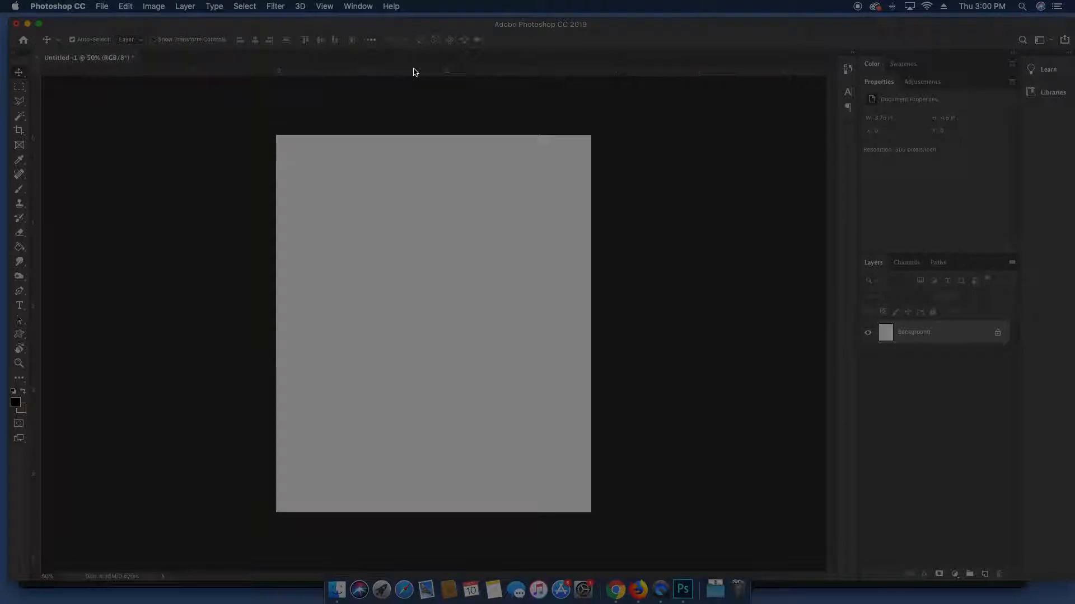
Place a horizontal guide at the 2.25 in midpoint and invert the Background to black
{"action": "left_click_drag", "start_coordinate": [414, 73], "coordinate": [413, 324]}
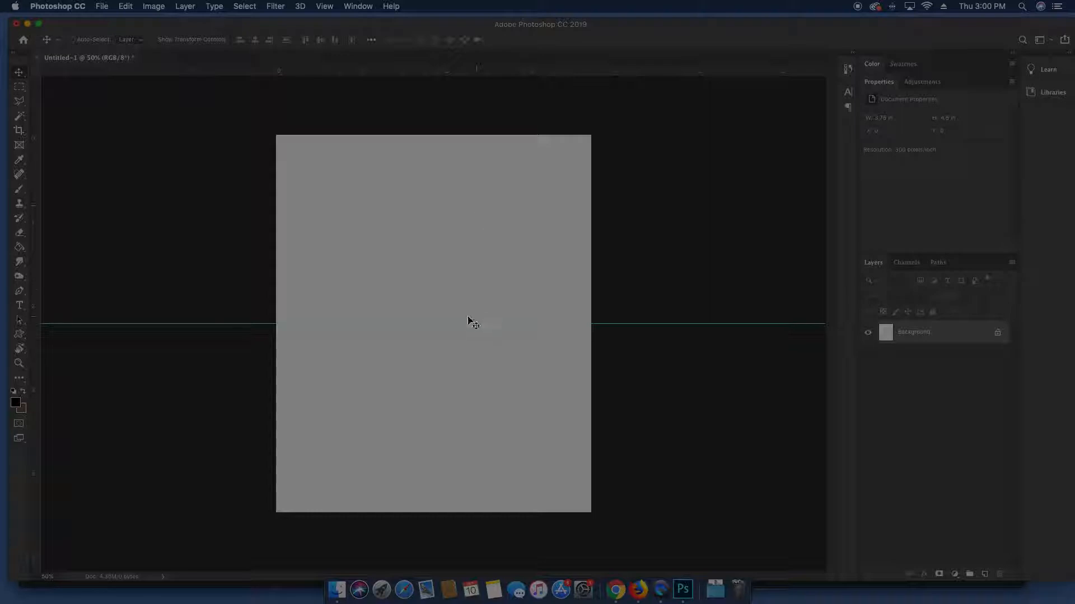
{"action": "key", "text": "super+i"}
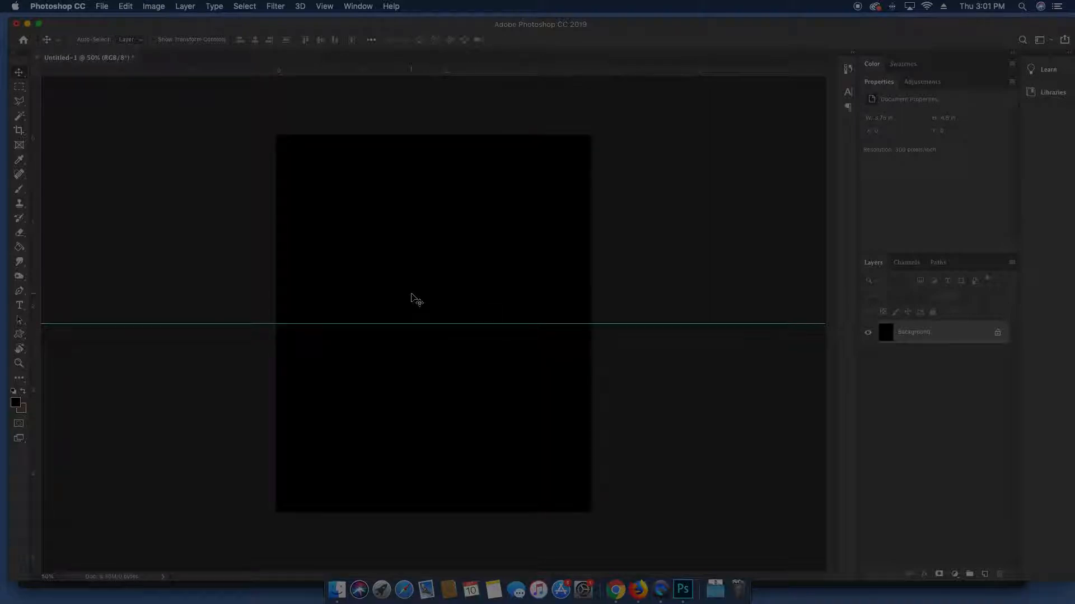
Drag the holistic soulful massage logo PNG from JENN MASSAGE onto the canvas, moved upward
{"action": "left_click", "coordinate": [337, 589]}
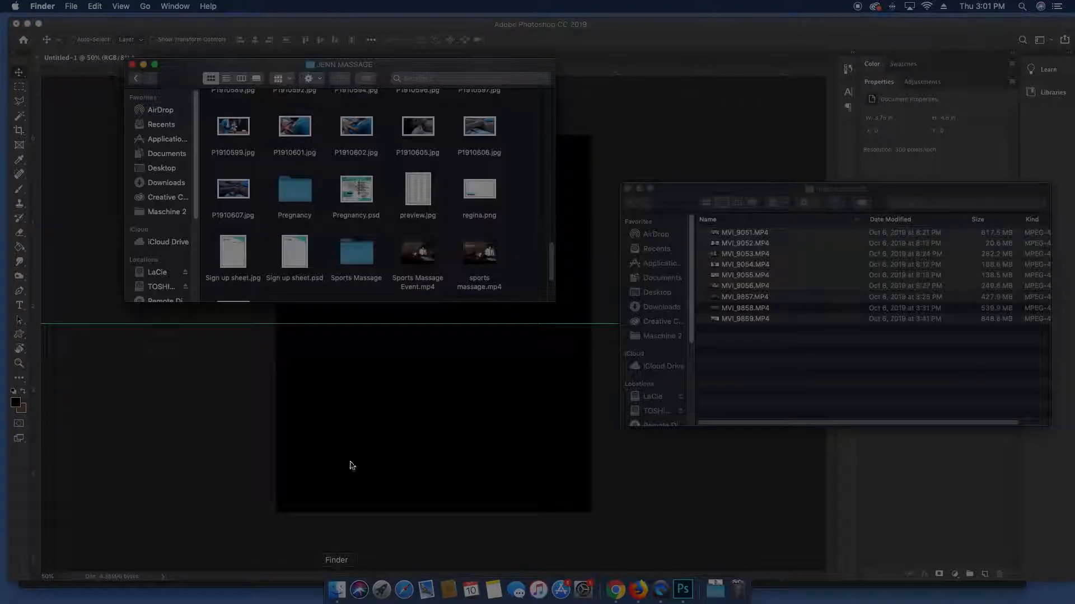
{"action": "scroll", "coordinate": [352, 146], "scroll_direction": "down", "scroll_amount": 10}
{"action": "scroll", "coordinate": [352, 146], "scroll_direction": "up", "scroll_amount": 10}
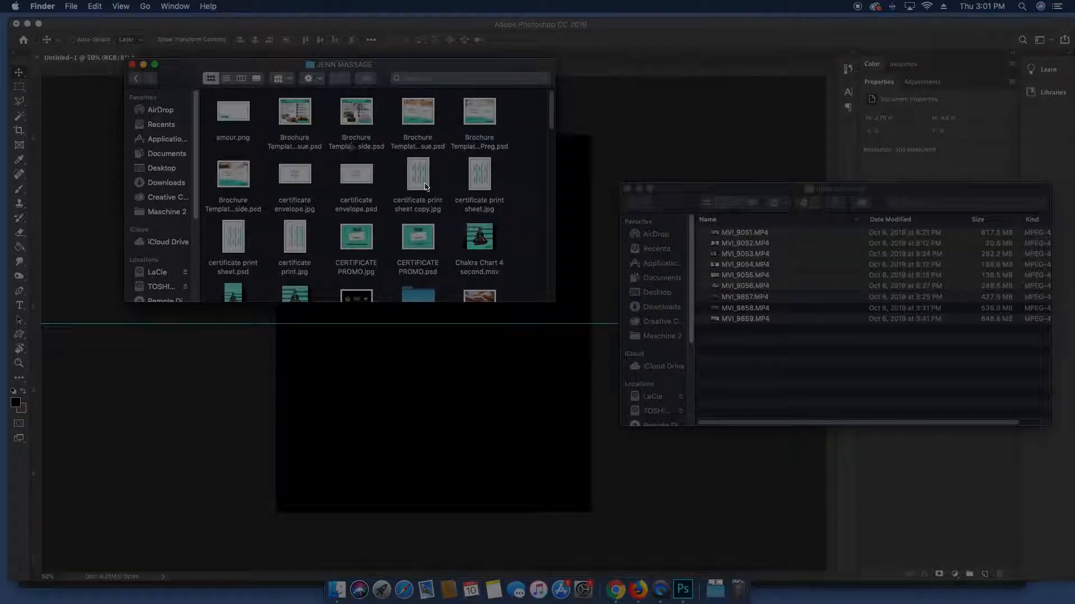
{"action": "scroll", "coordinate": [431, 189], "scroll_direction": "down", "scroll_amount": 4}
{"action": "scroll", "coordinate": [287, 223], "scroll_direction": "down", "scroll_amount": 3}
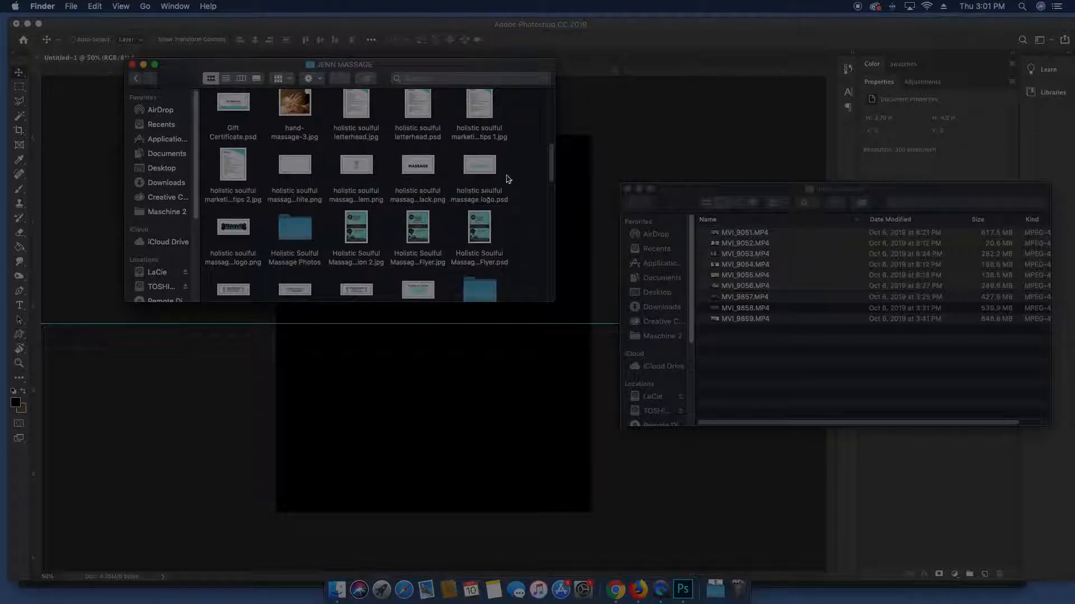
{"action": "left_click_drag", "start_coordinate": [551, 160], "coordinate": [551, 230]}
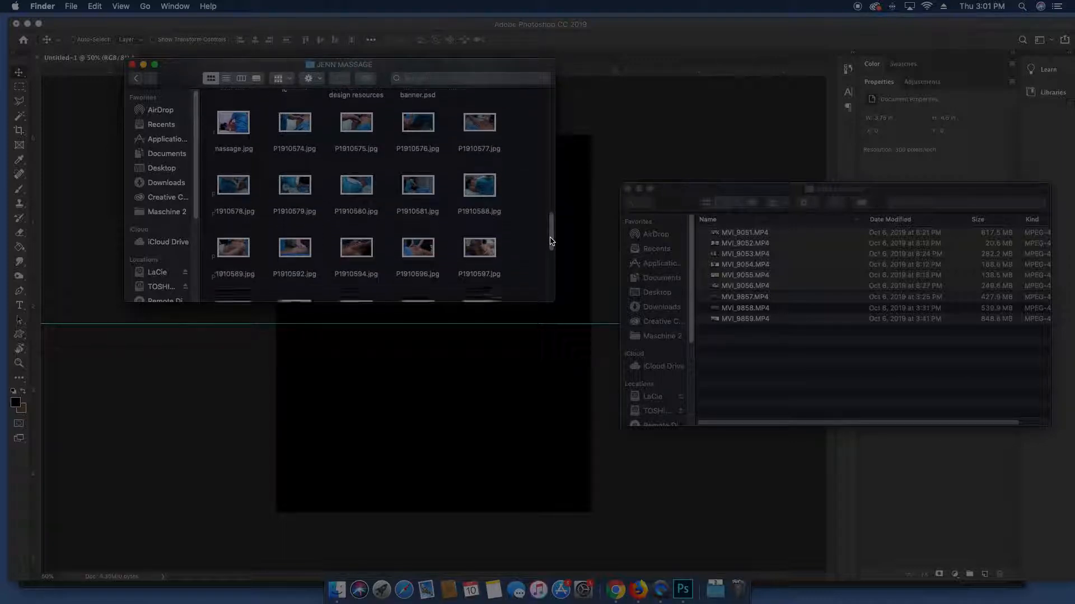
{"action": "left_click_drag", "start_coordinate": [551, 253], "coordinate": [525, 178]}
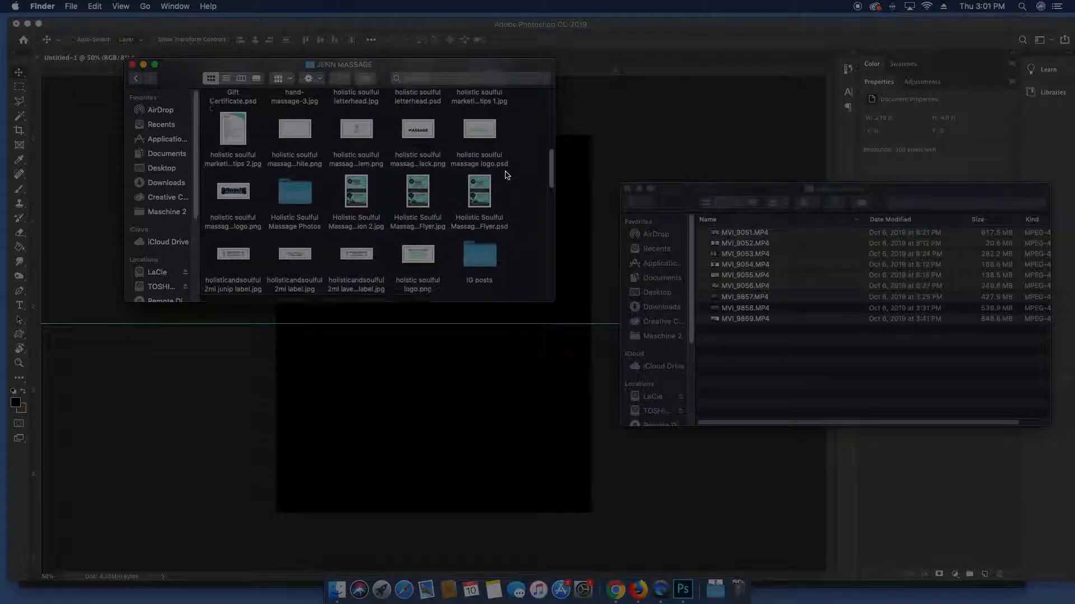
{"action": "left_click_drag", "start_coordinate": [233, 194], "coordinate": [611, 140]}
{"action": "key", "text": "Return"}
{"action": "left_click_drag", "start_coordinate": [475, 320], "coordinate": [484, 222]}
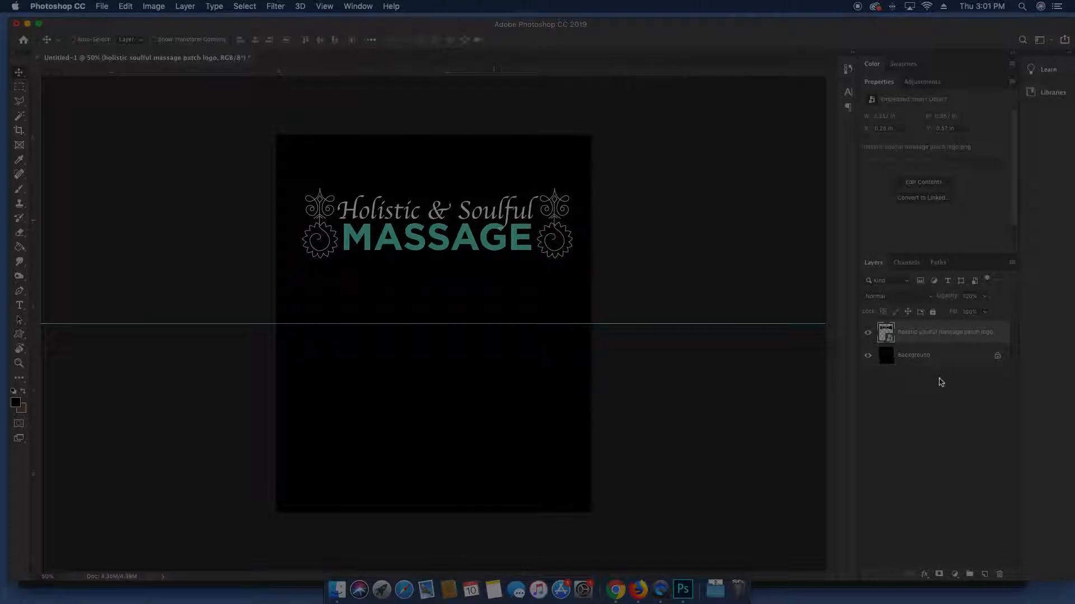
Sample the logo's teal and fill a new Layer 1 with it
{"action": "left_click", "coordinate": [936, 361]}
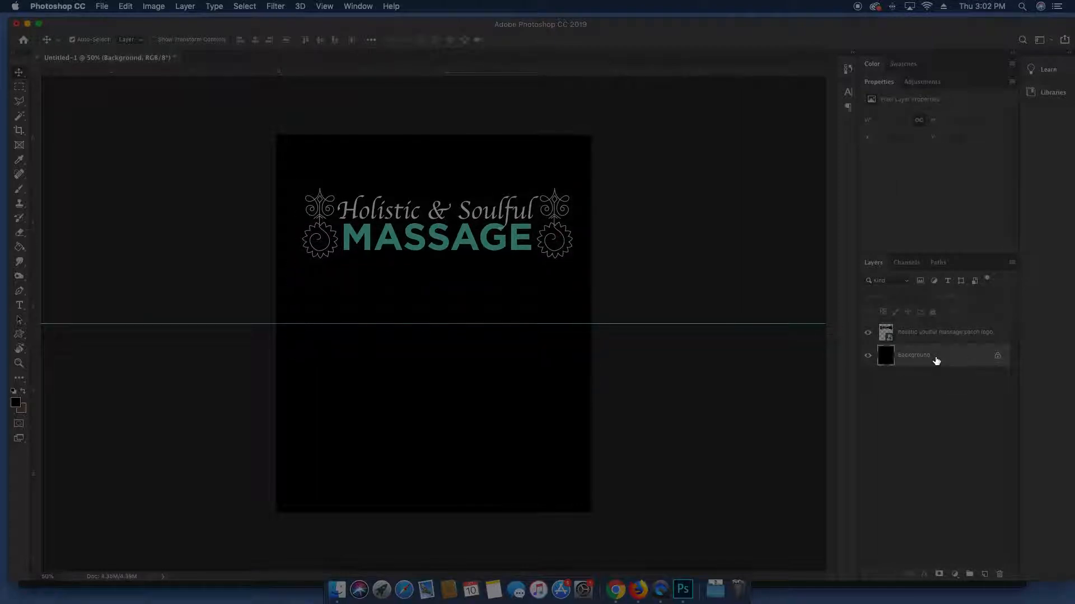
{"action": "key", "text": "i"}
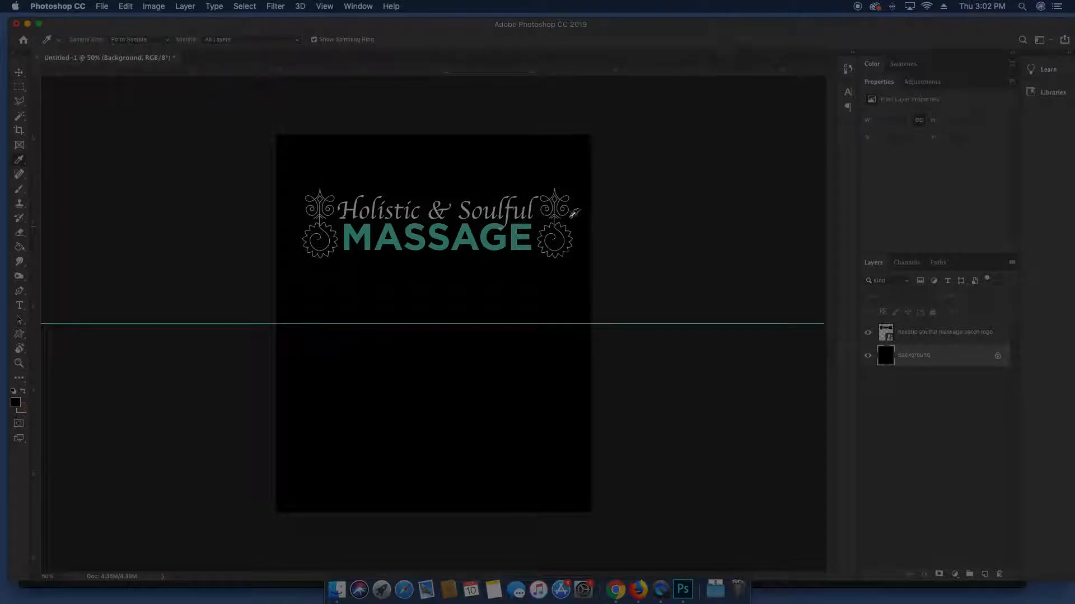
{"action": "left_click", "coordinate": [491, 224]}
{"action": "key", "text": "g"}
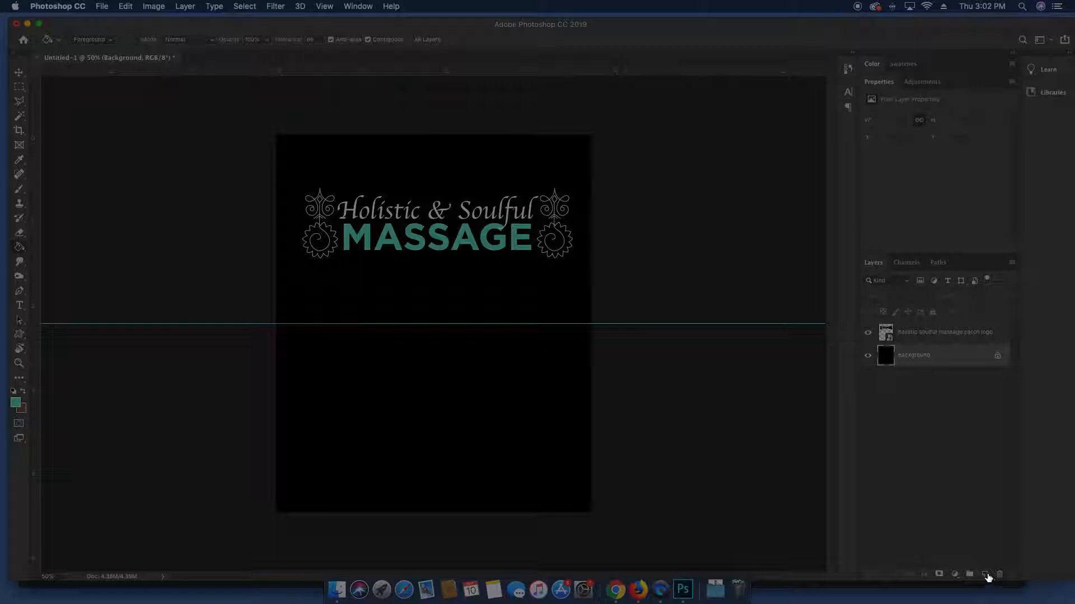
{"action": "left_click", "coordinate": [985, 575]}
{"action": "key", "text": "x"}
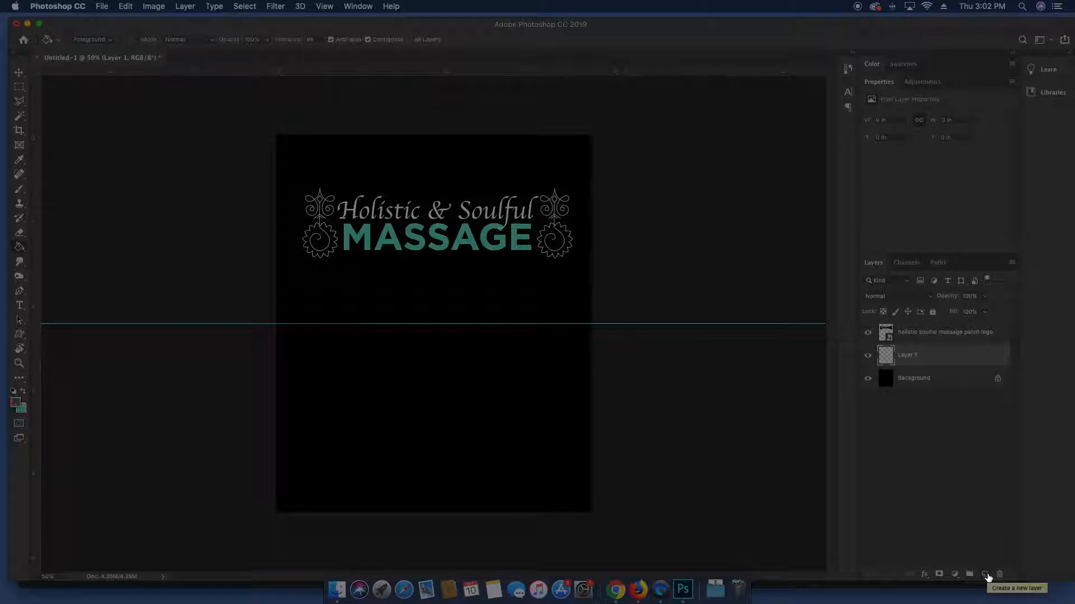
{"action": "key", "text": "super+BackSpace"}
Scale the logo down to about 17 percent and reposition it on the canvas
{"action": "key", "text": "v"}
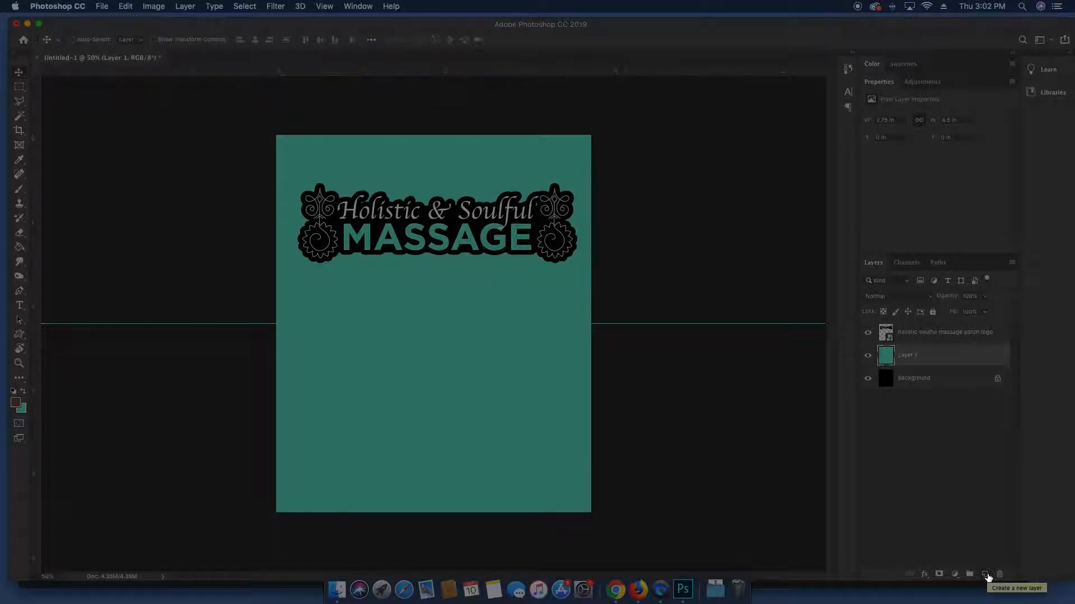
{"action": "left_click", "coordinate": [523, 241]}
{"action": "left_click_drag", "start_coordinate": [491, 220], "coordinate": [491, 260]}
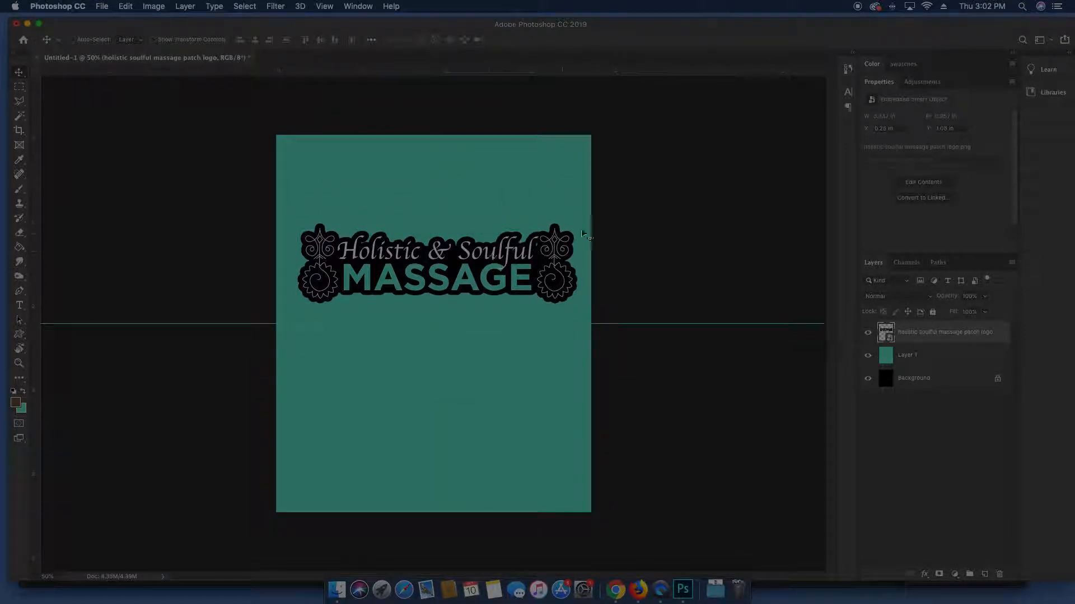
{"action": "key", "text": "super+t"}
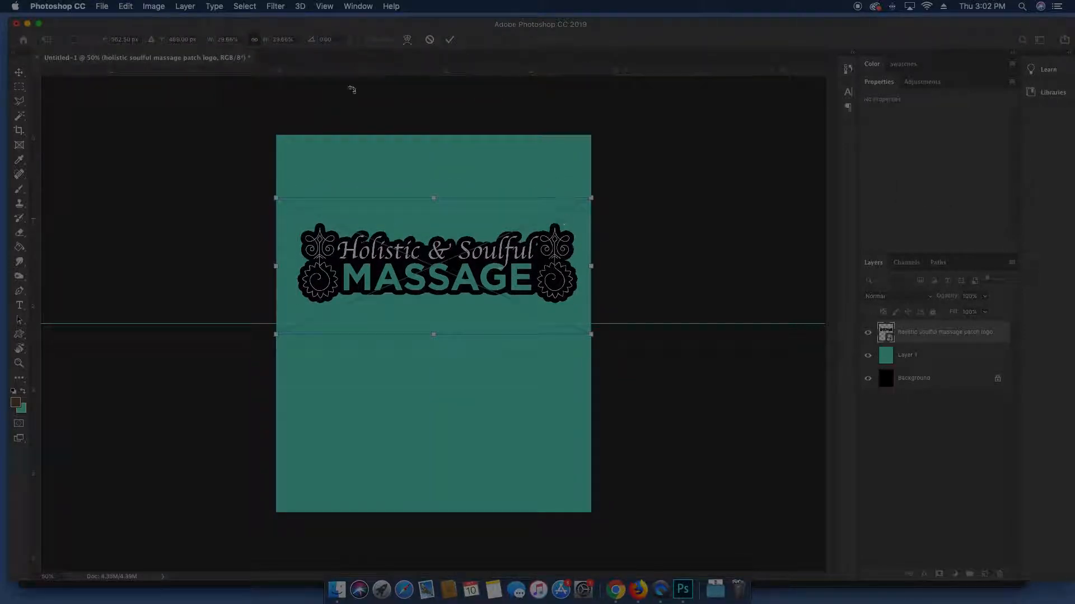
{"action": "left_click_drag", "start_coordinate": [266, 41], "coordinate": [258, 41]}
{"action": "key", "text": "Return"}
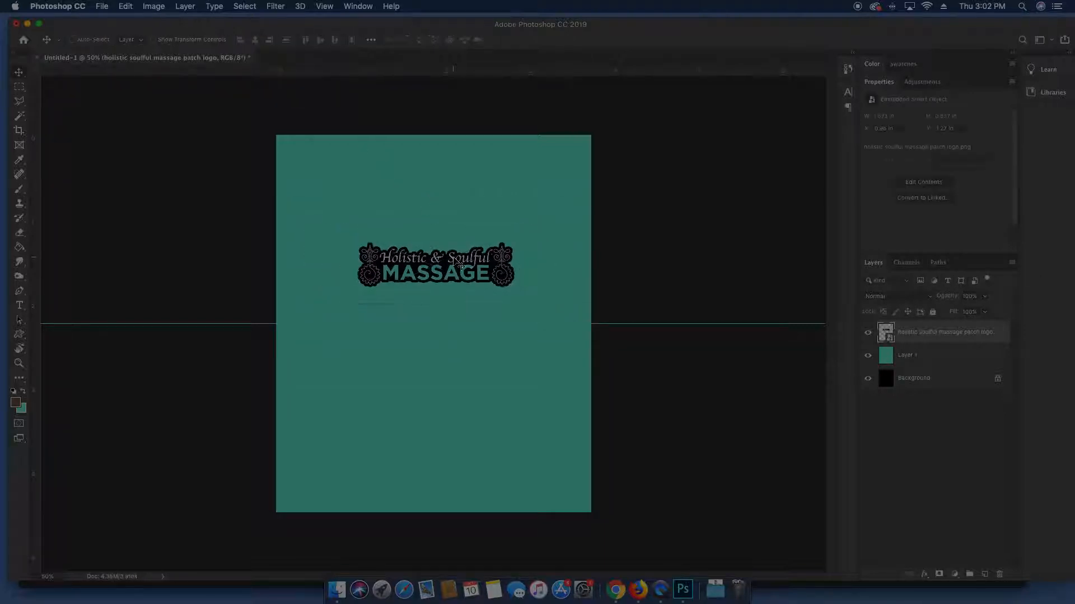
{"action": "left_click_drag", "start_coordinate": [464, 290], "coordinate": [462, 249]}
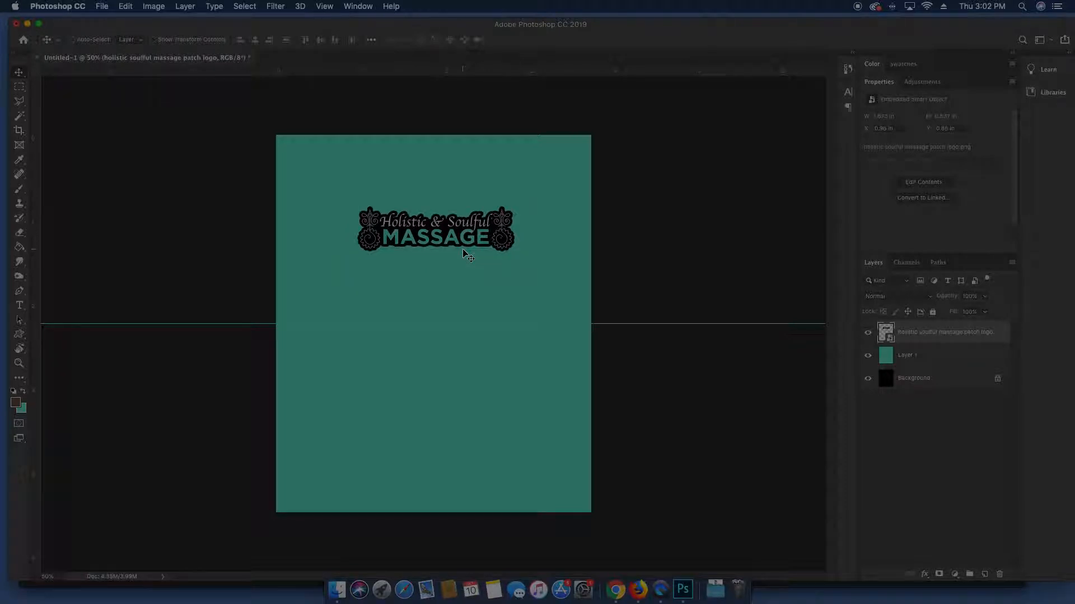
Duplicate the logo and rotate the copy upside down
{"action": "mouse_move", "coordinate": [451, 231]}
{"action": "left_mouse_down"}
{"action": "mouse_move", "coordinate": [444, 406]}
{"action": "mouse_move", "coordinate": [470, 416]}
{"action": "mouse_move", "coordinate": [461, 424]}
{"action": "mouse_move", "coordinate": [457, 217]}
{"action": "mouse_move", "coordinate": [457, 226]}
{"action": "left_mouse_up"}
{"action": "key", "text": "super+t"}
{"action": "left_click_drag", "start_coordinate": [464, 176], "coordinate": [451, 263]}
{"action": "key", "text": "Return"}
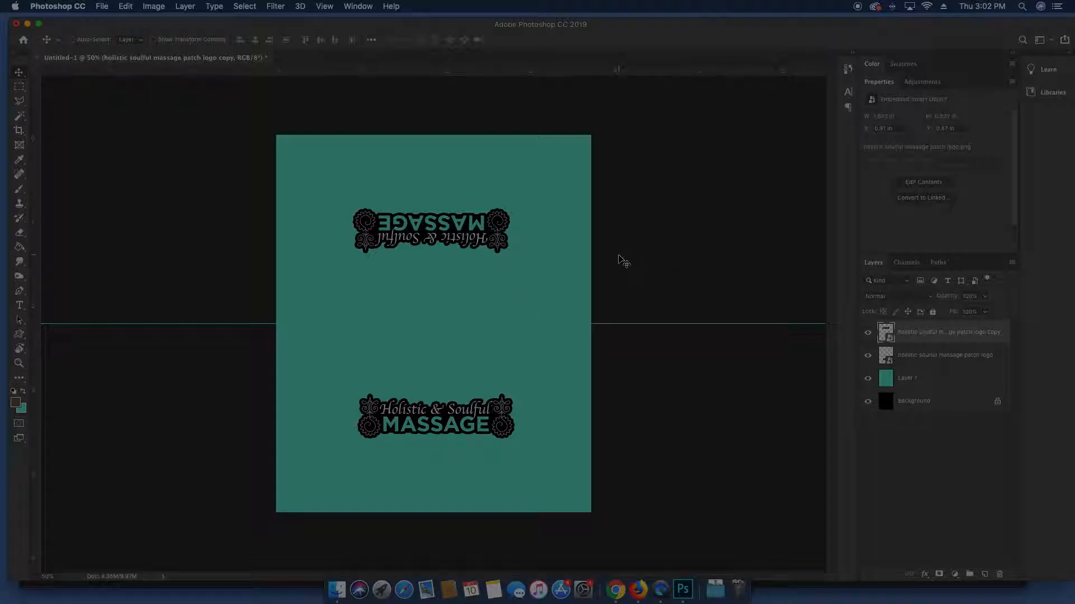
Redo the rotation so the top logo copy sits upside down above the fold
{"action": "key", "text": "super+t"}
{"action": "left_click_drag", "start_coordinate": [553, 179], "coordinate": [231, 289]}
{"action": "key", "text": "Return"}
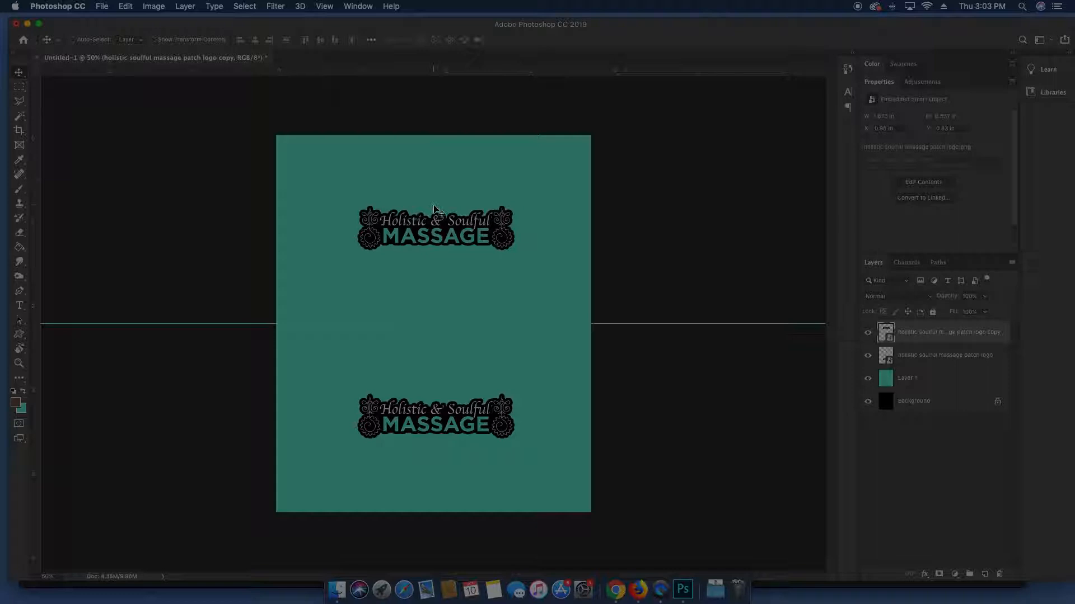
{"action": "key", "text": "super+t"}
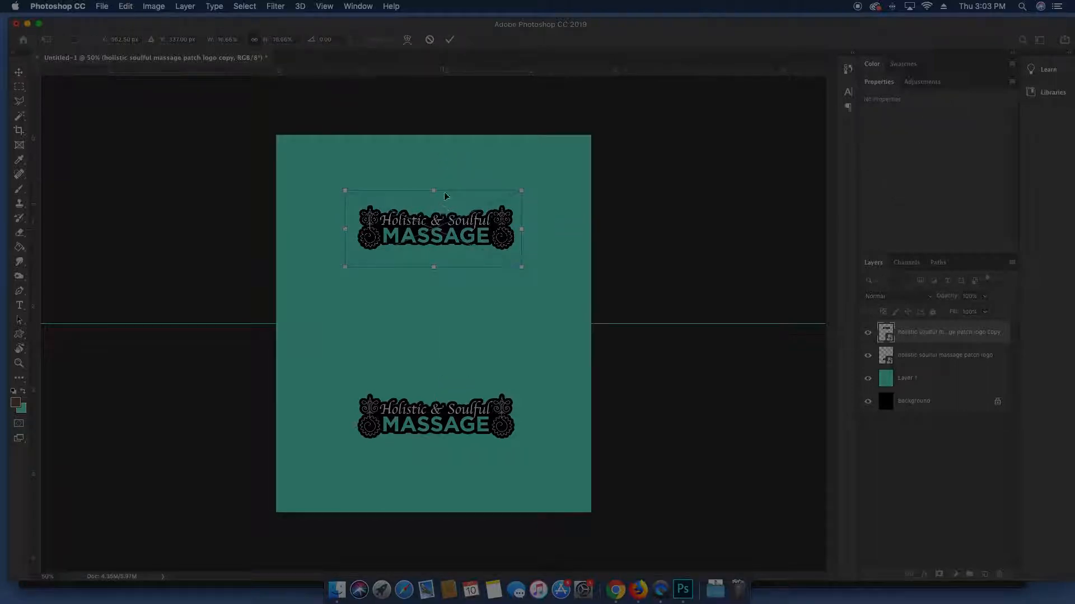
{"action": "key", "text": "Escape"}
{"action": "key", "text": "super+z"}
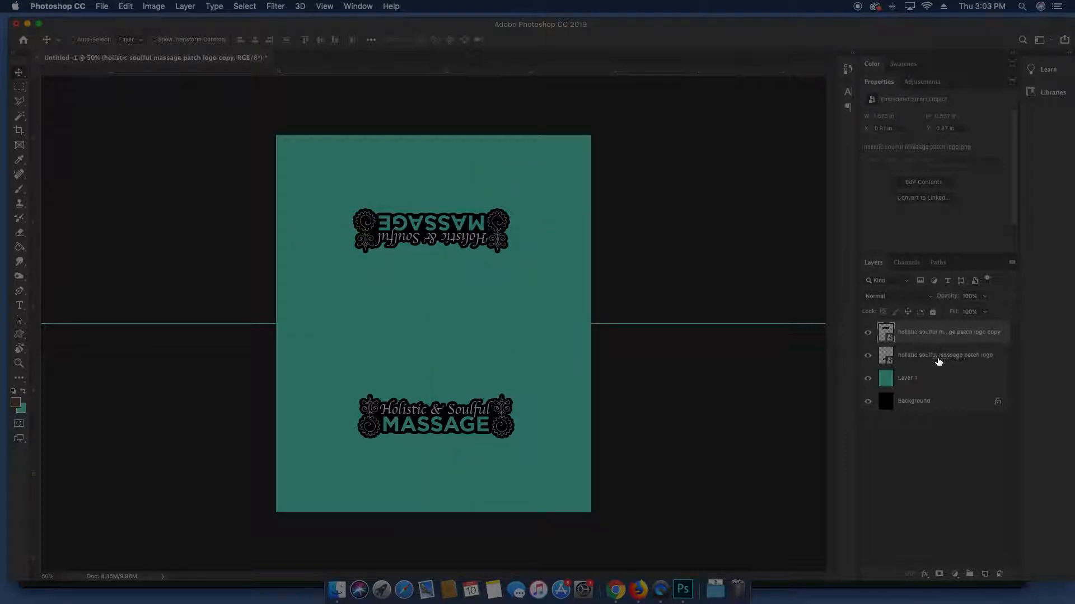
Select the bottom logo and reposition it on the lower panel
{"action": "left_click", "coordinate": [465, 428]}
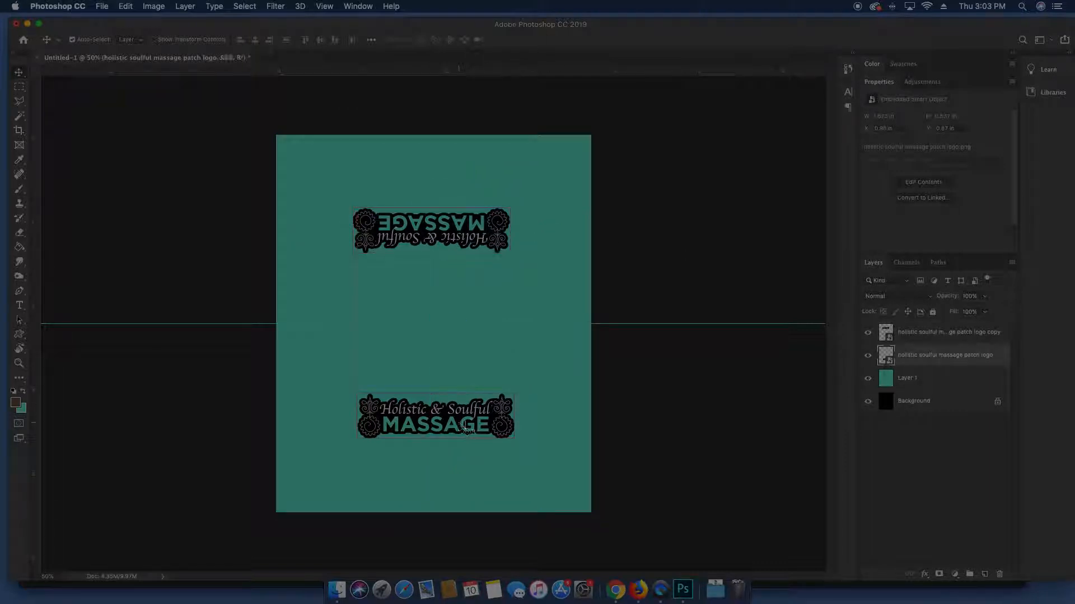
{"action": "left_click", "coordinate": [709, 415]}
{"action": "left_click", "coordinate": [482, 427]}
{"action": "left_click", "coordinate": [707, 399]}
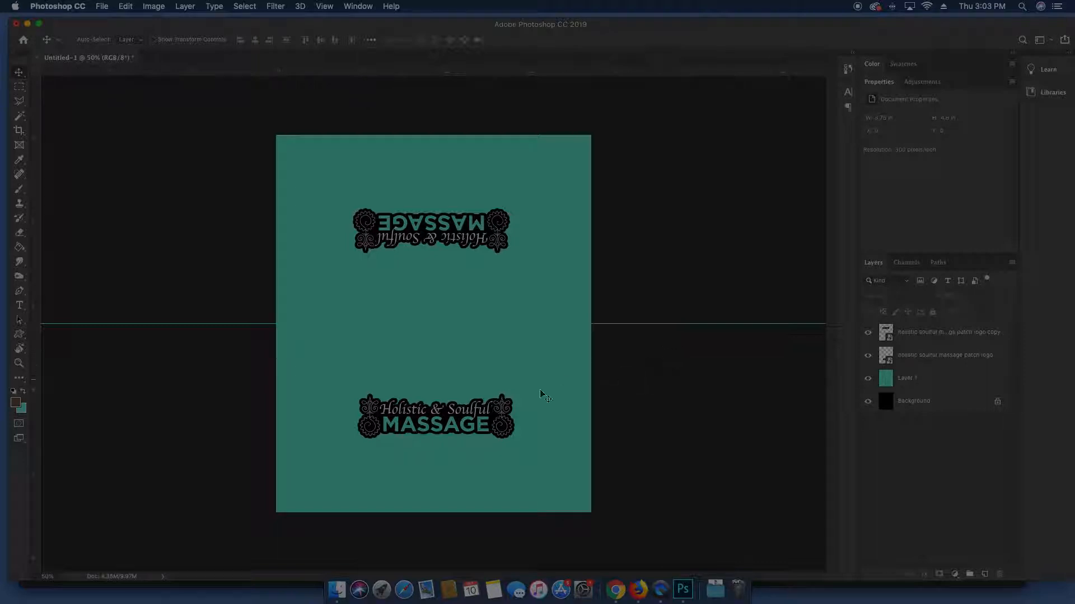
{"action": "left_click", "coordinate": [489, 414]}
{"action": "left_click_drag", "start_coordinate": [512, 413], "coordinate": [477, 415]}
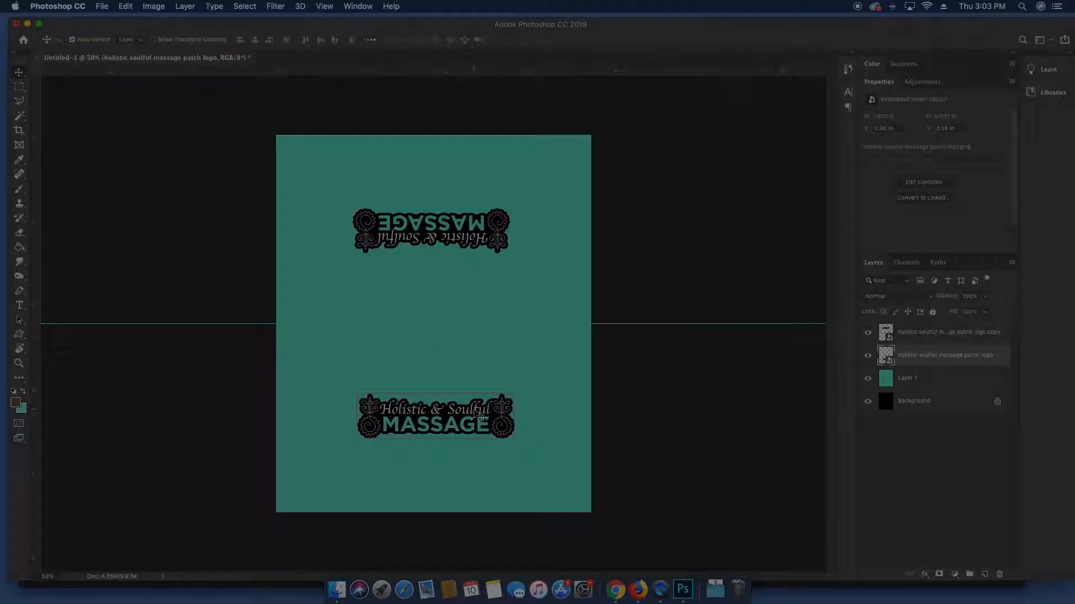
{"action": "key", "text": "m"}
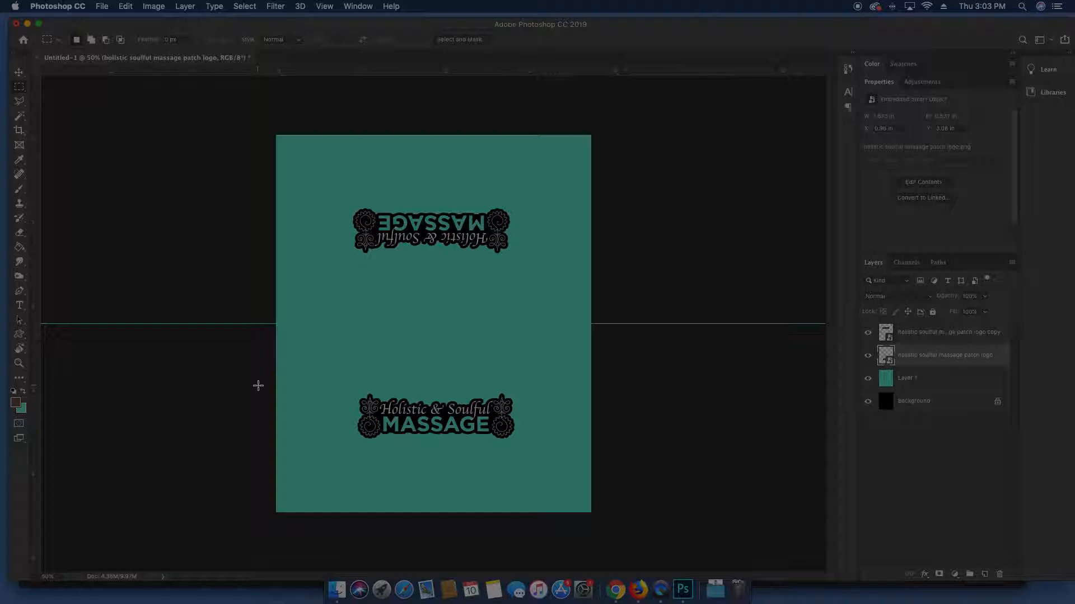
Fill a full-width strip around the bottom logo with black on a new layer above Layer 1
{"action": "left_click_drag", "start_coordinate": [258, 386], "coordinate": [607, 444]}
{"action": "left_click", "coordinate": [921, 386]}
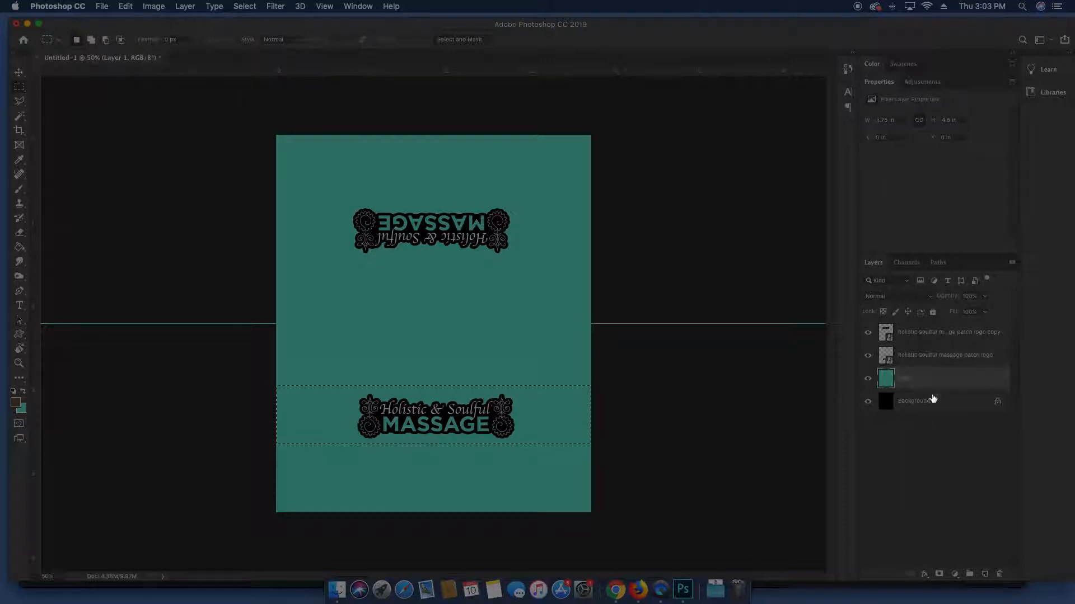
{"action": "left_click", "coordinate": [985, 574]}
{"action": "key", "text": "d"}
{"action": "key", "text": "x"}
{"action": "key", "text": "super+BackSpace"}
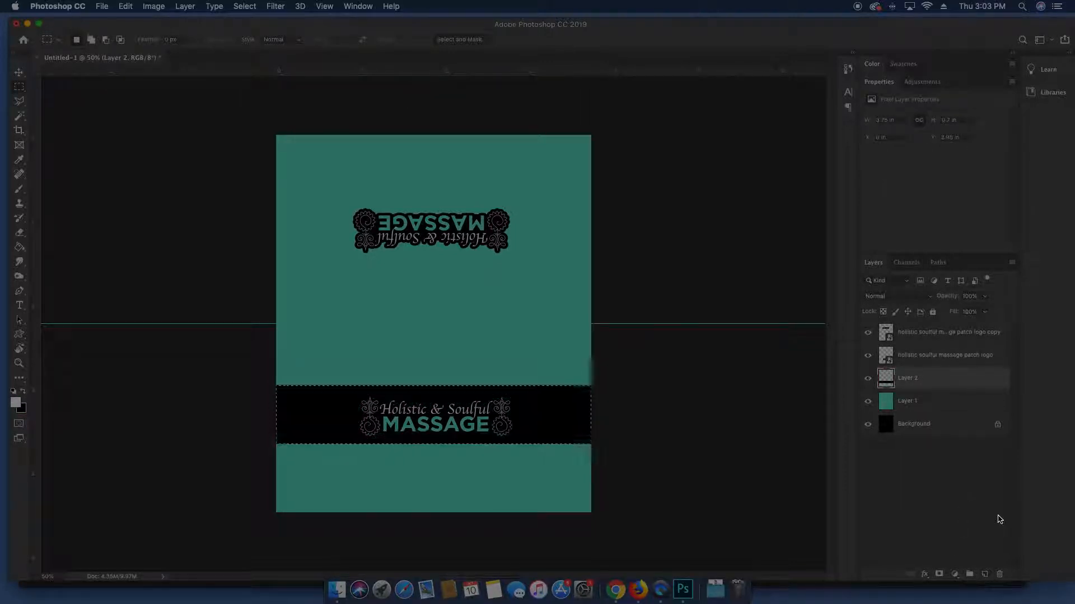
{"action": "key", "text": "super+d"}
Nudge the bottom logo with the arrow keys to centre it in the black band
{"action": "key", "text": "v"}
{"action": "left_click", "coordinate": [494, 428]}
{"action": "key", "text": "Up"}
{"action": "key", "text": "Up"}
{"action": "key", "text": "Up"}
{"action": "key", "text": "Up"}
{"action": "key", "text": "Up"}
{"action": "key", "text": "Up"}
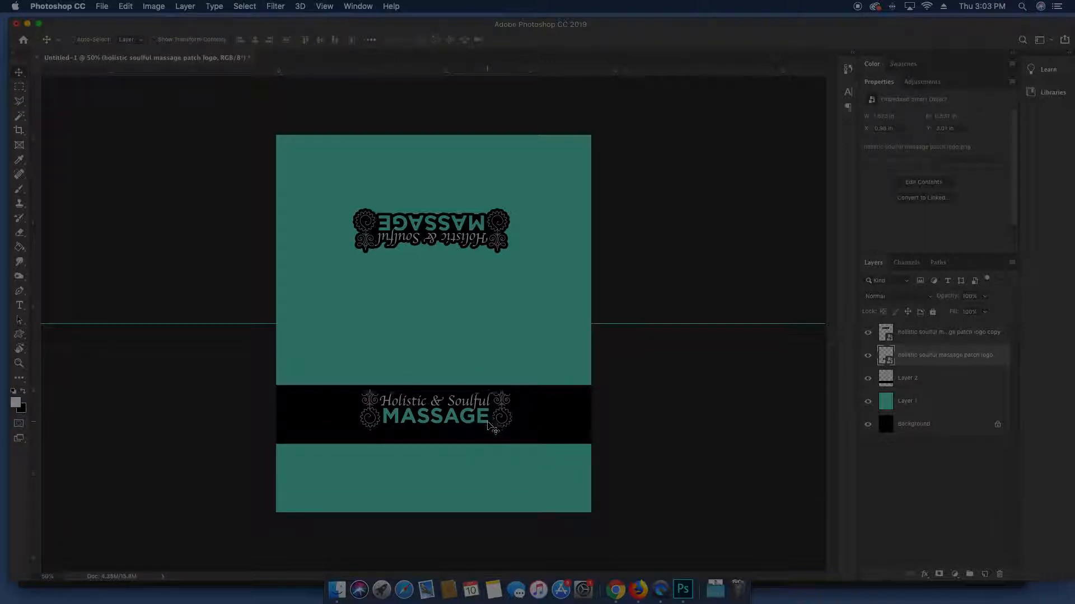
{"action": "key", "text": "Down"}
{"action": "key", "text": "Down"}
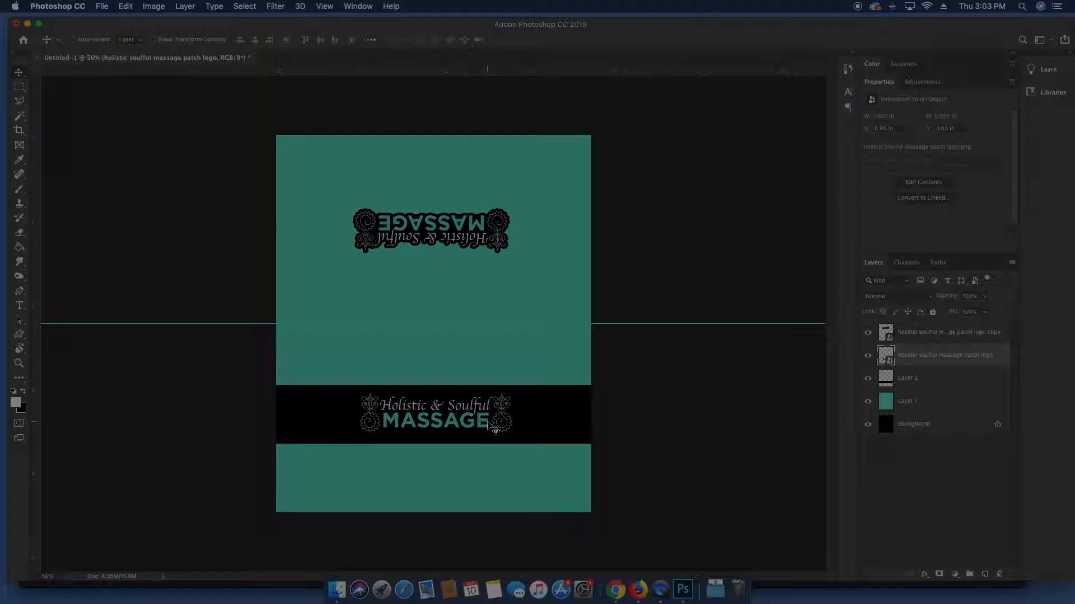
{"action": "key", "text": "super"}
{"action": "key", "text": "super"}
{"action": "key", "text": "super"}
Quick Look the hand-massage-3.jpg and deep-tissue-massage.jpg photos in Finder
{"action": "left_click", "coordinate": [337, 590]}
{"action": "scroll", "coordinate": [386, 186], "scroll_direction": "up", "scroll_amount": 5}
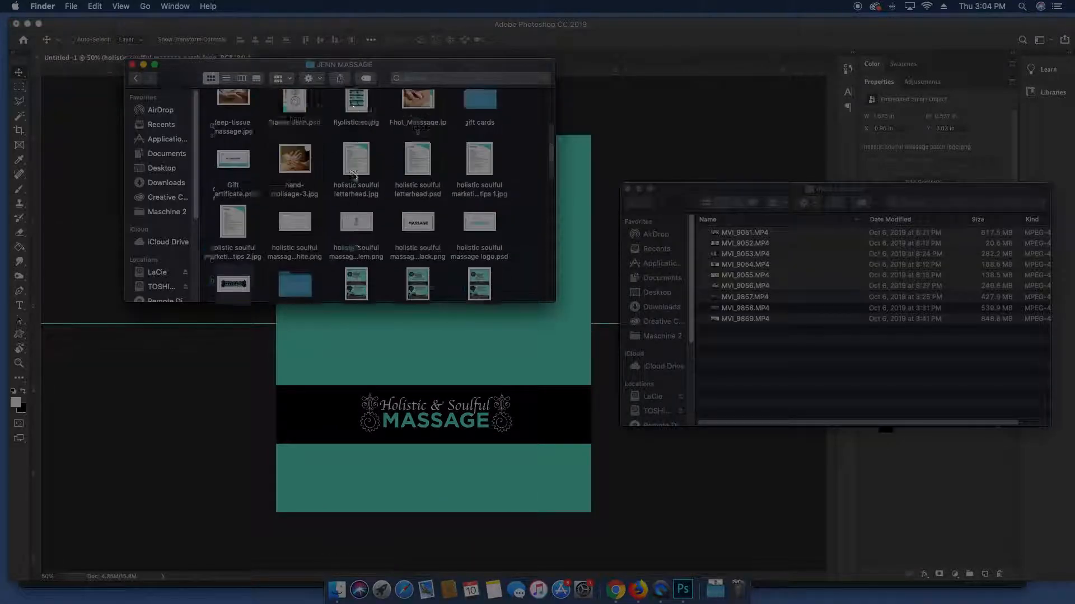
{"action": "left_click", "coordinate": [428, 187]}
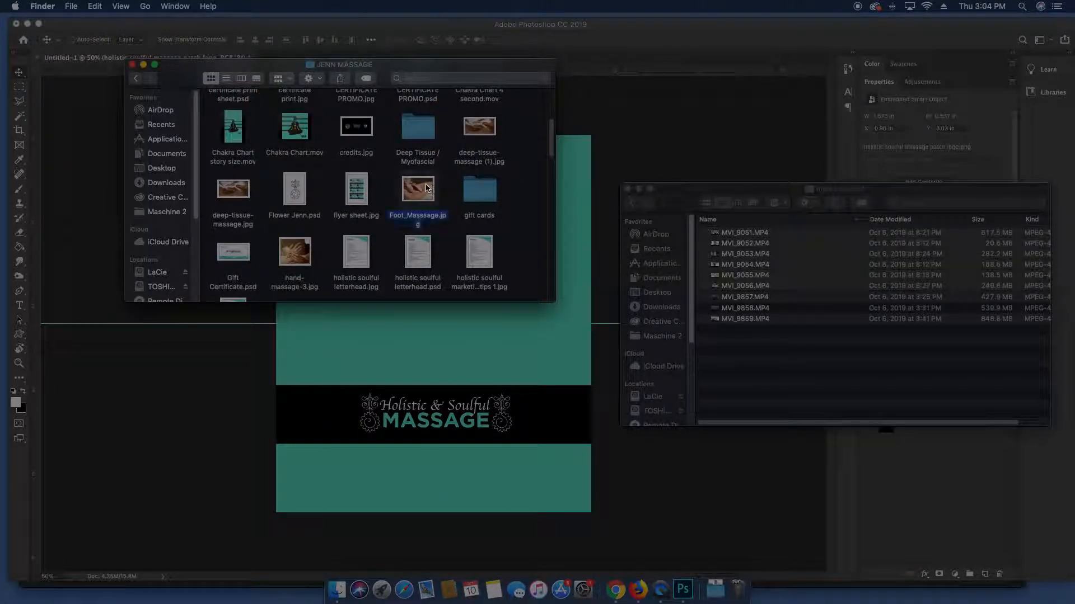
{"action": "left_click", "coordinate": [301, 254]}
{"action": "key", "text": "space"}
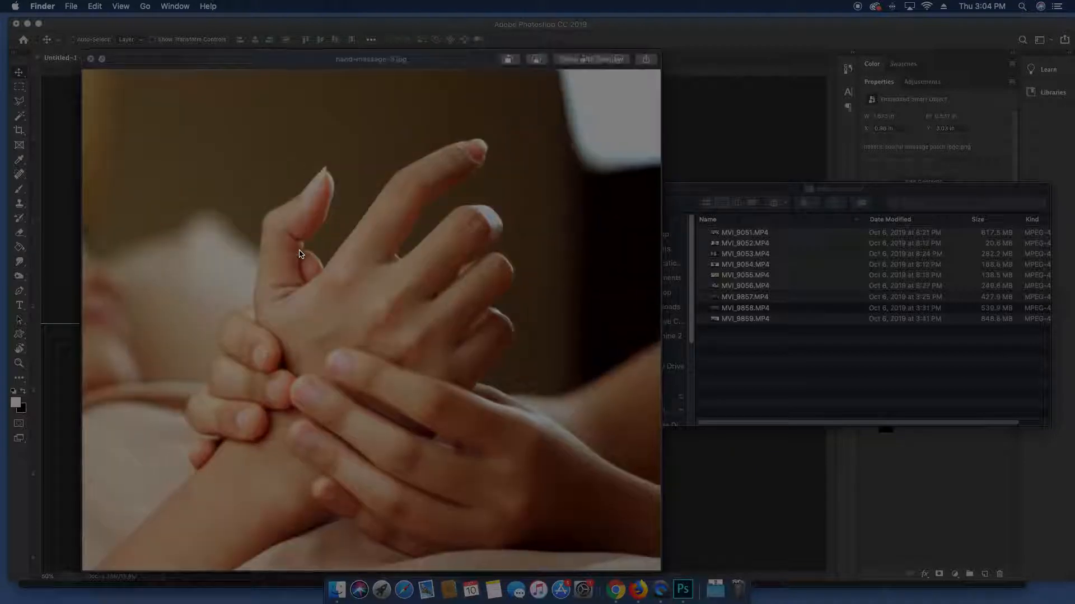
{"action": "key", "text": "space"}
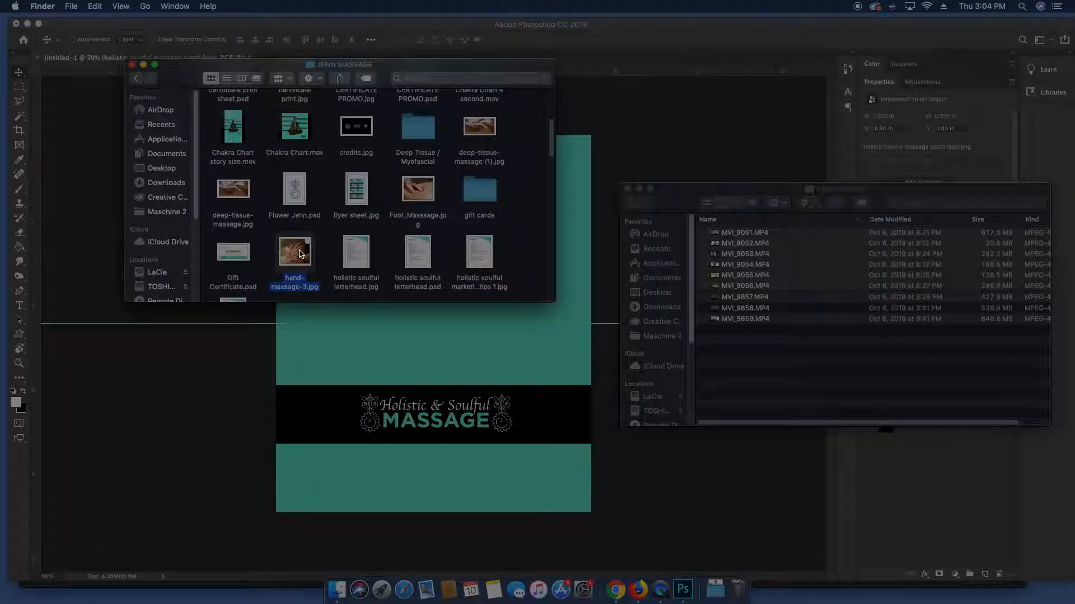
{"action": "key", "text": "Up"}
{"action": "key", "text": "Left"}
{"action": "key", "text": "space"}
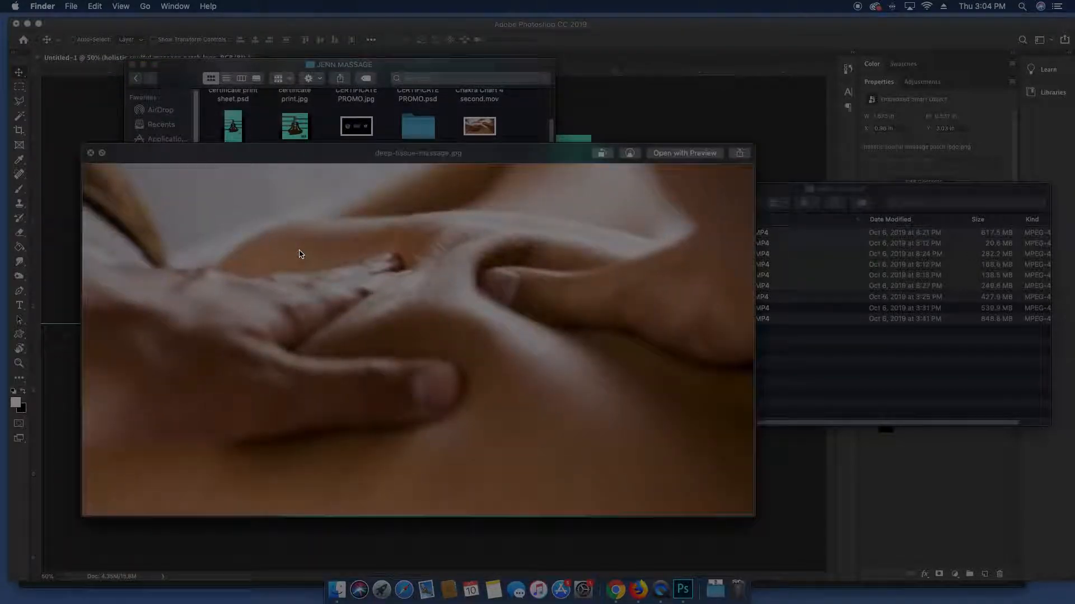
{"action": "key", "text": "space"}
Preview the foot massage and deep-tissue-massage (1).jpg photos, then drag the foot massage photo onto the card
{"action": "key", "text": "Right"}
{"action": "key", "text": "Down"}
{"action": "key", "text": "Right"}
{"action": "key", "text": "Right"}
{"action": "key", "text": "shift+Up"}
{"action": "key", "text": "space"}
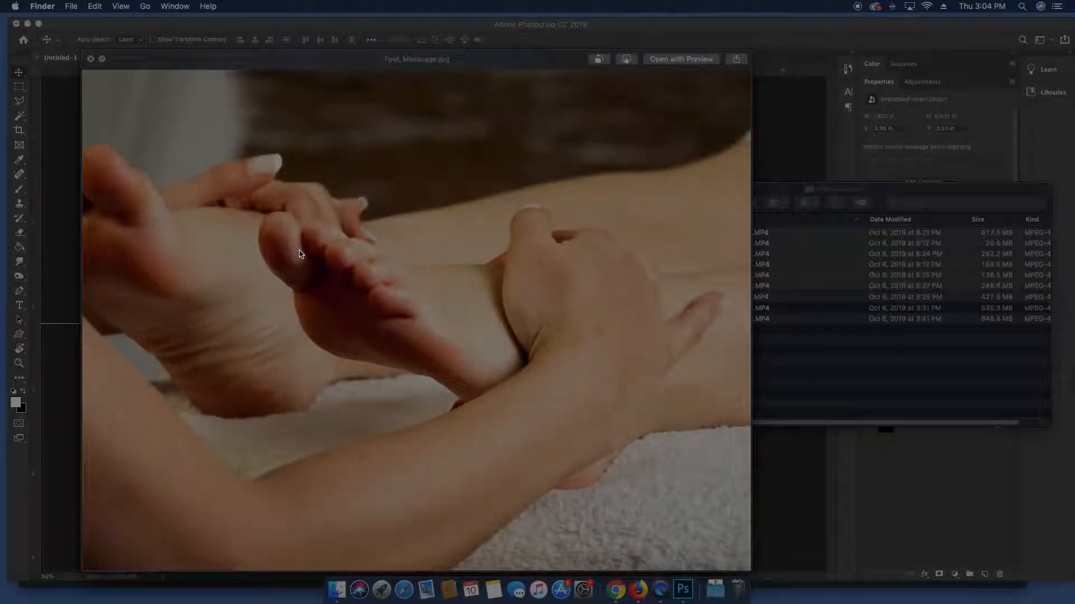
{"action": "key", "text": "space"}
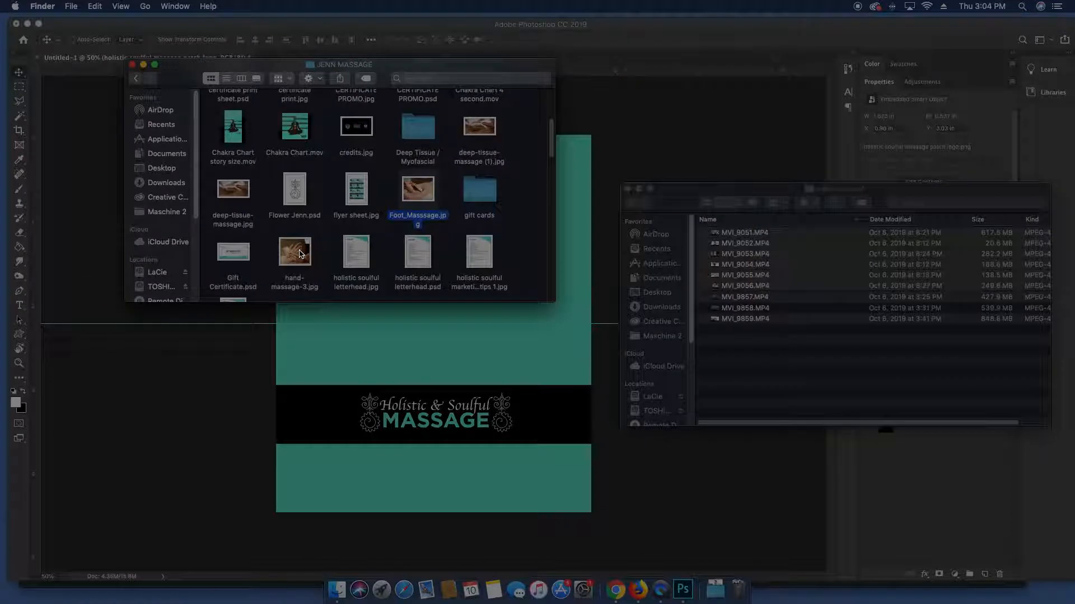
{"action": "left_click", "coordinate": [461, 133]}
{"action": "key", "text": "space"}
{"action": "key", "text": "space"}
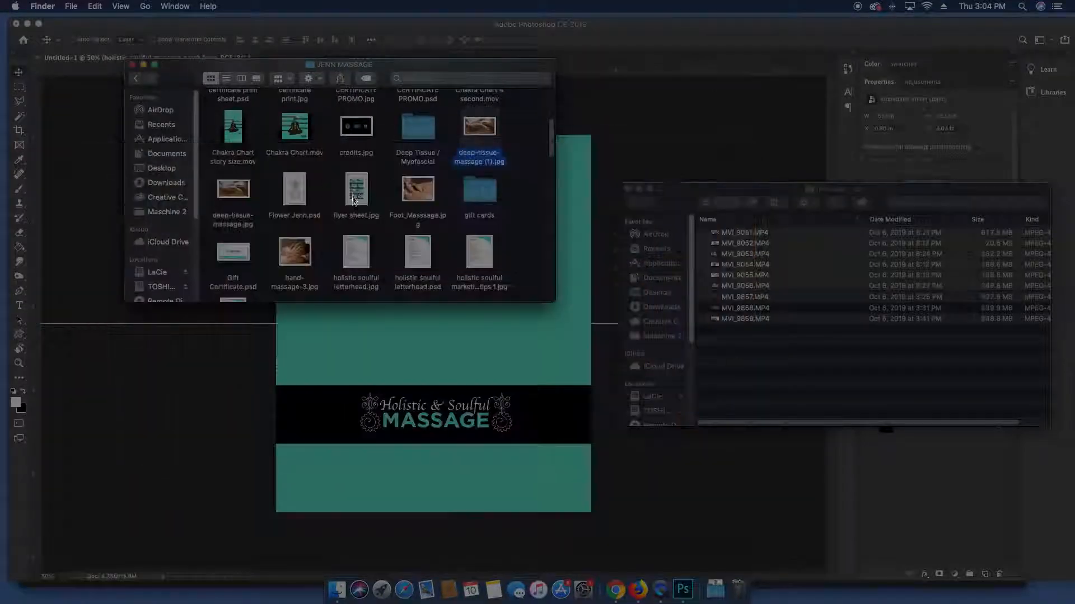
{"action": "left_click_drag", "start_coordinate": [421, 195], "coordinate": [402, 418]}
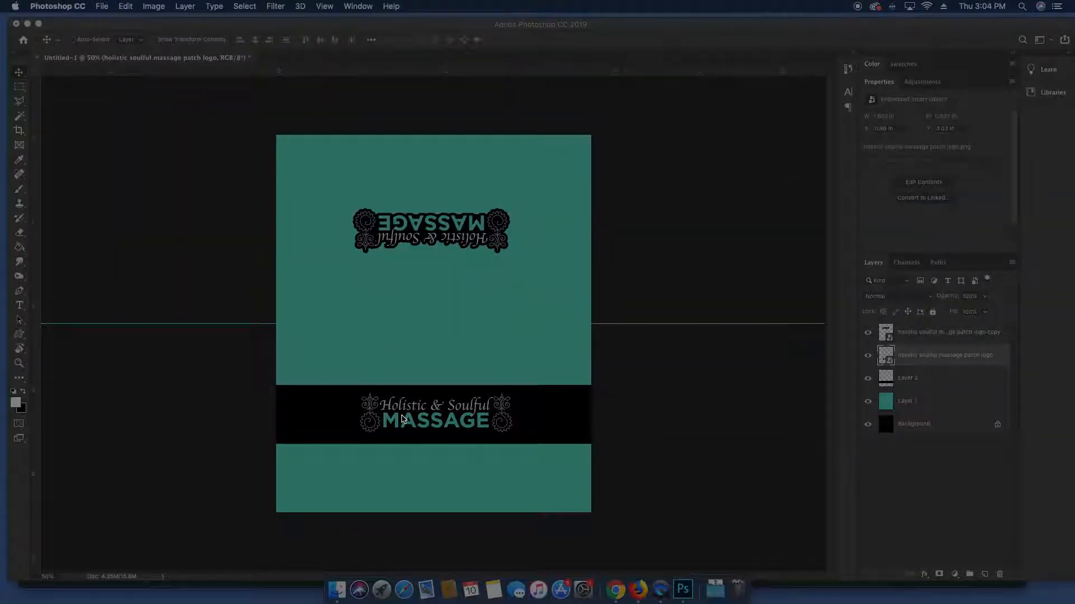
Place Foot_Massage below the fold guide, send it behind the black band, and nudge it up
{"action": "left_click_drag", "start_coordinate": [436, 285], "coordinate": [437, 400]}
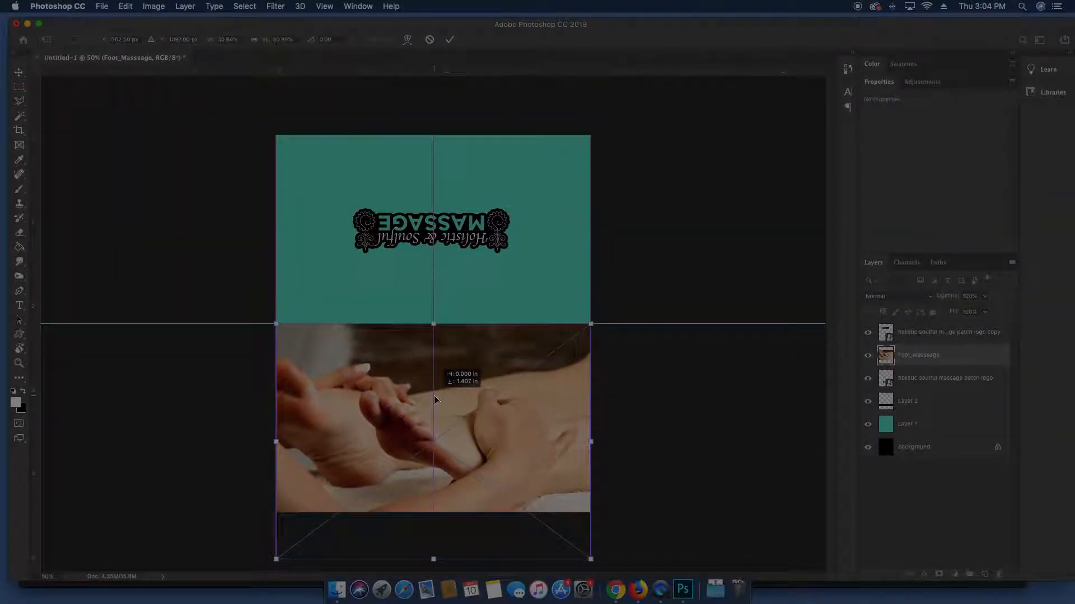
{"action": "key", "text": "Return"}
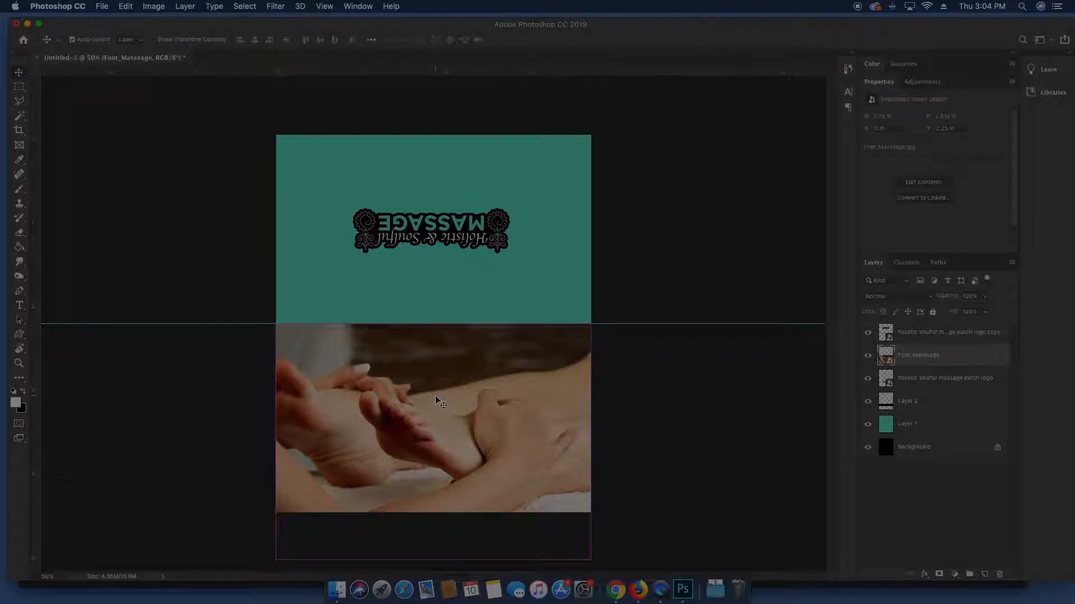
{"action": "key", "text": "super+bracketleft"}
{"action": "key", "text": "super+bracketleft"}
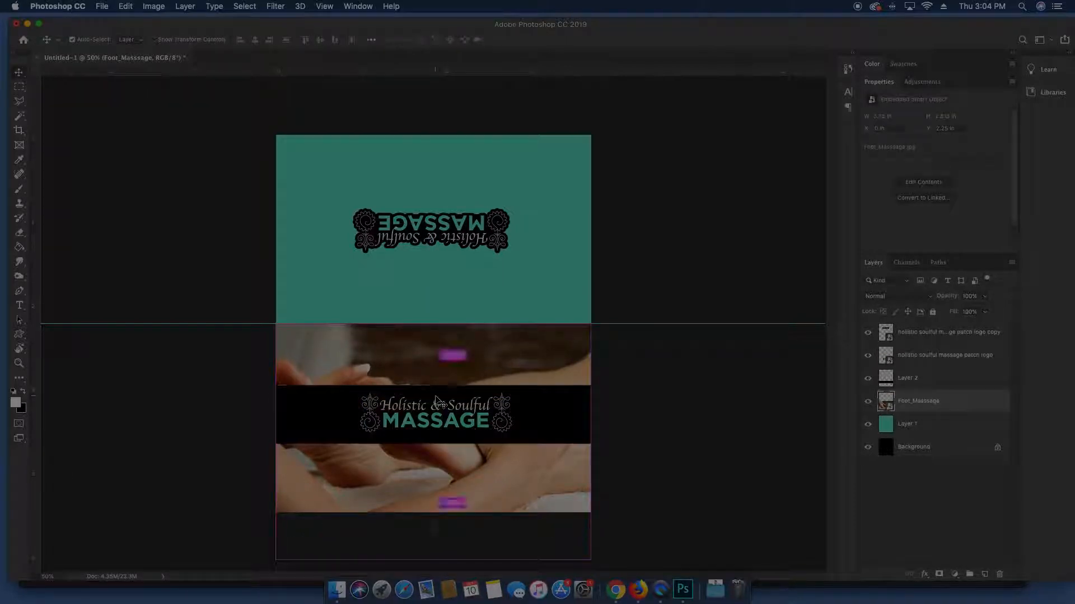
{"action": "left_click_drag", "start_coordinate": [370, 375], "coordinate": [366, 342]}
Add a layer mask to the Foot_Massage photo and set its blend mode to Darken
{"action": "left_click", "coordinate": [939, 574]}
{"action": "key", "text": "g"}
{"action": "key", "text": "x"}
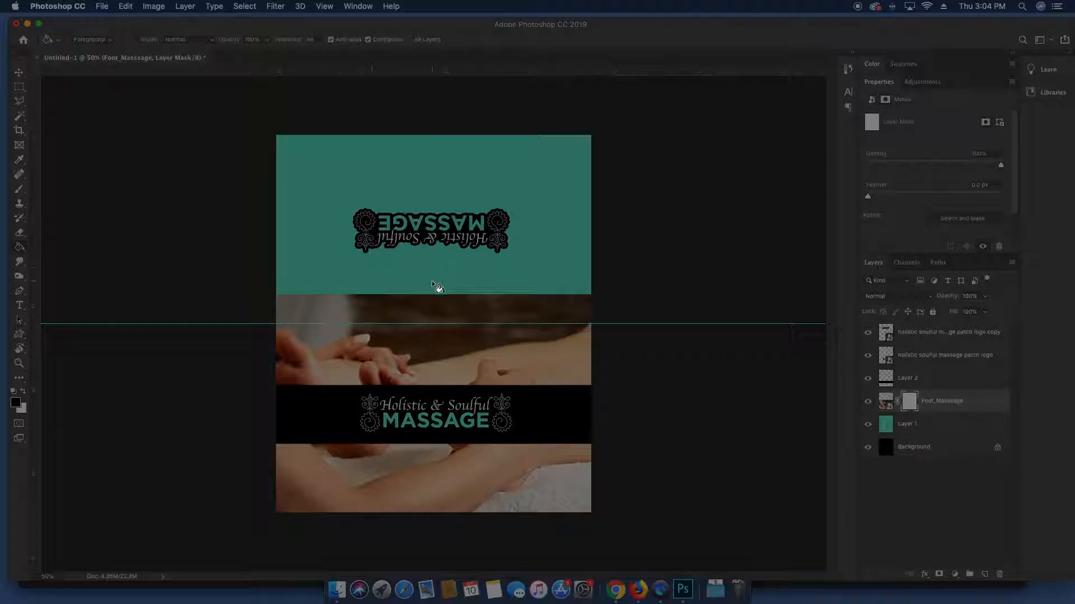
{"action": "left_click", "coordinate": [884, 399]}
{"action": "key", "text": "v"}
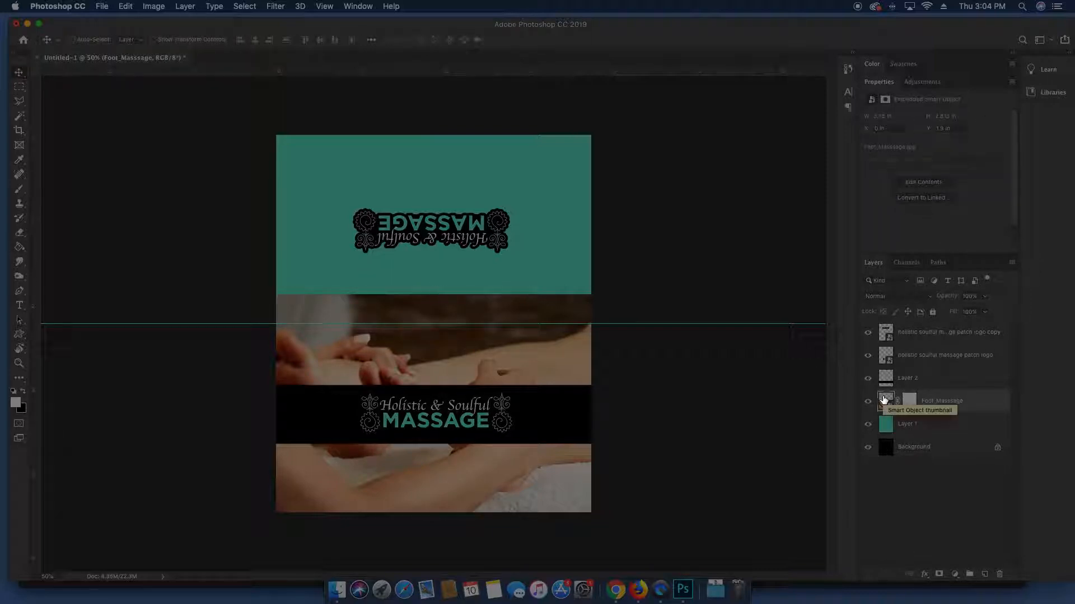
{"action": "left_click", "coordinate": [896, 296]}
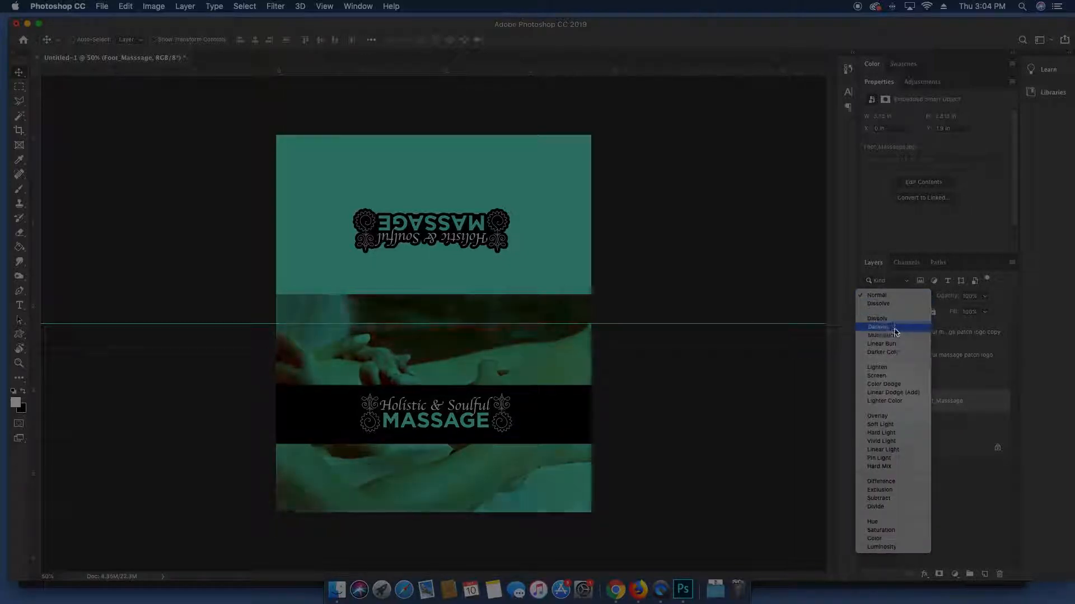
{"action": "left_click", "coordinate": [896, 320]}
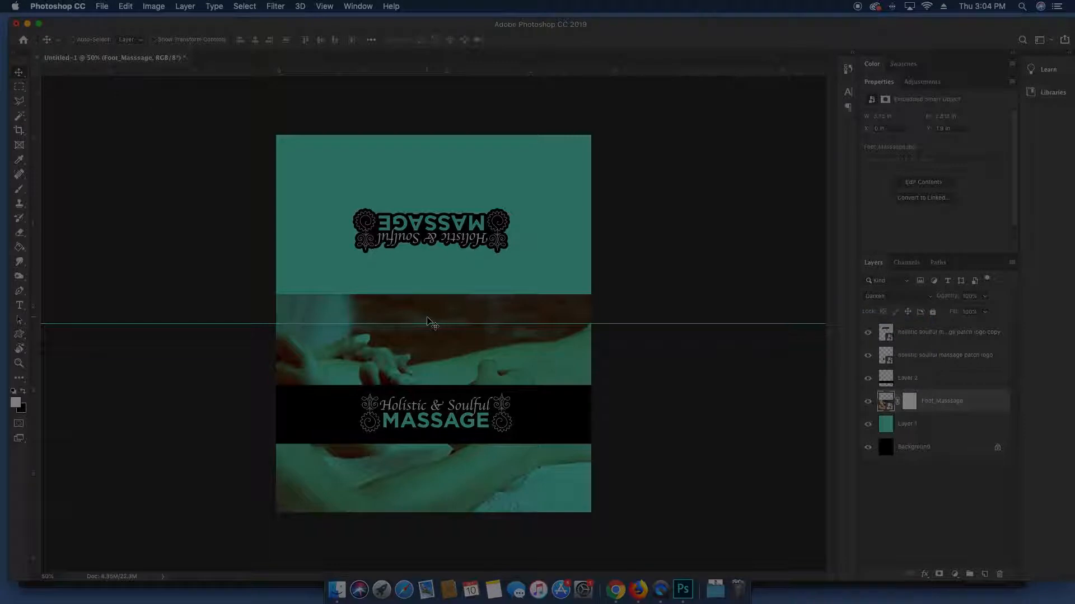
Draw a black gradient on the mask fading the photo's top edge into the teal
{"action": "left_click", "coordinate": [909, 402]}
{"action": "key", "text": "g"}
{"action": "key", "text": "shift+g"}
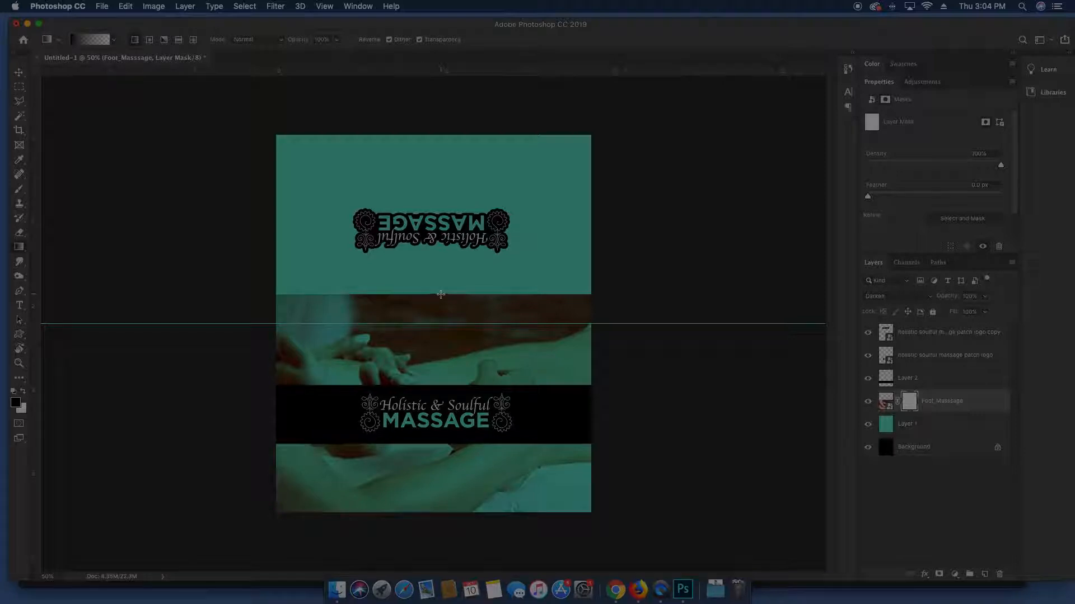
{"action": "key", "text": "x"}
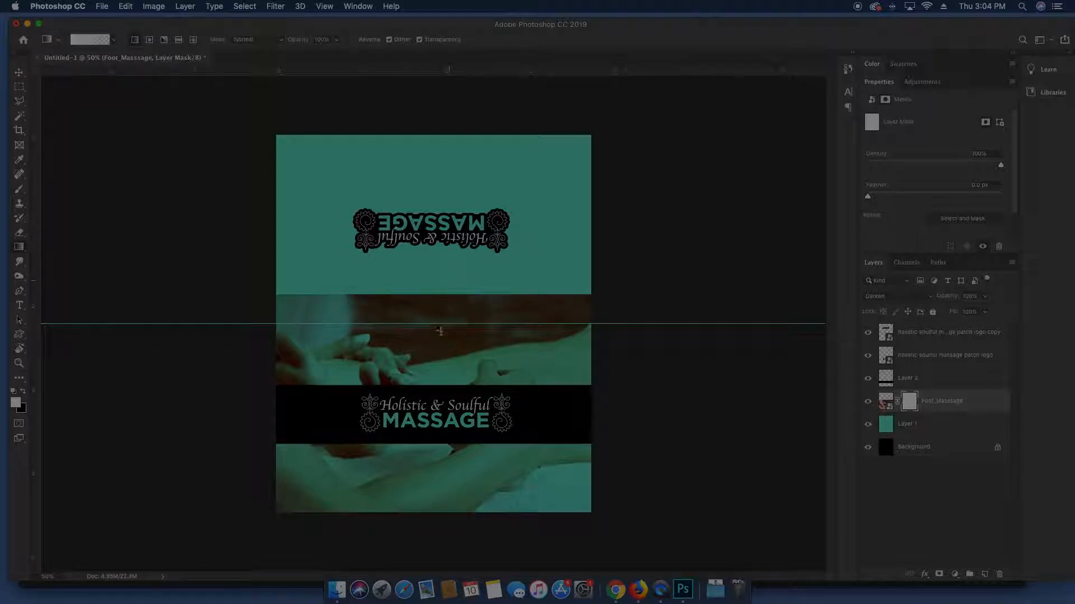
{"action": "key", "text": "x"}
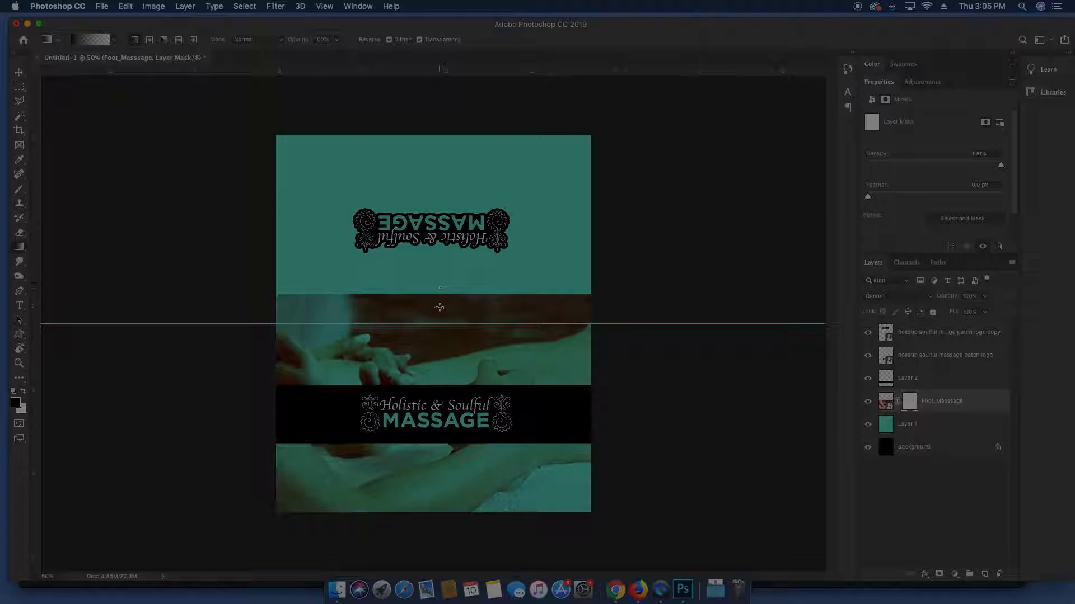
{"action": "left_click_drag", "start_coordinate": [439, 294], "coordinate": [440, 354]}
{"action": "left_click_drag", "start_coordinate": [442, 275], "coordinate": [434, 365]}
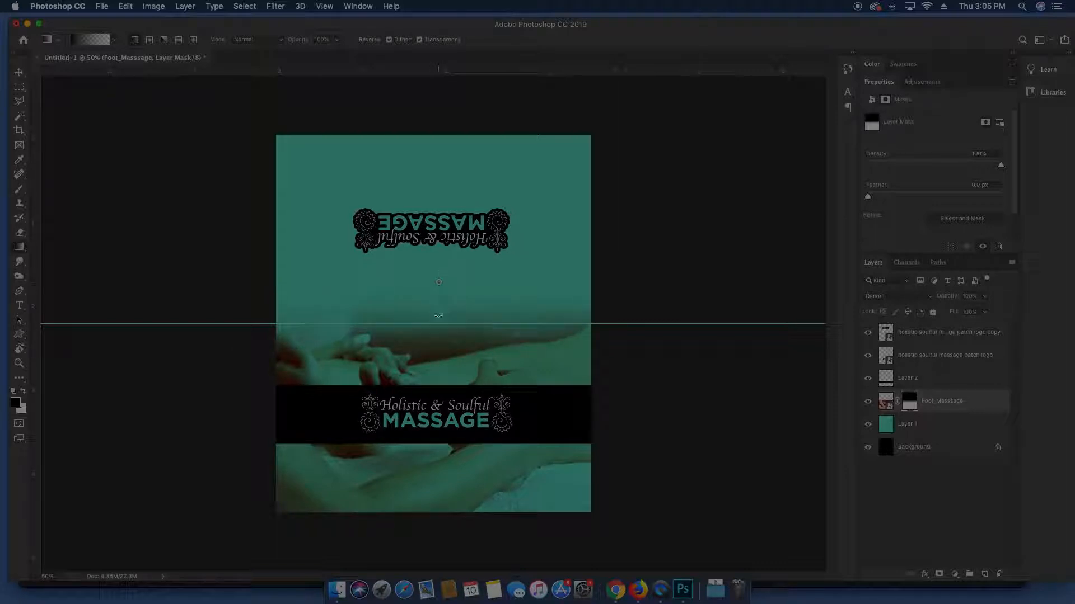
{"action": "left_click_drag", "start_coordinate": [438, 301], "coordinate": [433, 365]}
{"action": "key", "text": "v"}
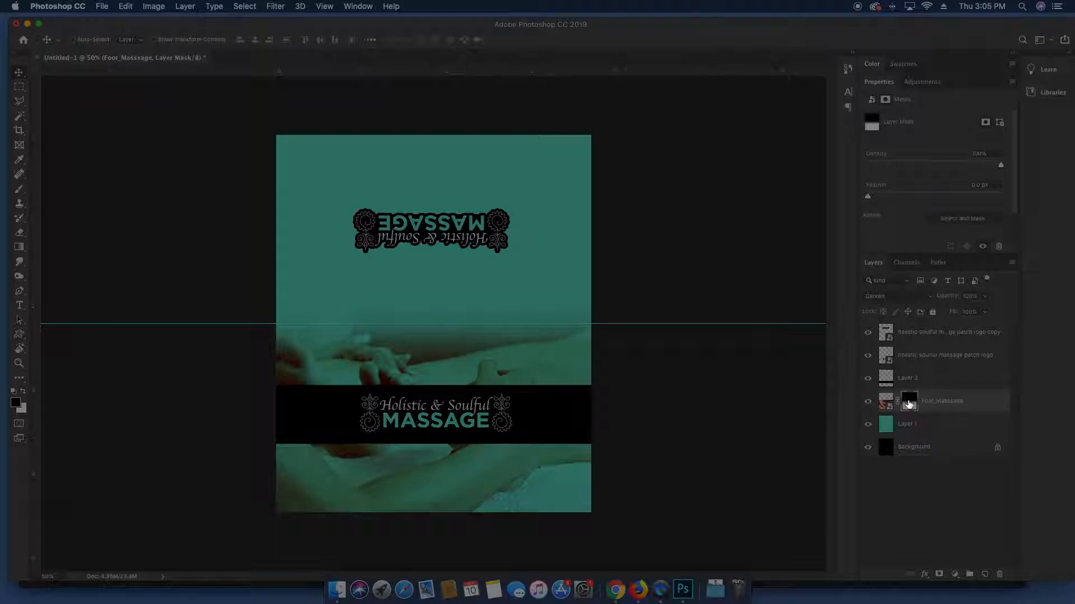
Toggle Disable Layer Mask on and off to compare the fade
{"action": "right_click", "coordinate": [909, 404]}
{"action": "left_click", "coordinate": [919, 408]}
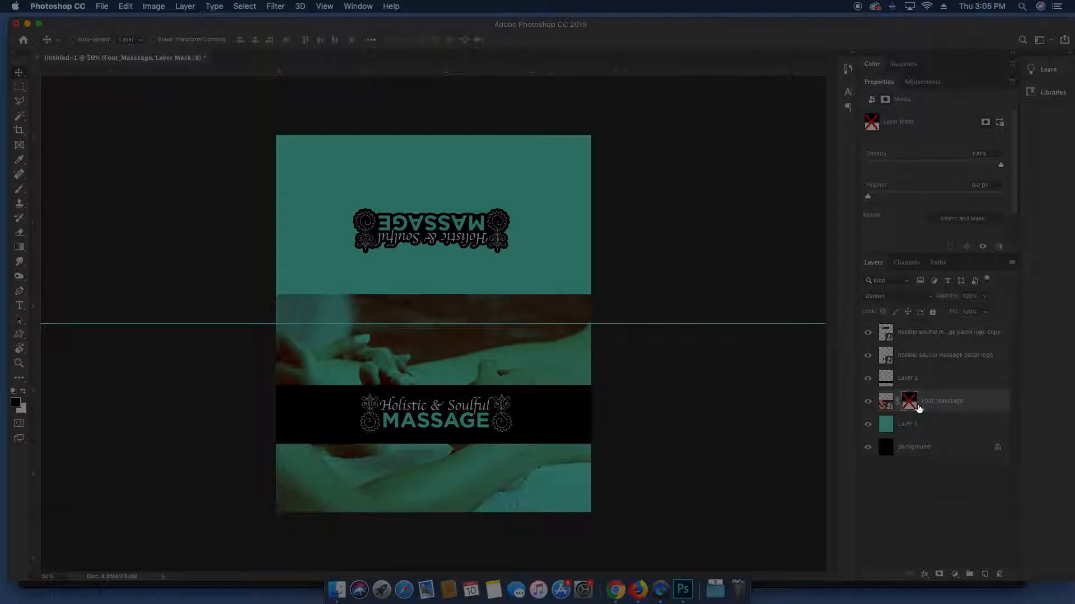
{"action": "left_click", "coordinate": [912, 403], "text": "shift"}
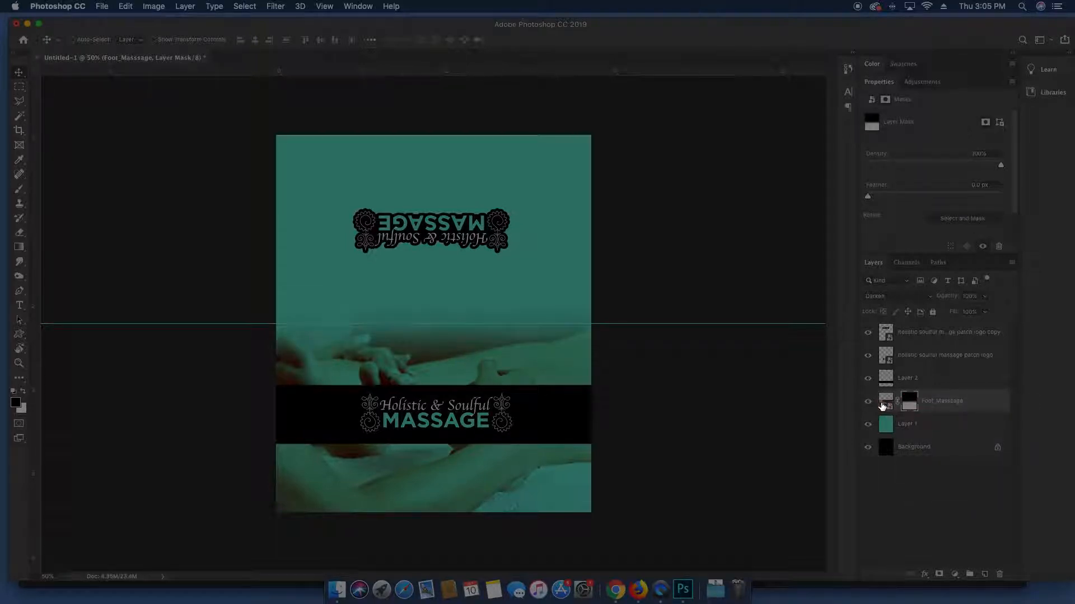
{"action": "left_click", "coordinate": [885, 403]}
{"action": "left_click", "coordinate": [912, 405]}
{"action": "right_click", "coordinate": [910, 403]}
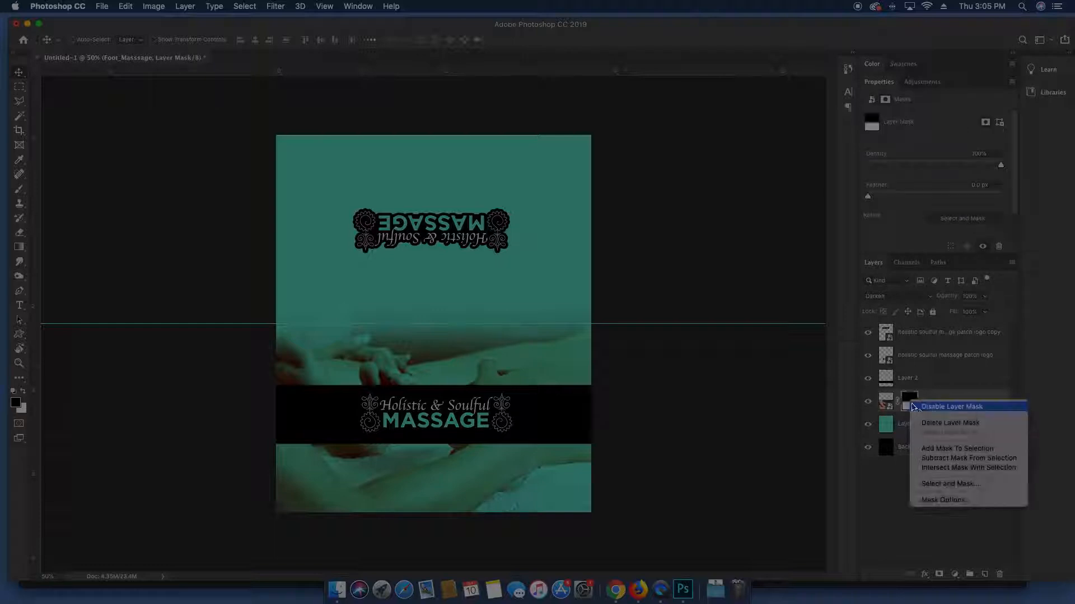
{"action": "left_click", "coordinate": [927, 407]}
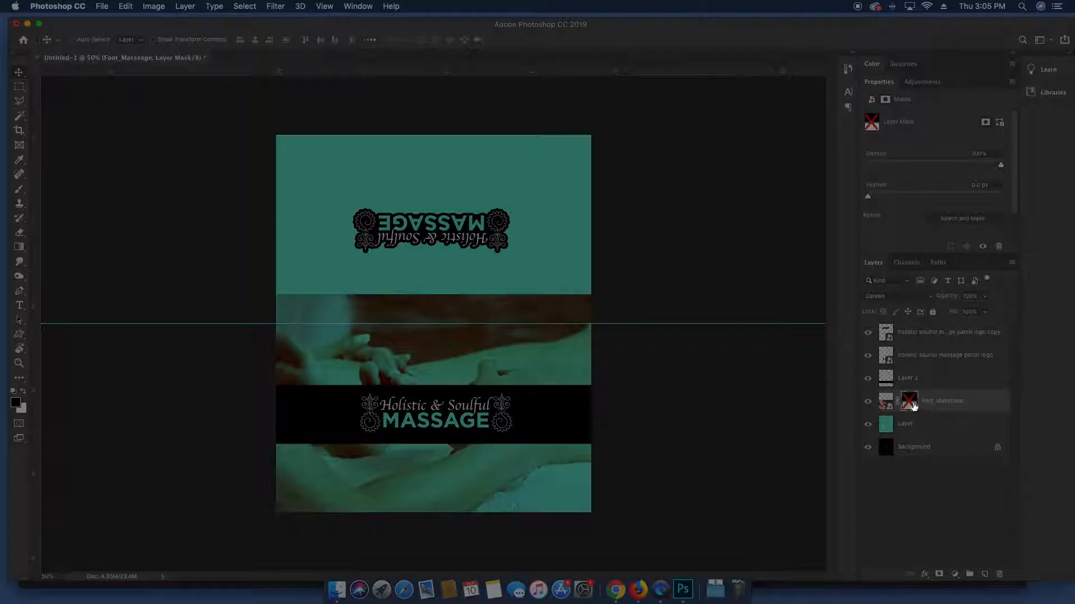
{"action": "left_click", "coordinate": [909, 403], "text": "shift"}
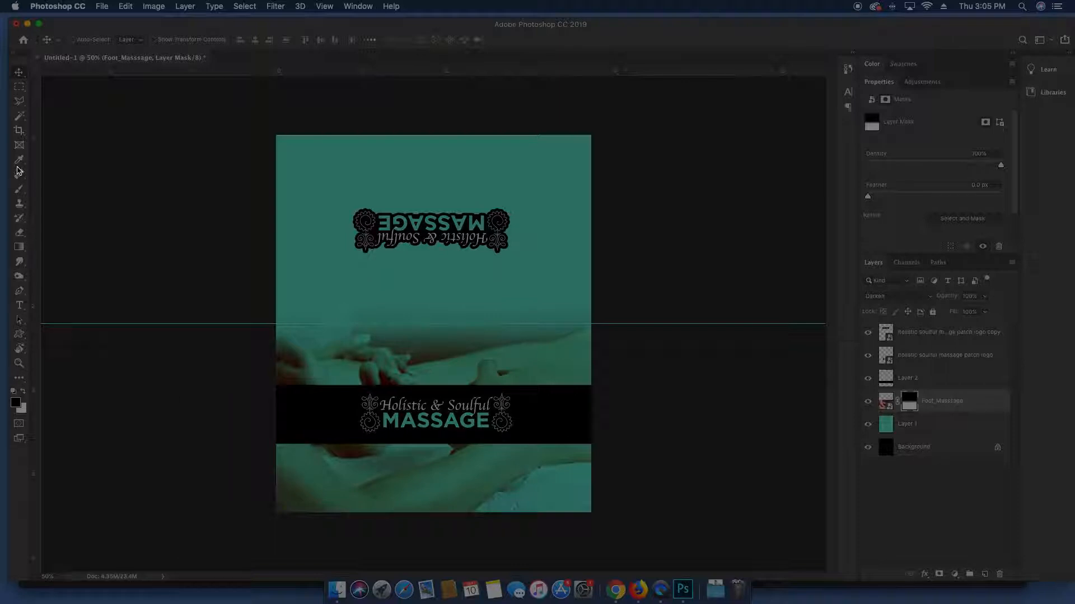
Brush-paint black and white on the mask to hide the photo's top band
{"action": "left_click", "coordinate": [18, 192]}
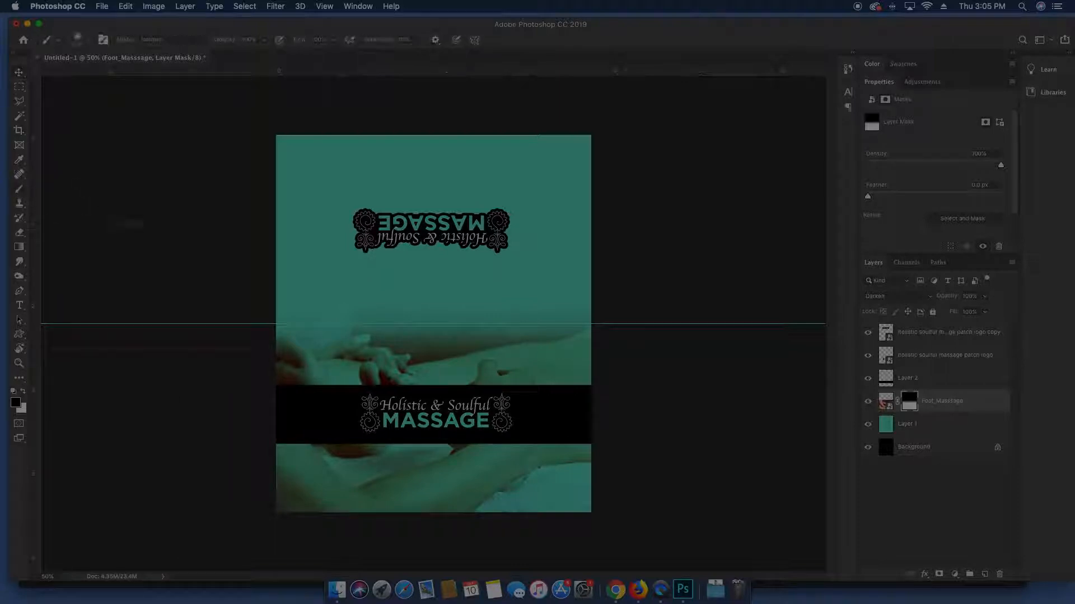
{"action": "mouse_move", "coordinate": [338, 327]}
{"action": "left_mouse_down"}
{"action": "mouse_move", "coordinate": [544, 330]}
{"action": "mouse_move", "coordinate": [421, 379]}
{"action": "mouse_move", "coordinate": [355, 387]}
{"action": "mouse_move", "coordinate": [606, 365]}
{"action": "mouse_move", "coordinate": [374, 324]}
{"action": "mouse_move", "coordinate": [134, 340]}
{"action": "mouse_move", "coordinate": [621, 315]}
{"action": "mouse_move", "coordinate": [644, 303]}
{"action": "mouse_move", "coordinate": [262, 424]}
{"action": "mouse_move", "coordinate": [544, 396]}
{"action": "mouse_move", "coordinate": [446, 440]}
{"action": "mouse_move", "coordinate": [310, 436]}
{"action": "mouse_move", "coordinate": [227, 392]}
{"action": "left_mouse_up"}
{"action": "key", "text": "x"}
{"action": "key", "text": "x"}
{"action": "mouse_move", "coordinate": [259, 300]}
{"action": "left_mouse_down"}
{"action": "mouse_move", "coordinate": [631, 273]}
{"action": "mouse_move", "coordinate": [372, 300]}
{"action": "mouse_move", "coordinate": [72, 295]}
{"action": "left_mouse_up"}
{"action": "key", "text": "x"}
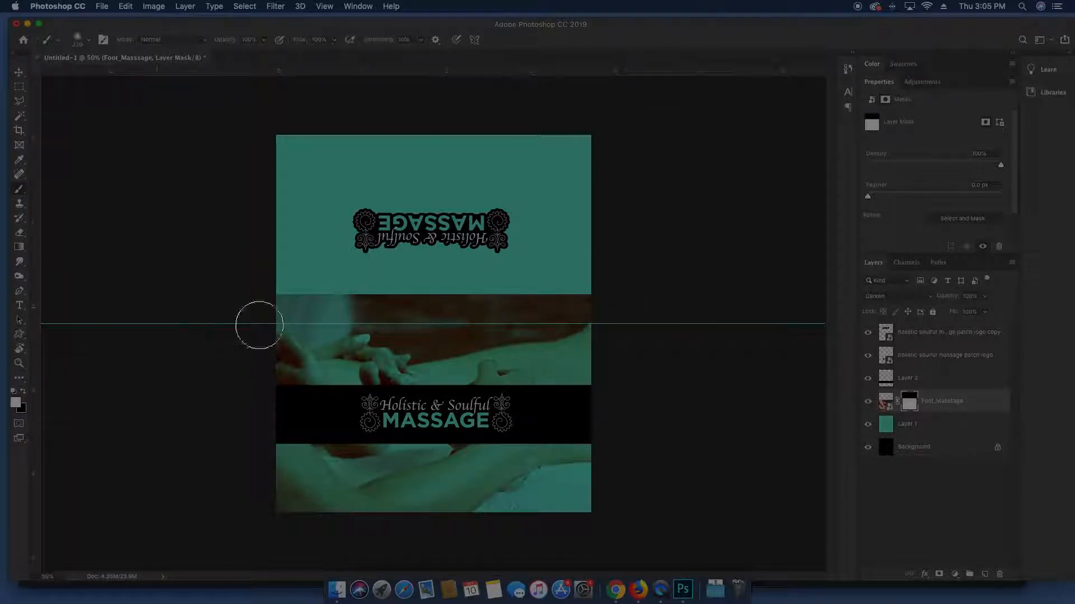
Redraw a black gradient on the mask so the photo fades softly into the teal
{"action": "key", "text": "g"}
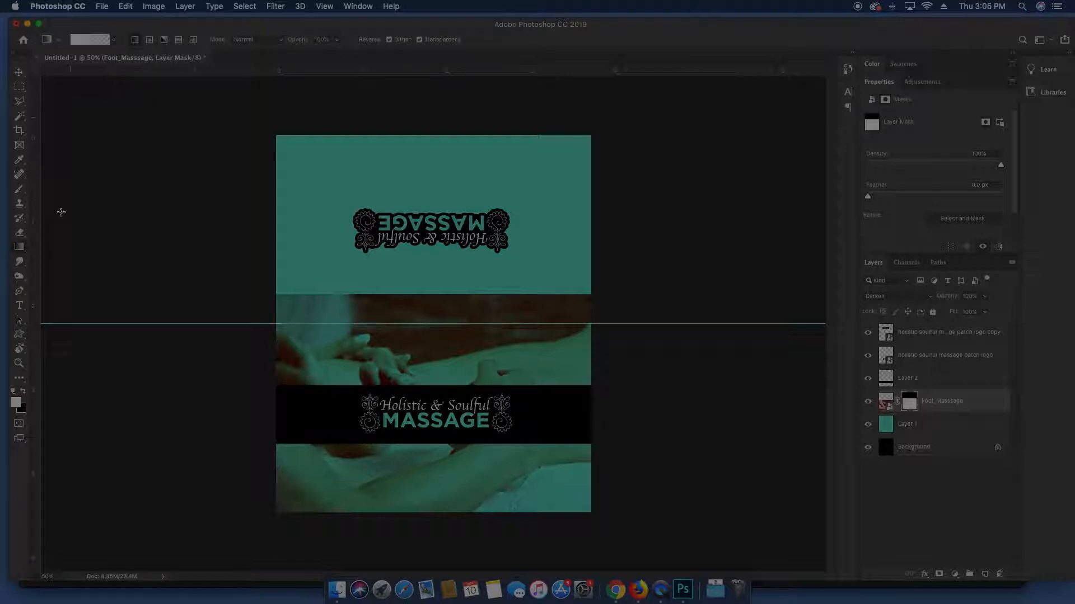
{"action": "left_click", "coordinate": [22, 392]}
{"action": "left_click", "coordinate": [117, 40]}
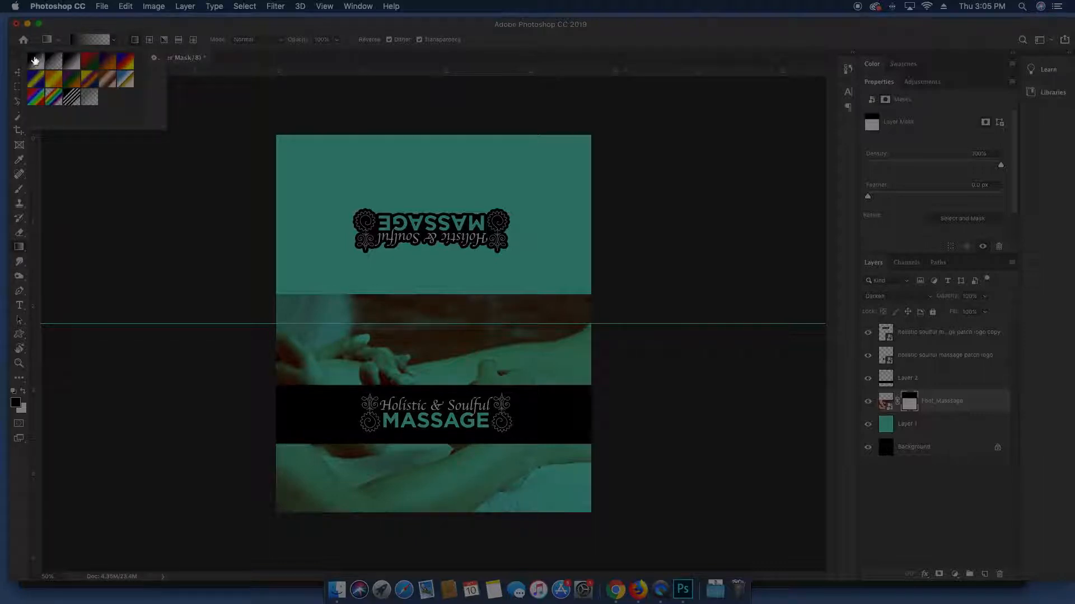
{"action": "left_click", "coordinate": [113, 41]}
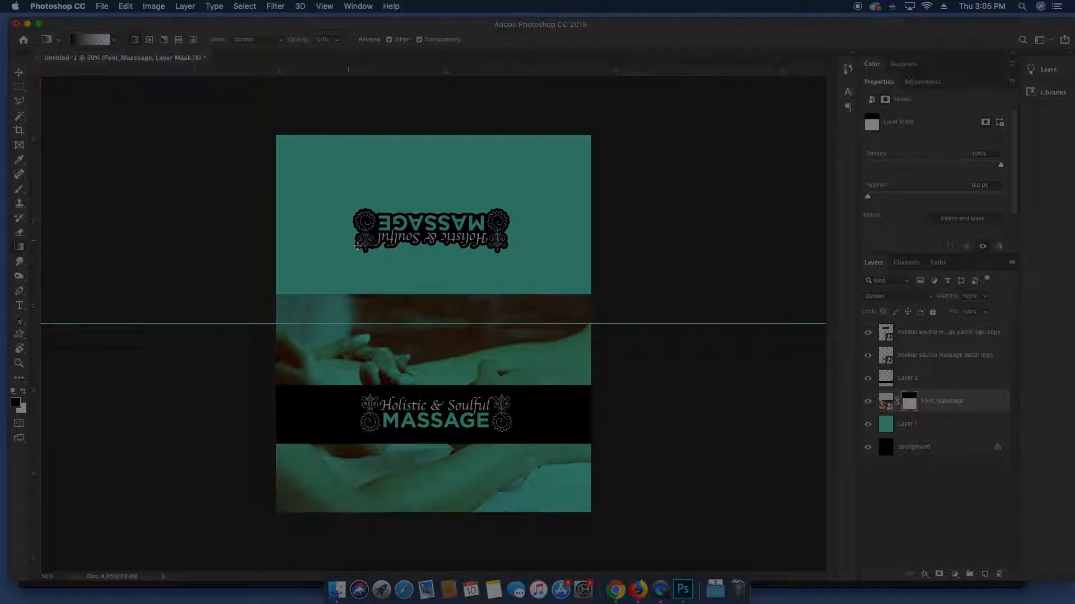
{"action": "left_click_drag", "start_coordinate": [424, 263], "coordinate": [423, 361]}
{"action": "left_click_drag", "start_coordinate": [423, 394], "coordinate": [422, 394]}
{"action": "left_click_drag", "start_coordinate": [440, 354], "coordinate": [444, 358]}
{"action": "key", "text": "v"}
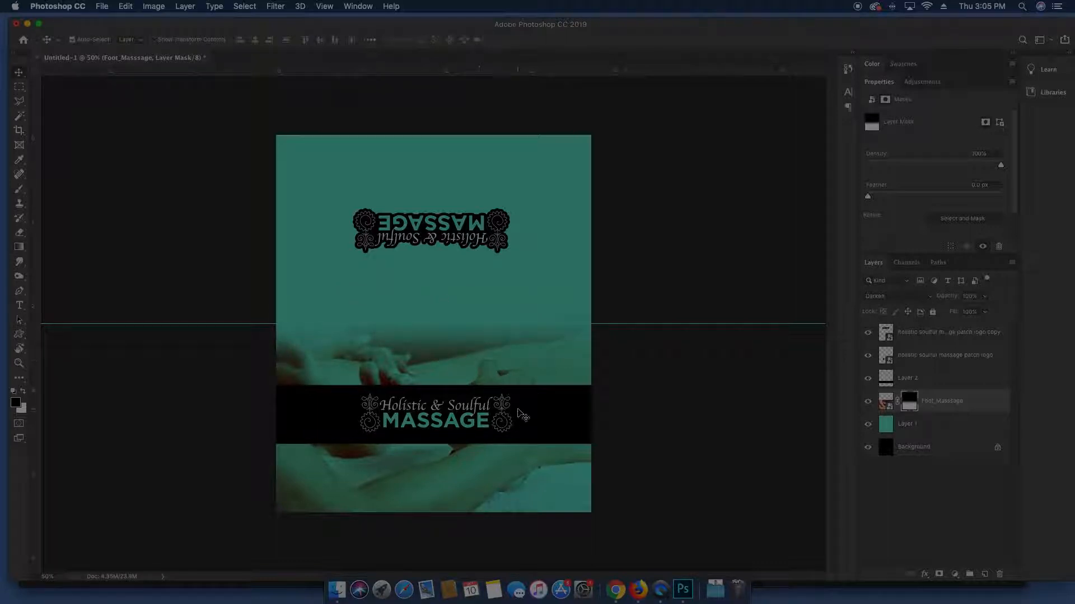
Rotate the Foot_Masssage hands photo 180° and drag it into the card's top half
{"action": "key", "text": "super+minus"}
{"action": "key", "text": "super+plus"}
{"action": "key", "text": "super+plus"}
{"action": "key", "text": "super+minus"}
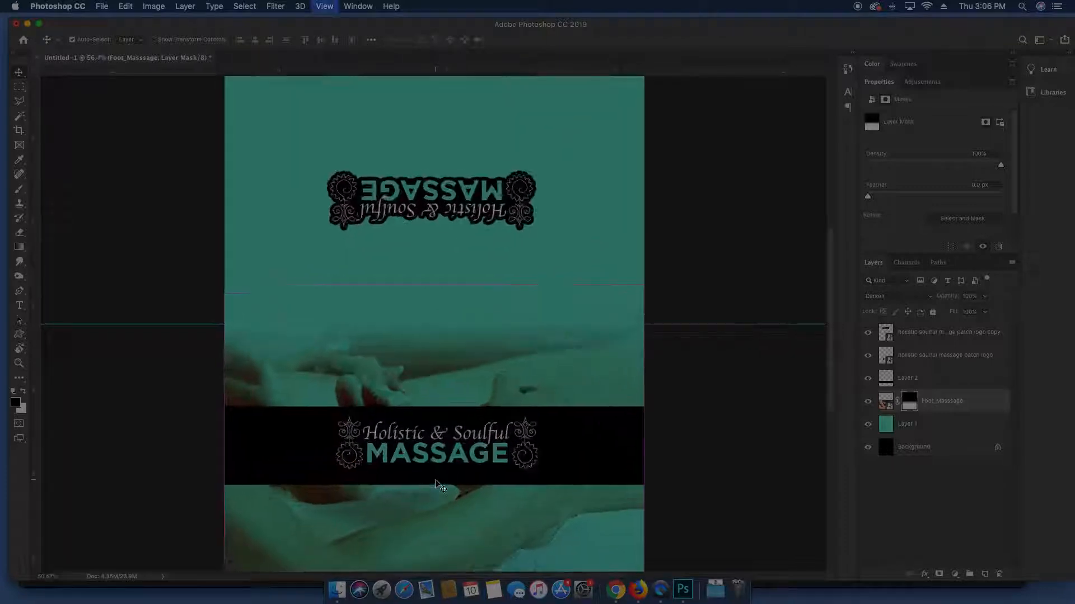
{"action": "key", "text": "super+plus"}
{"action": "left_click_drag", "start_coordinate": [435, 479], "coordinate": [435, 360]}
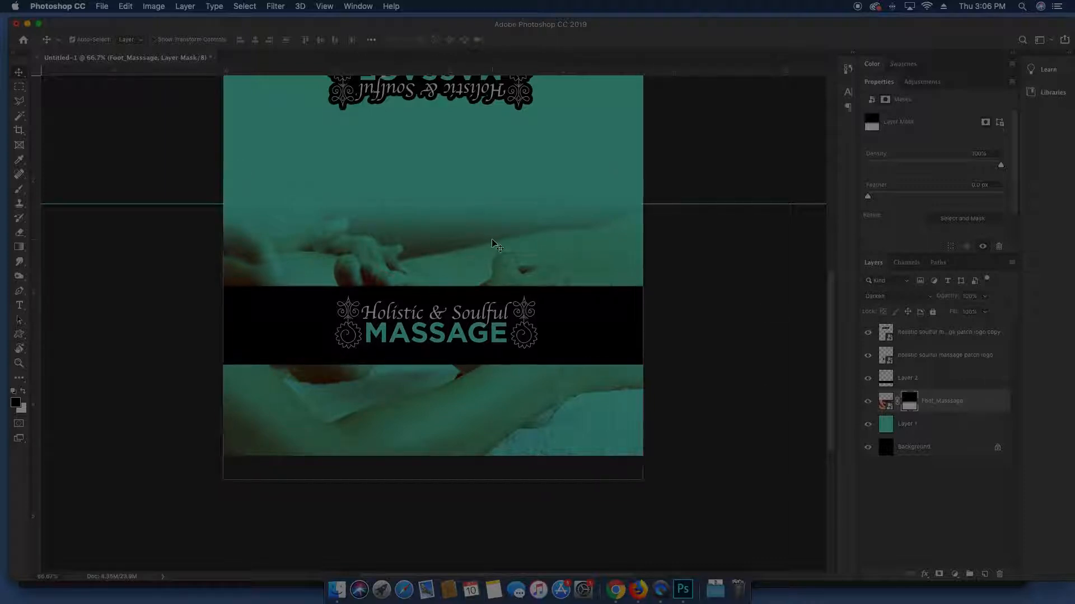
{"action": "key", "text": "super+minus"}
{"action": "key", "text": "super+minus"}
{"action": "key", "text": "super+t"}
{"action": "right_click", "coordinate": [492, 351]}
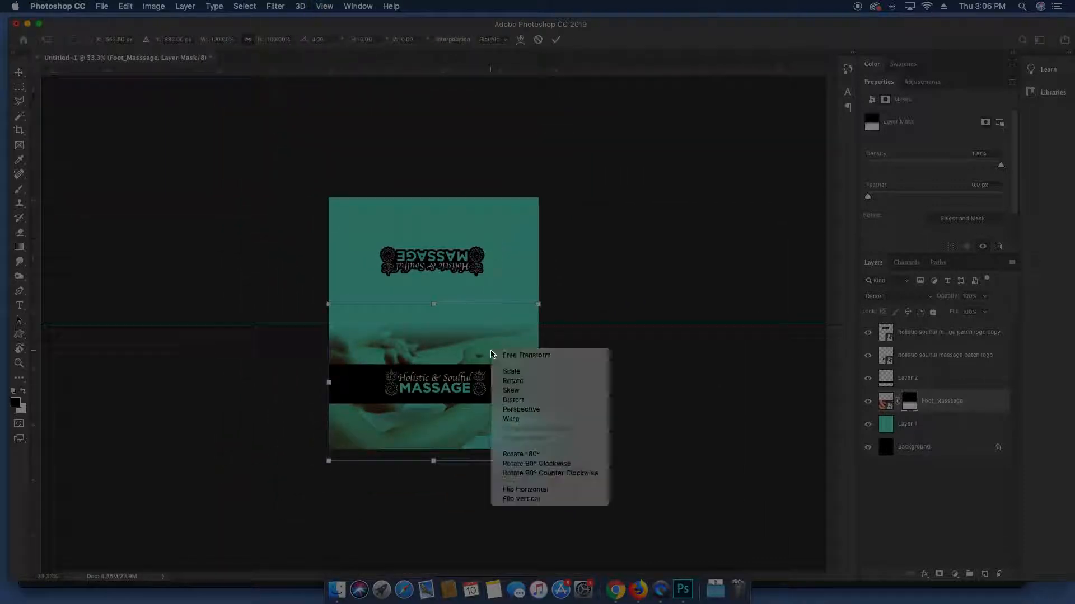
{"action": "left_click", "coordinate": [521, 454]}
{"action": "key", "text": "Return"}
{"action": "left_click_drag", "start_coordinate": [478, 409], "coordinate": [480, 296]}
{"action": "left_click", "coordinate": [940, 332]}
{"action": "left_click", "coordinate": [896, 296]}
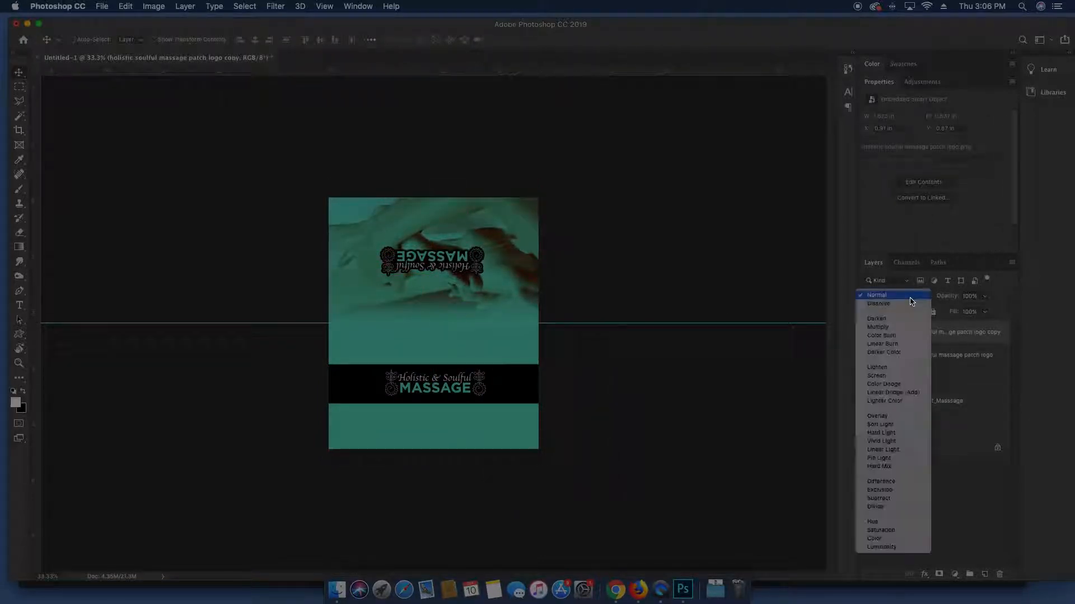
Set the flipped logo copy to Screen and position it over the upside-down hands photo
{"action": "left_click", "coordinate": [887, 377]}
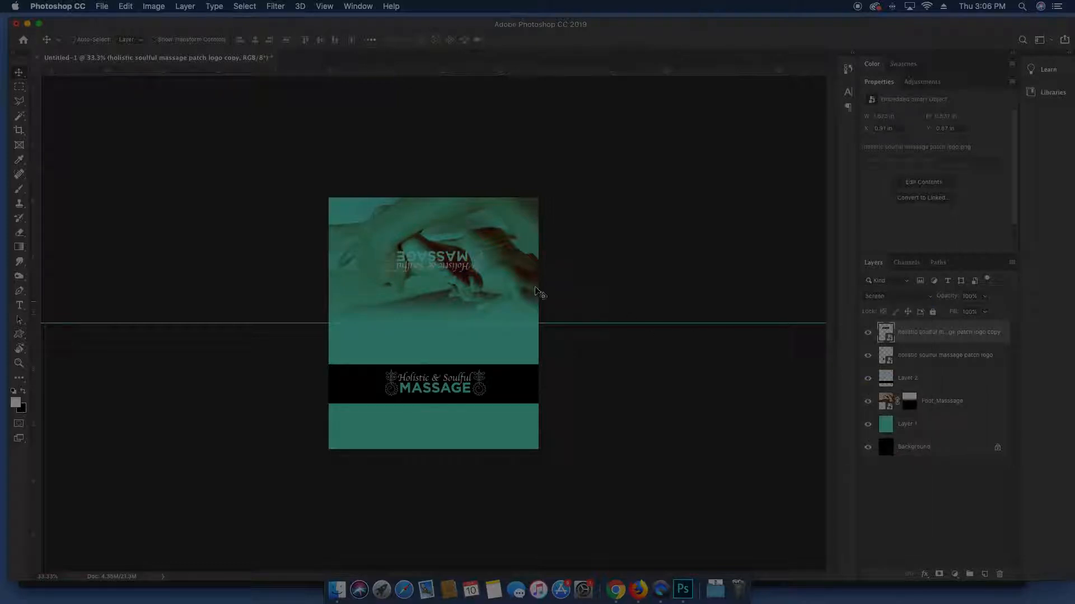
{"action": "left_click_drag", "start_coordinate": [457, 251], "coordinate": [414, 288]}
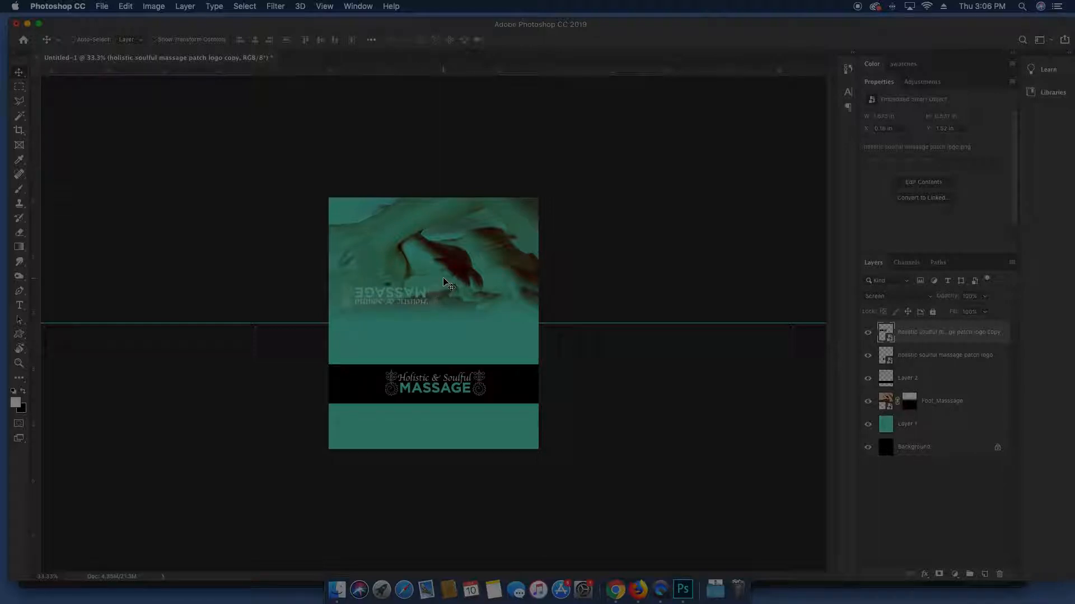
{"action": "key", "text": "super+equal"}
{"action": "key", "text": "super+equal"}
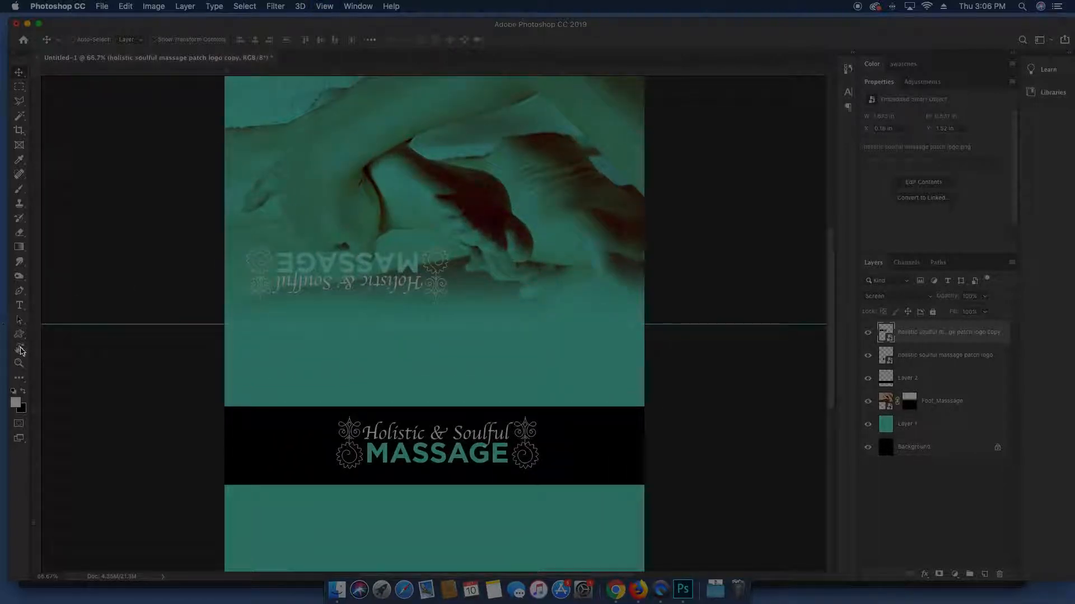
{"action": "left_click", "coordinate": [20, 351]}
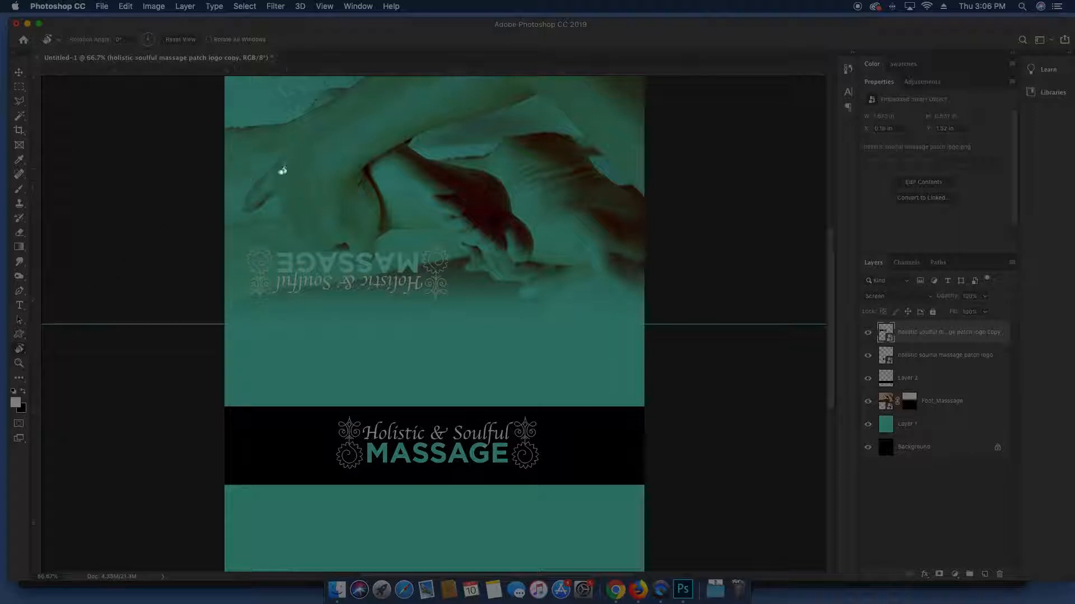
{"action": "left_click_drag", "start_coordinate": [425, 137], "coordinate": [440, 478]}
{"action": "key", "text": "v"}
{"action": "left_click_drag", "start_coordinate": [613, 399], "coordinate": [583, 351]}
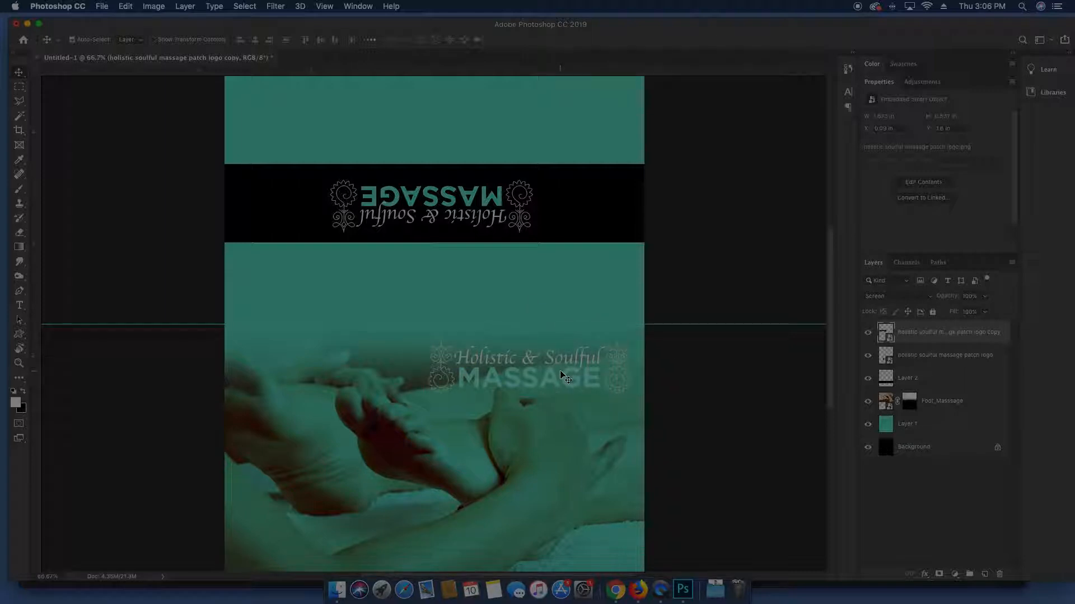
Rasterize the logo copy, invert its colours, and switch its blend mode to Multiply
{"action": "right_click", "coordinate": [992, 336]}
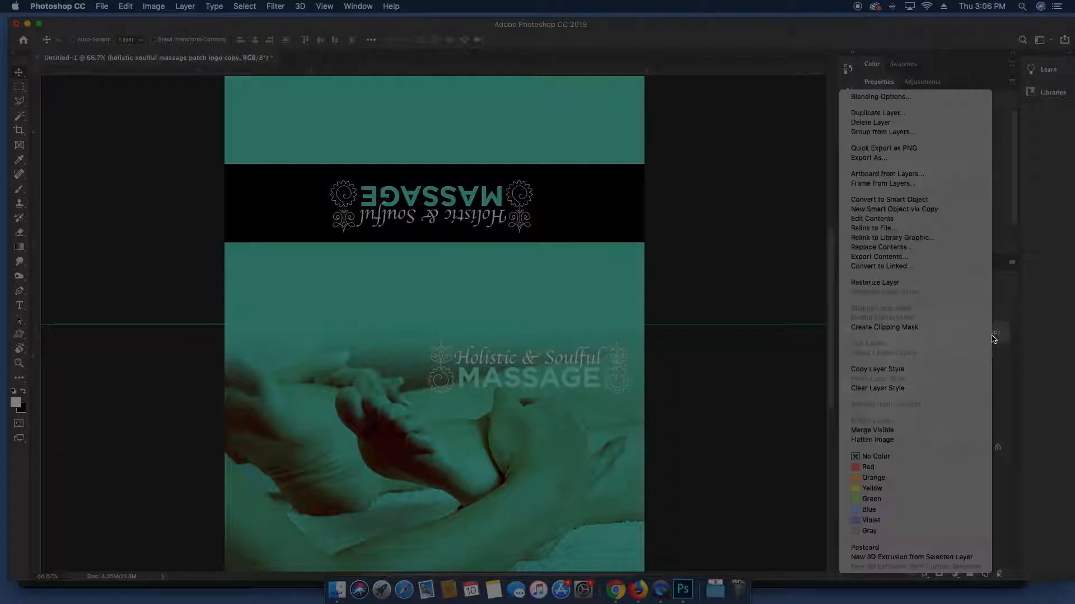
{"action": "left_click", "coordinate": [928, 281]}
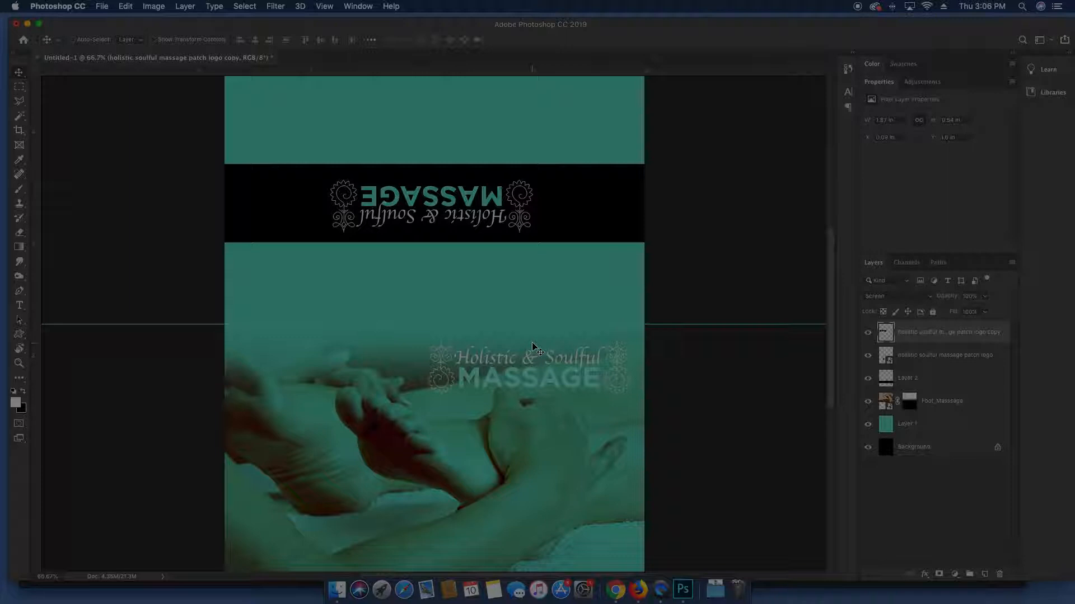
{"action": "left_click", "coordinate": [159, 6]}
{"action": "mouse_move", "coordinate": [188, 38]}
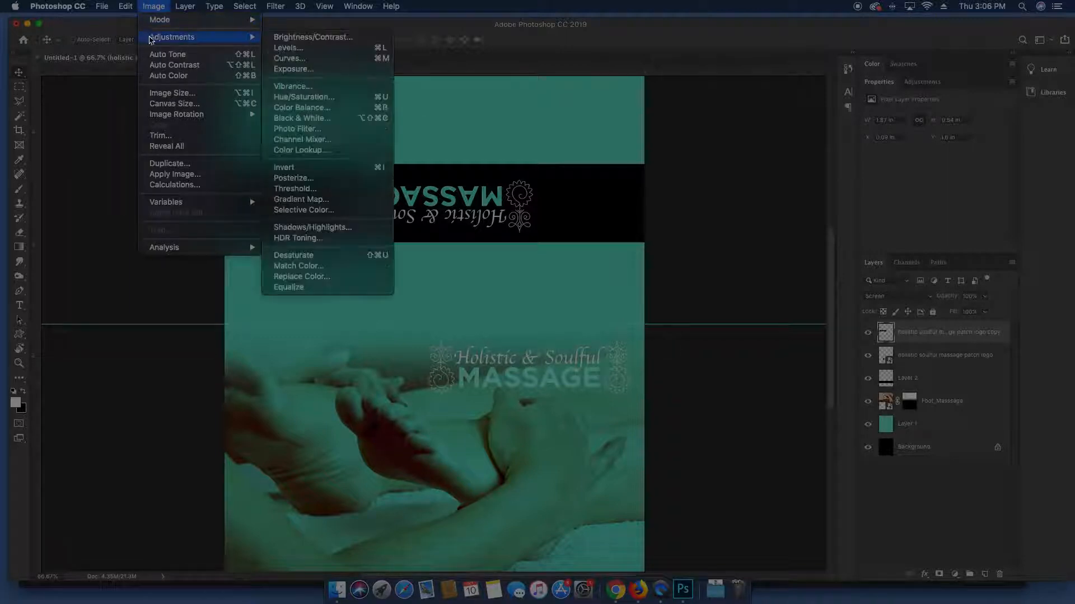
{"action": "left_click", "coordinate": [288, 167]}
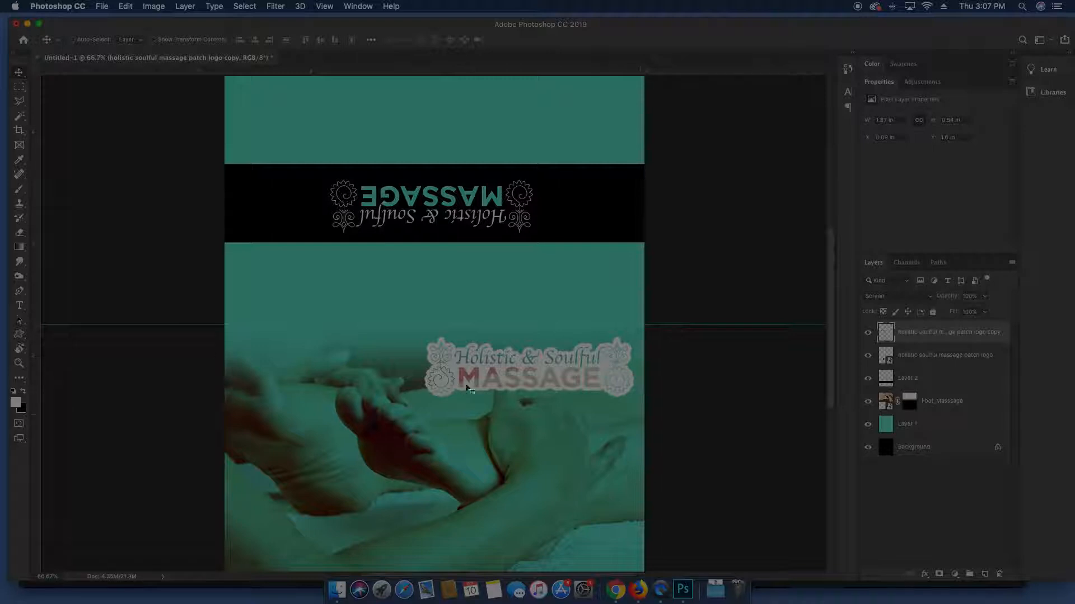
{"action": "left_click", "coordinate": [885, 301]}
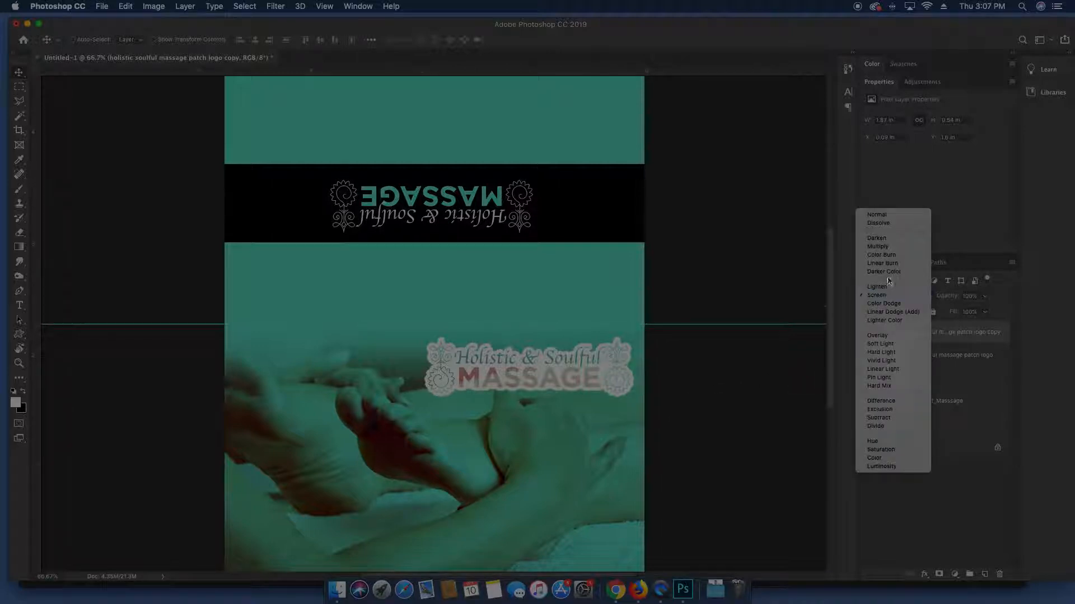
{"action": "left_click", "coordinate": [891, 248]}
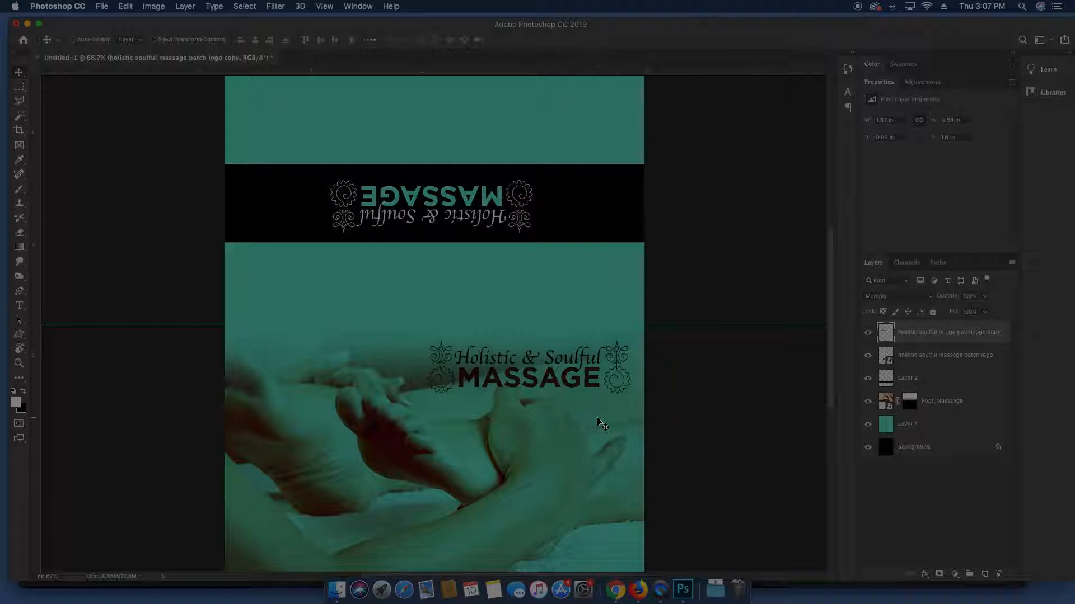
{"action": "left_click", "coordinate": [556, 428], "text": "super"}
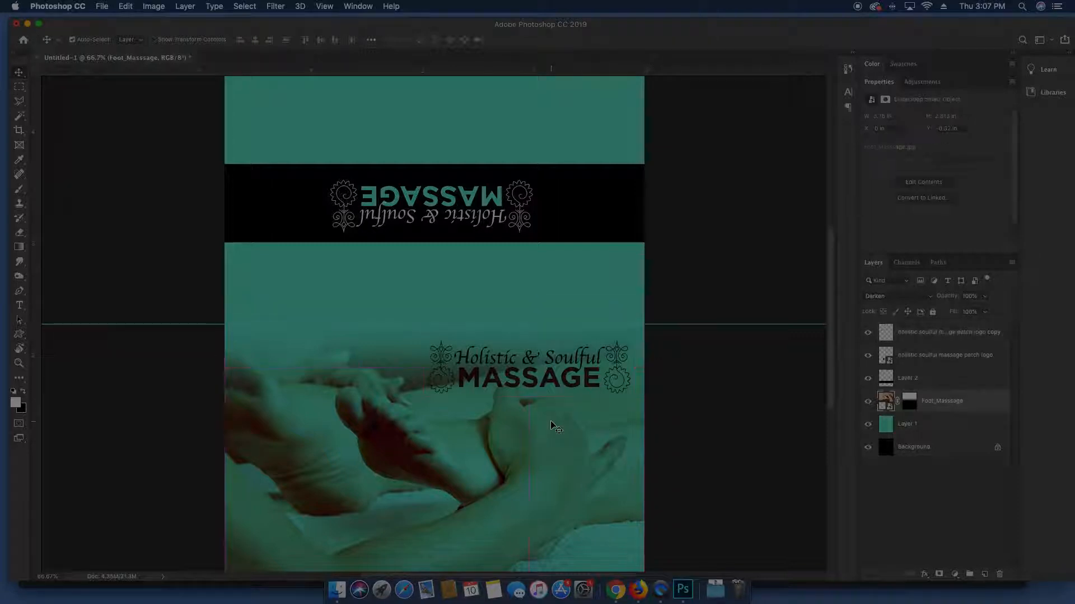
Paint black on the Foot_Masssage layer mask to hide the photo around the lower logo
{"action": "left_click", "coordinate": [910, 407]}
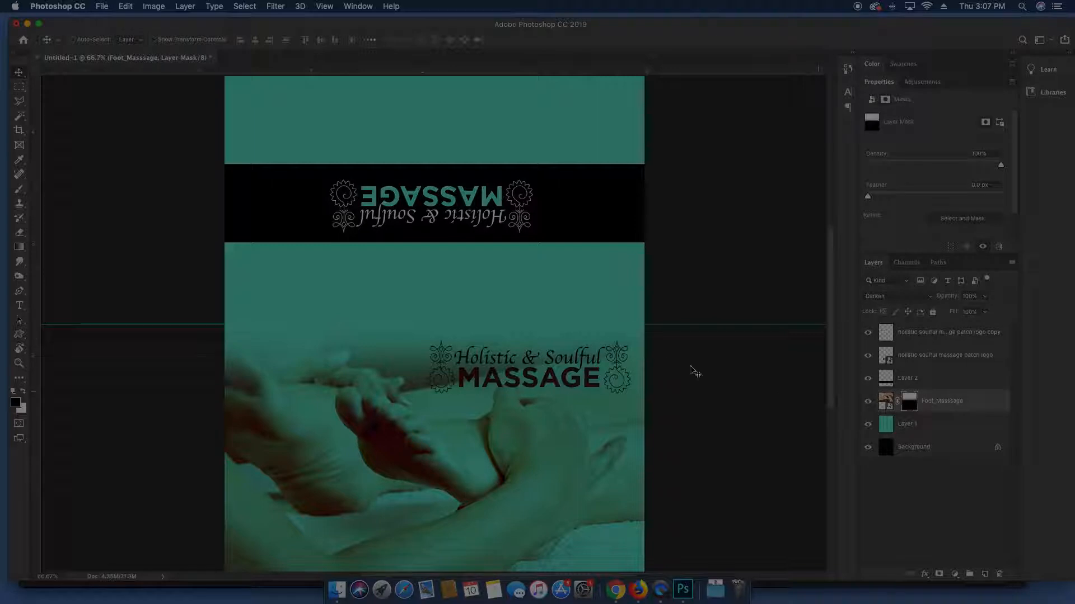
{"action": "key", "text": "b"}
{"action": "key", "text": "x"}
{"action": "mouse_move", "coordinate": [635, 357]}
{"action": "left_mouse_down"}
{"action": "mouse_move", "coordinate": [465, 351]}
{"action": "mouse_move", "coordinate": [437, 330]}
{"action": "mouse_move", "coordinate": [468, 358]}
{"action": "mouse_move", "coordinate": [484, 349]}
{"action": "mouse_move", "coordinate": [394, 339]}
{"action": "left_mouse_up"}
{"action": "key", "text": "v"}
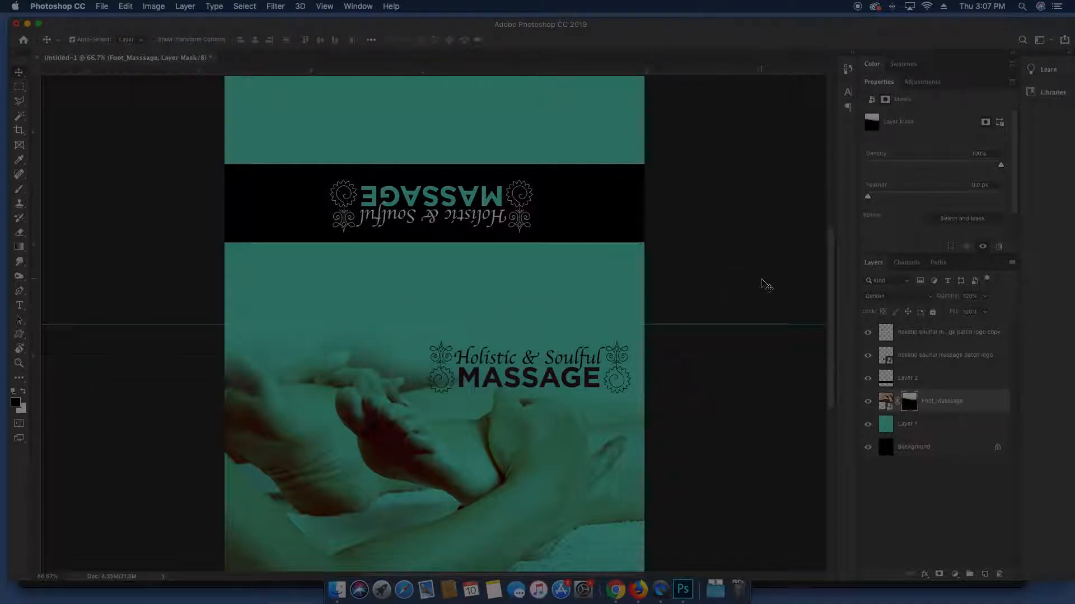
{"action": "left_click_drag", "start_coordinate": [660, 472], "coordinate": [660, 439]}
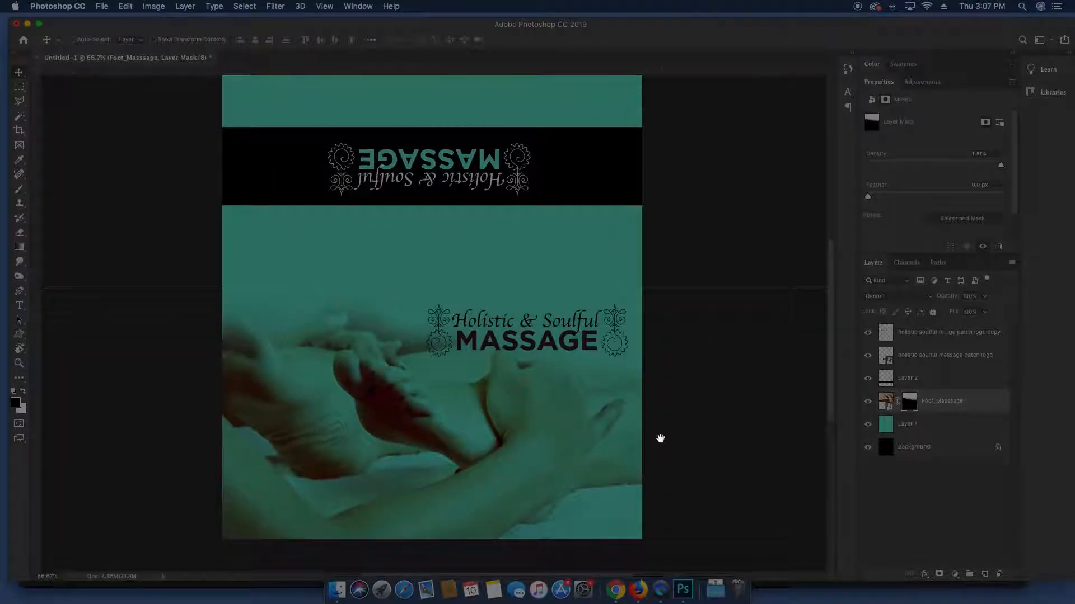
{"action": "mouse_move", "coordinate": [660, 391]}
{"action": "left_mouse_down"}
{"action": "mouse_move", "coordinate": [660, 434]}
{"action": "mouse_move", "coordinate": [662, 401]}
{"action": "left_mouse_up"}
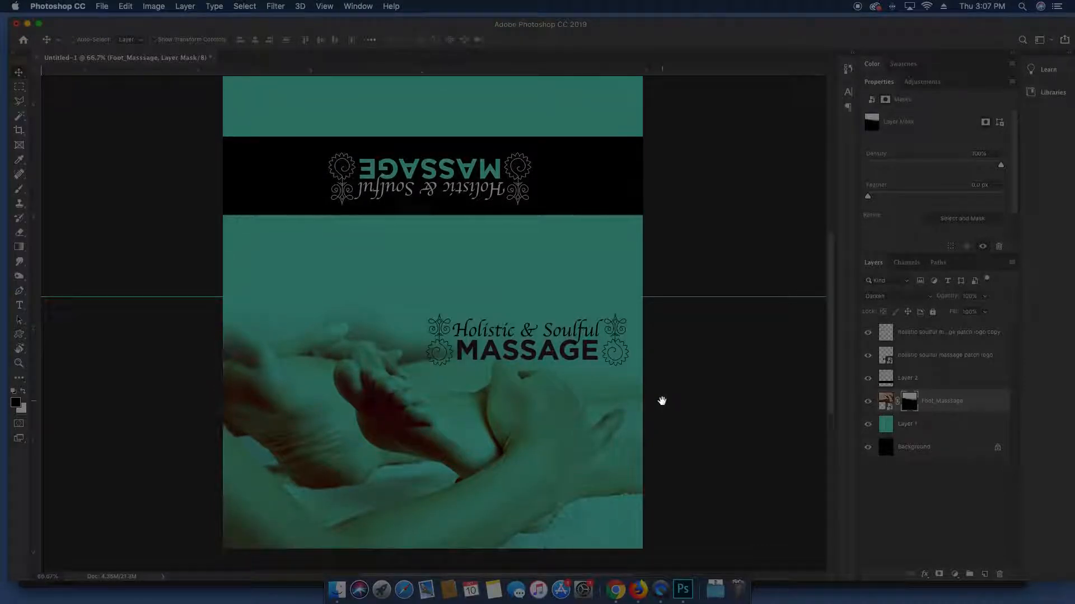
{"action": "left_click_drag", "start_coordinate": [658, 349], "coordinate": [660, 396]}
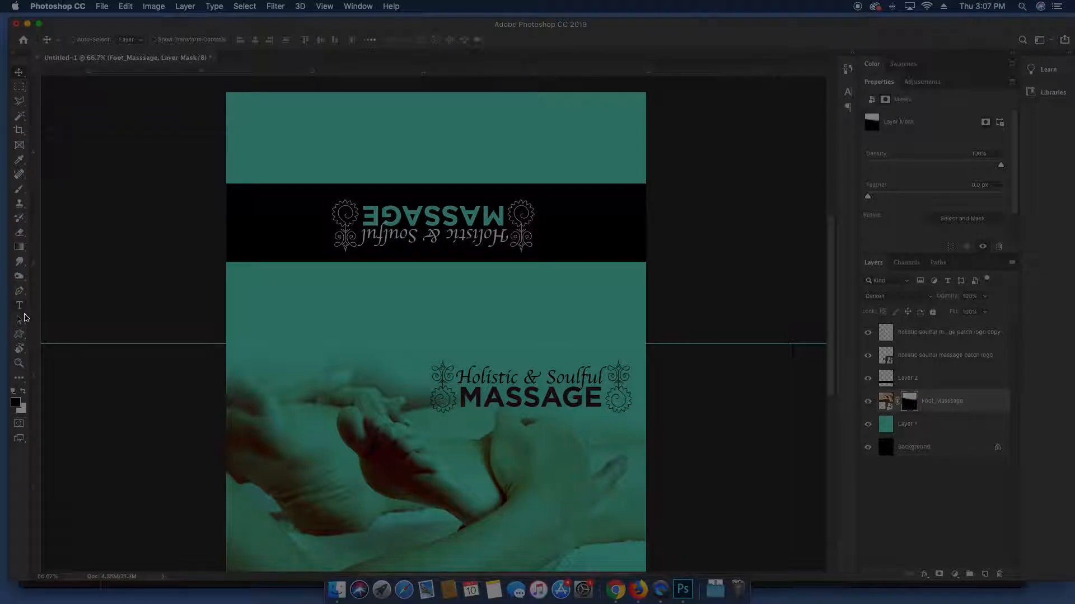
{"action": "left_click", "coordinate": [20, 348]}
Reset the rotated canvas view back to upright
{"action": "left_click_drag", "start_coordinate": [313, 206], "coordinate": [570, 382]}
{"action": "key", "text": "Escape"}
{"action": "key", "text": "v"}
{"action": "left_click", "coordinate": [543, 331], "text": "super"}
{"action": "left_click", "coordinate": [708, 431], "text": "super"}
Toggle Layer 2's black band off and on, then drag the patch logo onto the teal
{"action": "left_click", "coordinate": [606, 415], "text": "super"}
{"action": "left_click", "coordinate": [868, 379]}
{"action": "left_click", "coordinate": [869, 379]}
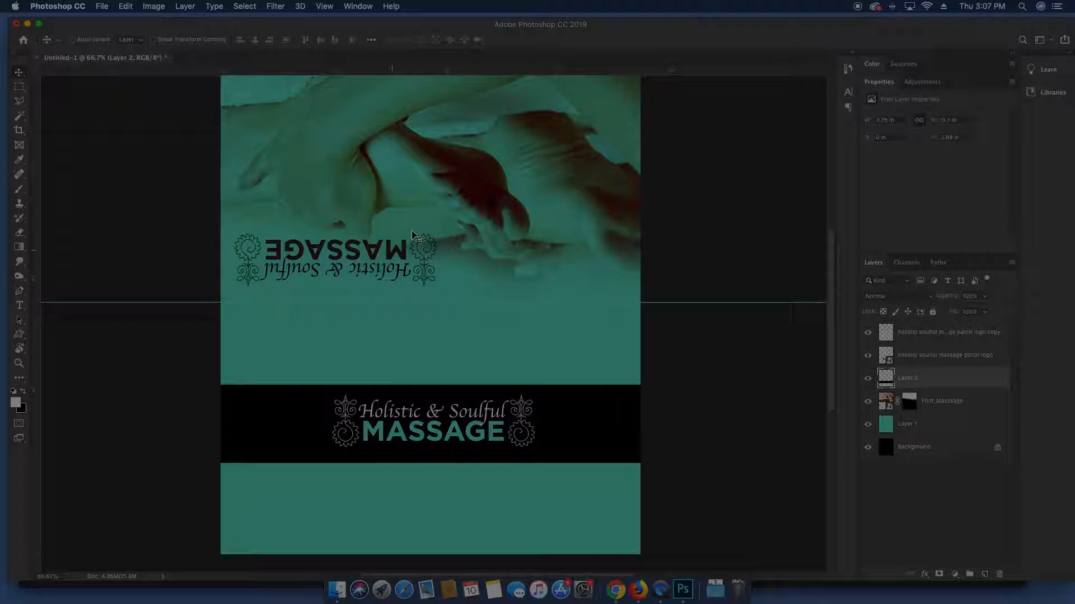
{"action": "left_click", "coordinate": [423, 440]}
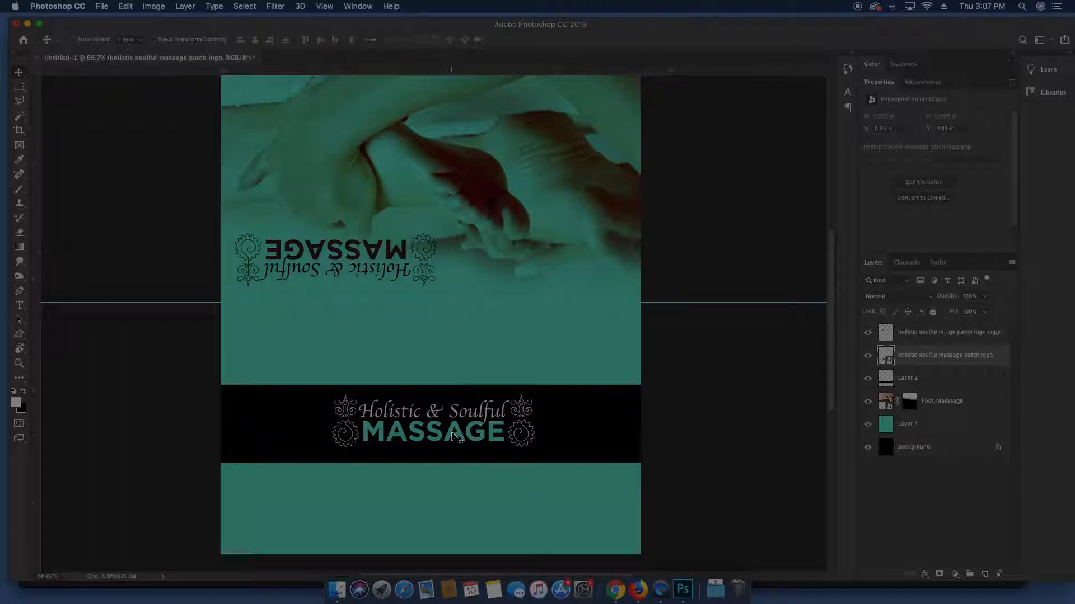
{"action": "left_click_drag", "start_coordinate": [453, 438], "coordinate": [345, 344]}
Shrink the front logo and delete the black band layer
{"action": "key", "text": "ctrl+t"}
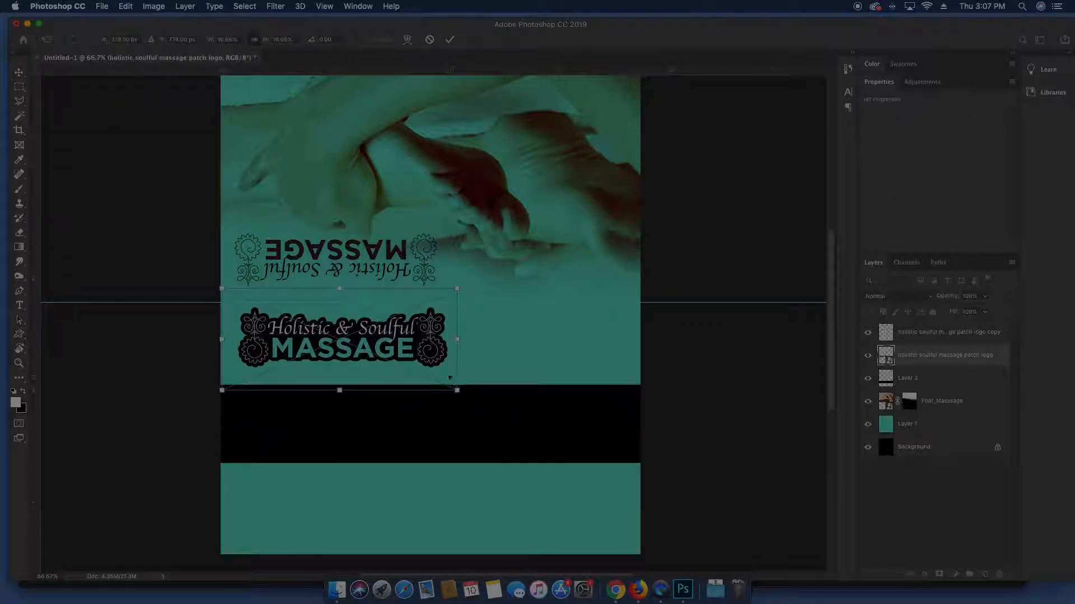
{"action": "left_click_drag", "start_coordinate": [459, 394], "coordinate": [359, 355]}
{"action": "key", "text": "Return"}
{"action": "left_click", "coordinate": [420, 422]}
{"action": "key", "text": "Delete"}
Invert the small logo's colours, set it to Multiply, and nudge it slightly right
{"action": "left_click", "coordinate": [353, 348]}
{"action": "left_click", "coordinate": [927, 297]}
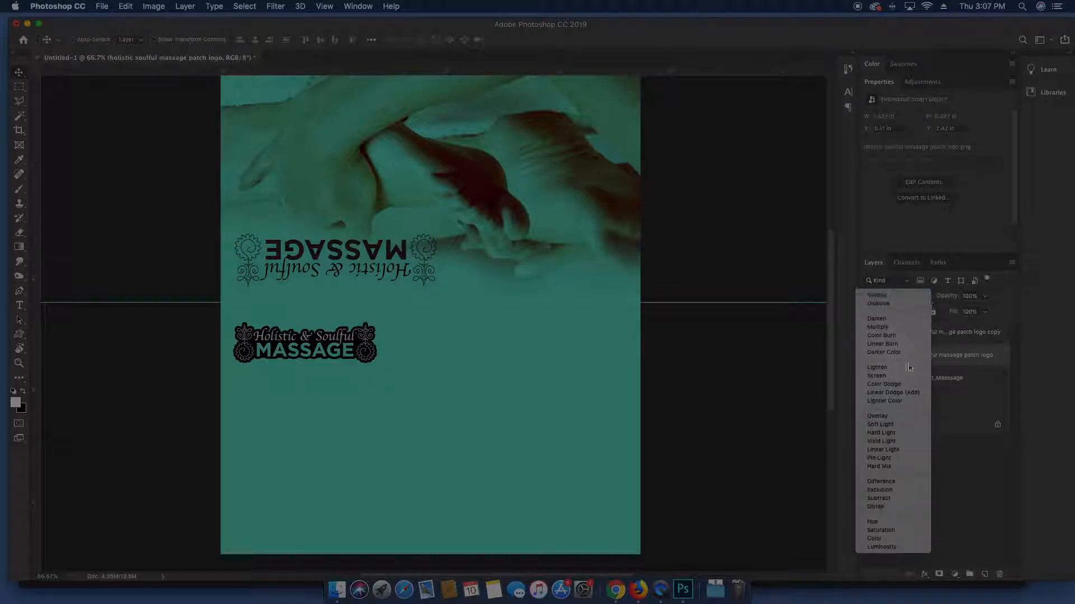
{"action": "left_click", "coordinate": [904, 384]}
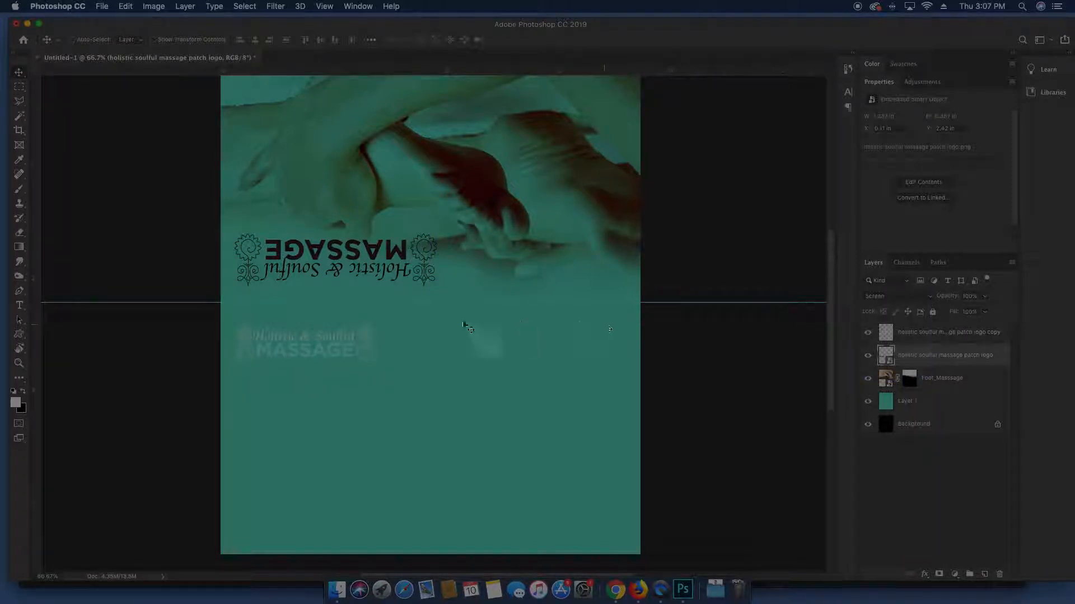
{"action": "key", "text": "super+i"}
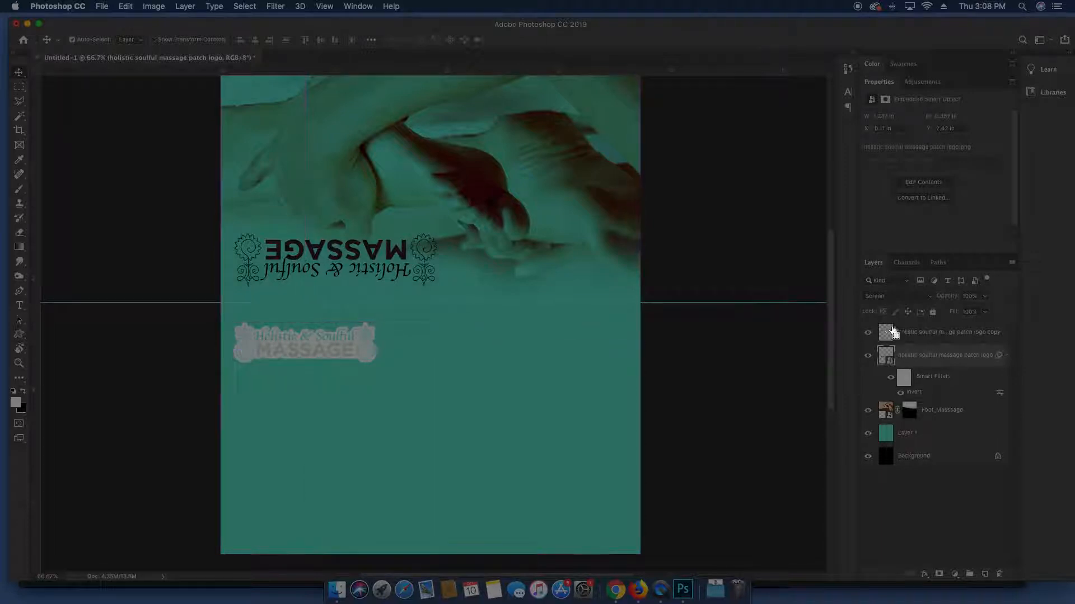
{"action": "left_click", "coordinate": [901, 299]}
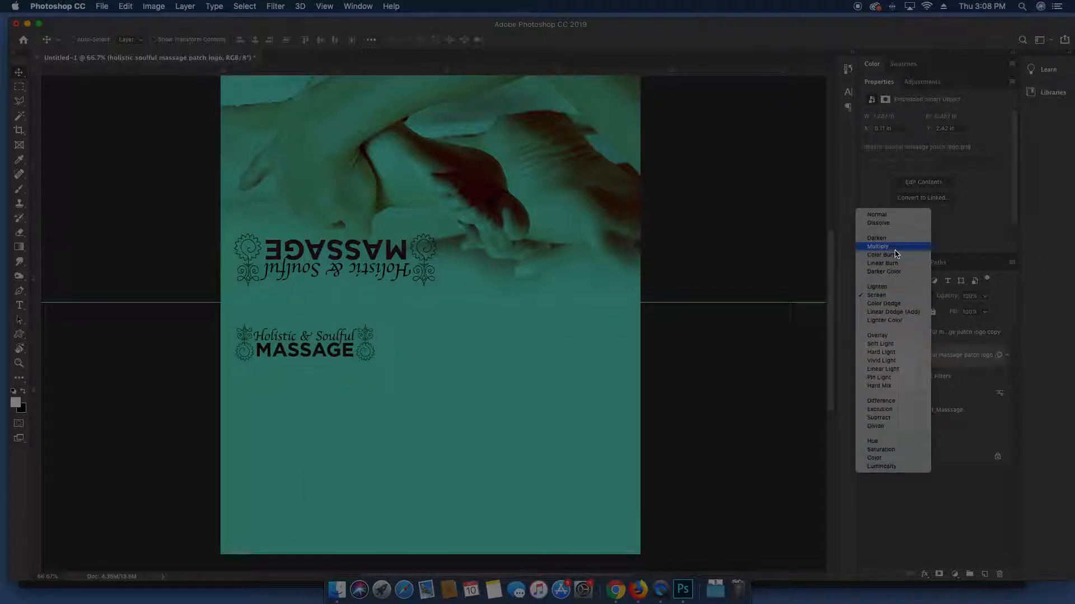
{"action": "left_click", "coordinate": [879, 280]}
{"action": "left_click_drag", "start_coordinate": [371, 359], "coordinate": [381, 359]}
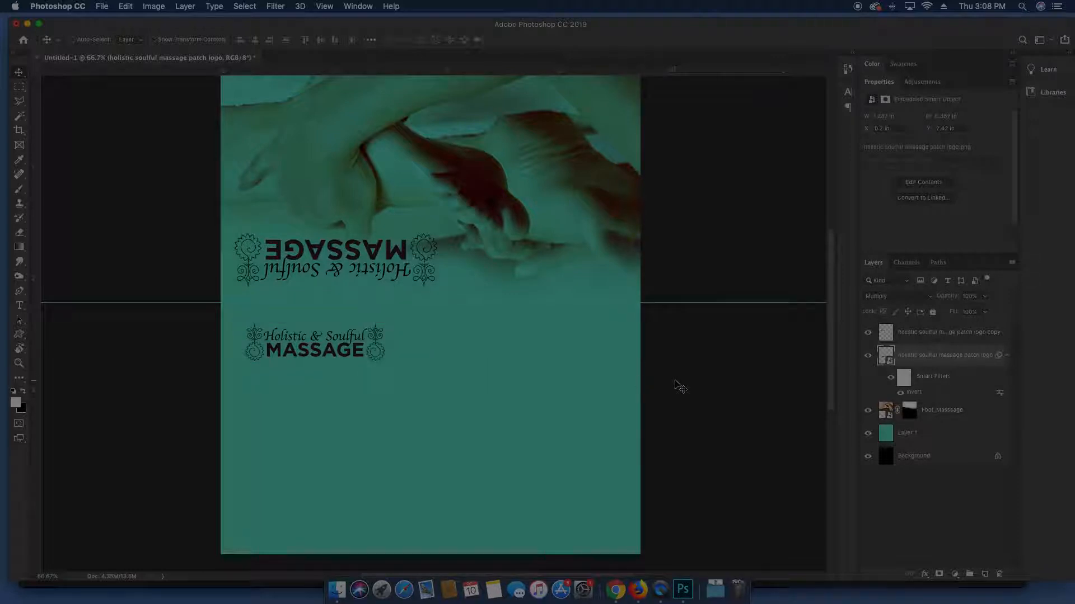
{"action": "left_click", "coordinate": [931, 440]}
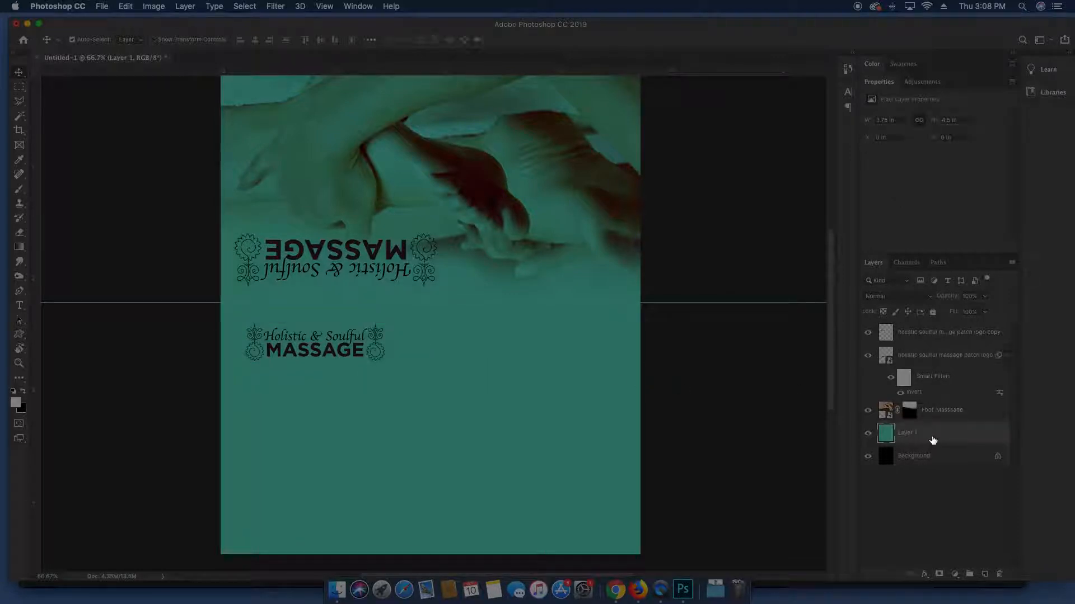
On a new layer, draw a mid-blue gradient upward from the card's bottom
{"action": "key", "text": "super+minus"}
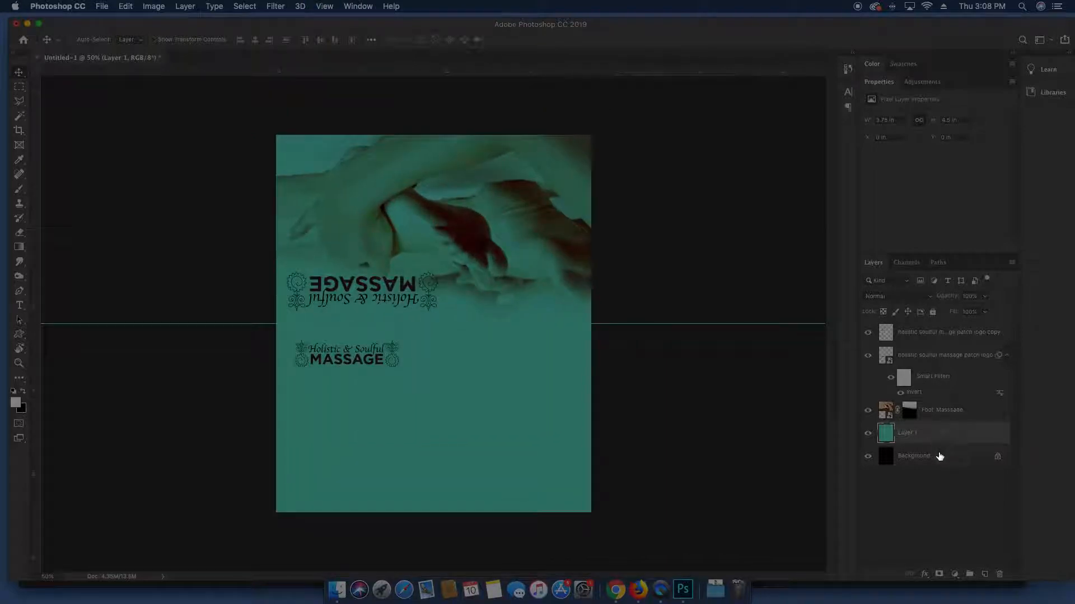
{"action": "left_click", "coordinate": [984, 574]}
{"action": "key", "text": "g"}
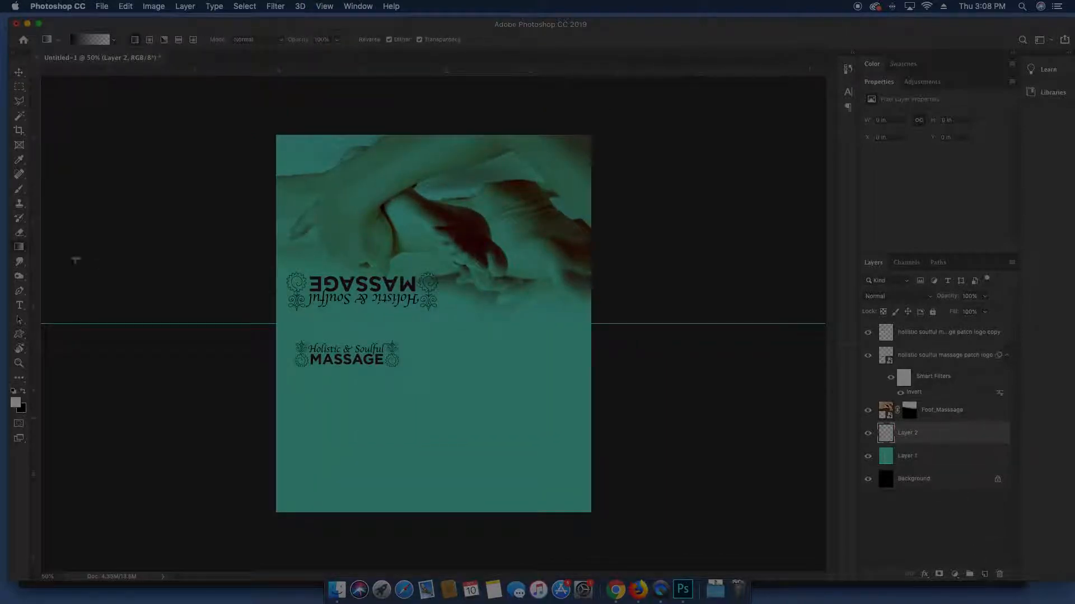
{"action": "left_click", "coordinate": [16, 403]}
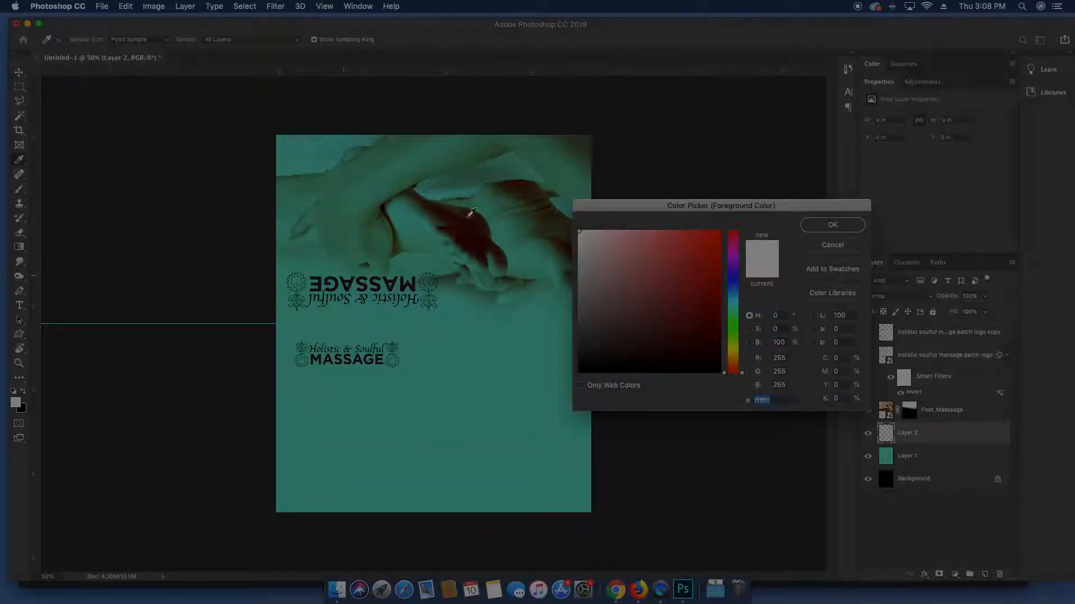
{"action": "left_click", "coordinate": [732, 294]}
{"action": "left_click", "coordinate": [703, 268]}
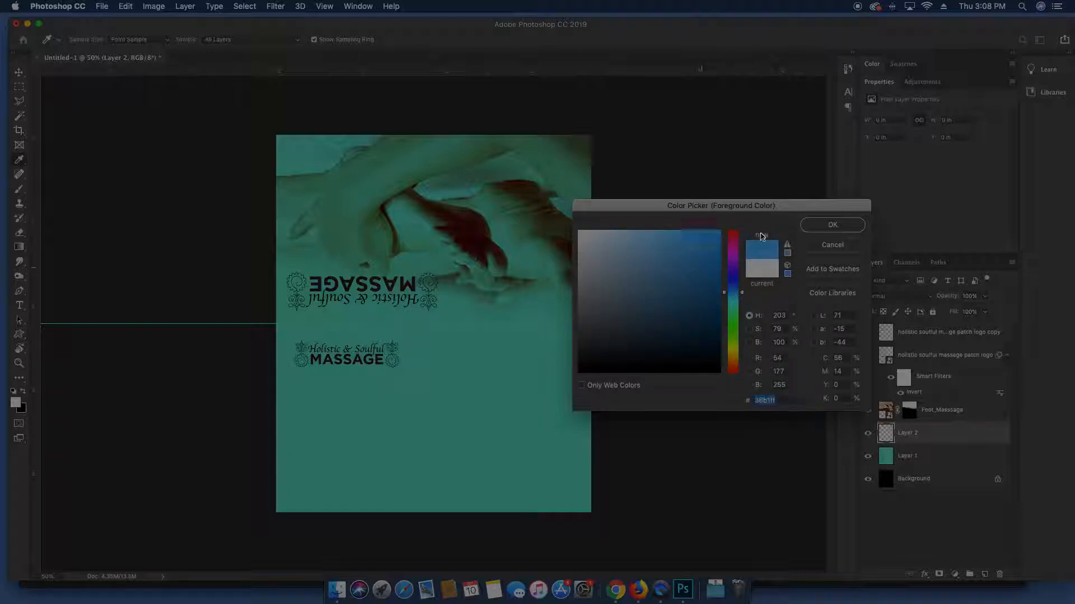
{"action": "left_click", "coordinate": [832, 224]}
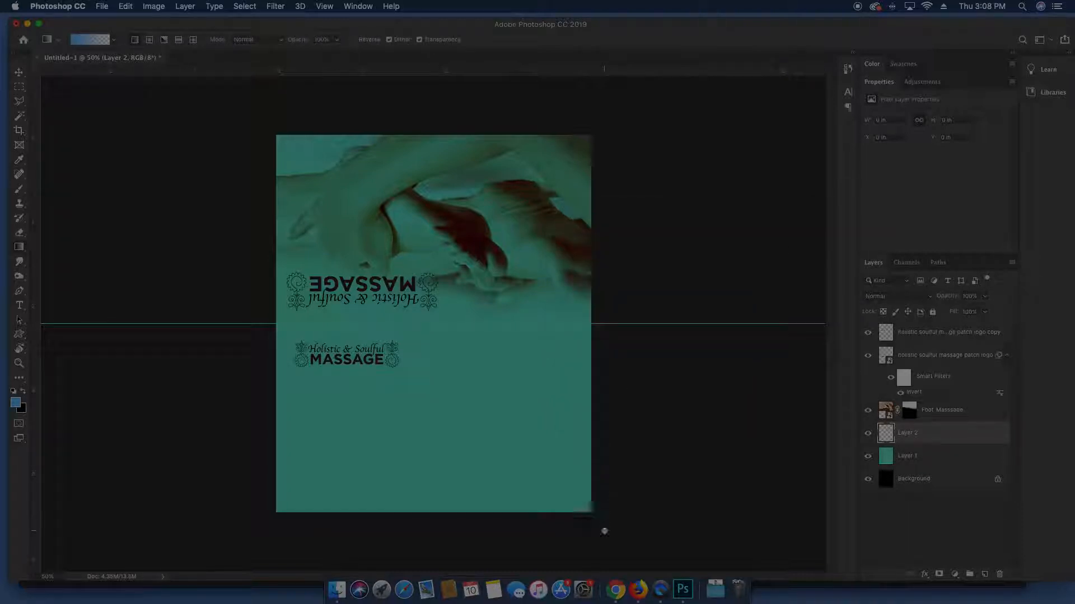
{"action": "left_click_drag", "start_coordinate": [604, 532], "coordinate": [400, 188]}
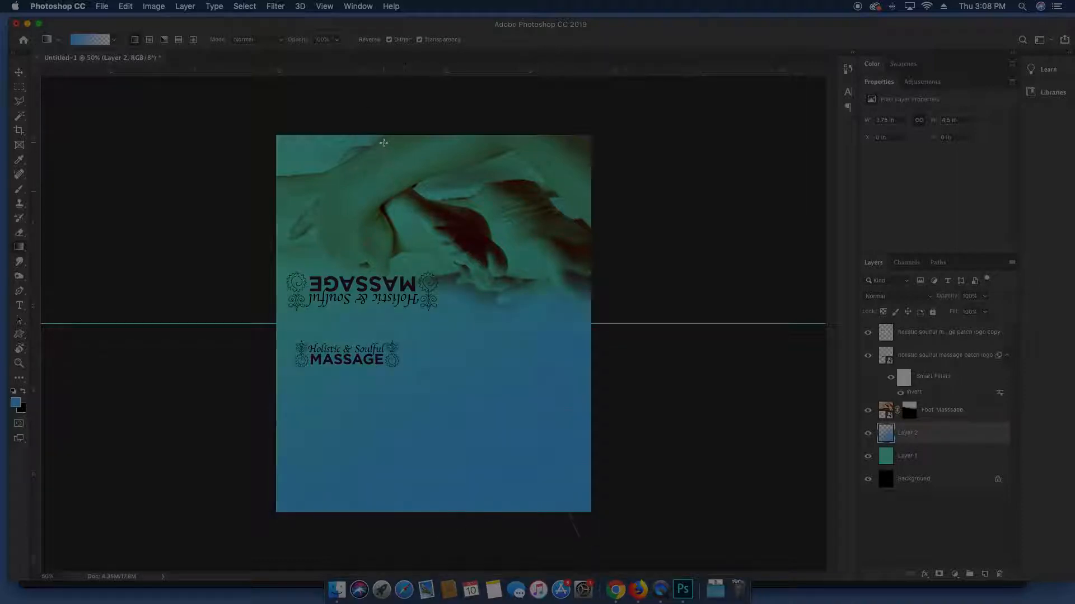
Squash the gradient down from the top so it covers only the lower card
{"action": "key", "text": "v"}
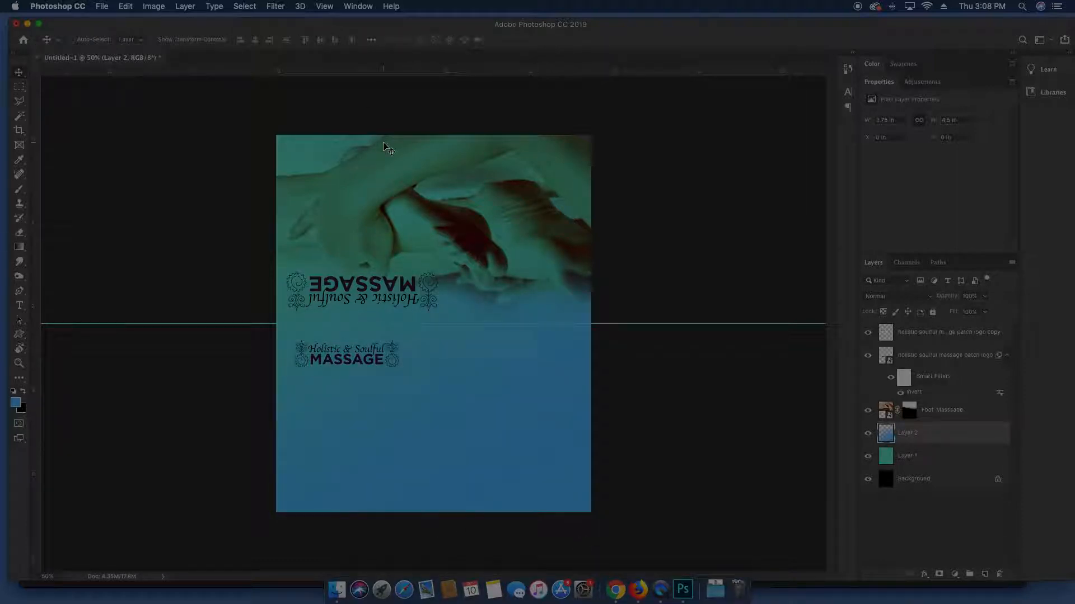
{"action": "key", "text": "super+t"}
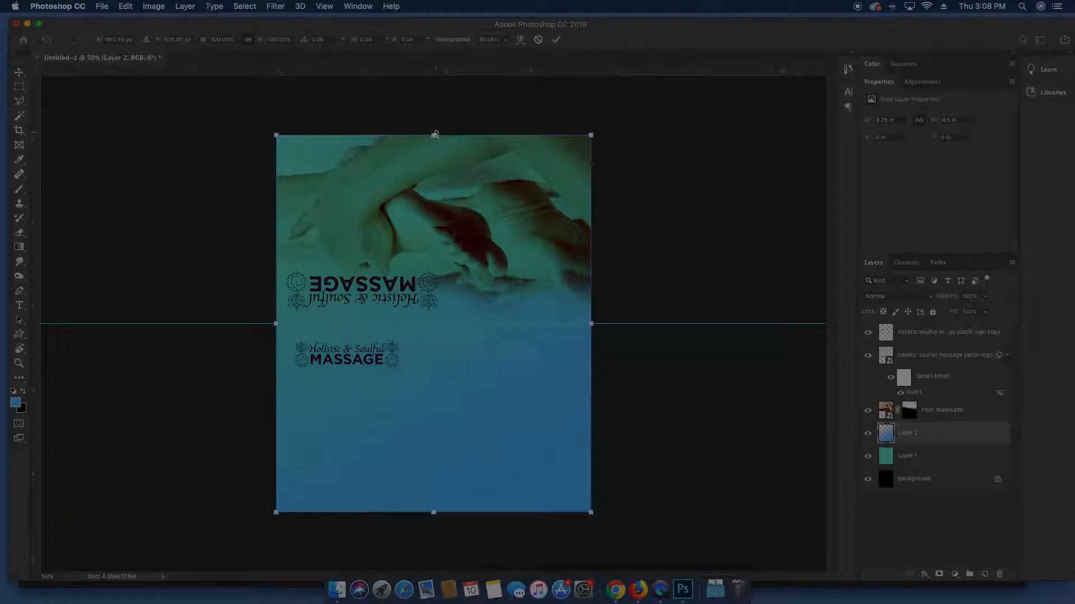
{"action": "left_click_drag", "start_coordinate": [434, 133], "coordinate": [444, 222]}
{"action": "key", "text": "Return"}
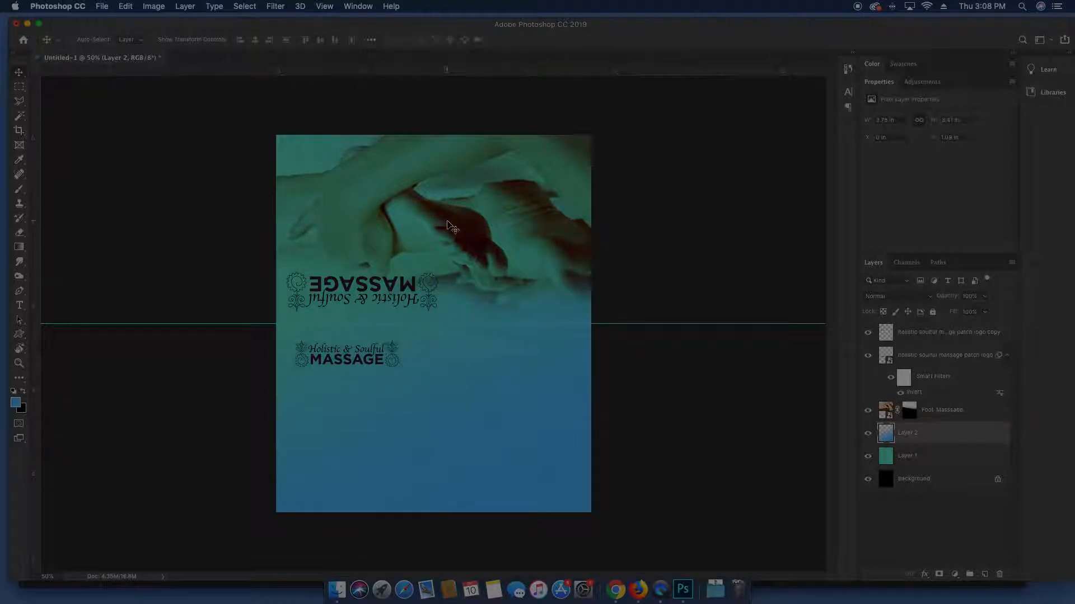
{"action": "key", "text": "super+minus"}
{"action": "key", "text": "super+equal"}
{"action": "key", "text": "super+equal"}
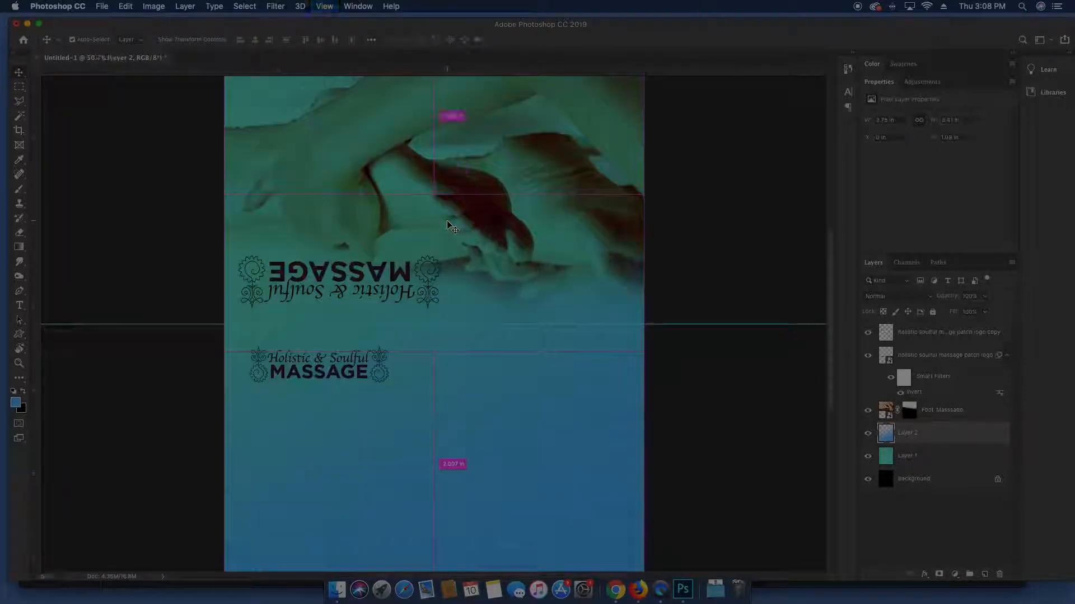
Drag the small logo down toward the card's bottom edge, undoing a stray thin shape
{"action": "key", "text": "t"}
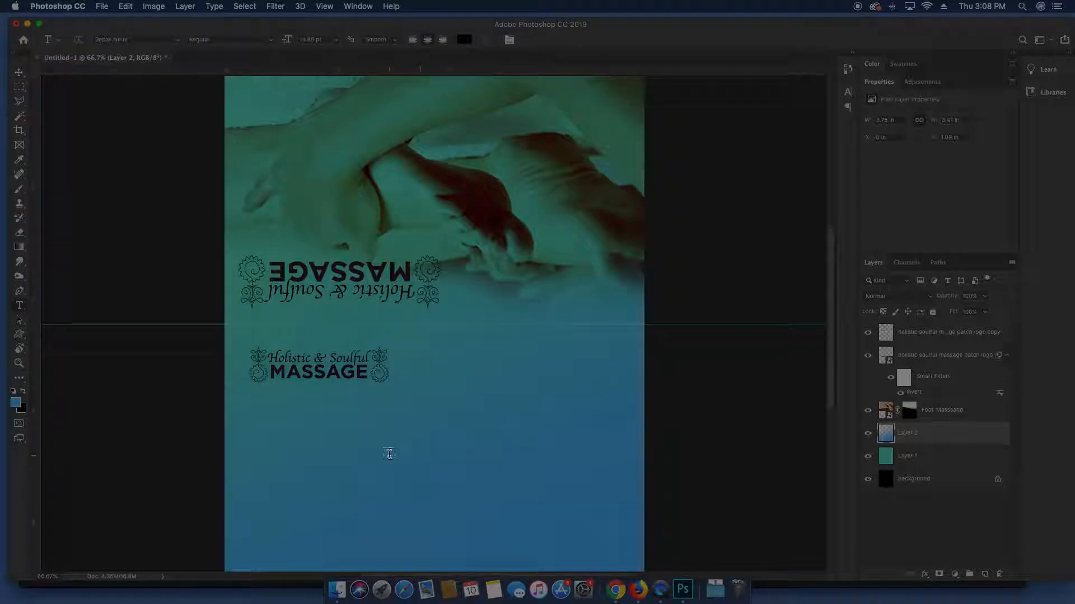
{"action": "key", "text": "v"}
{"action": "left_click_drag", "start_coordinate": [368, 389], "coordinate": [366, 475]}
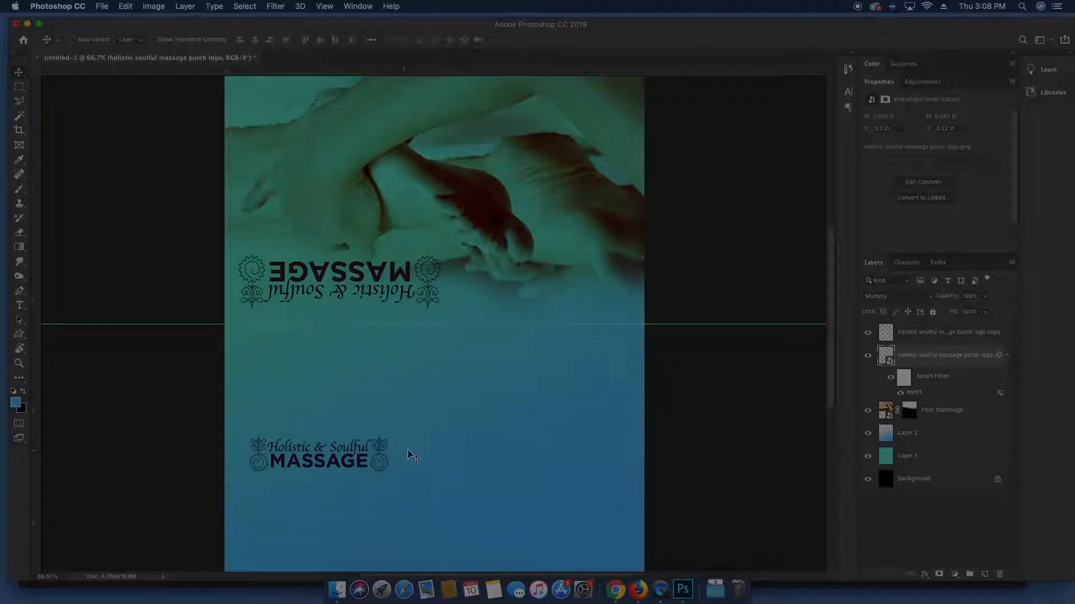
{"action": "key", "text": "u"}
{"action": "left_click_drag", "start_coordinate": [413, 412], "coordinate": [414, 463]}
{"action": "key", "text": "super+z"}
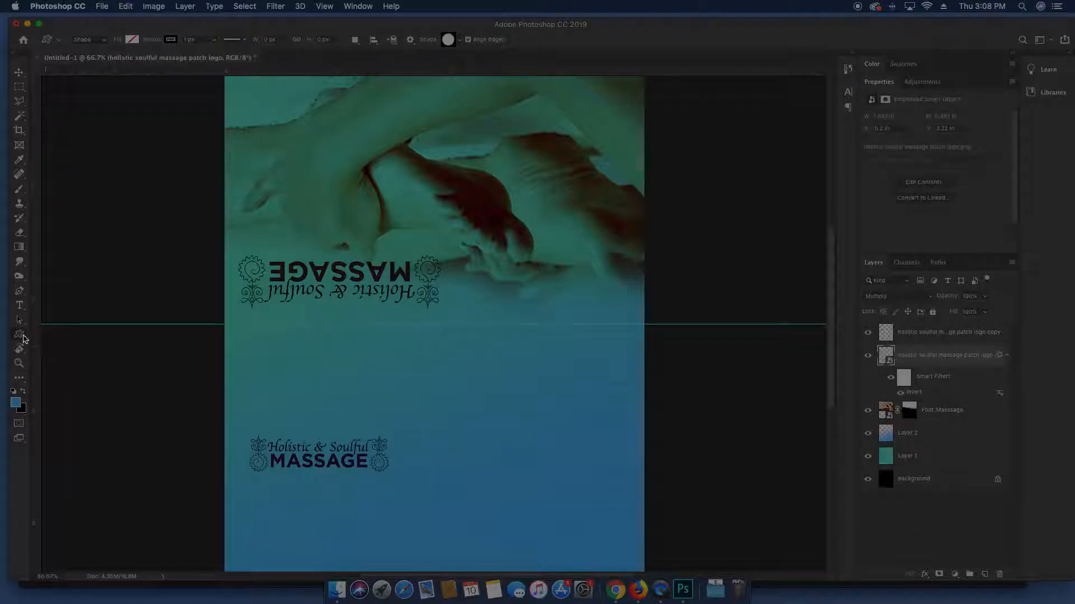
Draw a thin vertical rectangle beside the logo with no stroke and a light grey fill
{"action": "right_click", "coordinate": [25, 340]}
{"action": "left_click", "coordinate": [73, 333]}
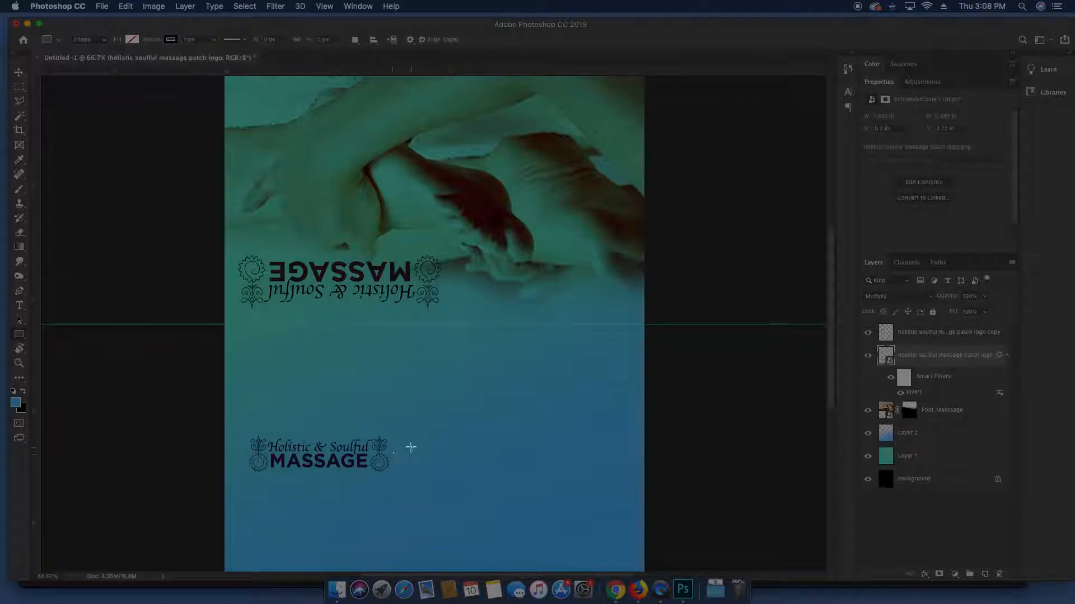
{"action": "left_click_drag", "start_coordinate": [413, 415], "coordinate": [417, 491]}
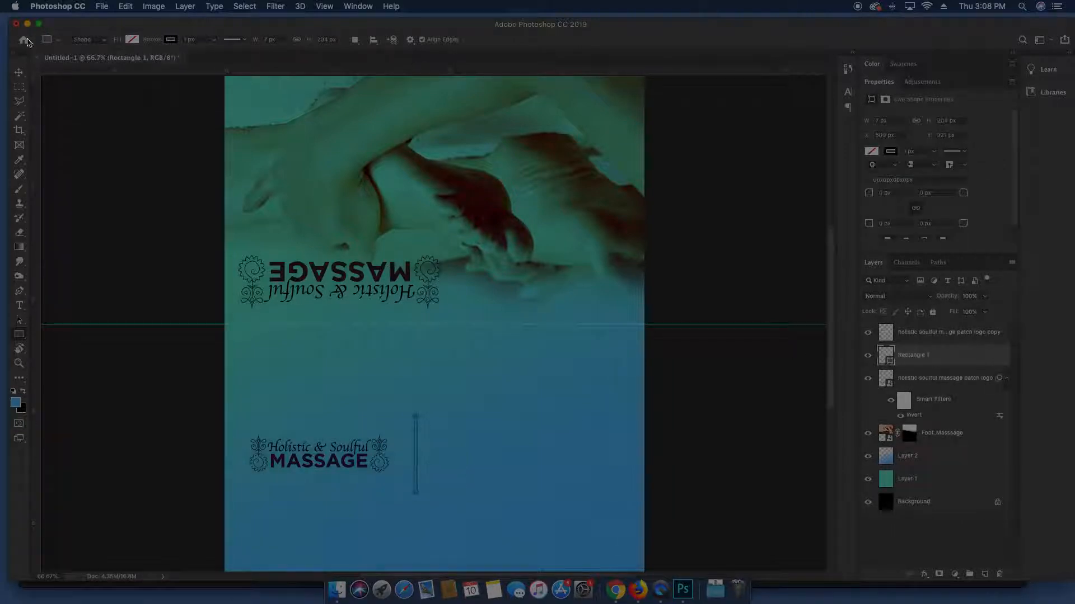
{"action": "left_click", "coordinate": [168, 39]}
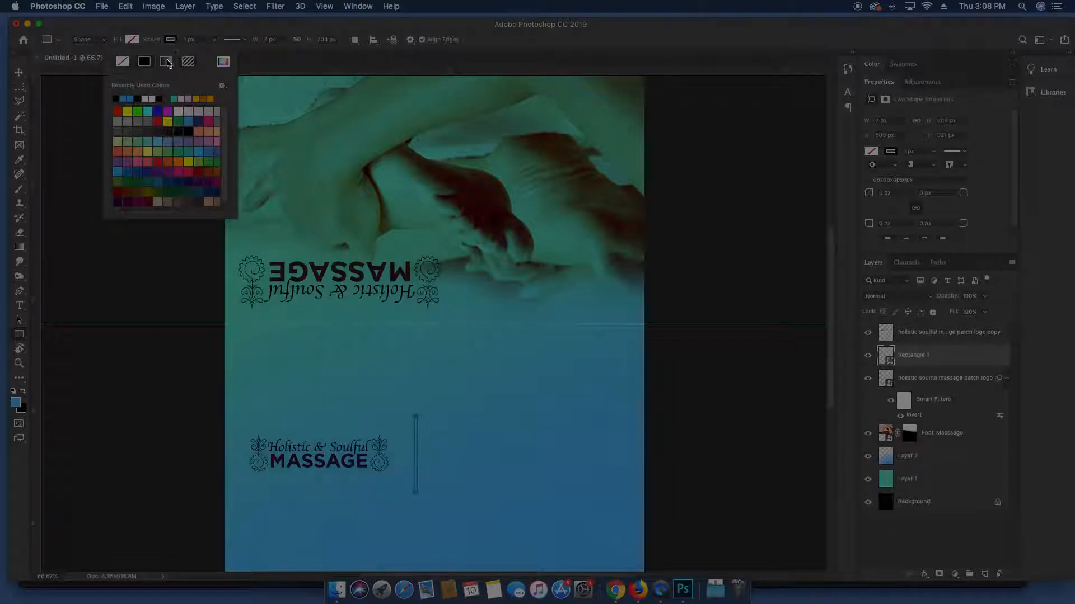
{"action": "left_click", "coordinate": [123, 61]}
{"action": "left_click", "coordinate": [131, 41]}
{"action": "left_click", "coordinate": [105, 61]}
{"action": "left_click", "coordinate": [128, 41]}
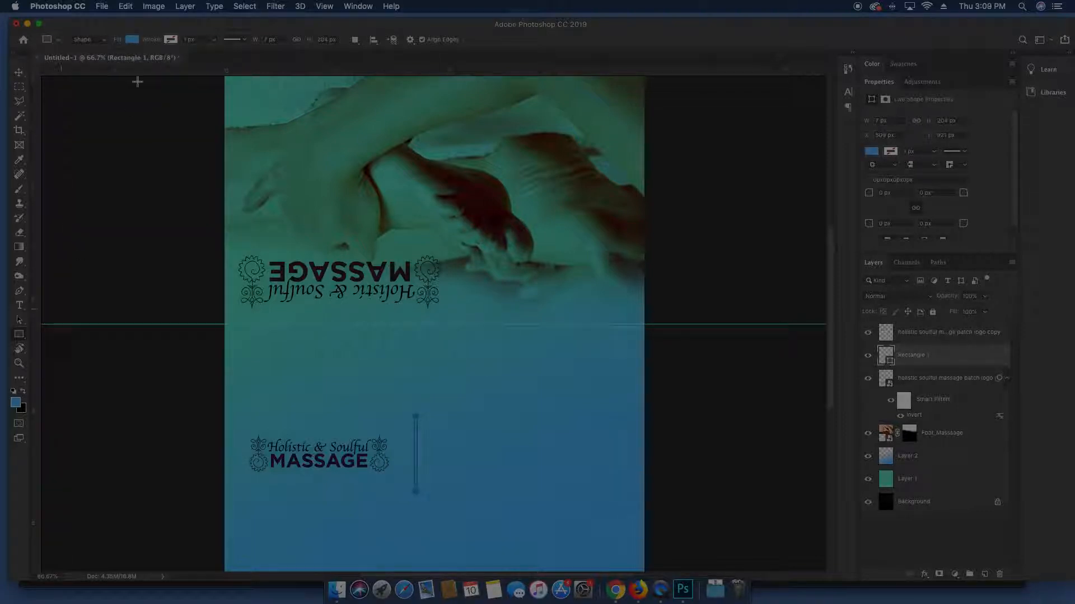
{"action": "left_click", "coordinate": [132, 39]}
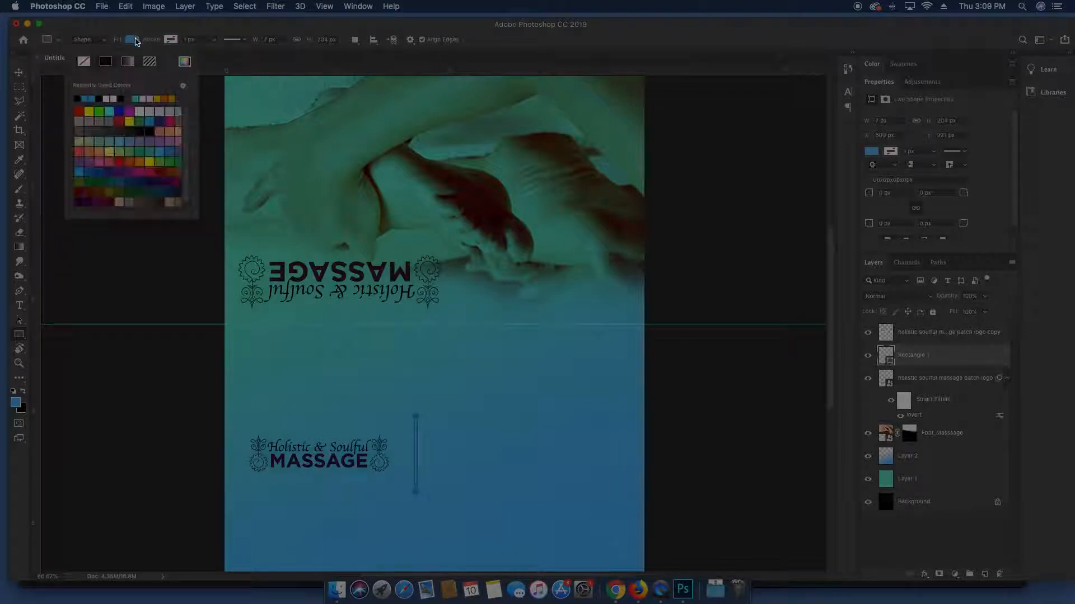
{"action": "left_click", "coordinate": [106, 99]}
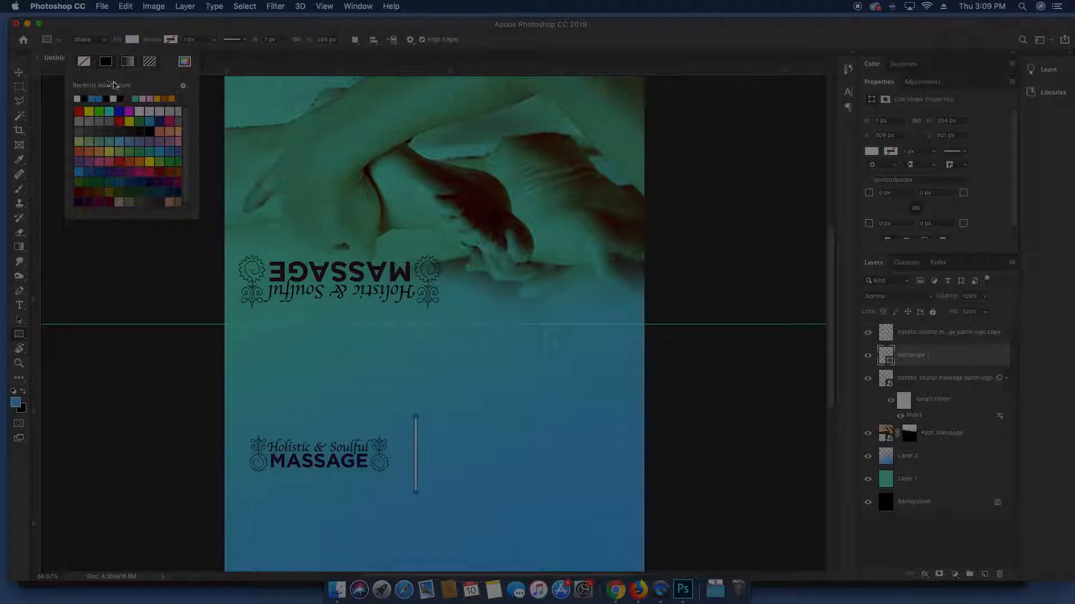
{"action": "left_click", "coordinate": [128, 40]}
Shorten the rectangle and narrow it to 75% width with Free Transform
{"action": "key", "text": "v"}
{"action": "key", "text": "super+semicolon"}
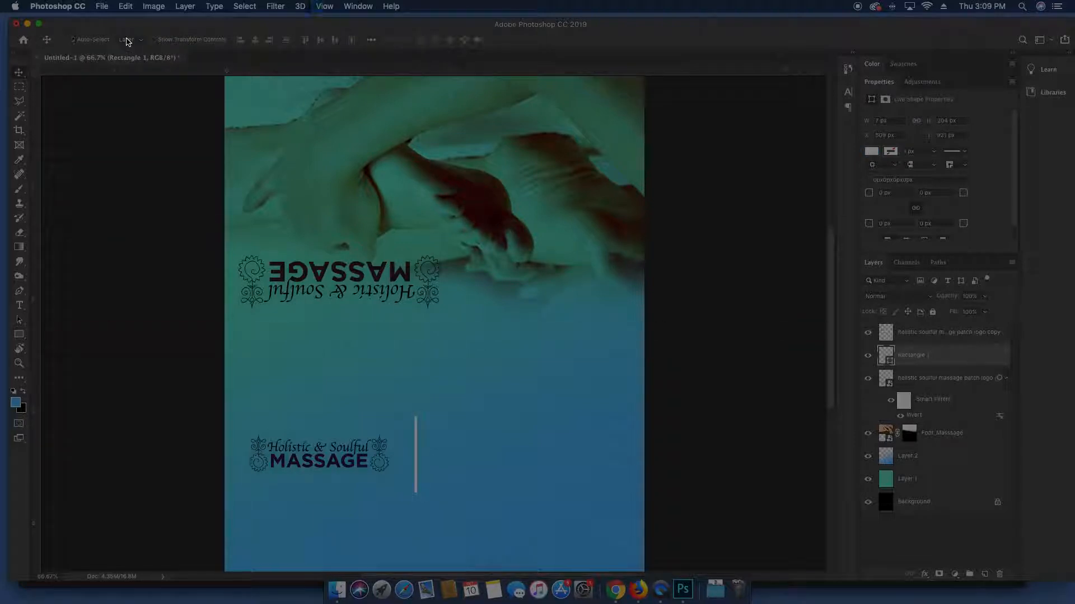
{"action": "key", "text": "shift+Left"}
{"action": "key", "text": "shift+Left"}
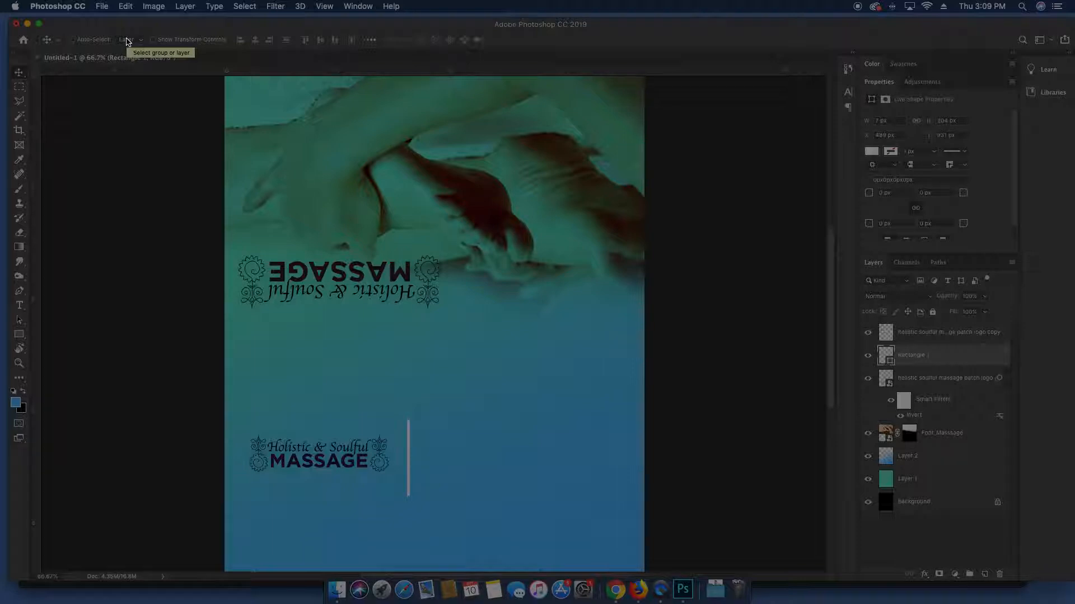
{"action": "key", "text": "super+t"}
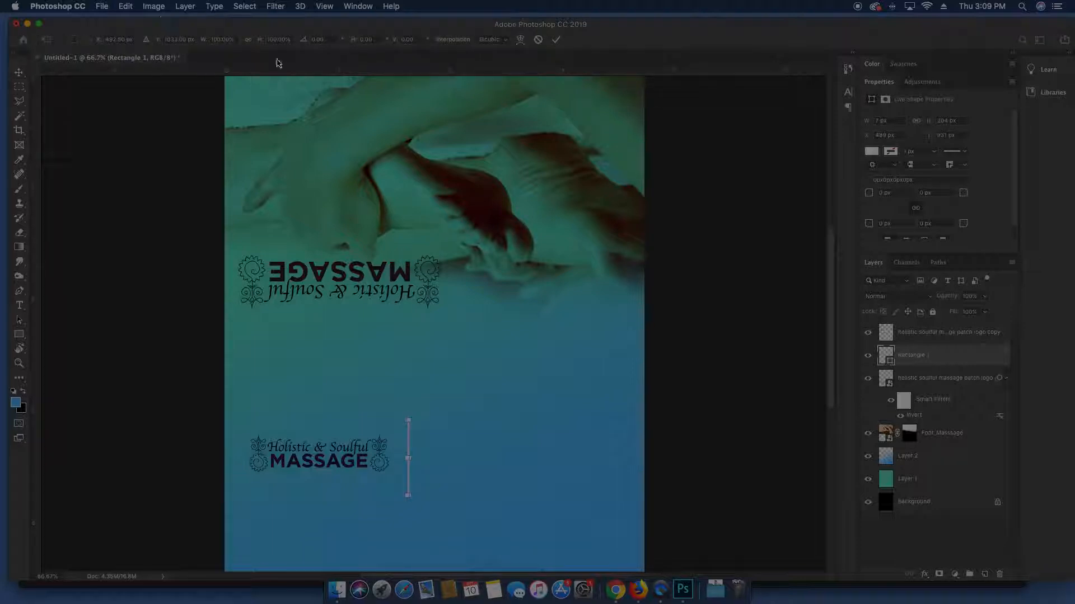
{"action": "left_click", "coordinate": [126, 6]}
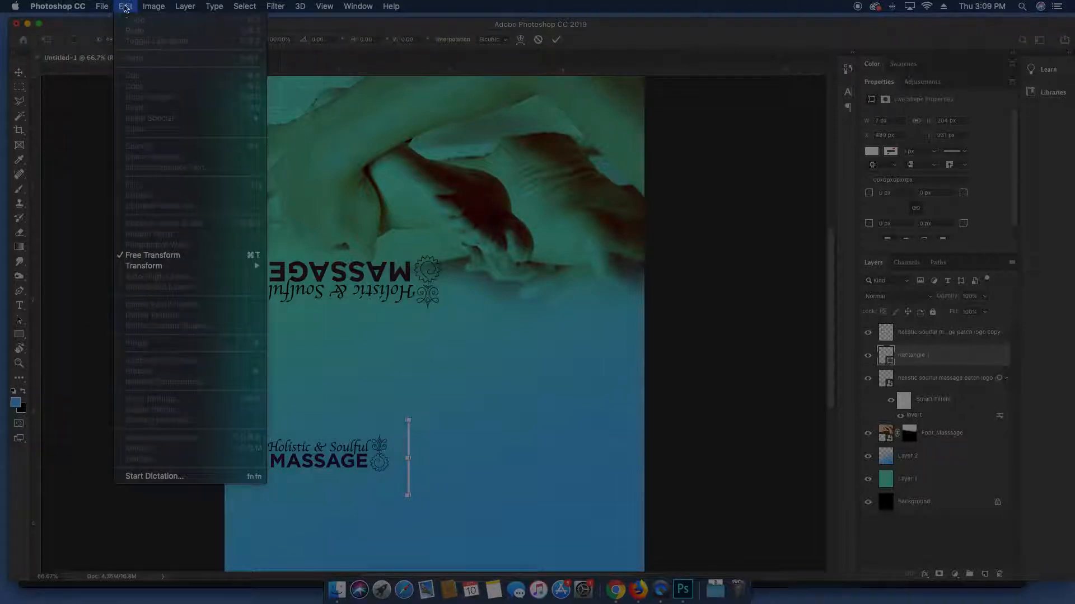
{"action": "left_click", "coordinate": [133, 258]}
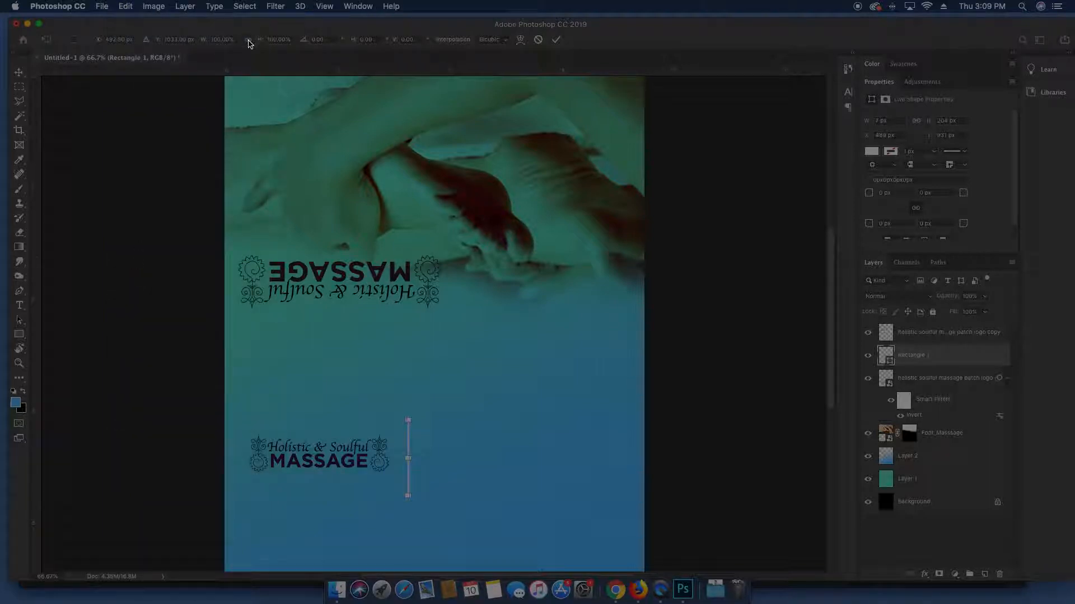
{"action": "left_click_drag", "start_coordinate": [261, 40], "coordinate": [254, 42]}
{"action": "left_click", "coordinate": [248, 40]}
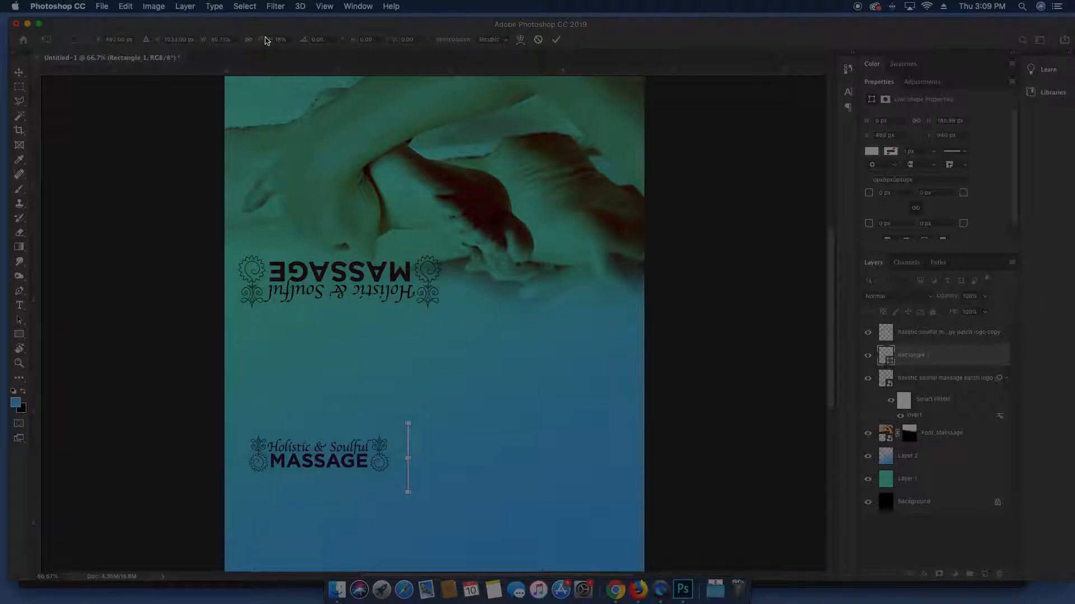
{"action": "left_click_drag", "start_coordinate": [205, 44], "coordinate": [201, 43]}
{"action": "key", "text": "Return"}
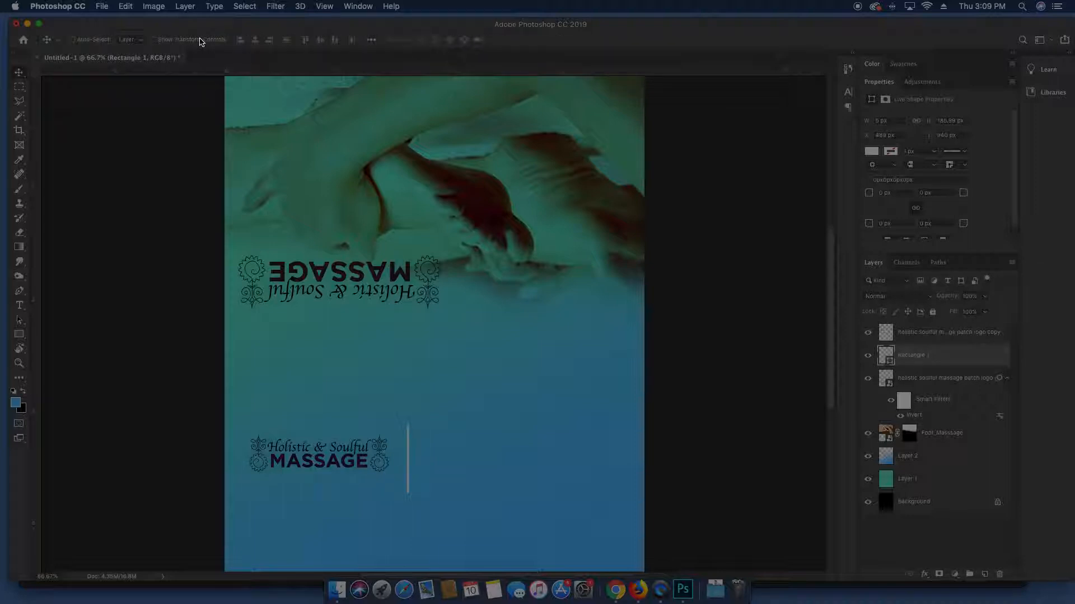
{"action": "key", "text": "super+t"}
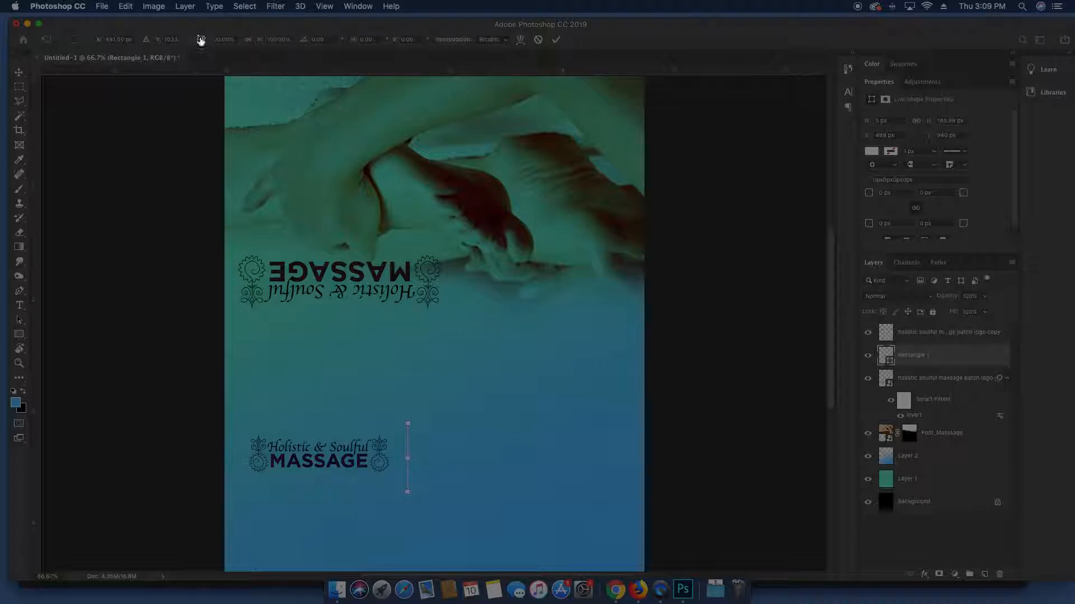
{"action": "left_click_drag", "start_coordinate": [203, 42], "coordinate": [180, 39]}
{"action": "key", "text": "Return"}
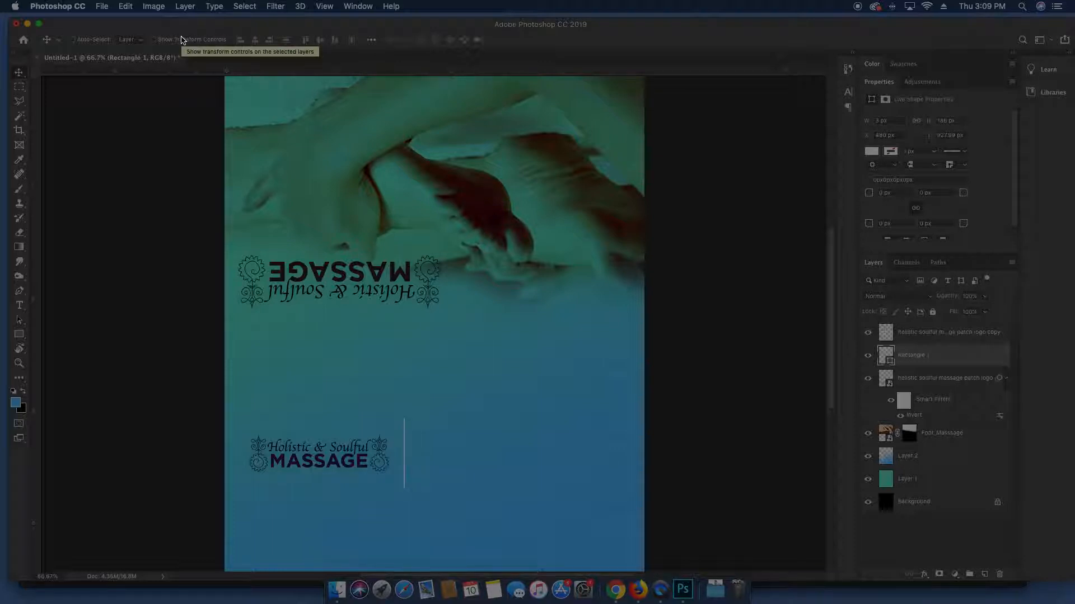
Fill the divider black and make it thinner still
{"action": "key", "text": "super+BackSpace"}
{"action": "key", "text": "super+minus"}
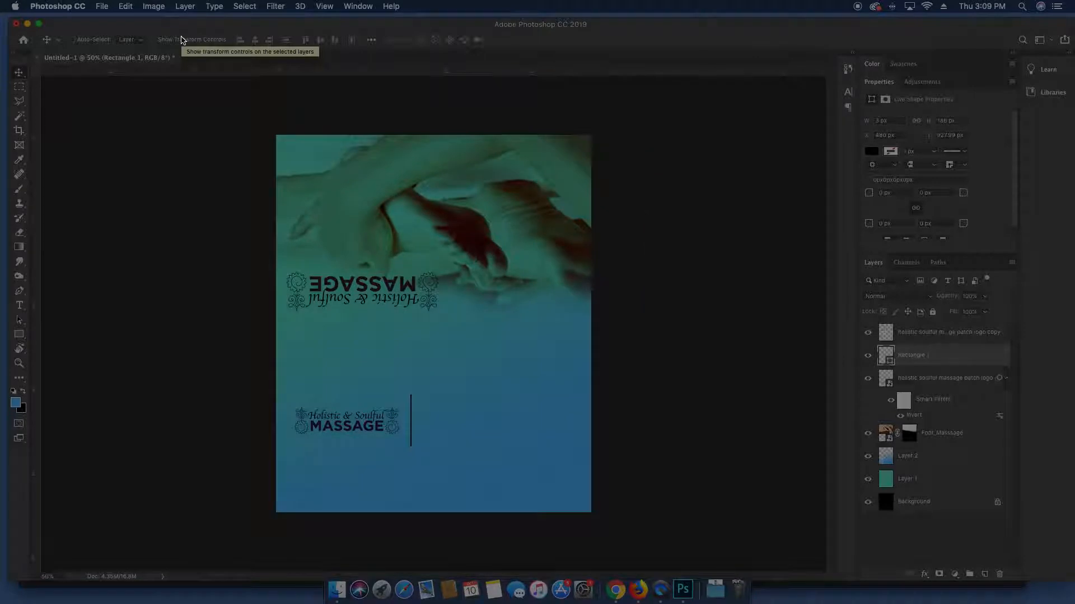
{"action": "key", "text": "super+t"}
{"action": "left_click", "coordinate": [216, 39]}
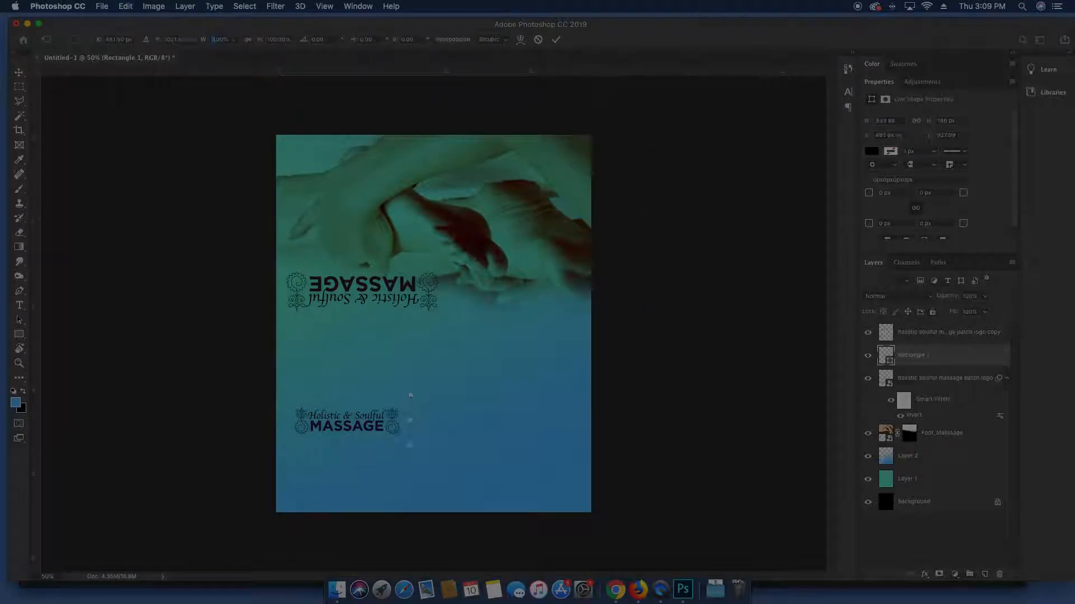
{"action": "key", "text": "Return"}
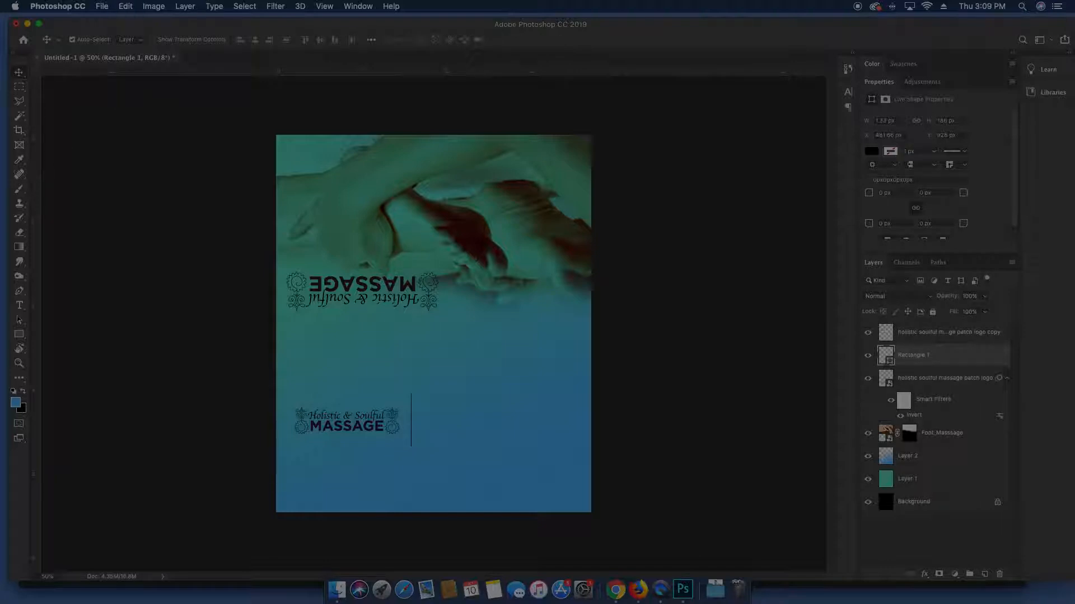
{"action": "key", "text": "super+shift+t"}
{"action": "key", "text": "super+equal"}
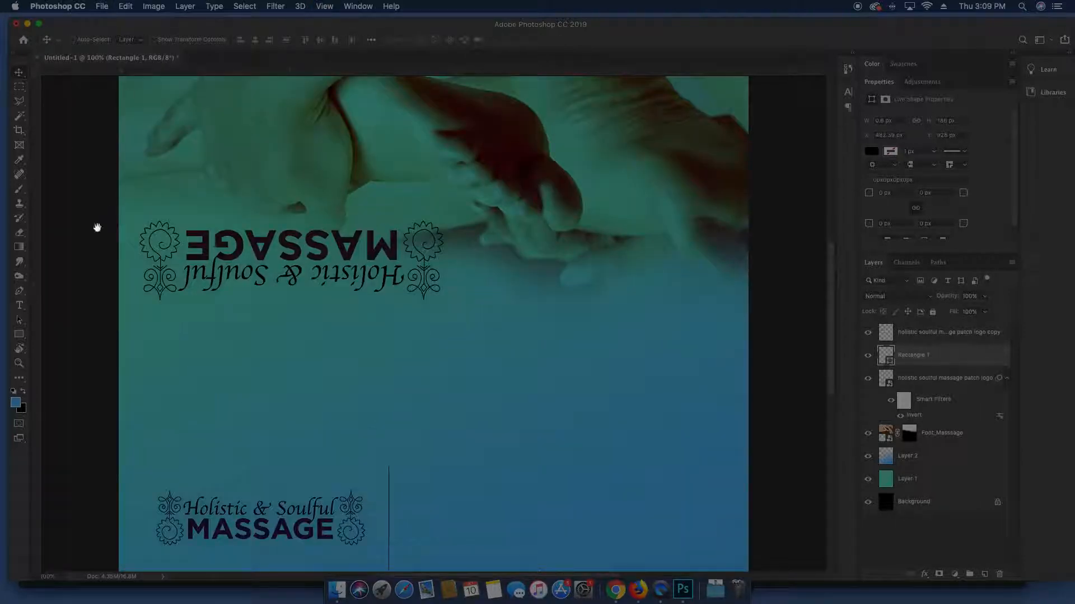
Type the therapist's name in black right of the divider and set it in Avenir
{"action": "left_click_drag", "start_coordinate": [266, 389], "coordinate": [268, 228]}
{"action": "key", "text": "t"}
{"action": "key", "text": "x"}
{"action": "left_click", "coordinate": [480, 320]}
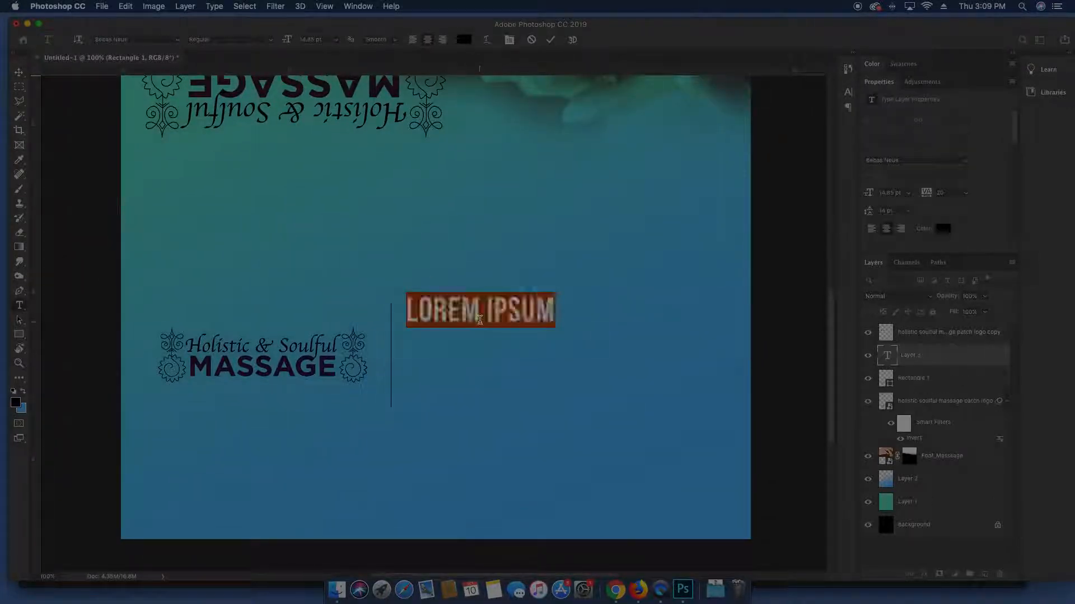
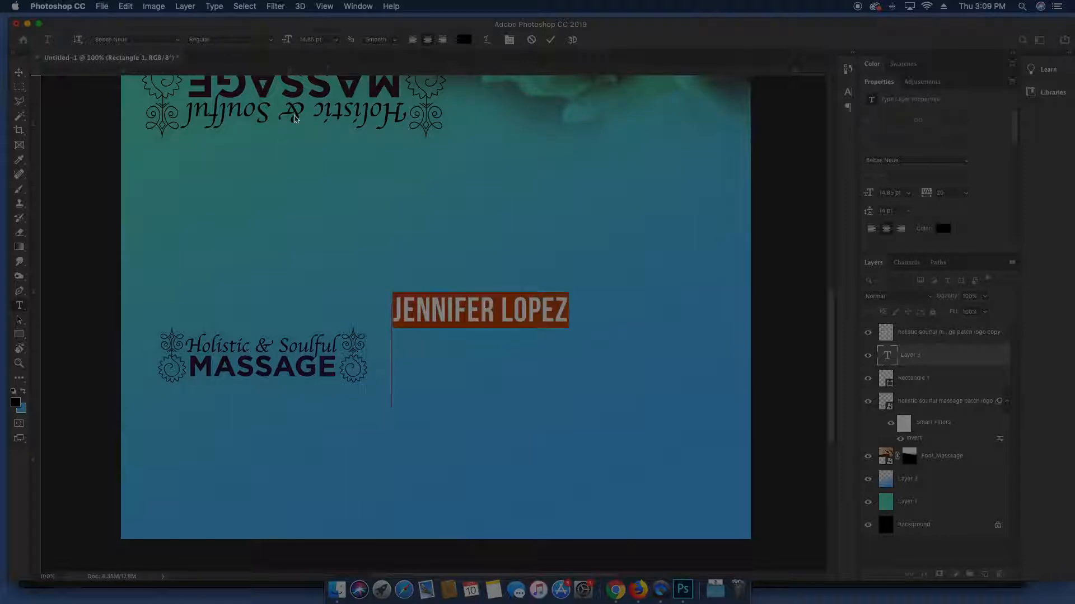
{"action": "left_click", "coordinate": [179, 43]}
{"action": "left_click", "coordinate": [179, 44]}
{"action": "left_click", "coordinate": [179, 43]}
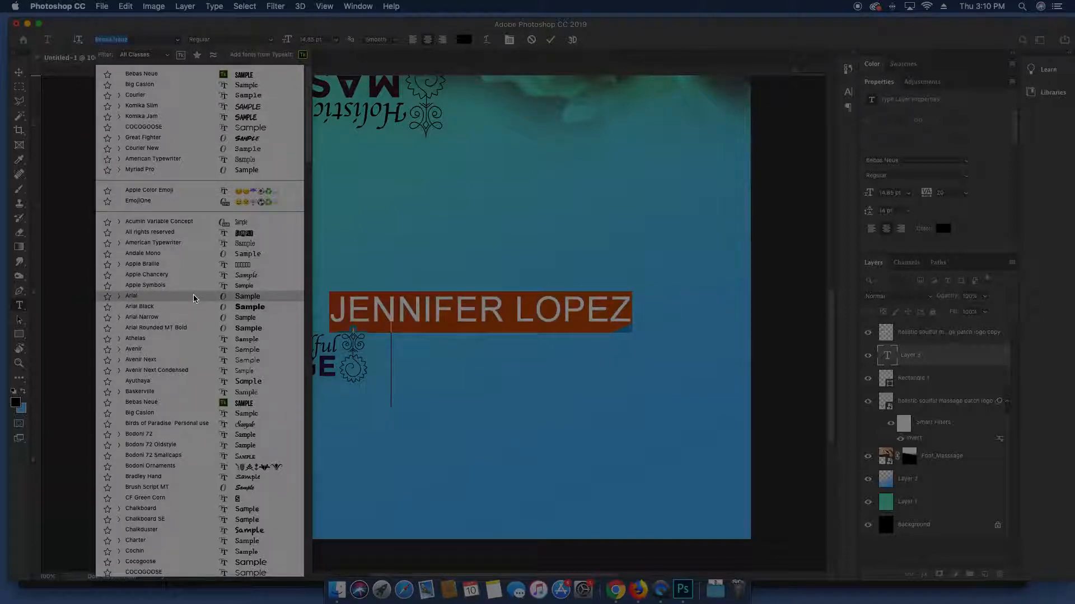
{"action": "left_click", "coordinate": [190, 354]}
{"action": "left_click_drag", "start_coordinate": [462, 286], "coordinate": [535, 309]}
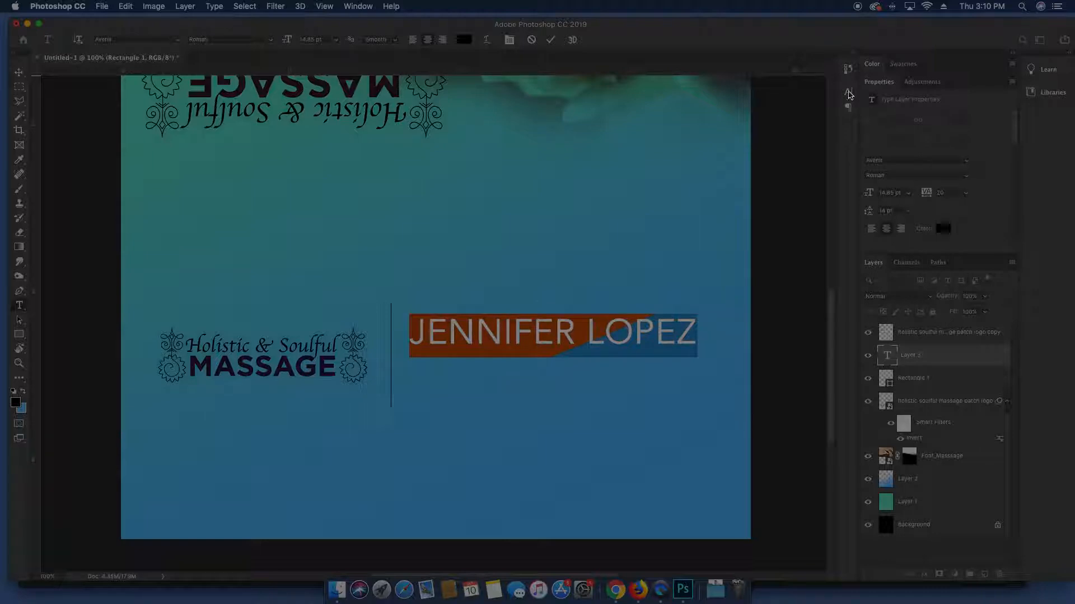
Turn off All Caps, reduce the name's font size, and place it beside the divider
{"action": "left_click", "coordinate": [849, 93]}
{"action": "left_click", "coordinate": [754, 172]}
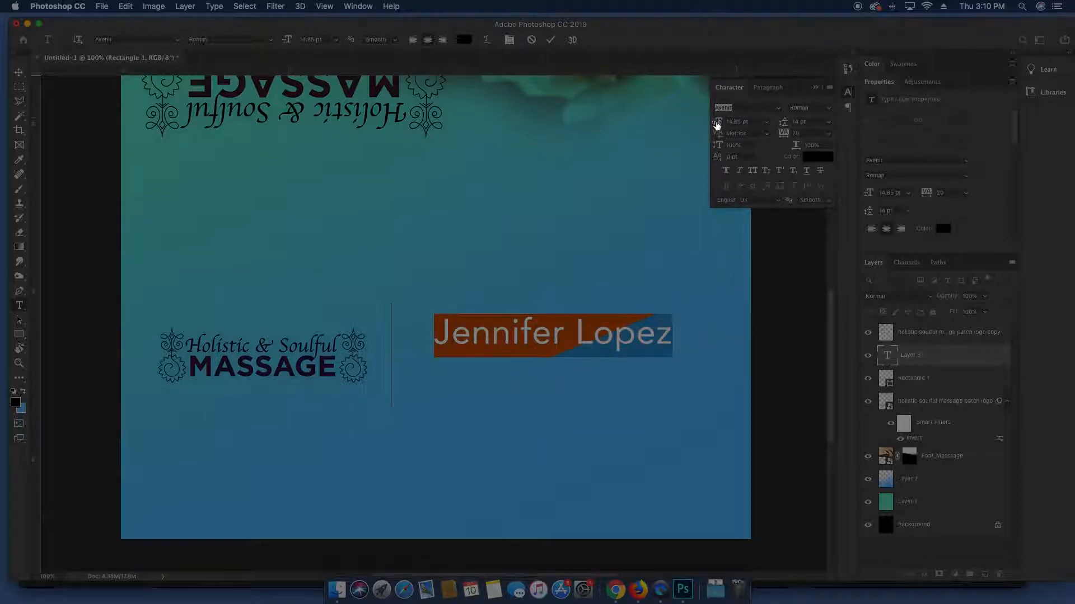
{"action": "left_click_drag", "start_coordinate": [716, 124], "coordinate": [715, 123]}
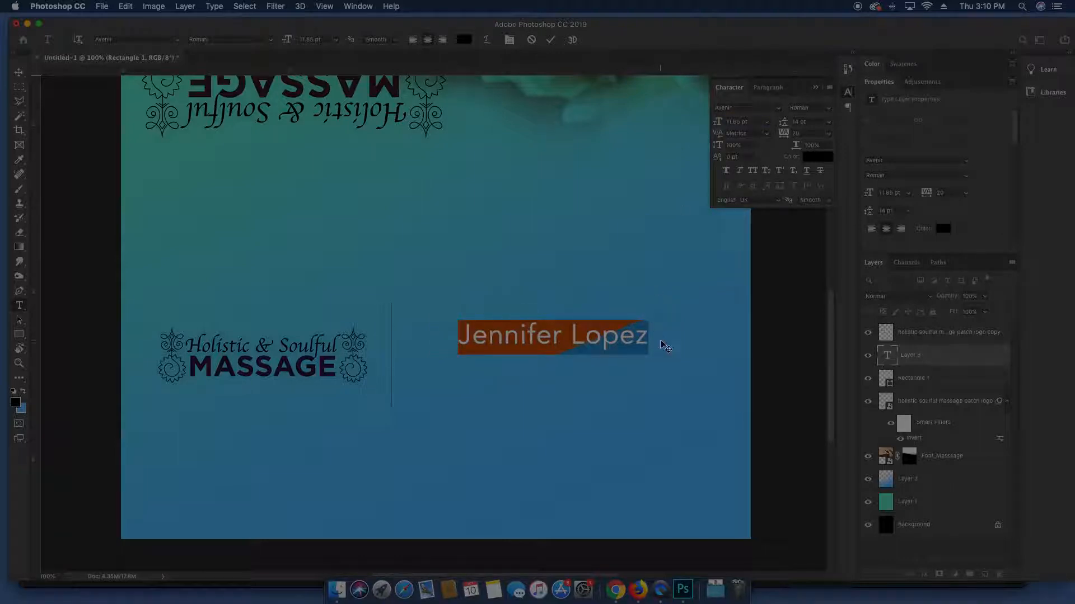
{"action": "left_click_drag", "start_coordinate": [666, 347], "coordinate": [640, 343]}
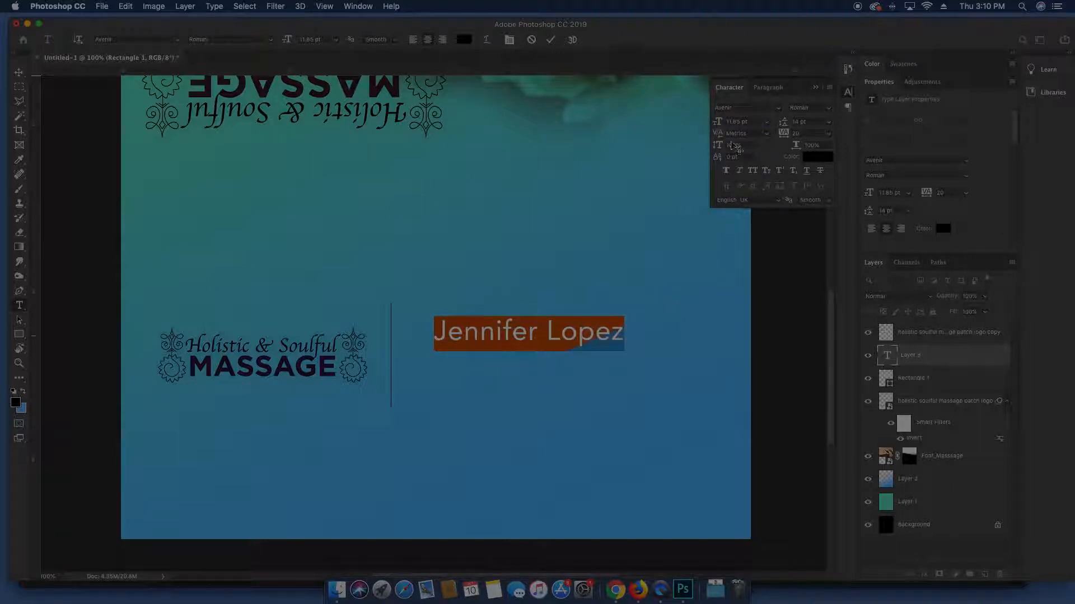
{"action": "left_click_drag", "start_coordinate": [721, 126], "coordinate": [720, 126]}
{"action": "left_click", "coordinate": [740, 122]}
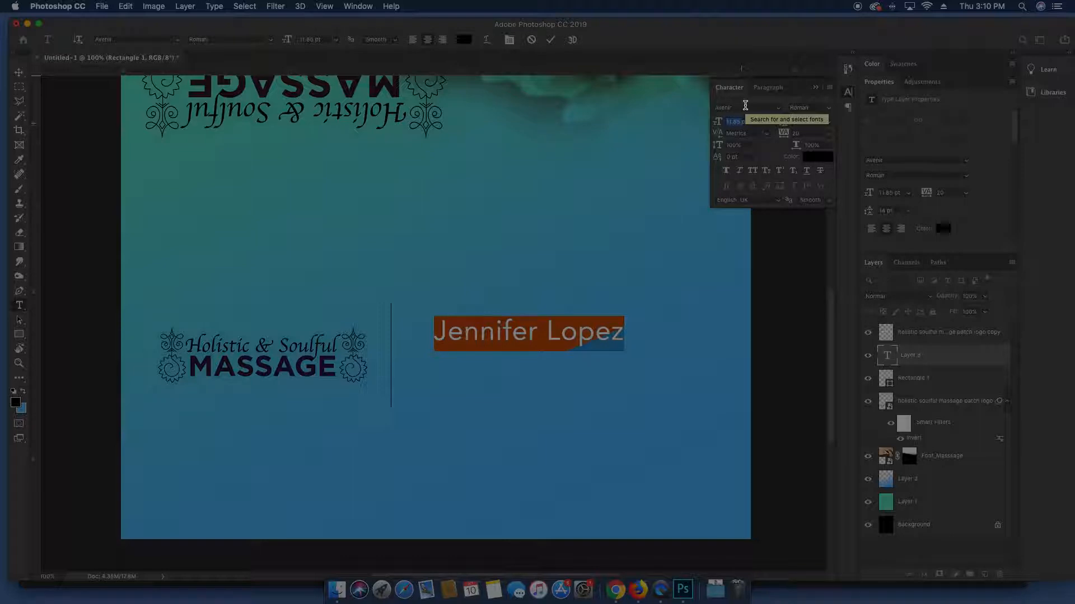
{"action": "type", "text": "14"}
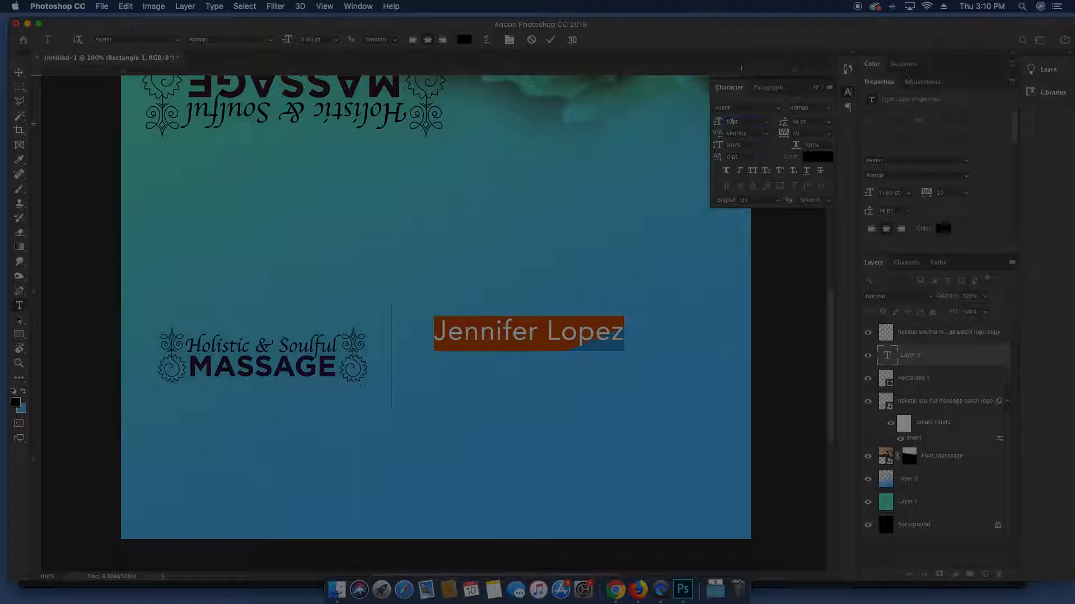
{"action": "key", "text": "Return"}
{"action": "left_click_drag", "start_coordinate": [599, 283], "coordinate": [562, 291]}
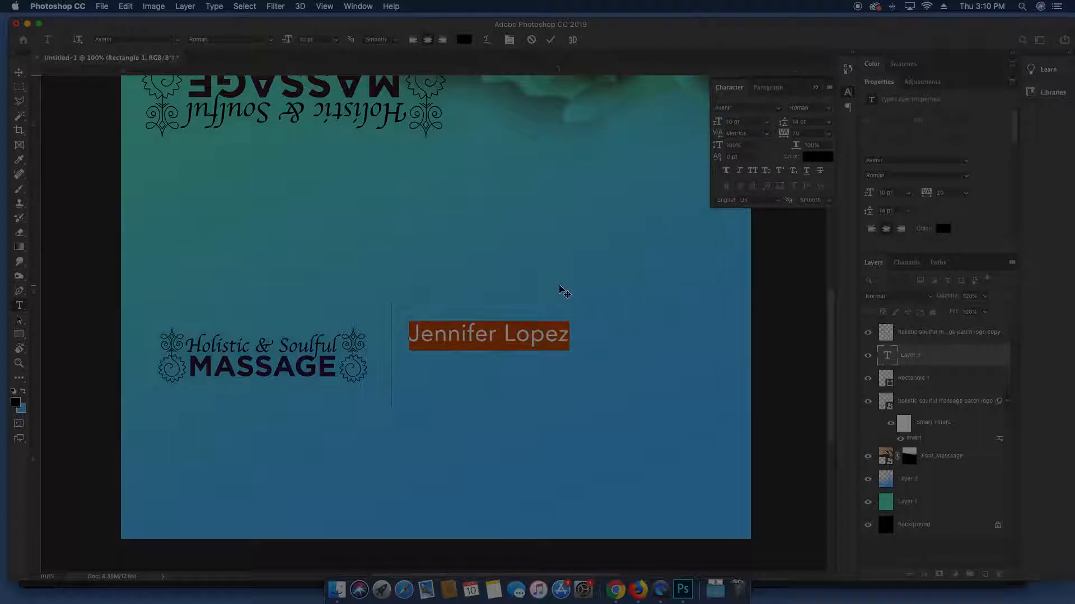
{"action": "left_click", "coordinate": [894, 354]}
Duplicate the name layer and move the copy just below the name
{"action": "key", "text": "v"}
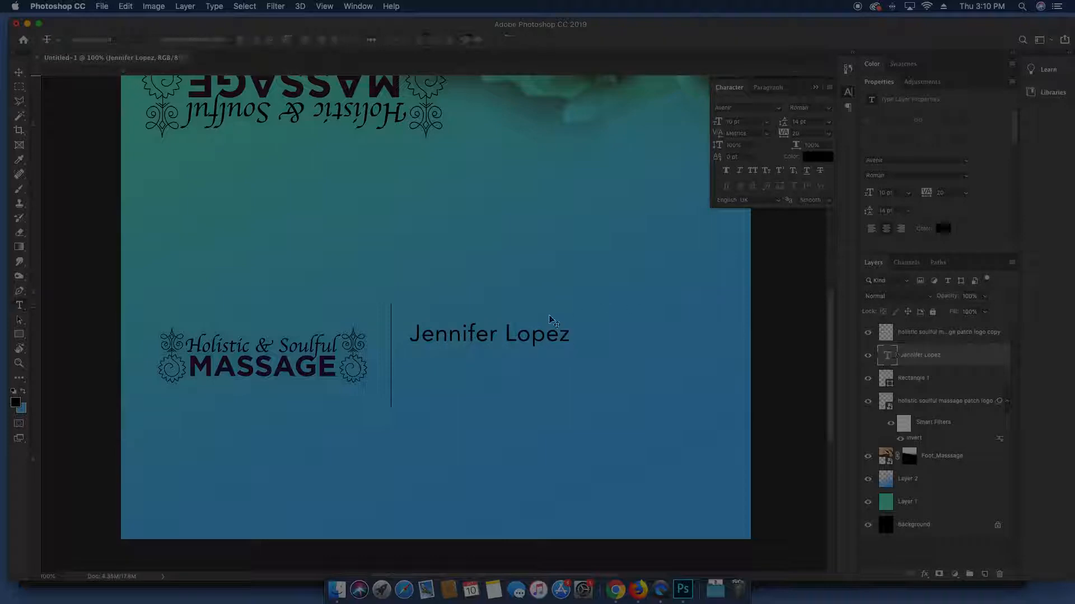
{"action": "key", "text": "super+j"}
{"action": "double_click", "coordinate": [522, 330]}
{"action": "left_click_drag", "start_coordinate": [514, 290], "coordinate": [522, 316]}
{"action": "key", "text": "super+h"}
Type 'massage therapist' as the title line, set it to 8 pt, and move it under the name
{"action": "type", "text": "massage therapist"}
{"action": "key", "text": "super+a"}
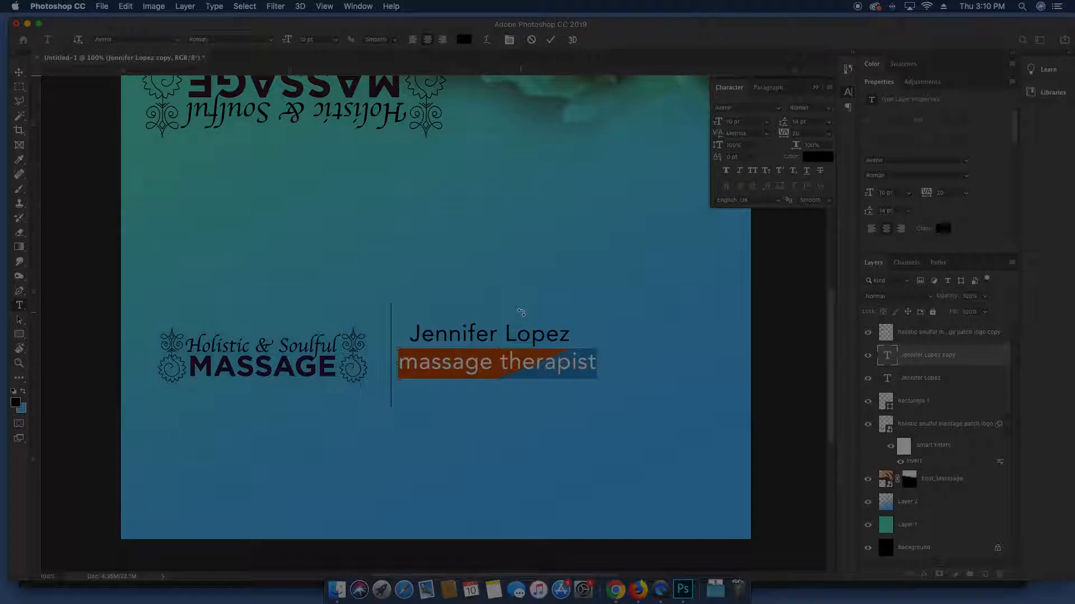
{"action": "left_click_drag", "start_coordinate": [720, 124], "coordinate": [715, 124]}
{"action": "key", "text": "Up"}
{"action": "key", "text": "Up"}
{"action": "left_click_drag", "start_coordinate": [586, 357], "coordinate": [584, 345]}
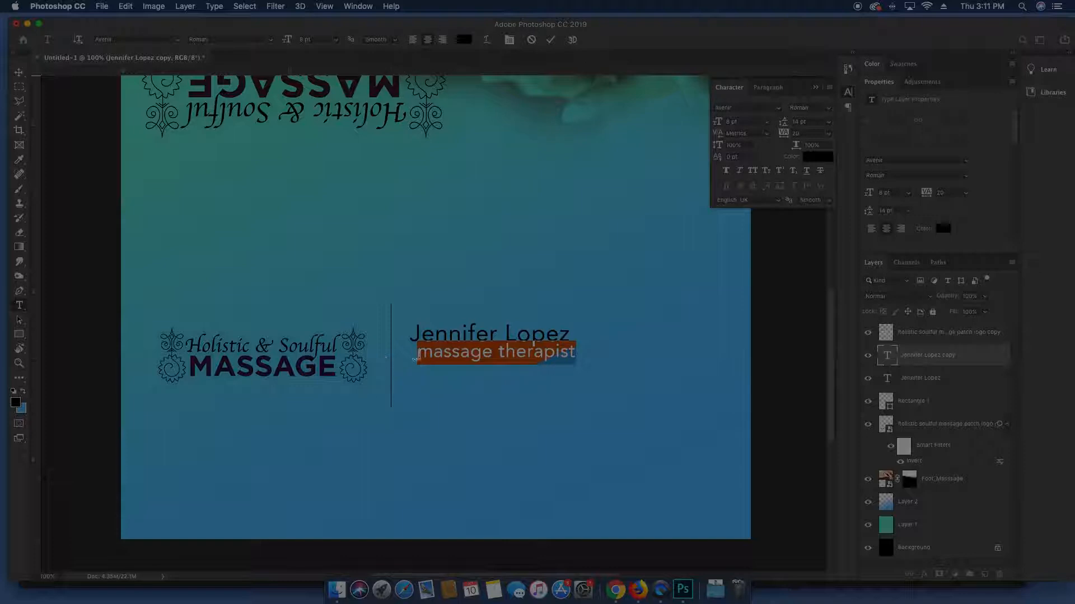
Add 'certified' before the title text and reposition the line right under the name
{"action": "left_click", "coordinate": [415, 358]}
{"action": "type", "text": "certified"}
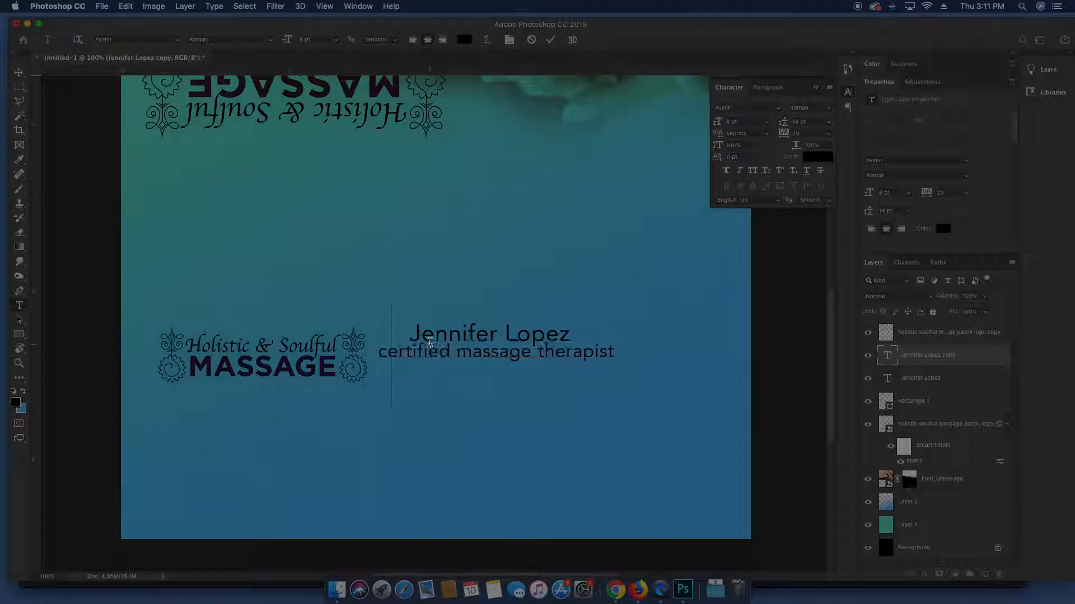
{"action": "key", "text": "super+a"}
{"action": "left_click_drag", "start_coordinate": [540, 333], "coordinate": [568, 334]}
Capitalize it to 'Certified Massage Therapist', commit, and nudge the line right and down
{"action": "left_click", "coordinate": [418, 355]}
{"action": "key", "text": "BackSpace"}
{"action": "type", "text": "C"}
{"action": "left_click_drag", "start_coordinate": [503, 356], "coordinate": [496, 355]}
{"action": "type", "text": "M"}
{"action": "left_click_drag", "start_coordinate": [570, 355], "coordinate": [577, 353]}
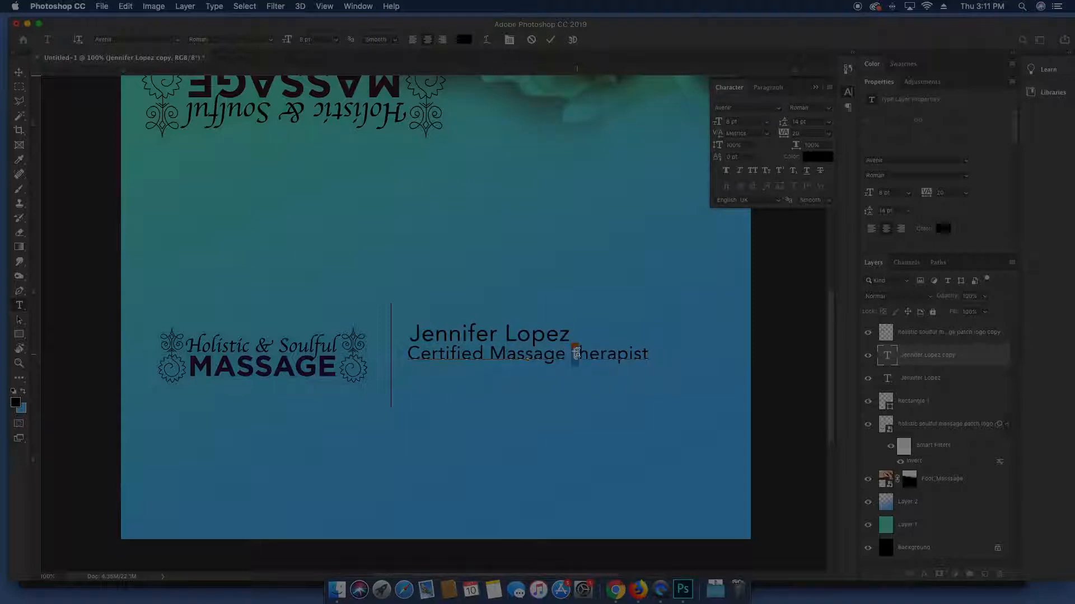
{"action": "type", "text": "T"}
{"action": "key", "text": "Escape"}
{"action": "key", "text": "v"}
{"action": "key", "text": "Right"}
{"action": "key", "text": "Right"}
{"action": "key", "text": "Right"}
{"action": "key", "text": "Right"}
{"action": "key", "text": "Down"}
{"action": "key", "text": "Down"}
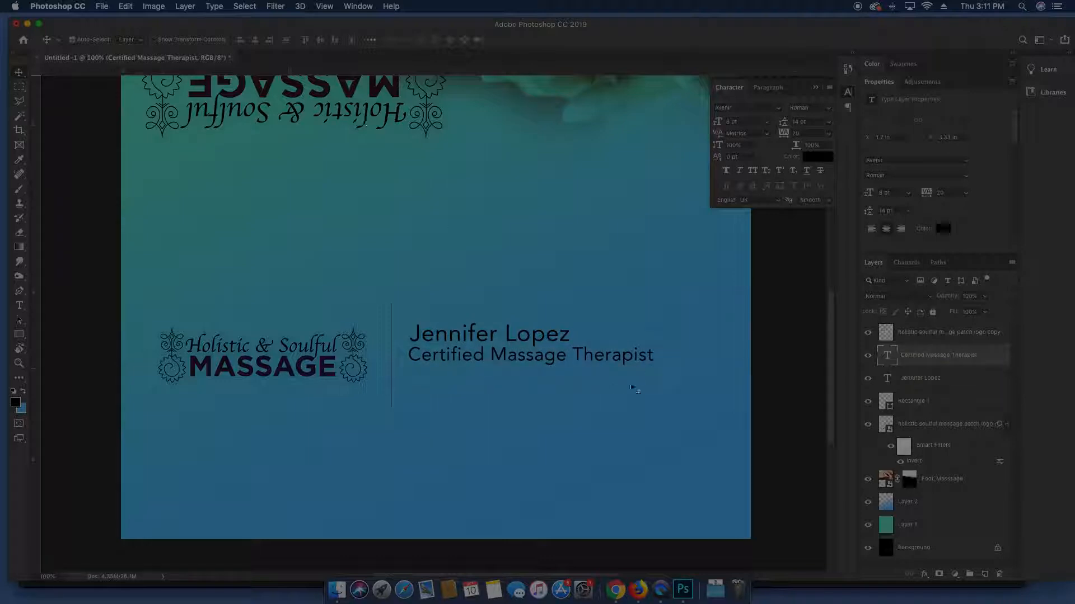
Set the name text layer to the Black font weight and shift it slightly right
{"action": "left_click", "coordinate": [539, 336], "text": "super"}
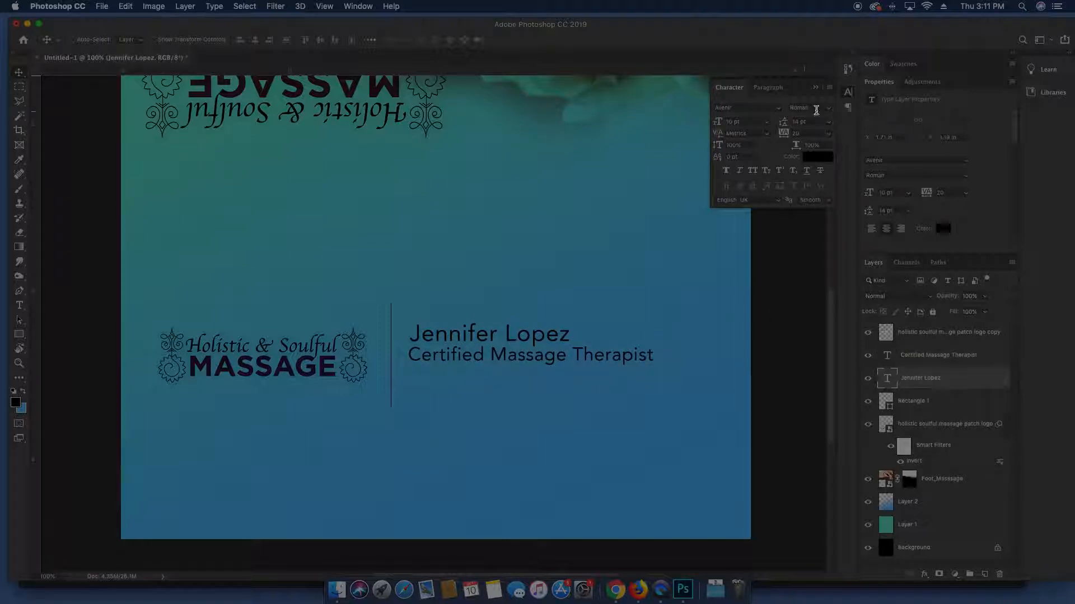
{"action": "left_click", "coordinate": [825, 108]}
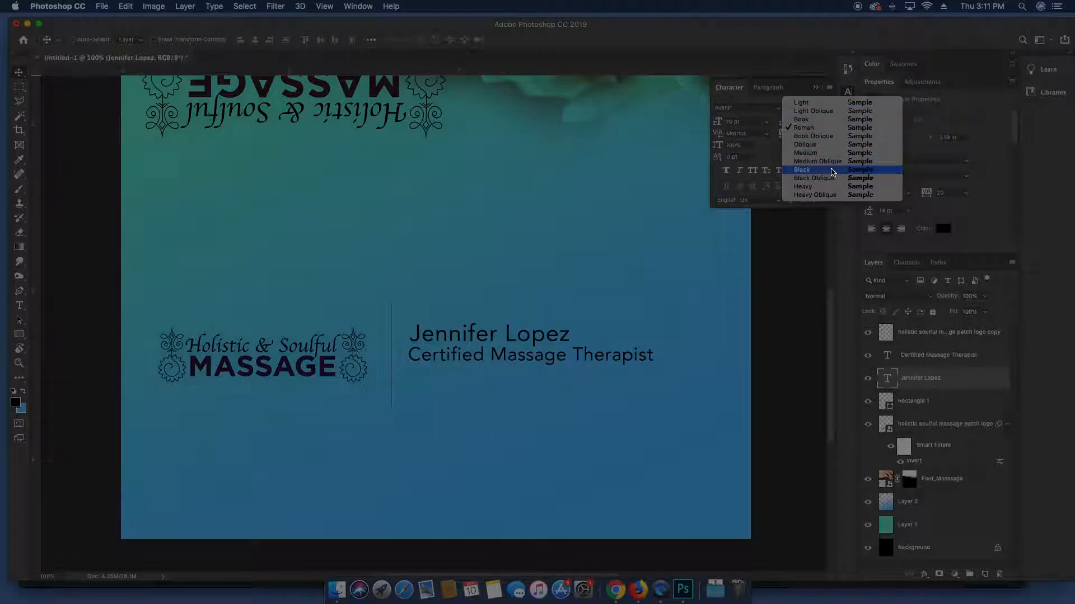
{"action": "left_click", "coordinate": [831, 170]}
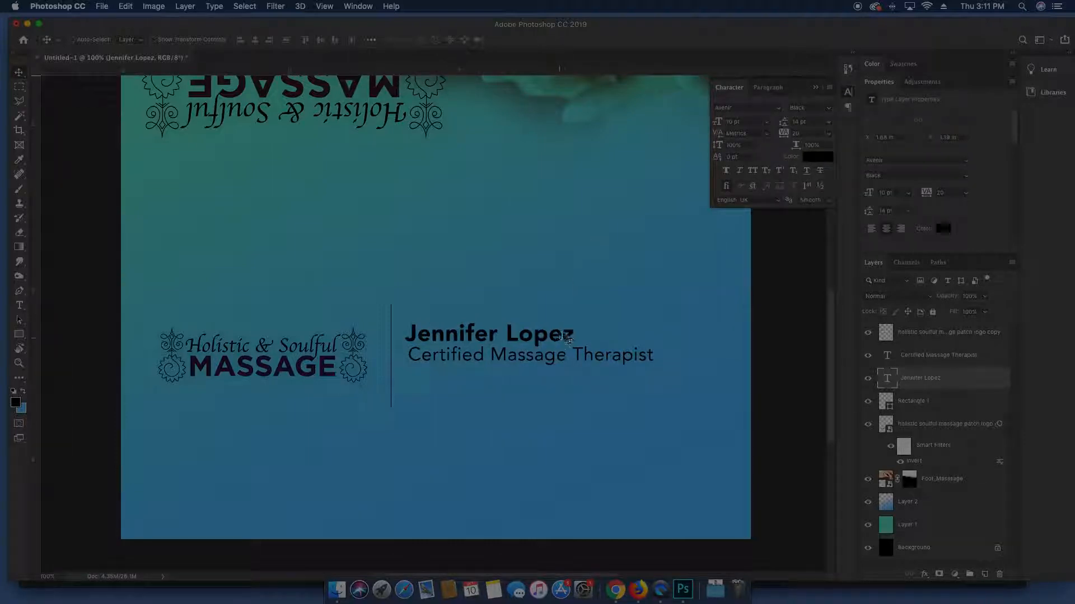
{"action": "left_click_drag", "start_coordinate": [559, 336], "coordinate": [563, 332]}
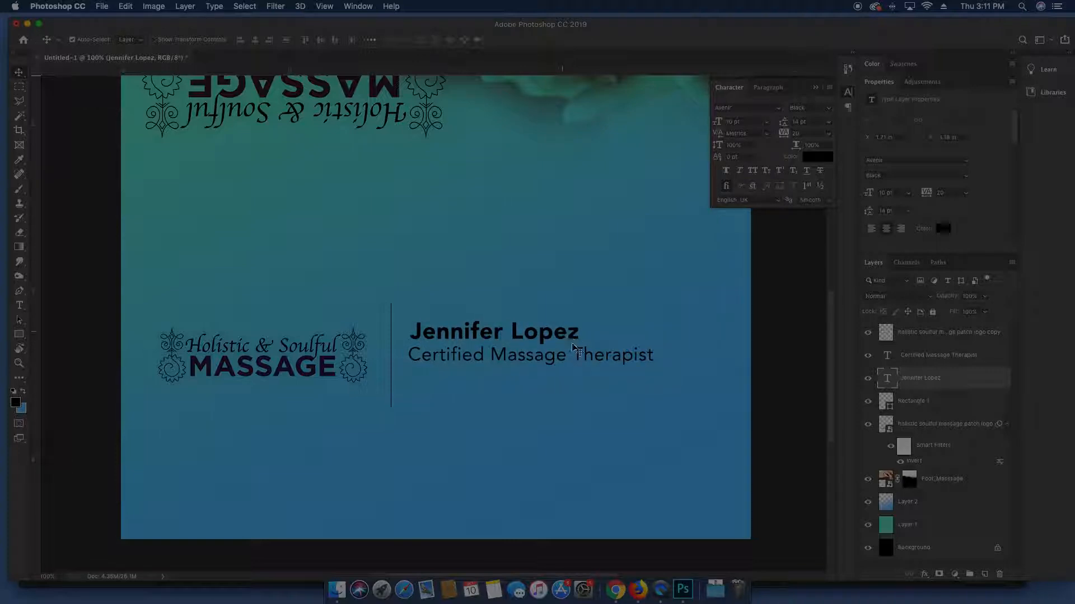
Duplicate the name line below the title, retype it as the phone number, and align it
{"action": "left_click", "coordinate": [608, 357]}
{"action": "left_click_drag", "start_coordinate": [548, 336], "coordinate": [538, 378]}
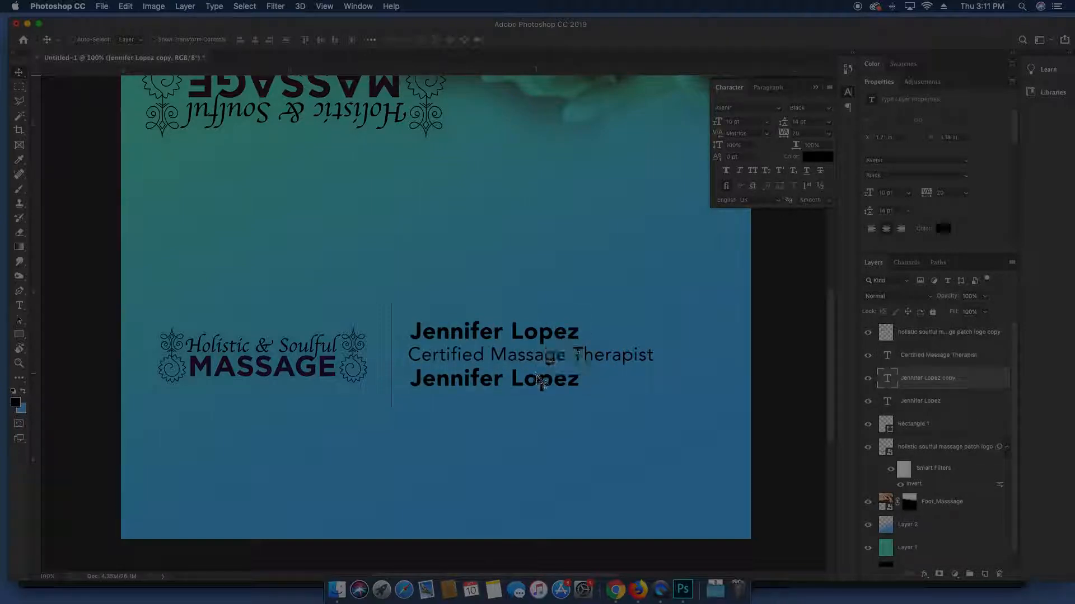
{"action": "double_click", "coordinate": [537, 378]}
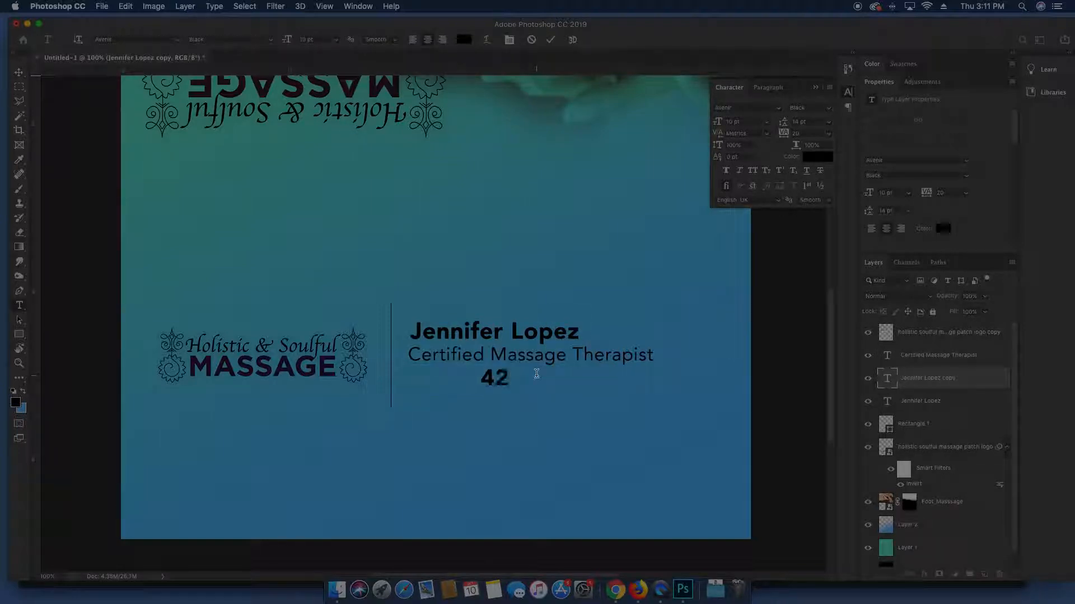
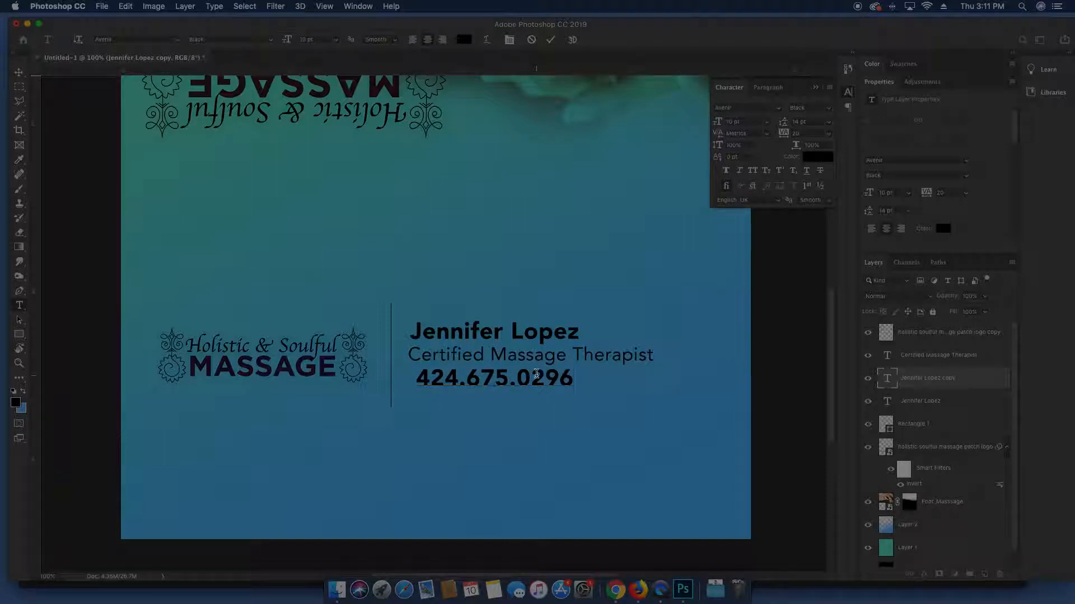
{"action": "key", "text": "Escape"}
{"action": "key", "text": "v"}
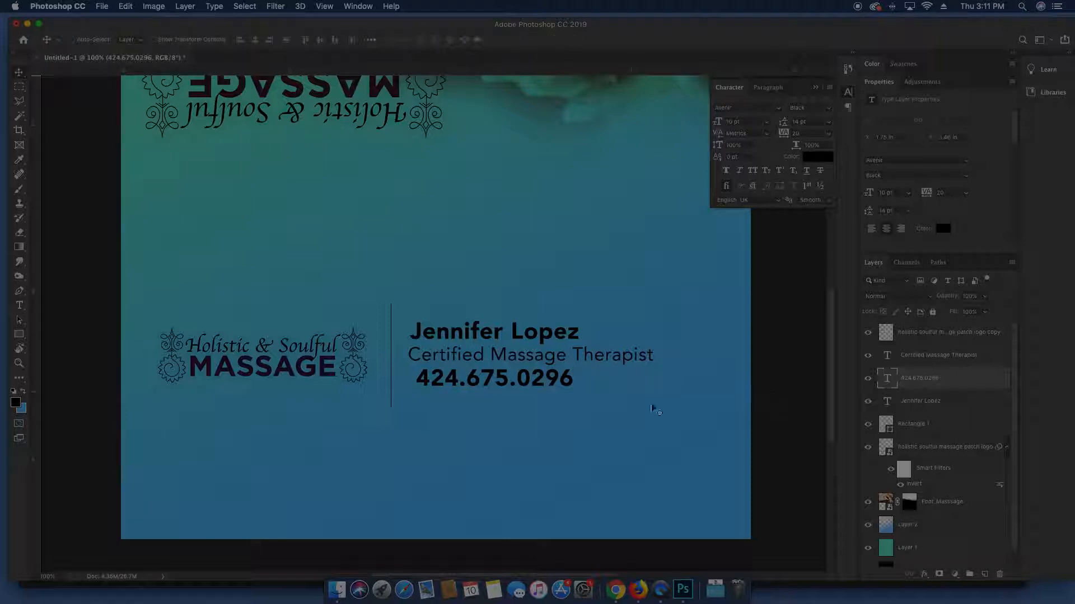
{"action": "left_click_drag", "start_coordinate": [593, 388], "coordinate": [588, 390]}
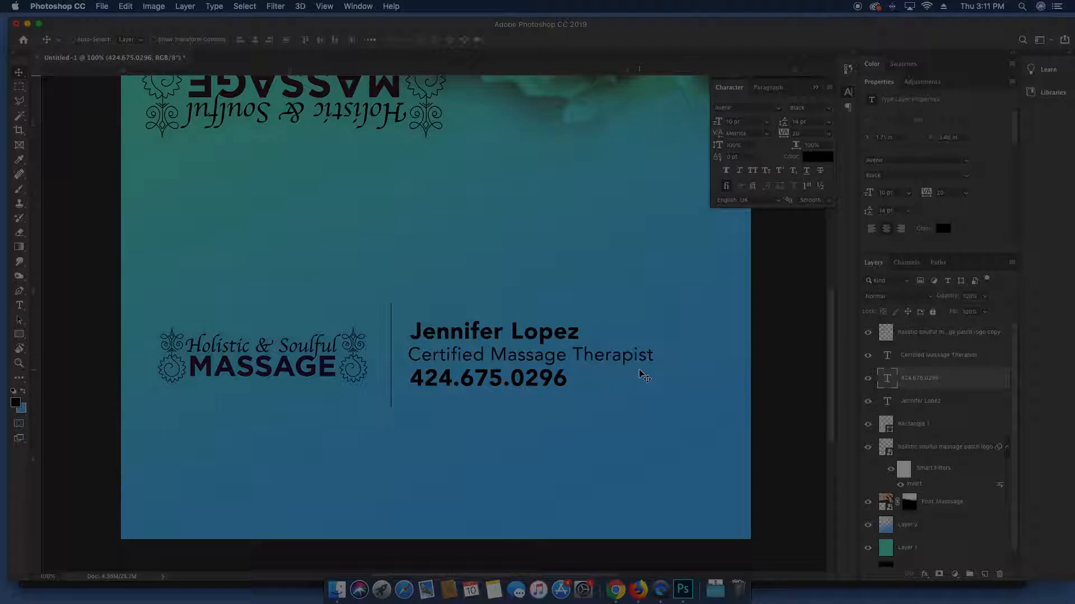
Select the title, name, divider and logo layers together and move them right
{"action": "key", "text": "super+minus"}
{"action": "left_click", "coordinate": [537, 350], "text": "shift"}
{"action": "left_click", "coordinate": [520, 333], "text": "shift"}
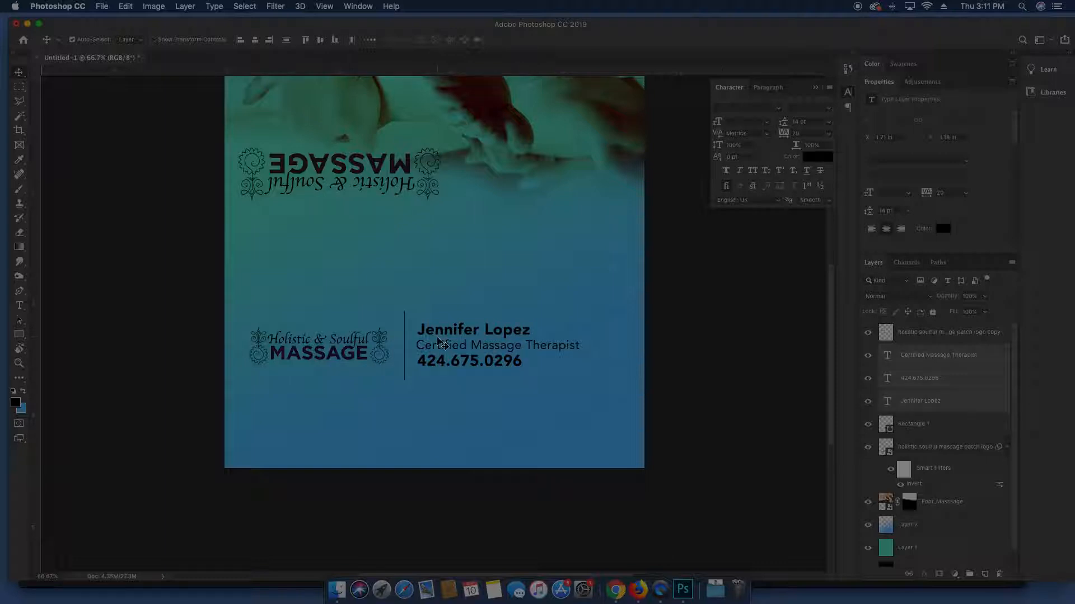
{"action": "left_click", "coordinate": [923, 425]}
{"action": "left_click", "coordinate": [868, 333]}
{"action": "left_click", "coordinate": [868, 334]}
{"action": "left_click", "coordinate": [930, 446], "text": "shift"}
{"action": "left_click_drag", "start_coordinate": [464, 345], "coordinate": [486, 346]}
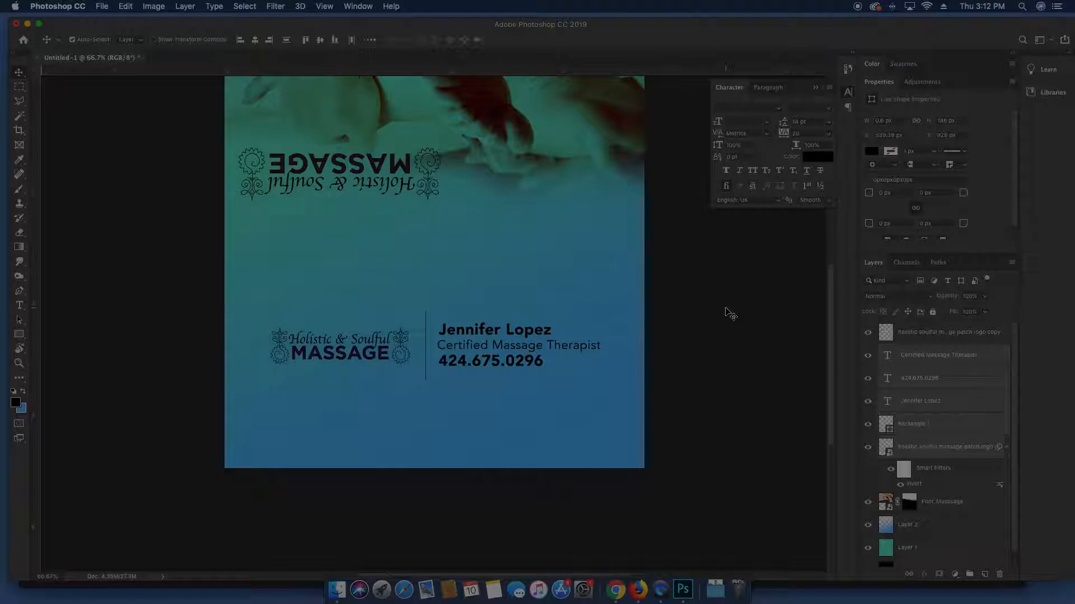
Zoom out to view the whole card and select the Foot_Massage photo layer
{"action": "left_click_drag", "start_coordinate": [490, 243], "coordinate": [493, 342]}
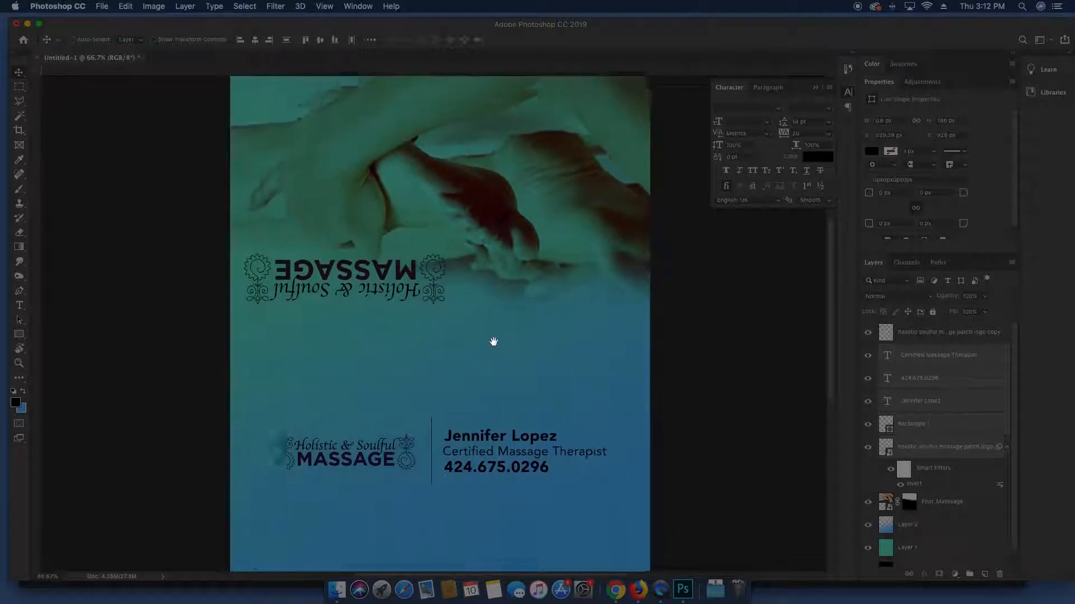
{"action": "key", "text": "super+minus"}
{"action": "left_click", "coordinate": [710, 322]}
{"action": "left_click", "coordinate": [535, 230]}
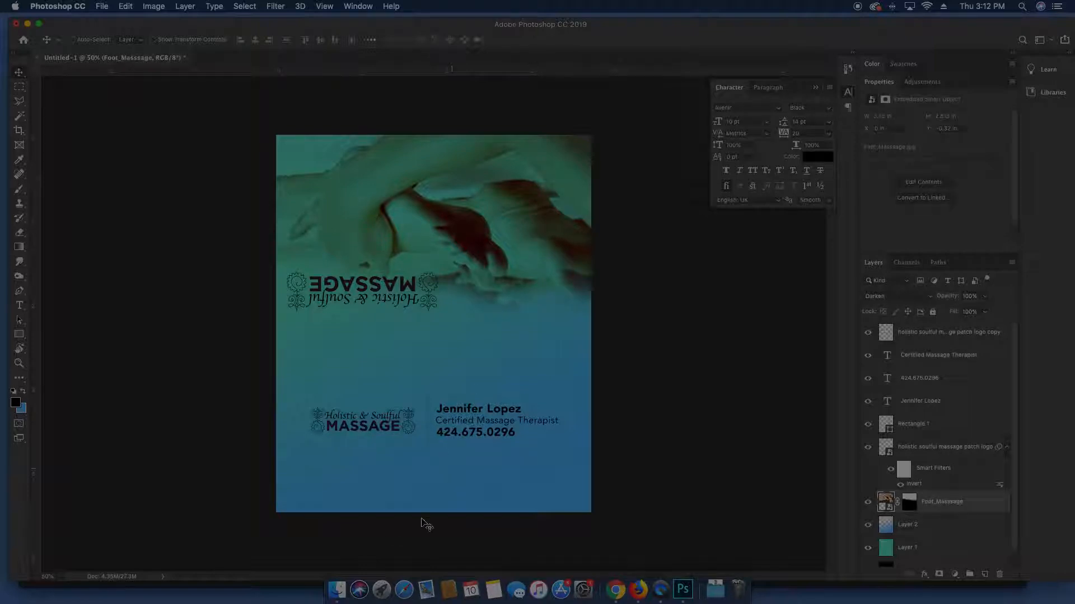
Drag hand-massage-3.jpg from the photos folder onto the card
{"action": "left_click", "coordinate": [336, 589]}
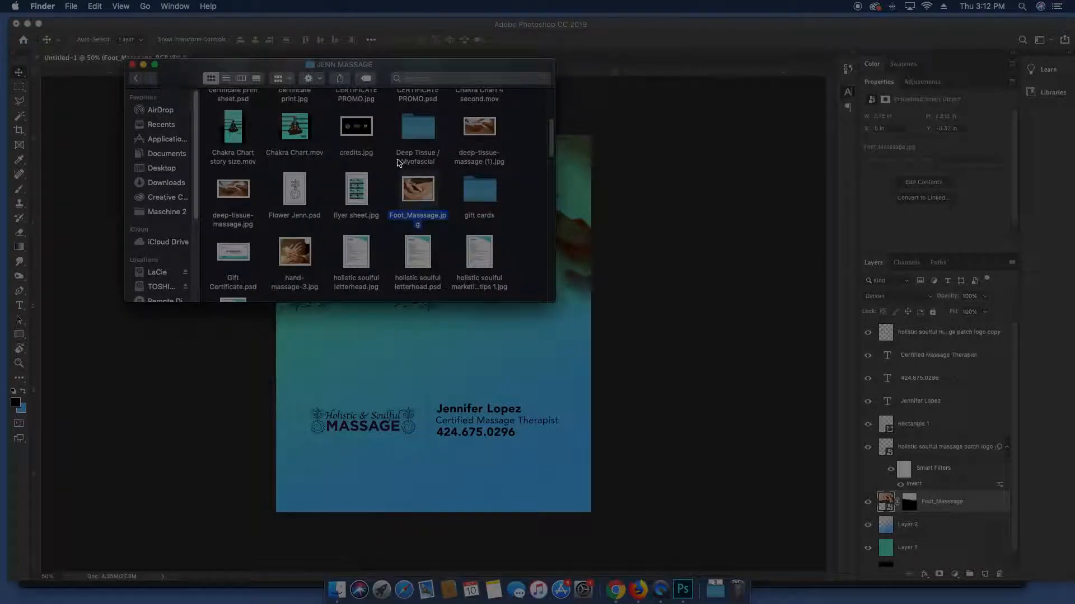
{"action": "scroll", "coordinate": [403, 161], "scroll_direction": "up", "scroll_amount": 3}
{"action": "scroll", "coordinate": [395, 163], "scroll_direction": "up", "scroll_amount": 2}
{"action": "scroll", "coordinate": [395, 163], "scroll_direction": "down", "scroll_amount": 5}
{"action": "scroll", "coordinate": [395, 163], "scroll_direction": "down", "scroll_amount": 3}
{"action": "left_click", "coordinate": [292, 117]}
{"action": "key", "text": "space"}
{"action": "key", "text": "space"}
{"action": "left_click_drag", "start_coordinate": [289, 117], "coordinate": [591, 226]}
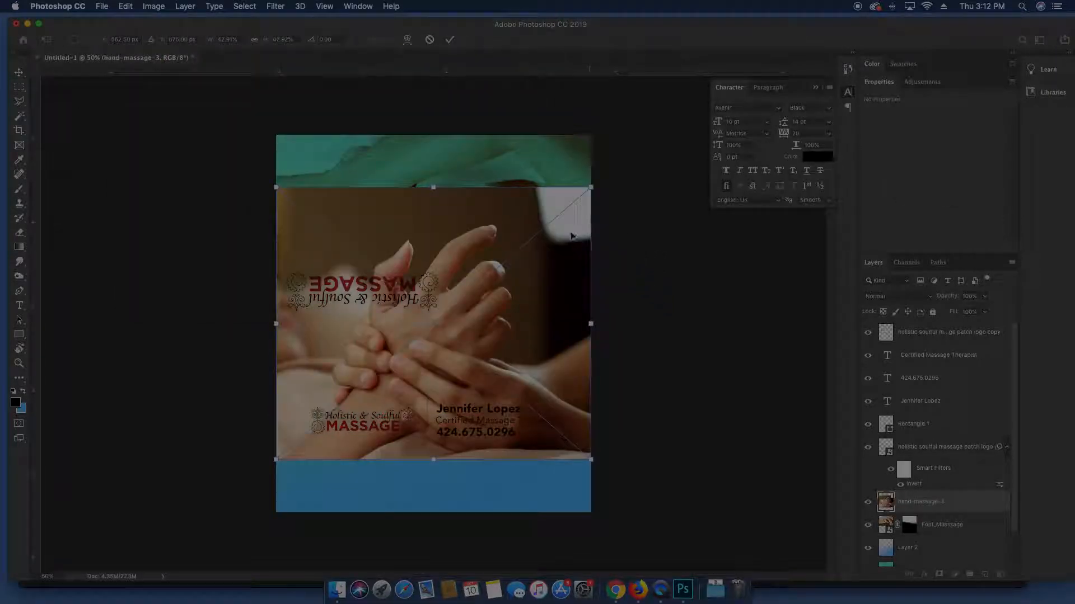
Rotate the hand photo 180° and move it up over the card's upper area
{"action": "left_click_drag", "start_coordinate": [563, 168], "coordinate": [295, 506]}
{"action": "key", "text": "Return"}
{"action": "left_click_drag", "start_coordinate": [463, 406], "coordinate": [462, 344]}
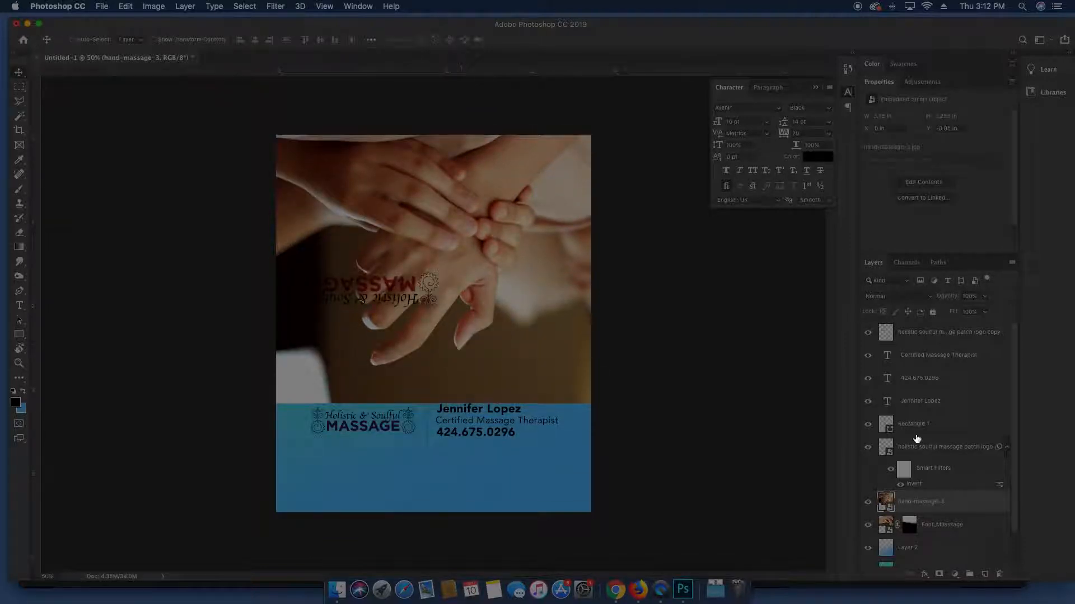
Hide the Foot_Massage photo, set hand-massage-3 to Multiply, and move it further up
{"action": "left_click", "coordinate": [868, 527]}
{"action": "left_click", "coordinate": [891, 297]}
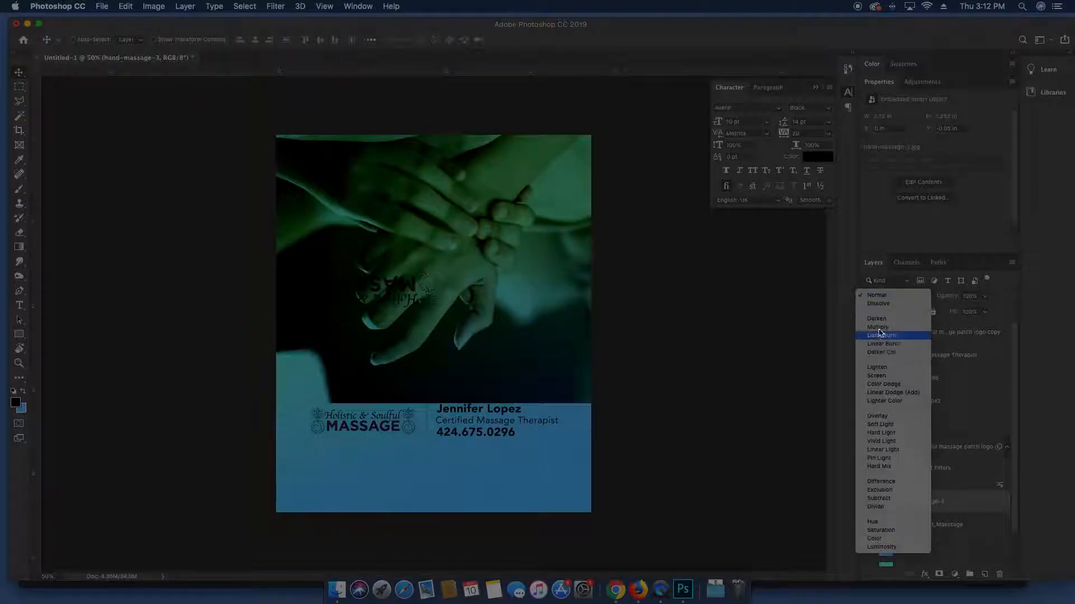
{"action": "left_click", "coordinate": [877, 327]}
{"action": "left_click_drag", "start_coordinate": [565, 360], "coordinate": [561, 314]}
{"action": "key", "text": "ctrl+t"}
{"action": "key", "text": "Return"}
Add a layer mask with a black-to-white gradient fading the hand photo's lower edge, then raise it
{"action": "left_click", "coordinate": [938, 574]}
{"action": "key", "text": "g"}
{"action": "left_click_drag", "start_coordinate": [442, 390], "coordinate": [438, 280]}
{"action": "left_click_drag", "start_coordinate": [441, 348], "coordinate": [440, 234]}
{"action": "key", "text": "v"}
{"action": "left_click_drag", "start_coordinate": [471, 318], "coordinate": [480, 293]}
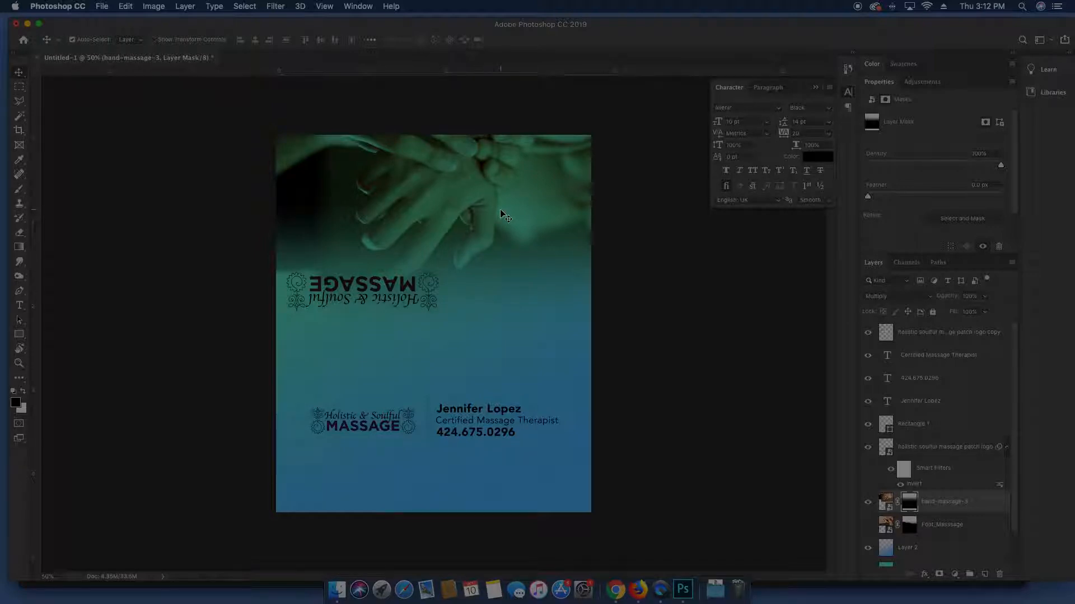
{"action": "key", "text": "super+plus"}
{"action": "key", "text": "super+minus"}
{"action": "mouse_move", "coordinate": [521, 254]}
{"action": "left_mouse_down"}
{"action": "mouse_move", "coordinate": [516, 230]}
{"action": "mouse_move", "coordinate": [516, 271]}
{"action": "left_mouse_up"}
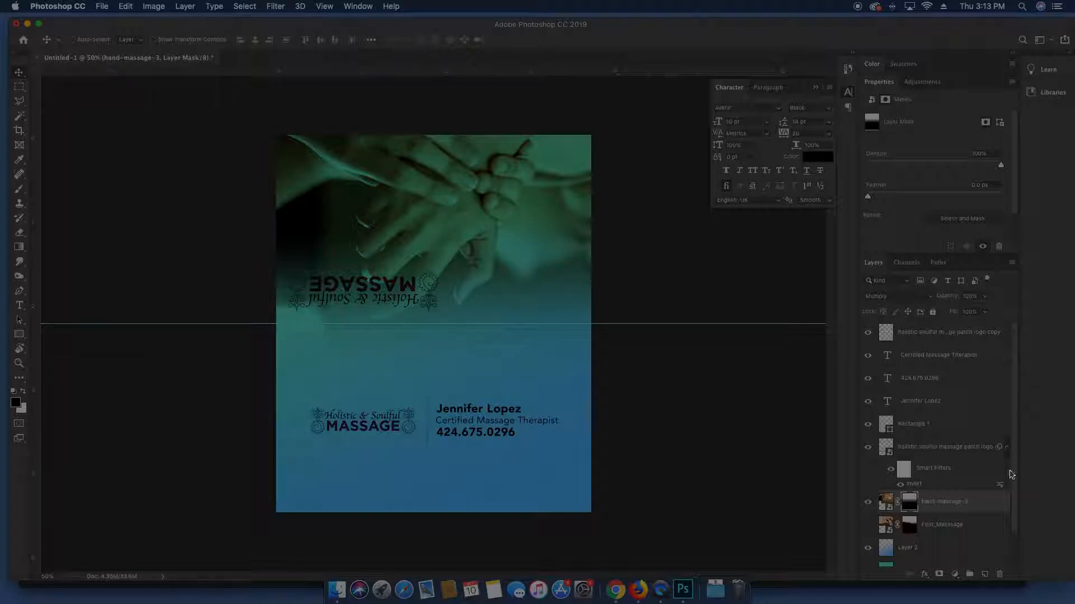
Rasterize the hand-massage-3 layer
{"action": "left_click", "coordinate": [890, 505]}
{"action": "right_click", "coordinate": [972, 505]}
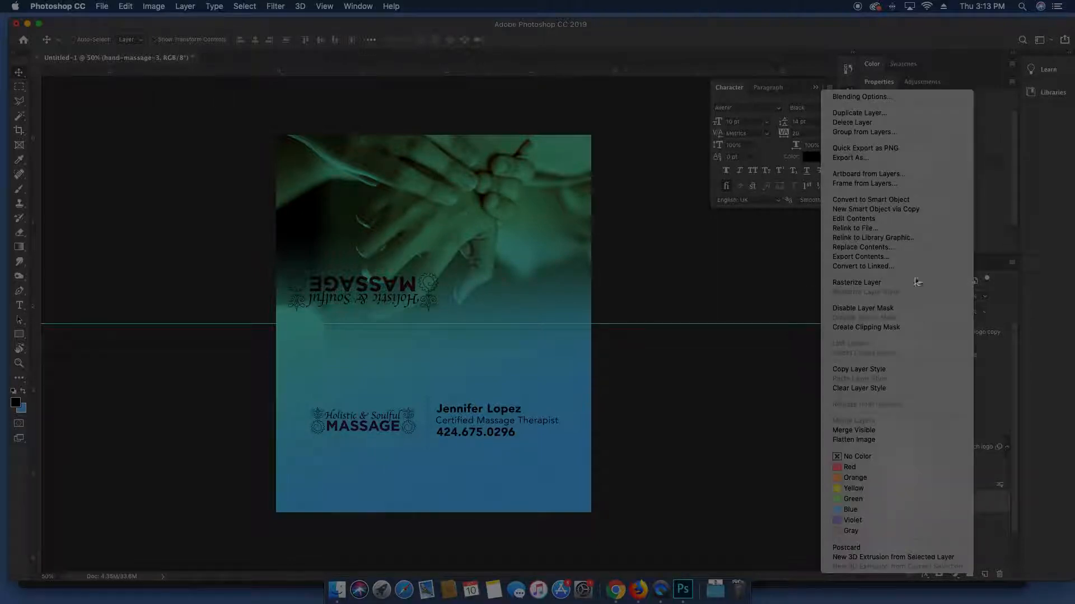
{"action": "left_click", "coordinate": [892, 286]}
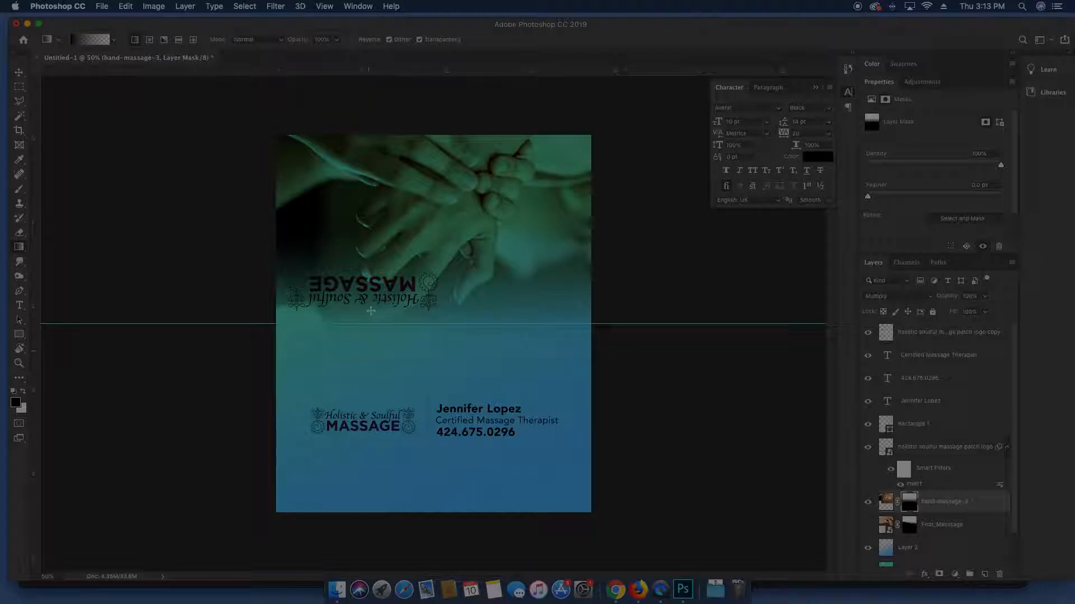
{"action": "key", "text": "v"}
Change the hand photo's blend mode to Lighten for a pale washed-out look
{"action": "left_click", "coordinate": [886, 502]}
{"action": "left_click", "coordinate": [916, 297]}
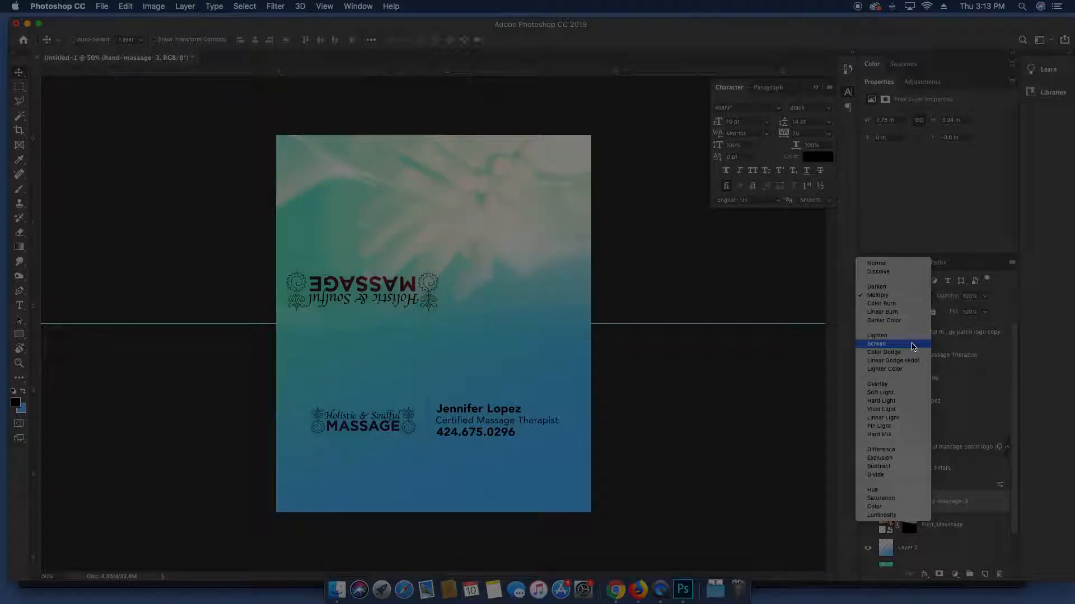
{"action": "left_click", "coordinate": [910, 336]}
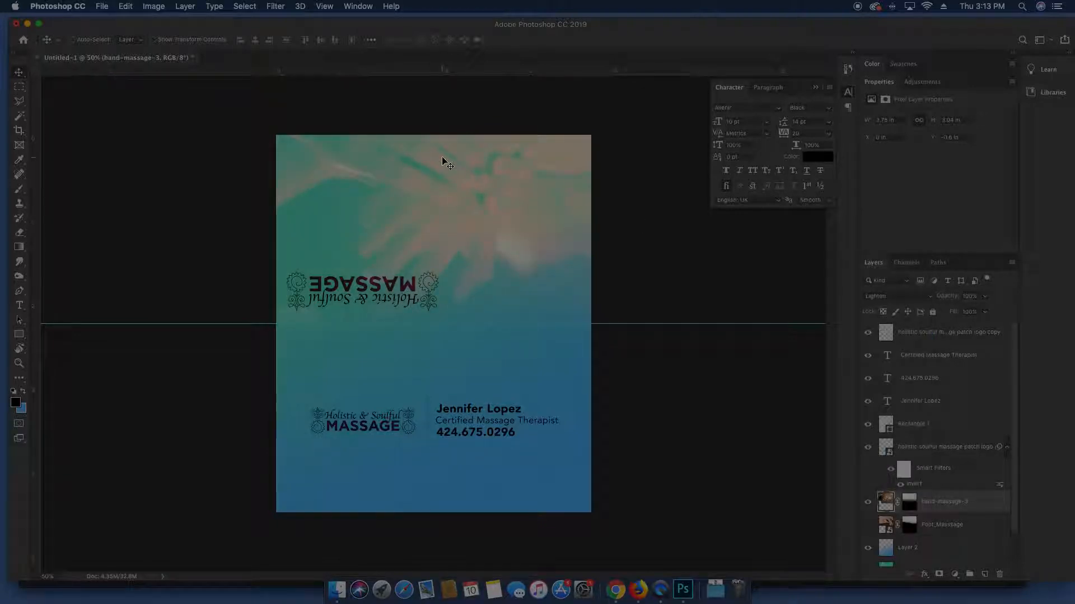
{"action": "right_click", "coordinate": [445, 156]}
Duplicate the hand photo layer and rotate the copy 180°
{"action": "left_click", "coordinate": [420, 166]}
{"action": "key", "text": "super+j"}
{"action": "key", "text": "super+t"}
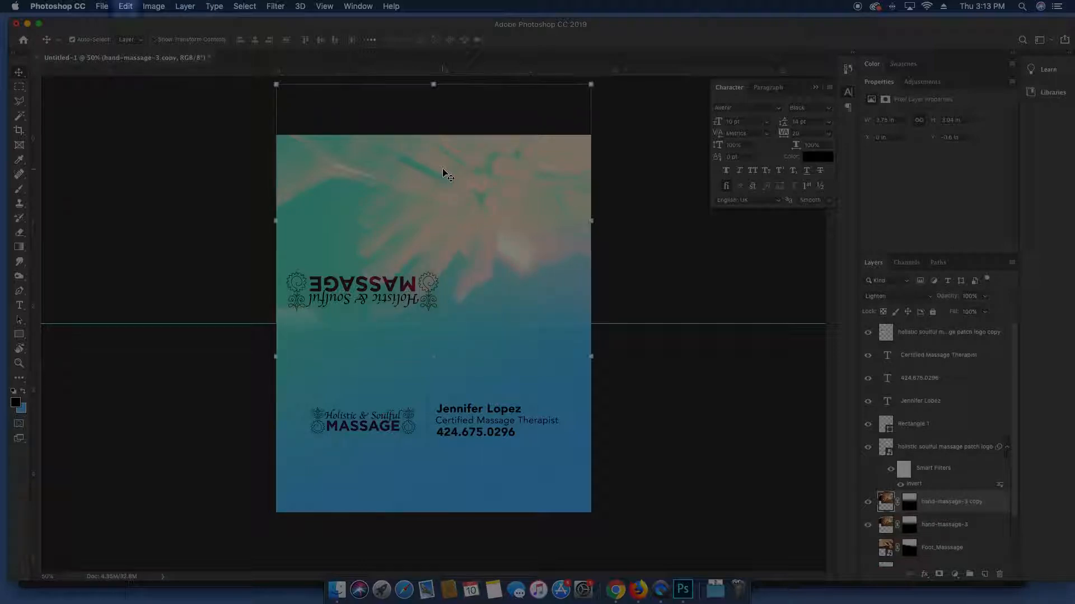
{"action": "right_click", "coordinate": [452, 177]}
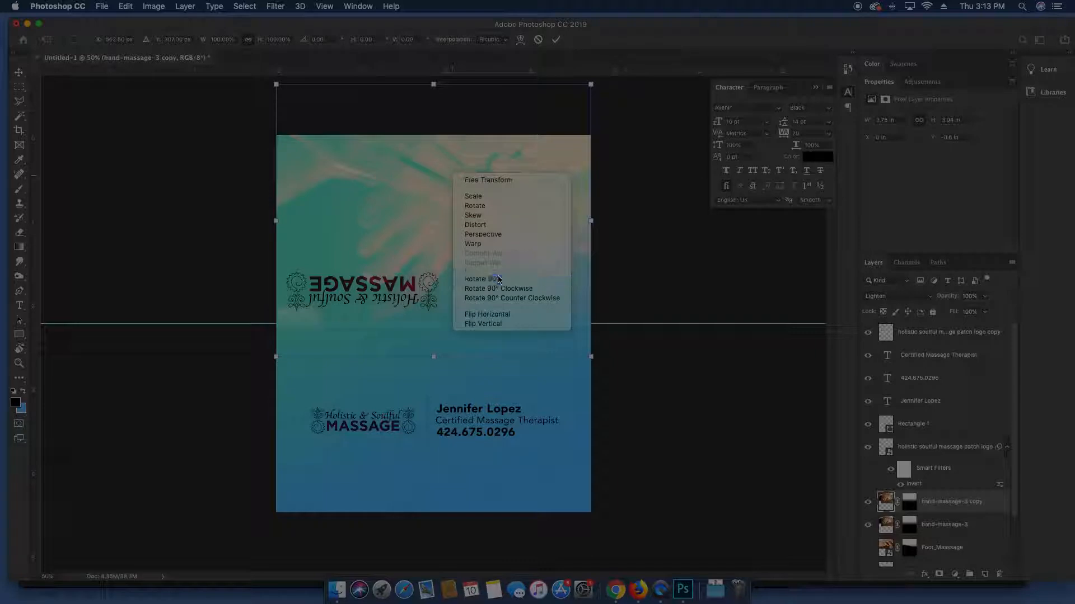
{"action": "left_click", "coordinate": [482, 279]}
{"action": "key", "text": "Return"}
Move the rotated copy down over the card's lower half and hide the original hand photo
{"action": "left_click_drag", "start_coordinate": [493, 175], "coordinate": [471, 347]}
{"action": "left_click_drag", "start_coordinate": [473, 384], "coordinate": [473, 403]}
{"action": "left_click_drag", "start_coordinate": [576, 195], "coordinate": [574, 189]}
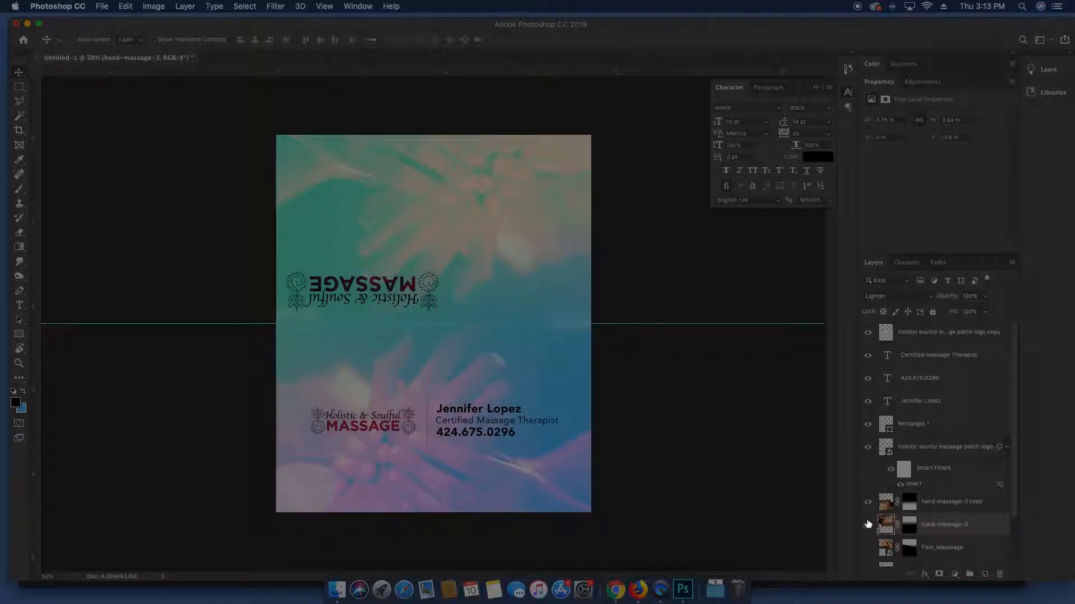
{"action": "left_click", "coordinate": [868, 524]}
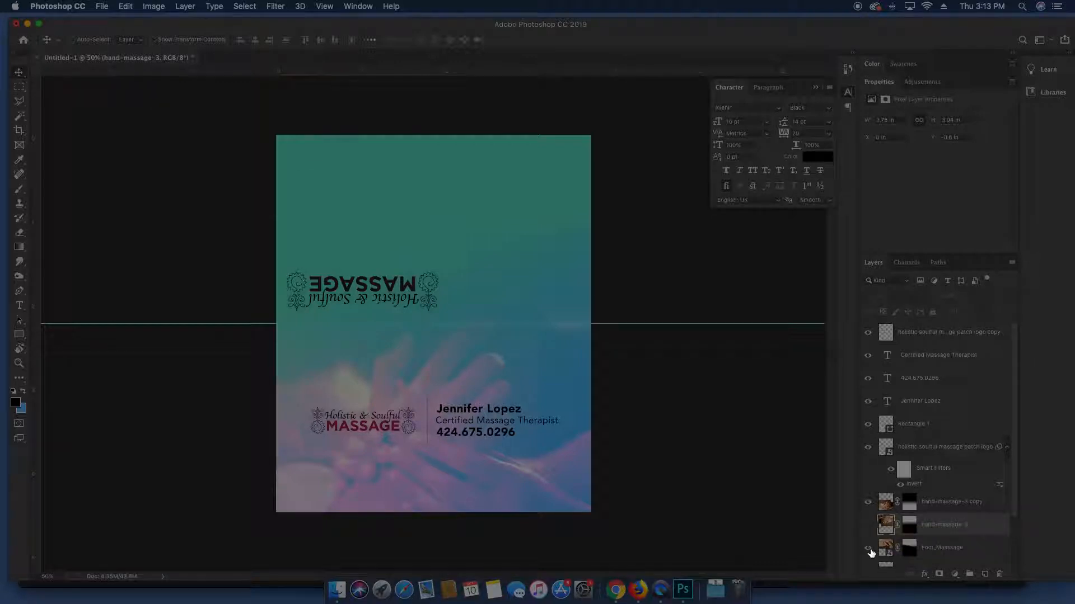
Show the Foot_Massage photo and blend it in Darken mode at 86% opacity
{"action": "left_click", "coordinate": [868, 548]}
{"action": "left_click", "coordinate": [885, 546]}
{"action": "left_click", "coordinate": [886, 527]}
{"action": "left_click", "coordinate": [886, 507]}
{"action": "left_click", "coordinate": [889, 547]}
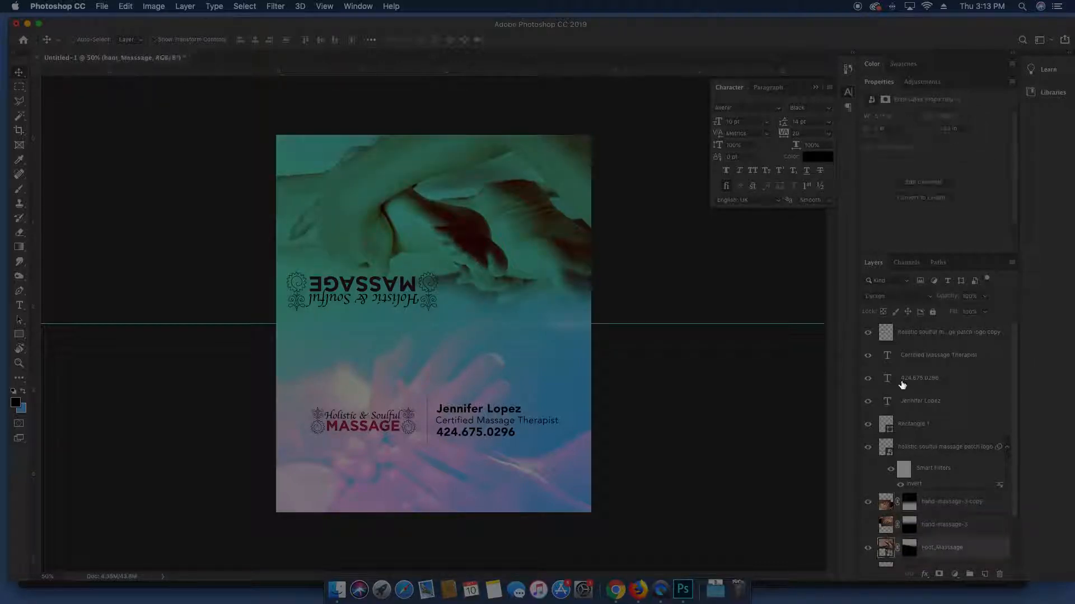
{"action": "left_click", "coordinate": [910, 298]}
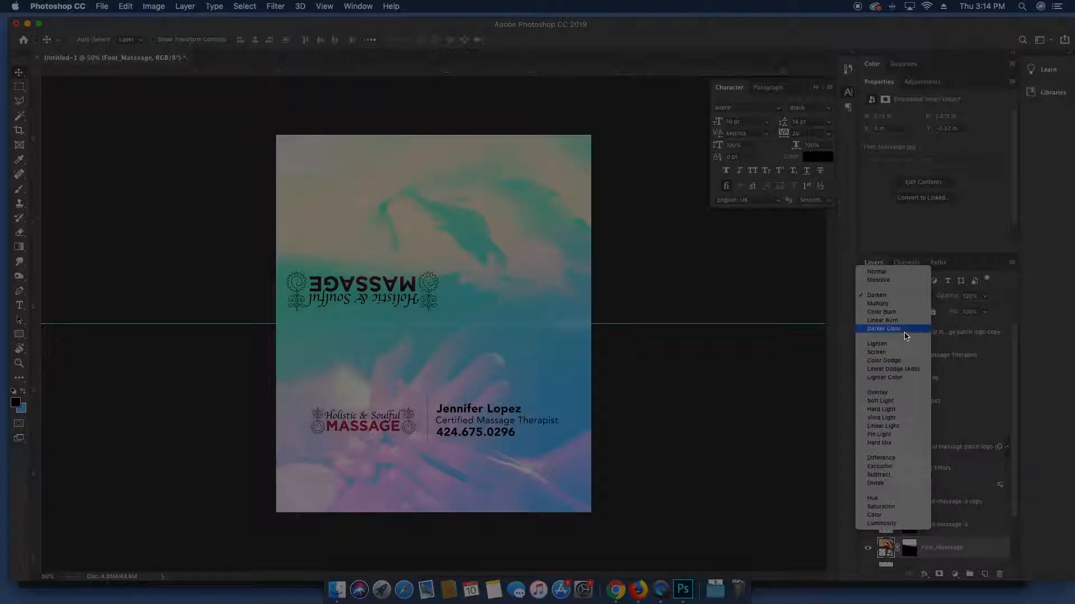
{"action": "left_click", "coordinate": [910, 300]}
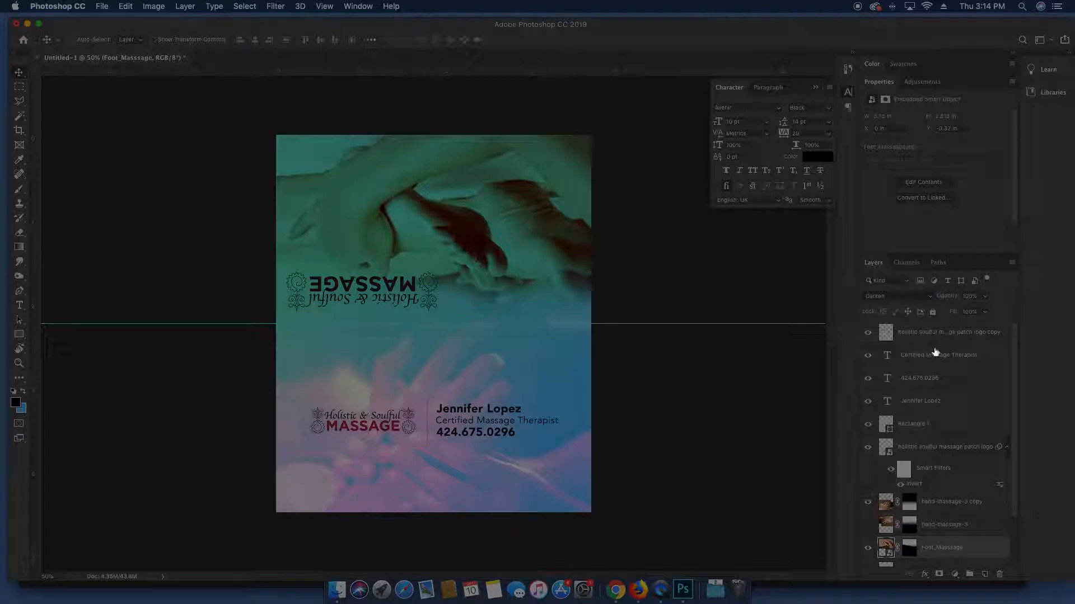
{"action": "left_click_drag", "start_coordinate": [954, 296], "coordinate": [923, 300]}
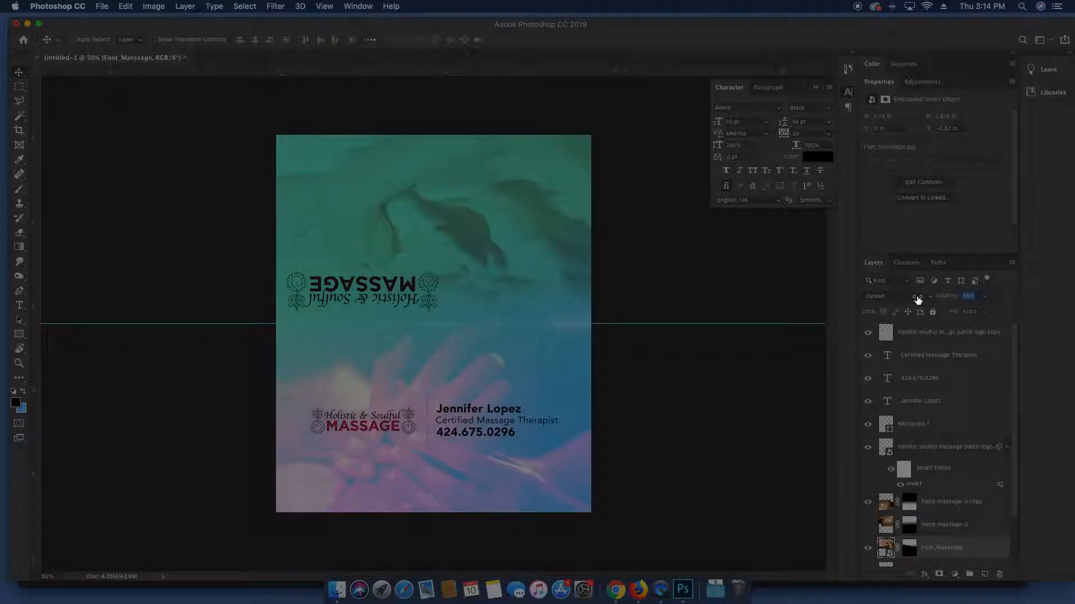
{"action": "key", "text": "Return"}
Check the blend by zooming and toggling the lower hand photo's visibility off and on
{"action": "key", "text": "super+plus"}
{"action": "key", "text": "super+minus"}
{"action": "left_click", "coordinate": [887, 500]}
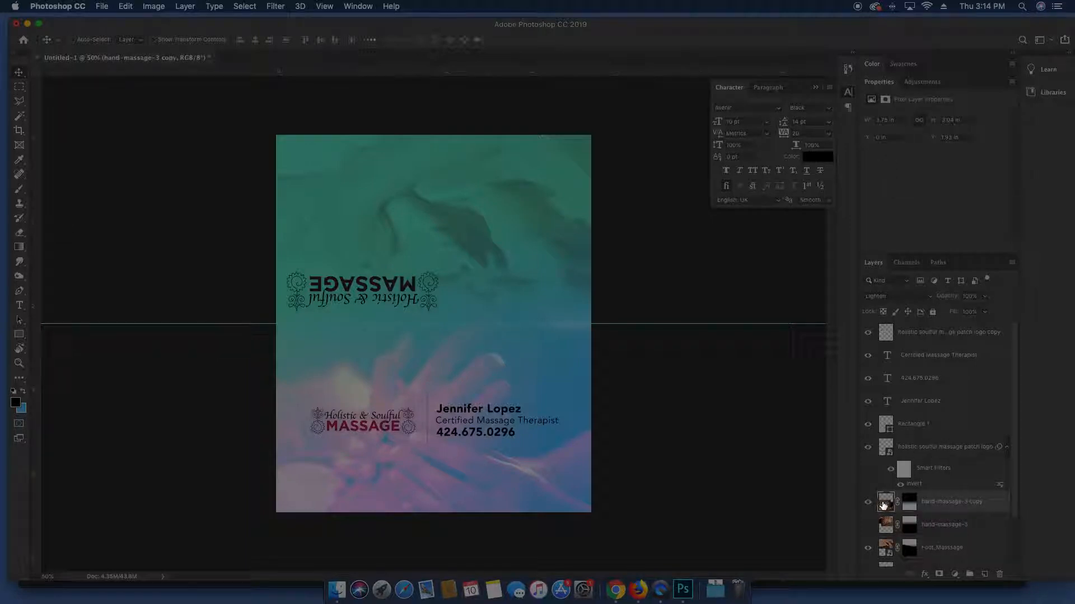
{"action": "left_click", "coordinate": [868, 502]}
{"action": "left_click", "coordinate": [868, 502]}
{"action": "left_click", "coordinate": [163, 5]}
{"action": "left_click", "coordinate": [163, 5]}
{"action": "left_click", "coordinate": [164, 6]}
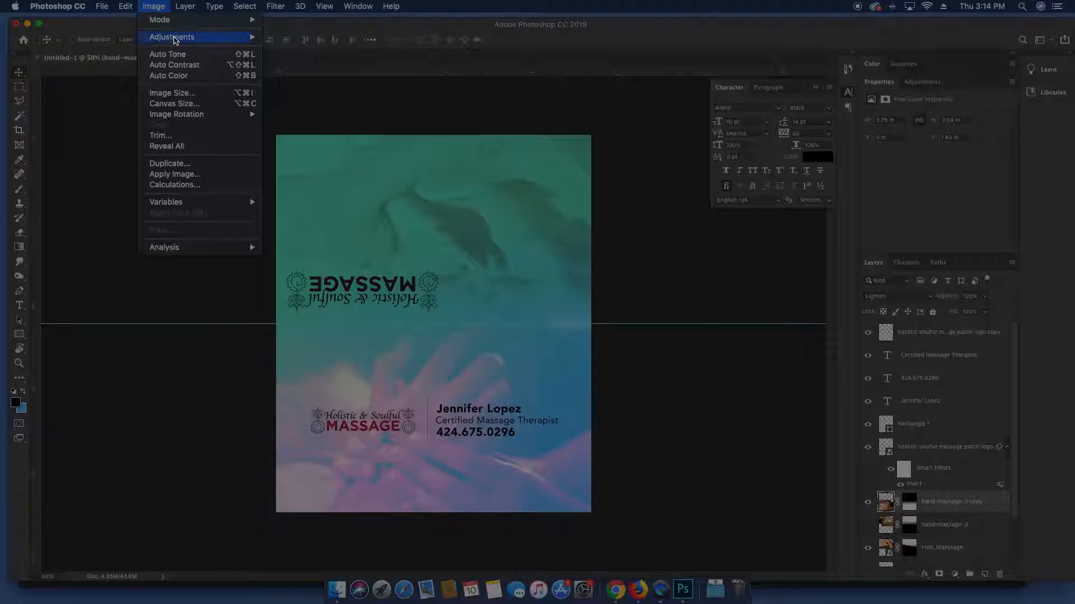
Apply a +106 Hue shift to the lower hand photo via Hue/Saturation, then undo and redo to compare
{"action": "mouse_move", "coordinate": [175, 39]}
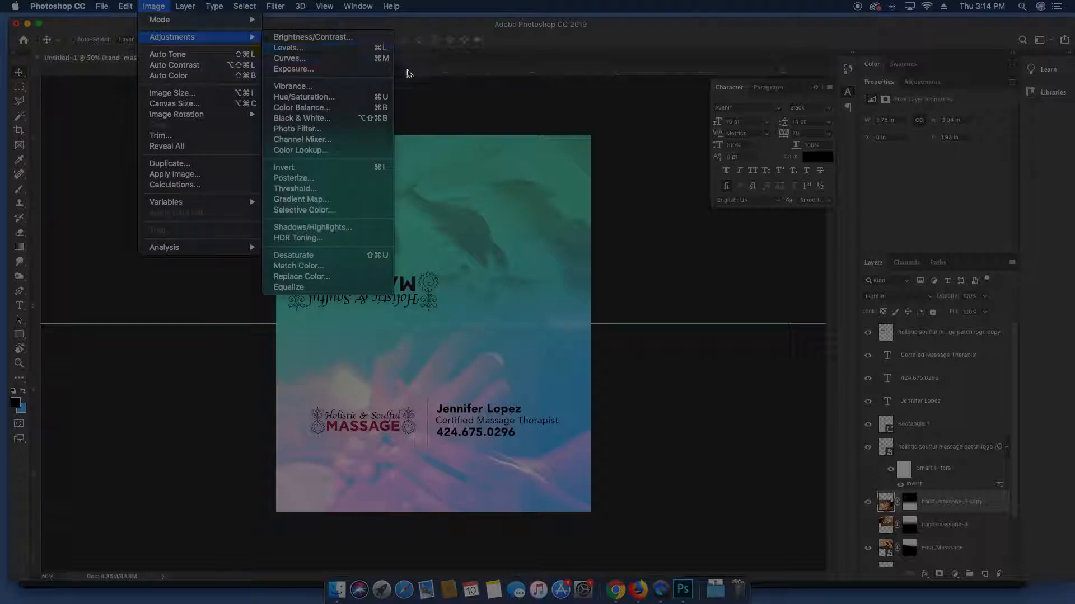
{"action": "left_click", "coordinate": [356, 101]}
{"action": "left_click_drag", "start_coordinate": [513, 140], "coordinate": [654, 101]}
{"action": "left_click_drag", "start_coordinate": [647, 175], "coordinate": [689, 175]}
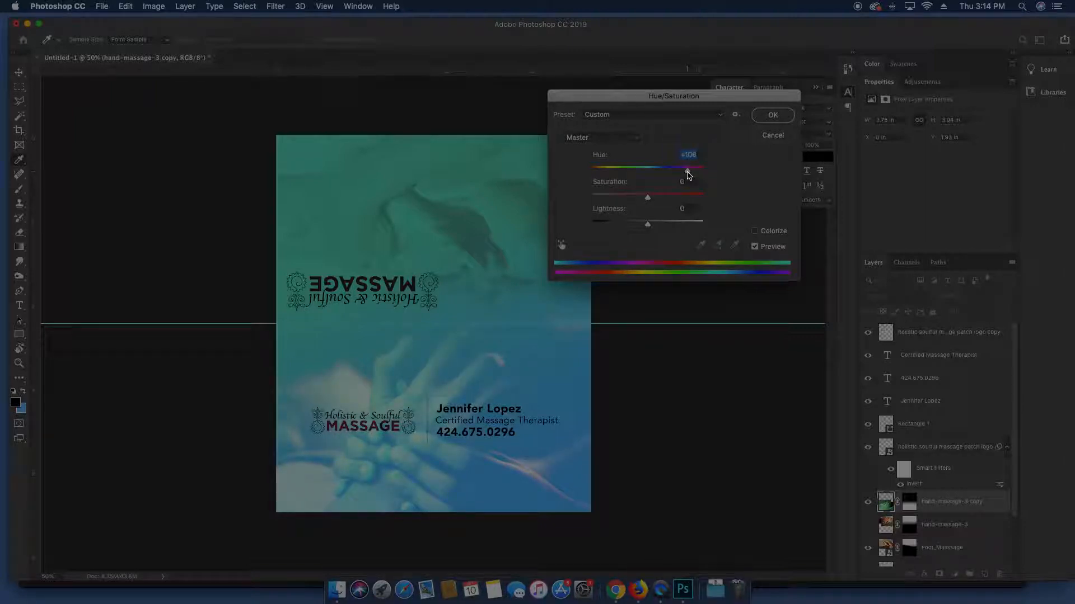
{"action": "key", "text": "Return"}
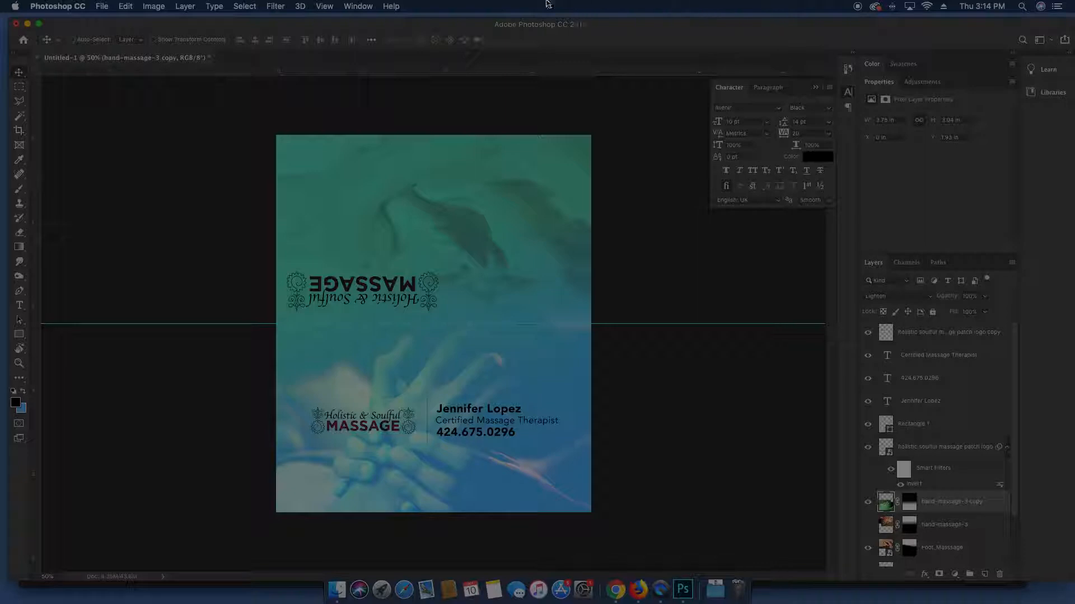
{"action": "key", "text": "super+z"}
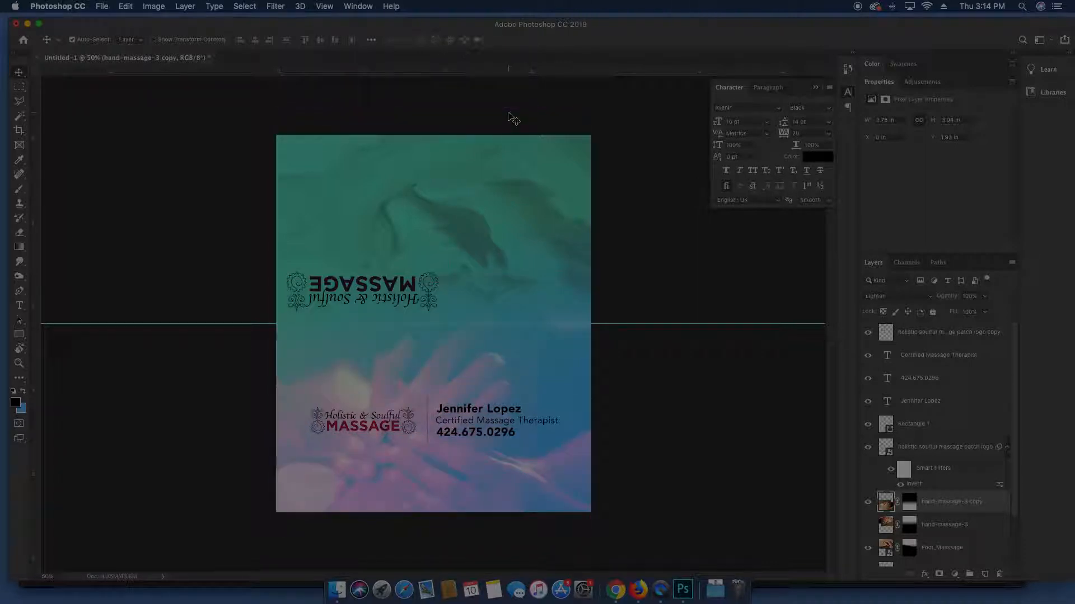
{"action": "key", "text": "super+shift+z"}
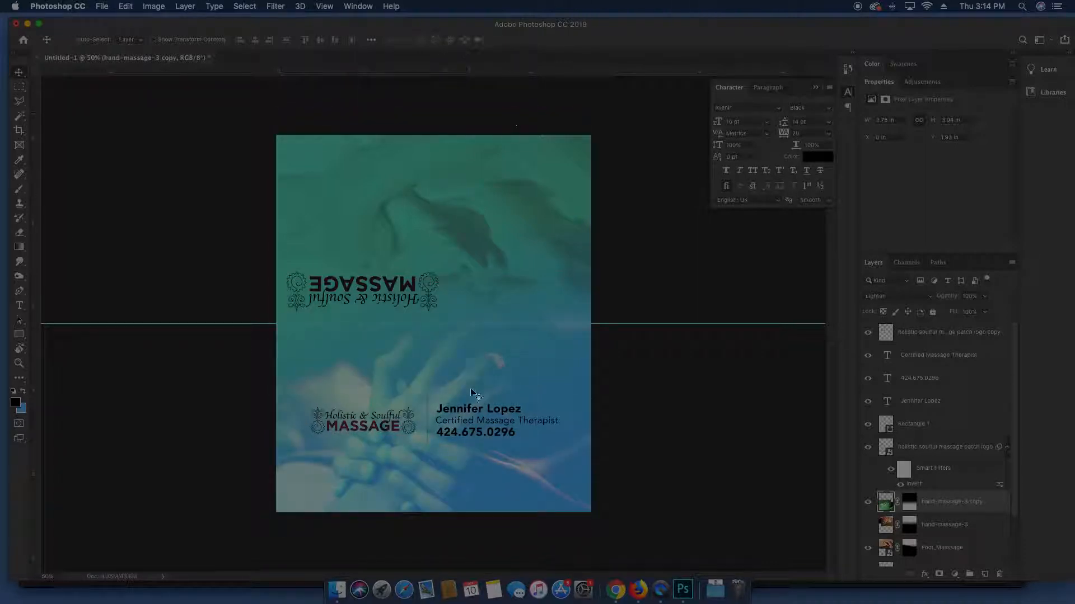
Zoom and pan around the card to inspect the contact details and the flipped logo half
{"action": "key", "text": "super"}
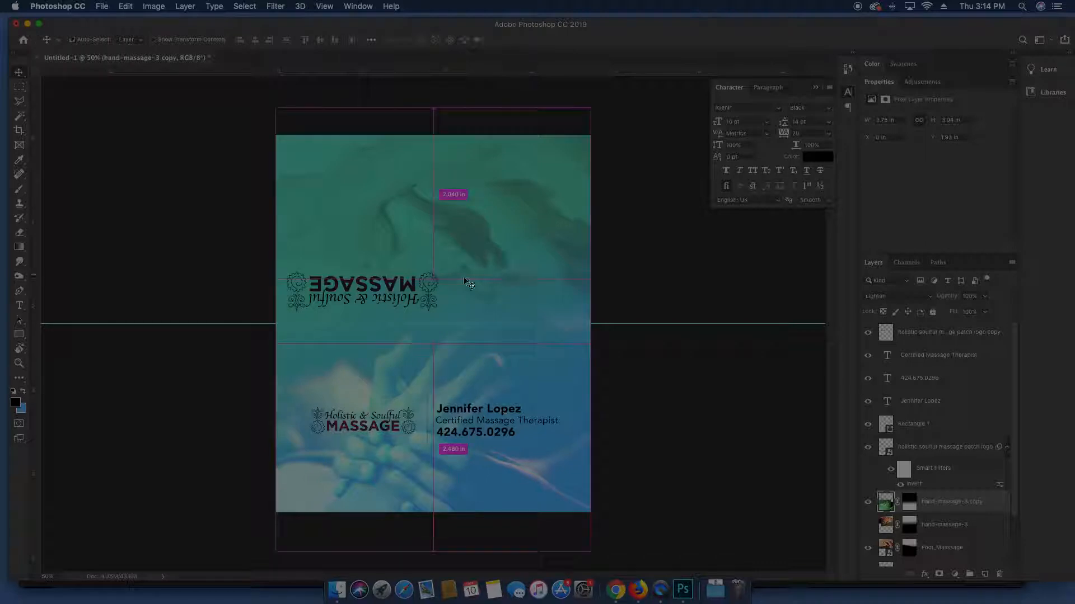
{"action": "key", "text": "super+equal"}
{"action": "key", "text": "super+equal"}
{"action": "key", "text": "super+minus"}
{"action": "scroll", "coordinate": [532, 370], "scroll_direction": "down", "scroll_amount": 3}
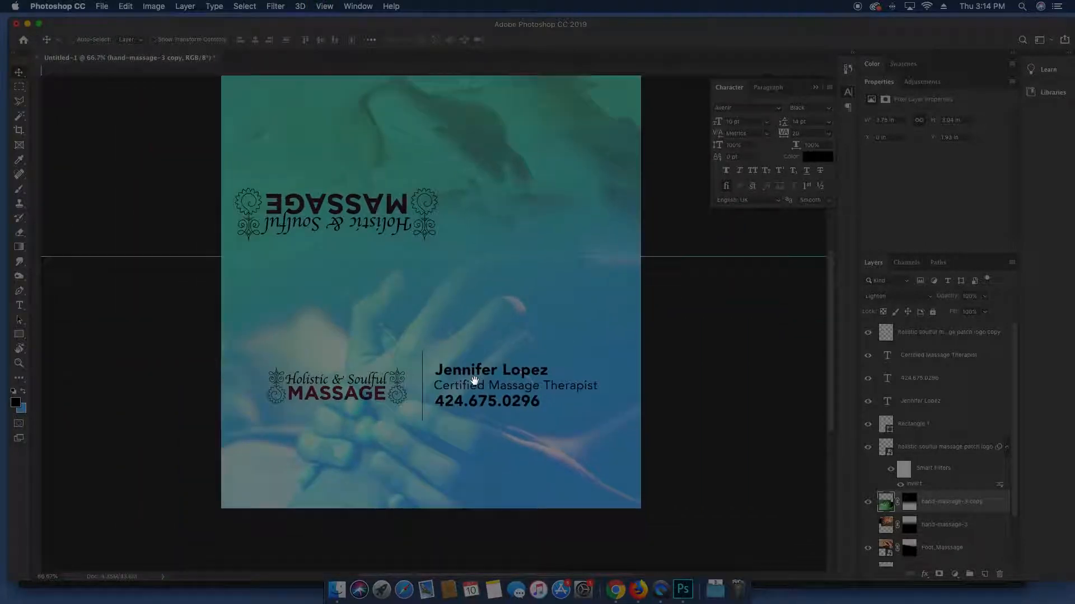
{"action": "key", "text": "super+equal"}
{"action": "key", "text": "super+equal"}
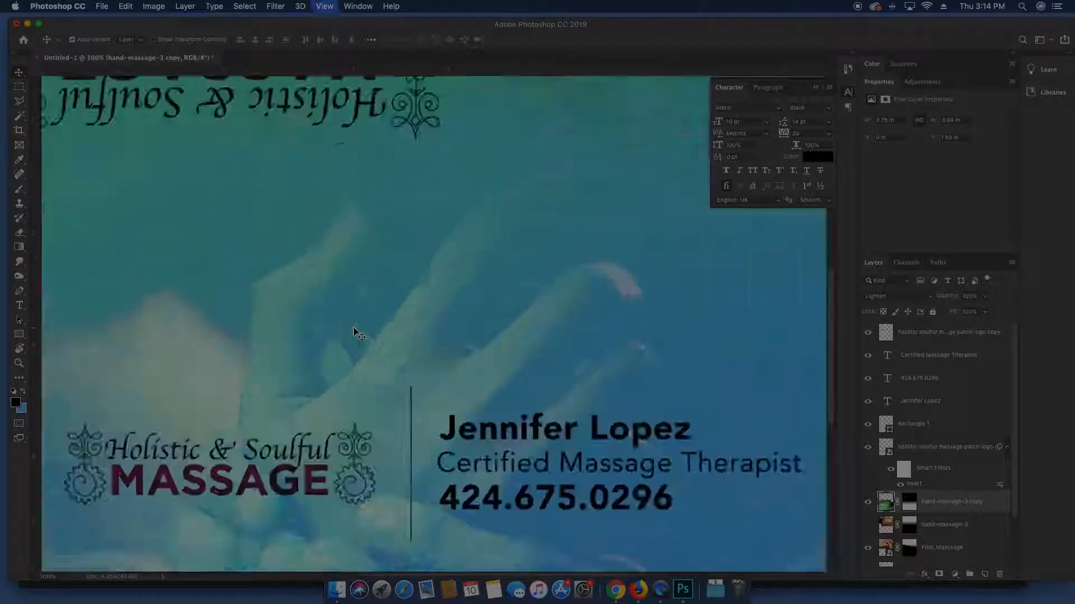
{"action": "key", "text": "super+equal"}
{"action": "key", "text": "super+0"}
{"action": "key", "text": "f"}
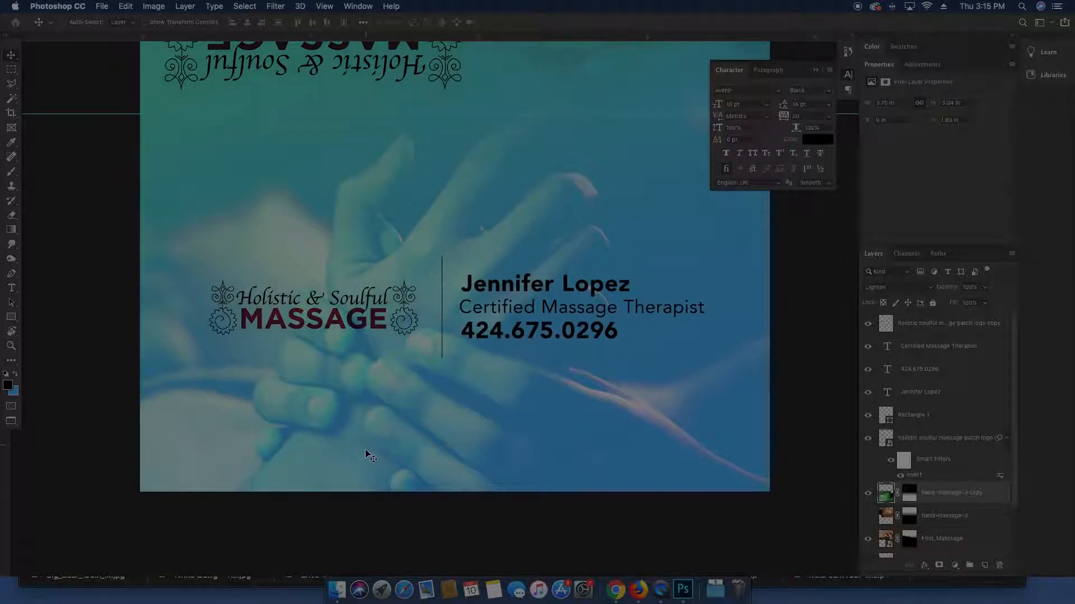
{"action": "left_click_drag", "start_coordinate": [425, 233], "coordinate": [430, 506]}
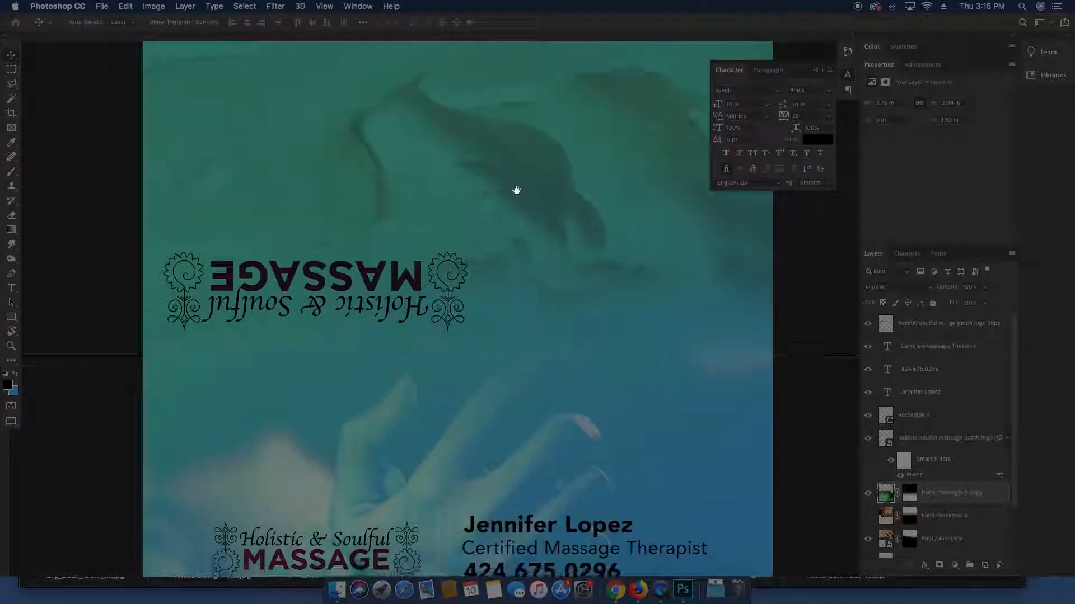
{"action": "scroll", "coordinate": [516, 190], "scroll_direction": "down", "scroll_amount": 5}
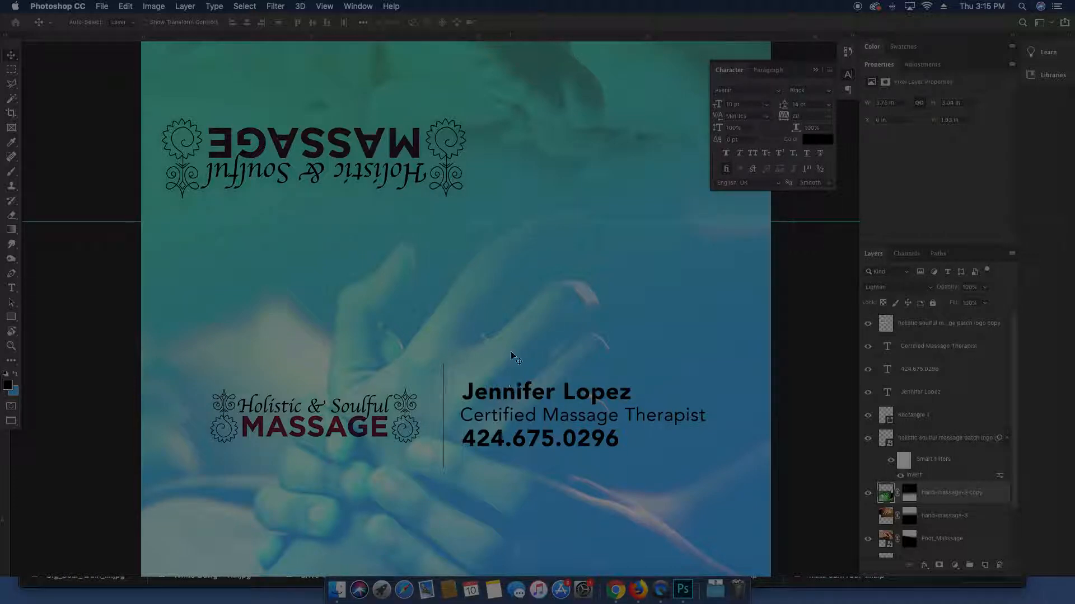
{"action": "key", "text": "super+minus"}
{"action": "key", "text": "super+minus"}
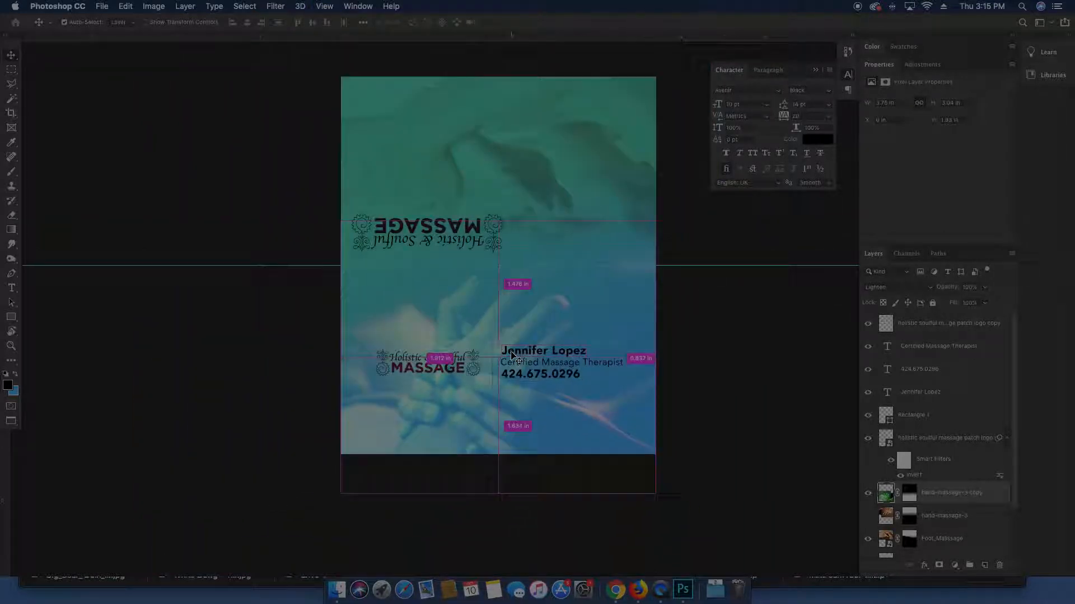
{"action": "left_click_drag", "start_coordinate": [523, 242], "coordinate": [480, 259]}
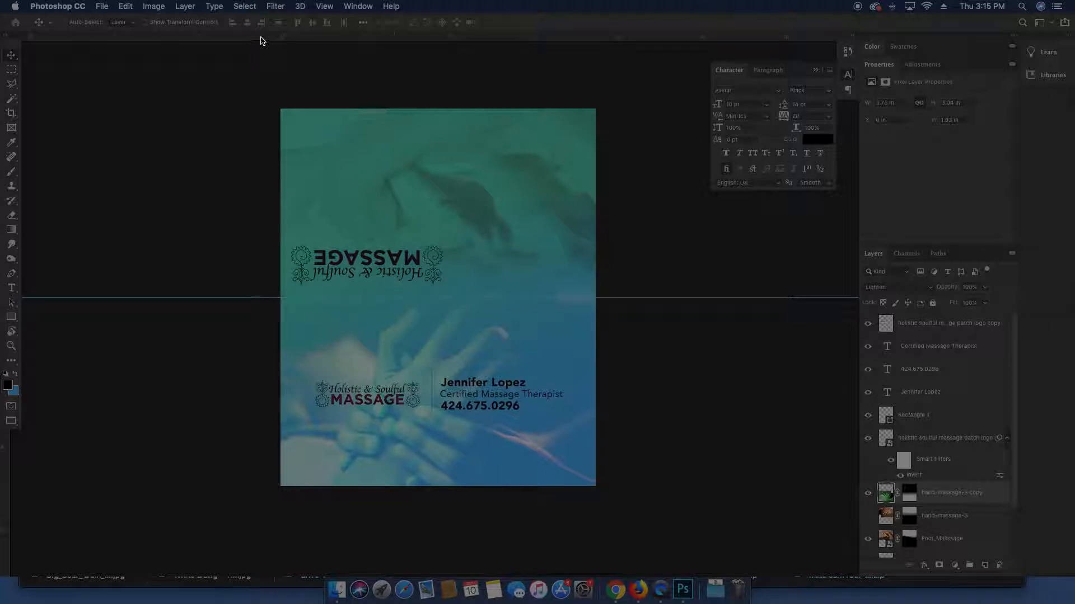
Rotate the canvas view 180° so the flipped logo half reads upright
{"action": "left_click", "coordinate": [153, 5]}
{"action": "left_click", "coordinate": [76, 232]}
{"action": "key", "text": "r"}
{"action": "left_click_drag", "start_coordinate": [321, 150], "coordinate": [627, 381]}
{"action": "key", "text": "v"}
{"action": "left_click_drag", "start_coordinate": [669, 279], "coordinate": [480, 262]}
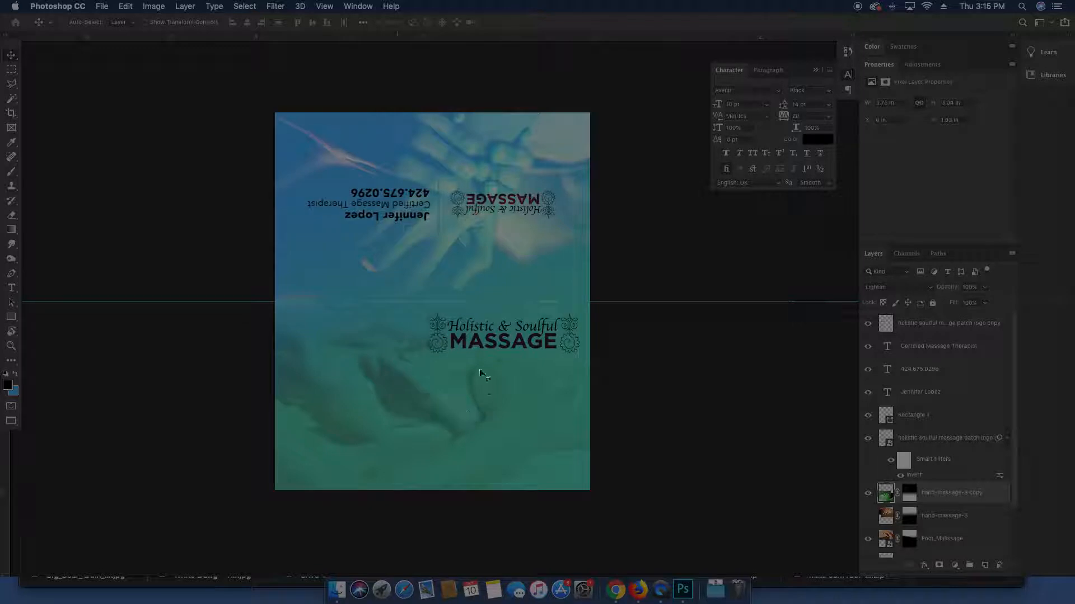
Browse the flyer files in Finder and Quick Look the second flyer JPEG
{"action": "left_click", "coordinate": [336, 590]}
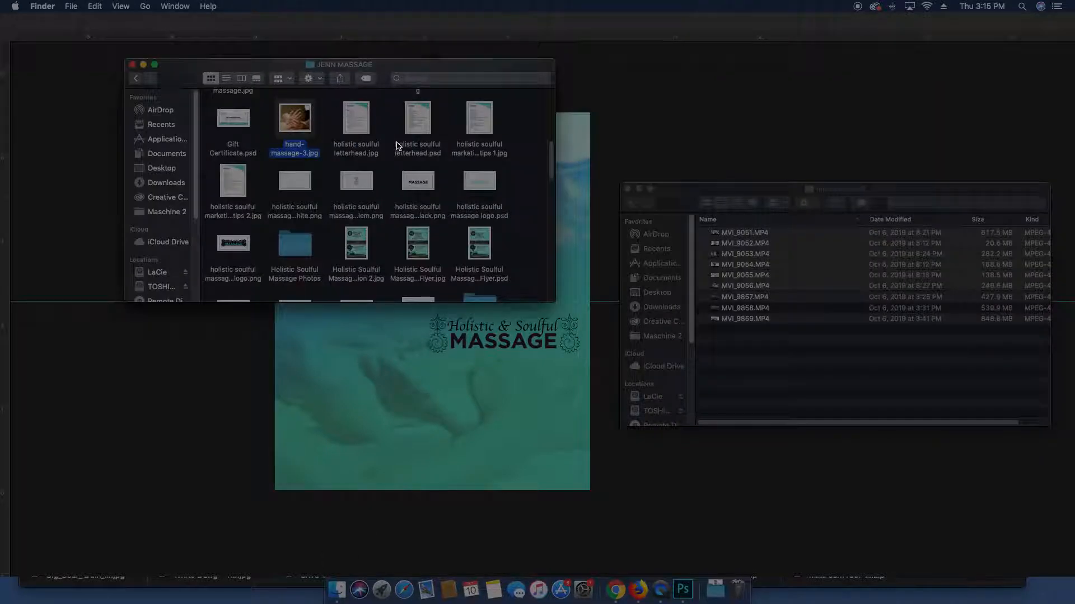
{"action": "scroll", "coordinate": [416, 167], "scroll_direction": "up", "scroll_amount": 10}
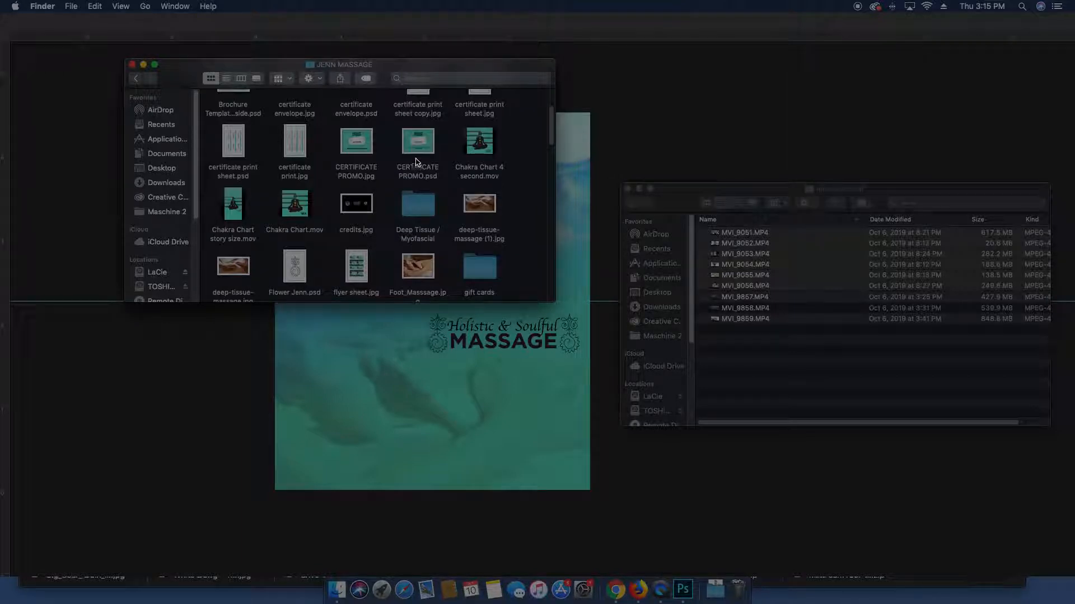
{"action": "scroll", "coordinate": [416, 162], "scroll_direction": "up", "scroll_amount": 3}
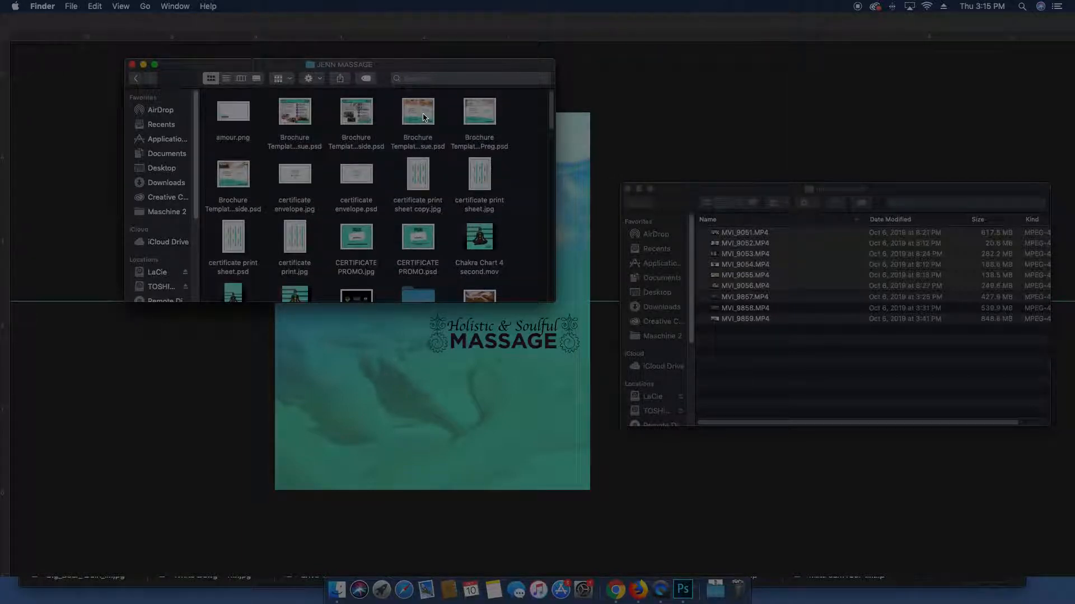
{"action": "left_click", "coordinate": [361, 116]}
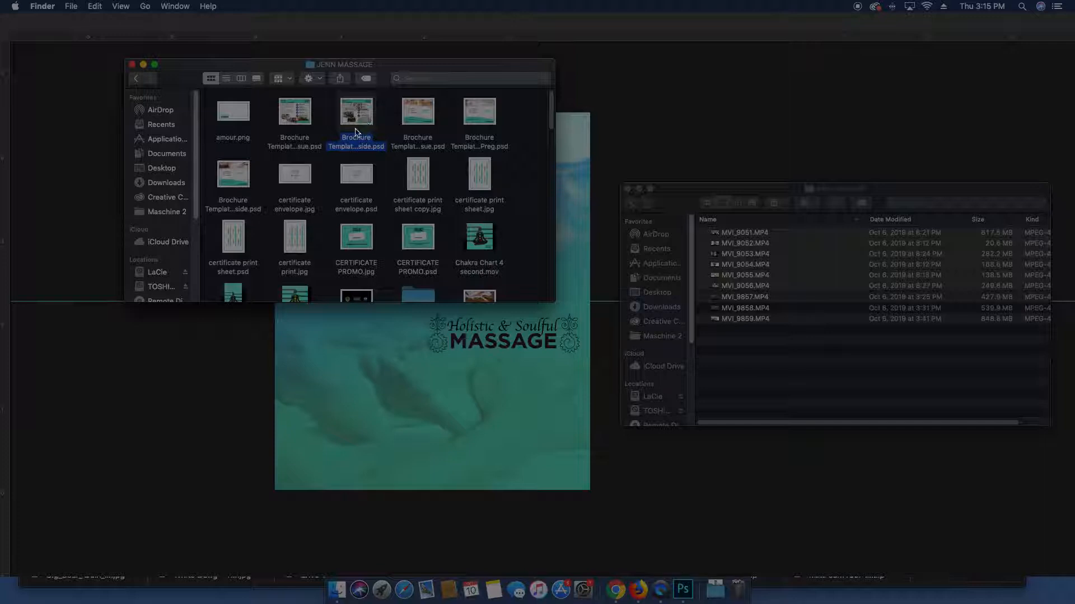
{"action": "scroll", "coordinate": [363, 235], "scroll_direction": "down", "scroll_amount": 10}
{"action": "left_click", "coordinate": [359, 279]}
{"action": "scroll", "coordinate": [360, 279], "scroll_direction": "down", "scroll_amount": 2}
{"action": "left_click", "coordinate": [297, 213]}
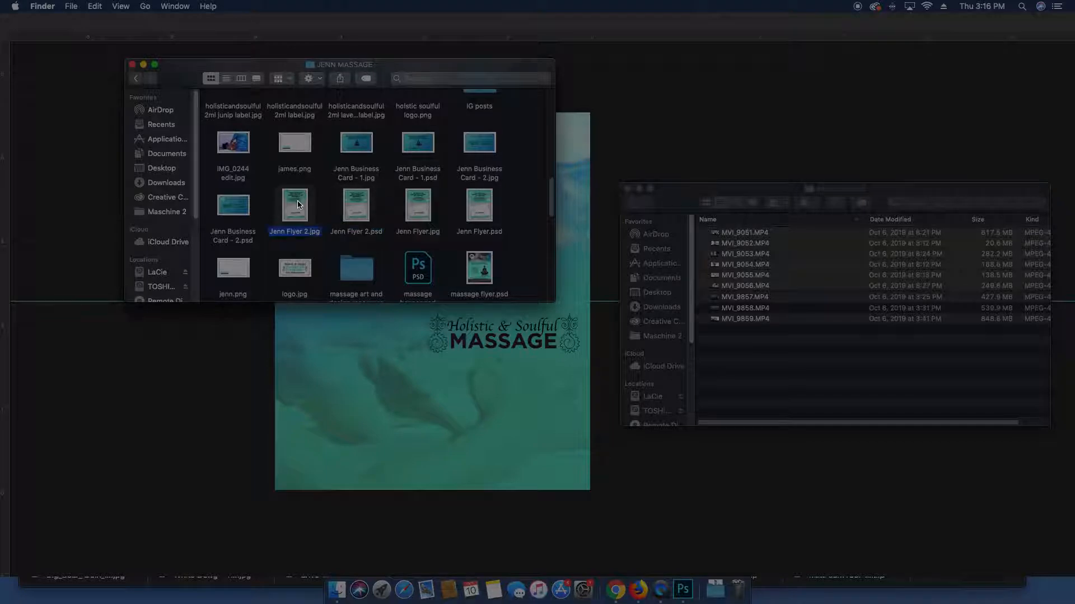
{"action": "key", "text": "space"}
{"action": "key", "text": "space"}
Preview massage flyer.psd and open it in Photoshop
{"action": "scroll", "coordinate": [389, 209], "scroll_direction": "down", "scroll_amount": 3}
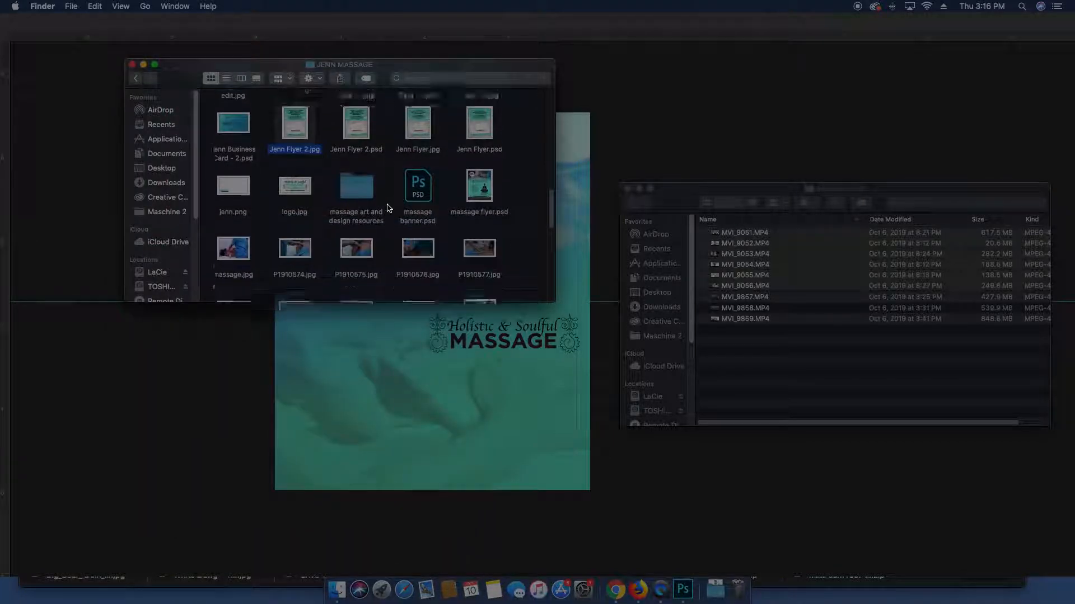
{"action": "left_click", "coordinate": [478, 183]}
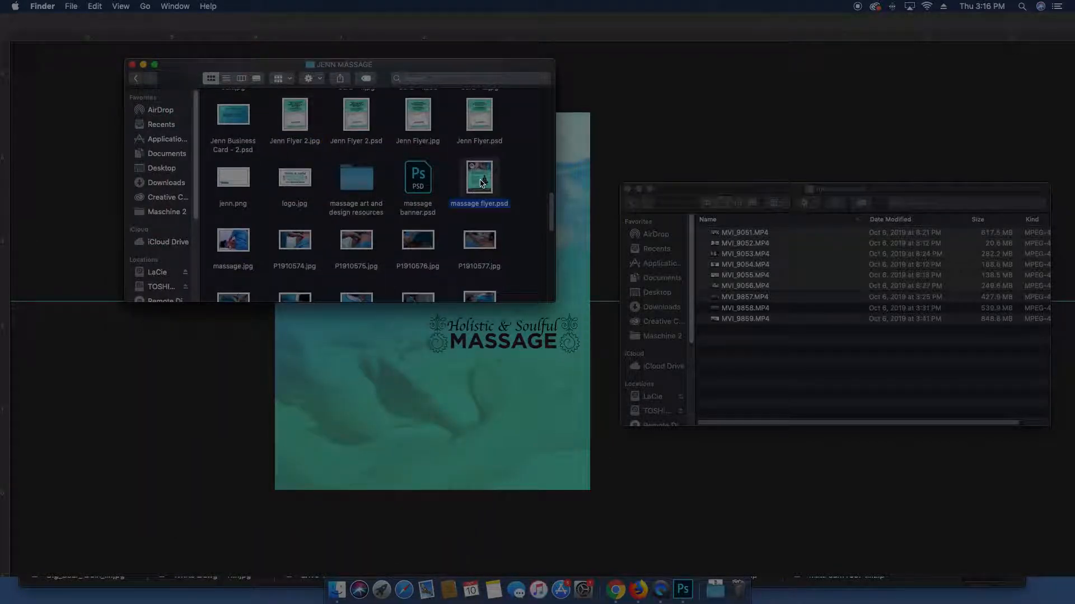
{"action": "key", "text": "space"}
{"action": "key", "text": "space"}
{"action": "double_click", "coordinate": [481, 183]}
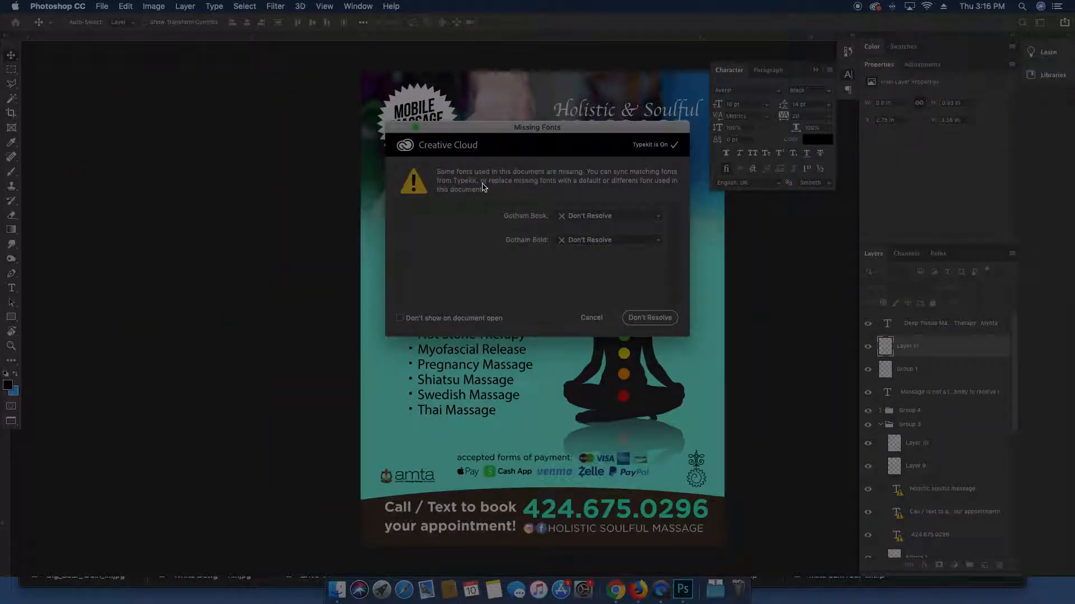
Dismiss the missing-fonts warning and drag the services bullet list into the tent card
{"action": "left_click", "coordinate": [594, 319]}
{"action": "left_click", "coordinate": [459, 340]}
{"action": "left_click_drag", "start_coordinate": [464, 342], "coordinate": [475, 274]}
{"action": "key", "text": "f"}
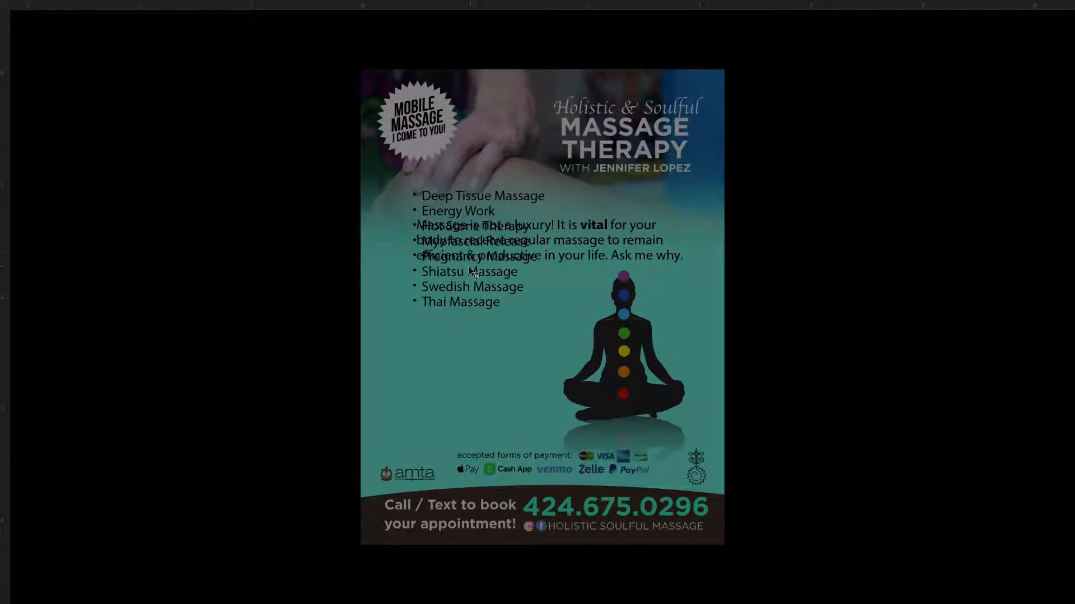
{"action": "key", "text": "f"}
{"action": "left_click_drag", "start_coordinate": [392, 264], "coordinate": [412, 279]}
Rotate the services list 180° so it reads upright and place it under the lower logo
{"action": "left_click_drag", "start_coordinate": [493, 320], "coordinate": [405, 425]}
{"action": "key", "text": "super+t"}
{"action": "left_click_drag", "start_coordinate": [420, 342], "coordinate": [259, 519]}
{"action": "key", "text": "Return"}
{"action": "left_click_drag", "start_coordinate": [339, 417], "coordinate": [526, 430]}
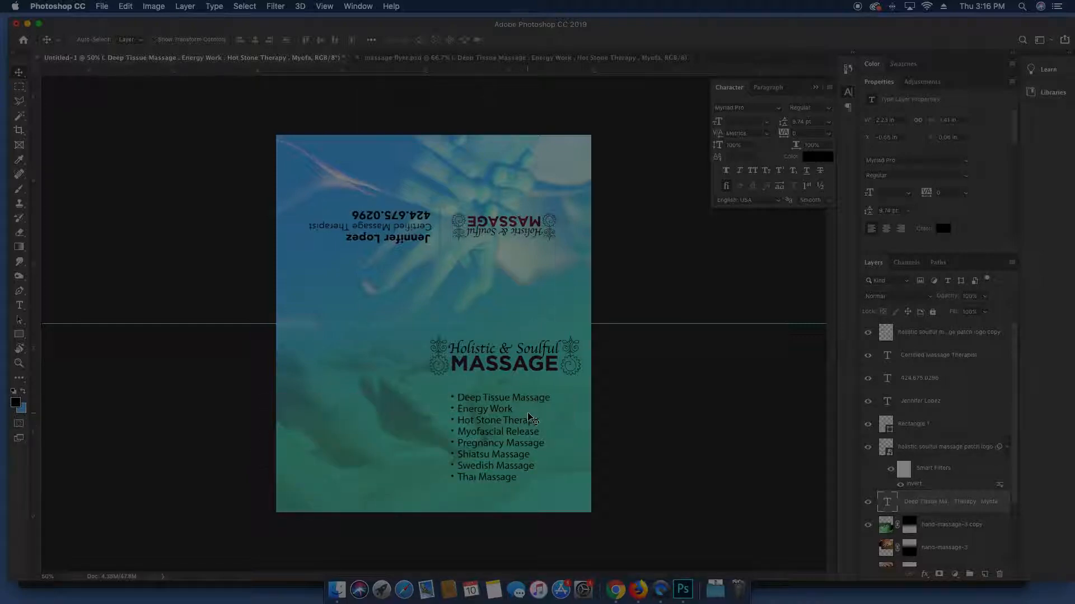
Nudge the services list, then undo and redo to compare its placement under the logo
{"action": "mouse_move", "coordinate": [532, 418]}
{"action": "left_mouse_down"}
{"action": "mouse_move", "coordinate": [342, 421]}
{"action": "mouse_move", "coordinate": [524, 412]}
{"action": "left_mouse_up"}
{"action": "key", "text": "super+z"}
{"action": "key", "text": "super+shift+z"}
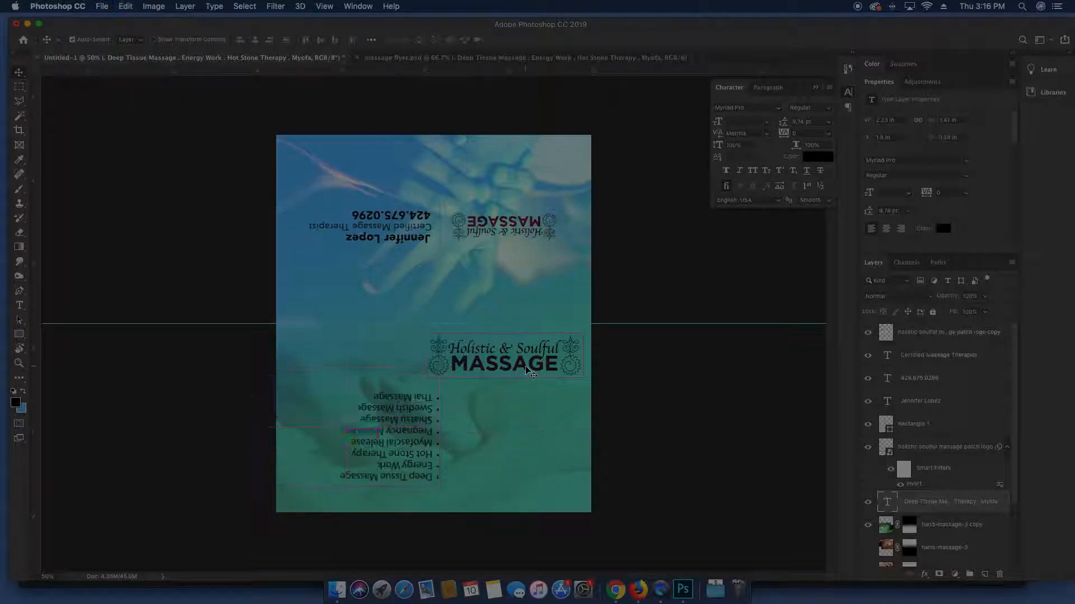
{"action": "key", "text": "super+z"}
{"action": "key", "text": "super+shift+z"}
Shift the lower MASSAGE logo left and move the services list right and down
{"action": "left_click_drag", "start_coordinate": [527, 365], "coordinate": [389, 364]}
{"action": "left_click", "coordinate": [494, 436]}
{"action": "left_click_drag", "start_coordinate": [492, 436], "coordinate": [513, 442]}
{"action": "double_click", "coordinate": [514, 444]}
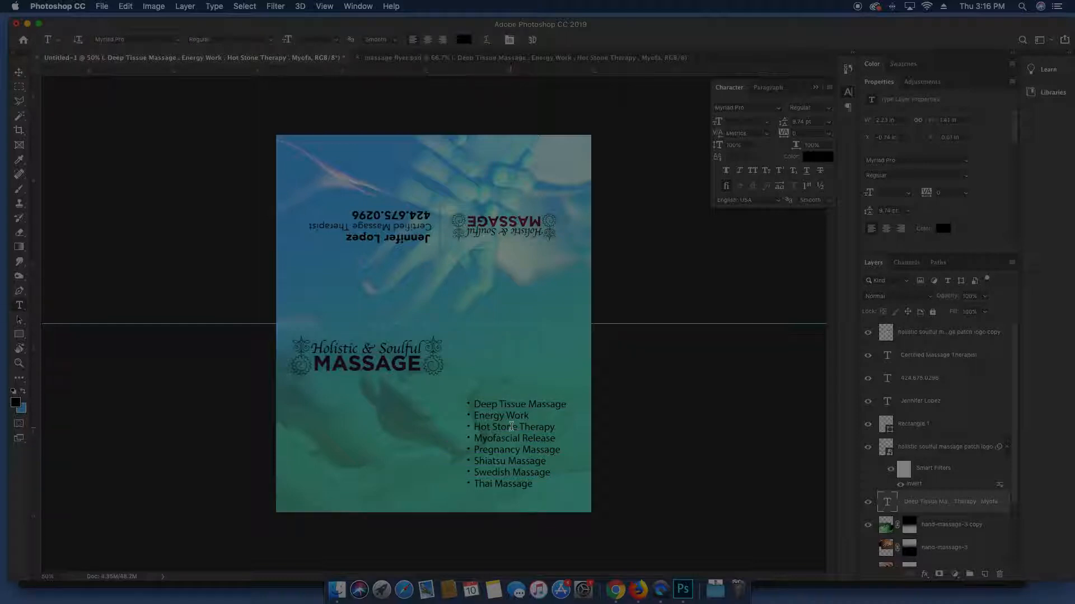
Set all the services list text in Avenir Roman and nudge the list slightly up and left
{"action": "key", "text": "super+a"}
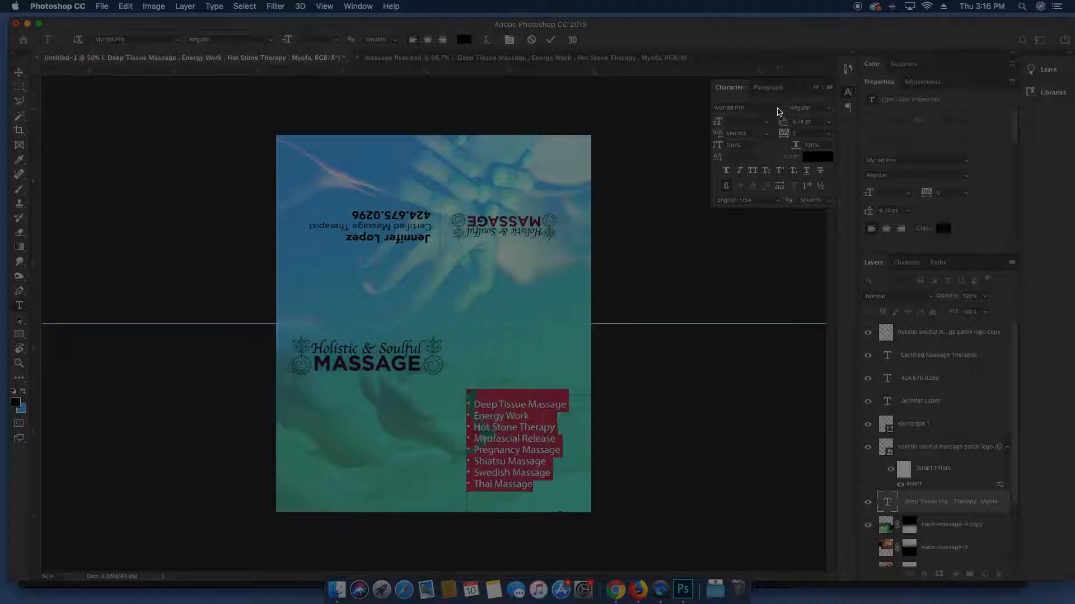
{"action": "left_click", "coordinate": [777, 108]}
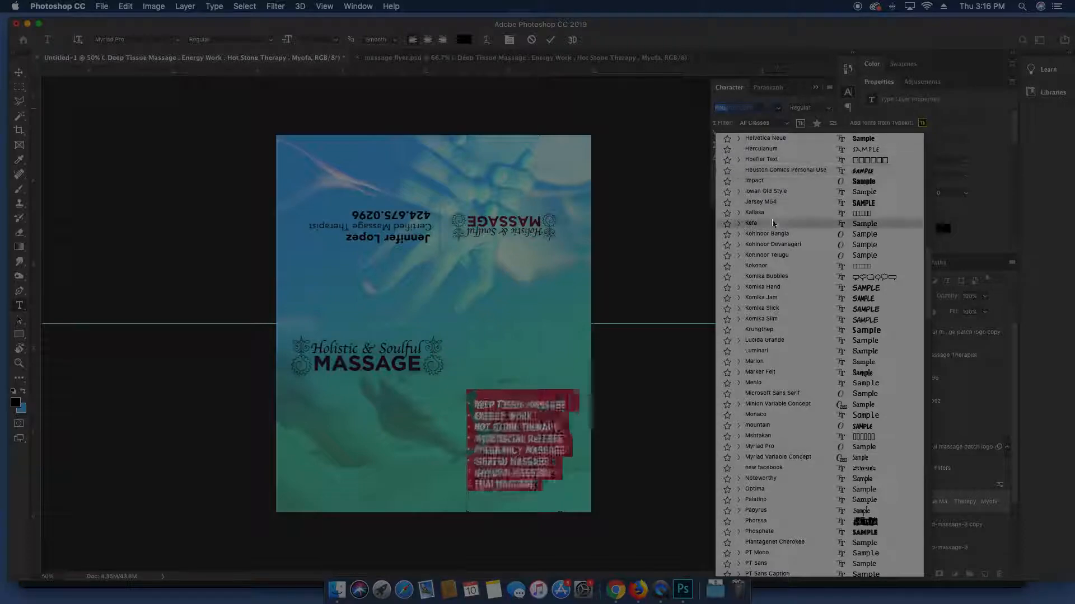
{"action": "scroll", "coordinate": [771, 215], "scroll_direction": "up", "scroll_amount": 12}
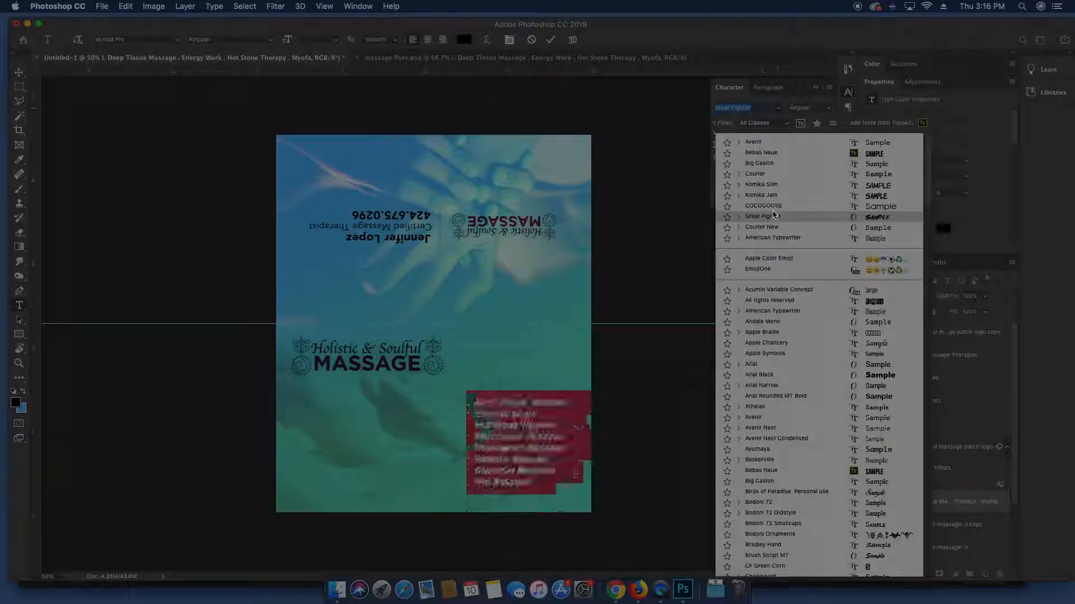
{"action": "left_click", "coordinate": [778, 142]}
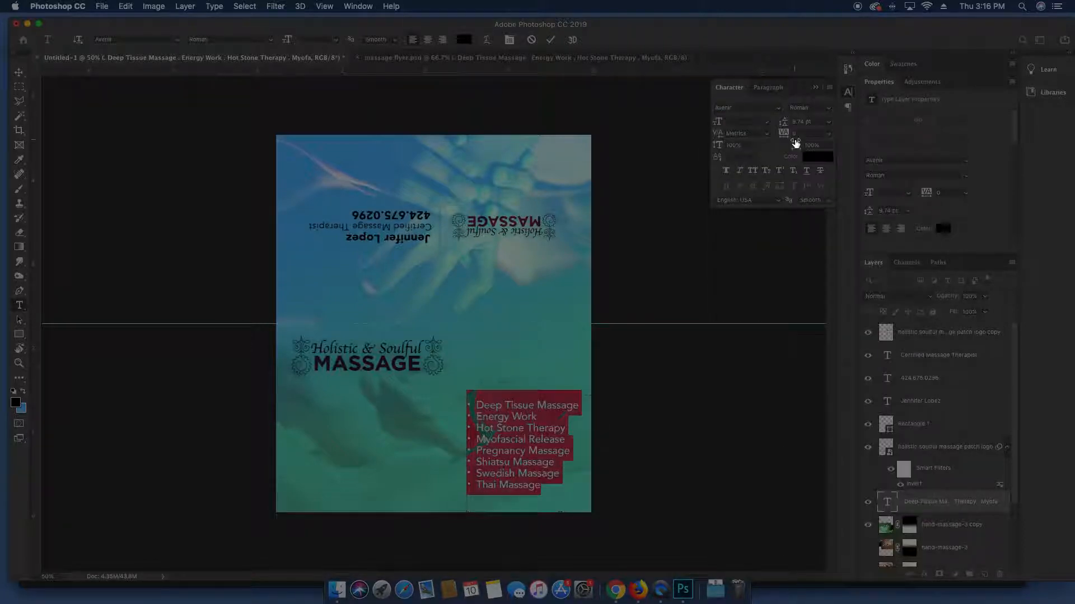
{"action": "left_click", "coordinate": [918, 503]}
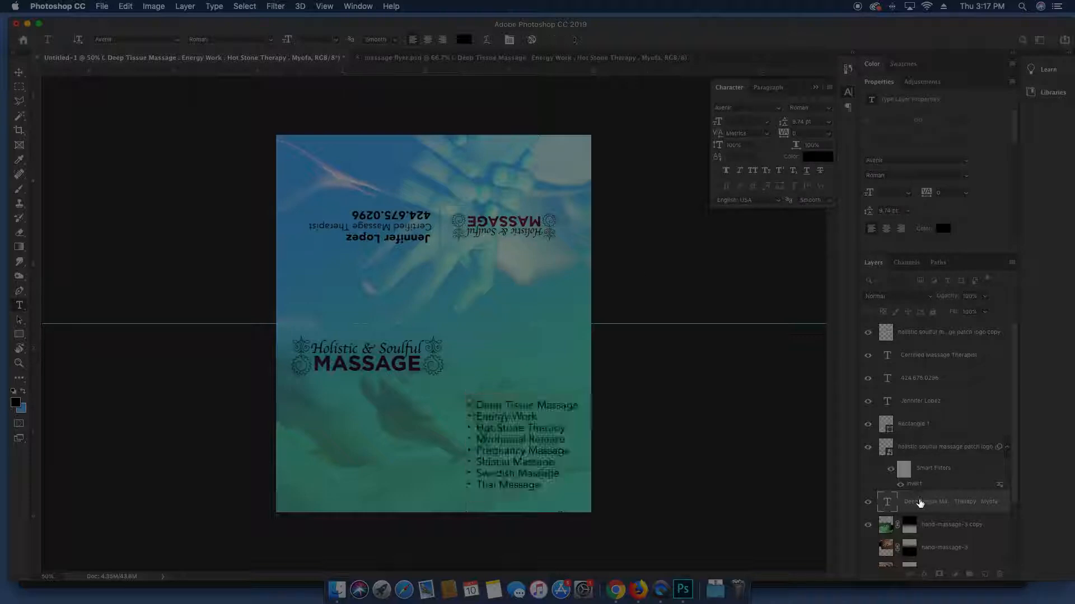
{"action": "key", "text": "v"}
{"action": "left_click_drag", "start_coordinate": [548, 451], "coordinate": [533, 444]}
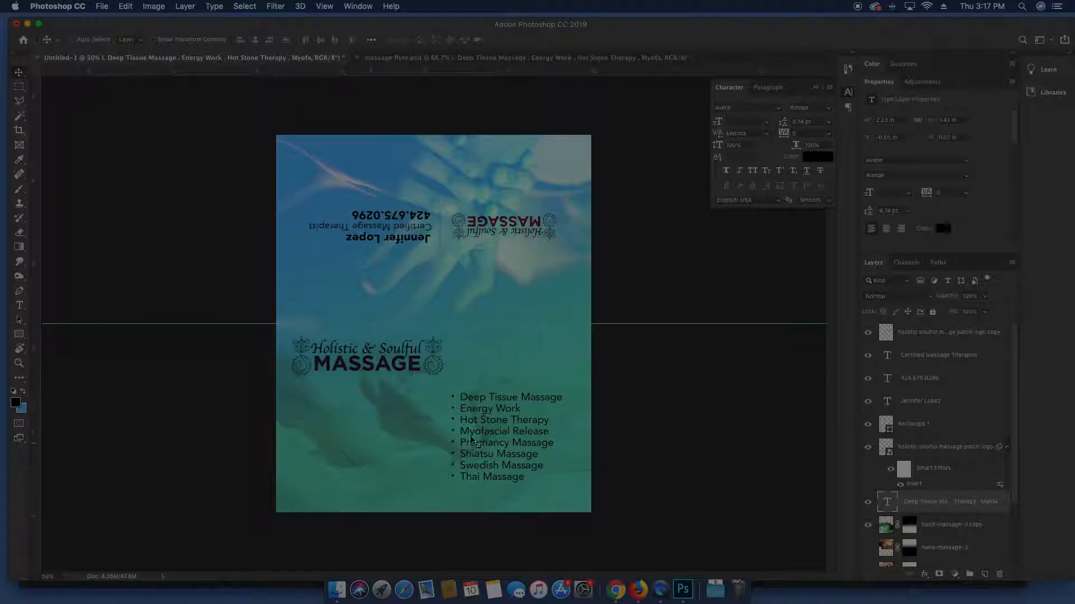
Duplicate the therapist's name text layer and move the copy above the services list
{"action": "left_click_drag", "start_coordinate": [493, 424], "coordinate": [493, 428]}
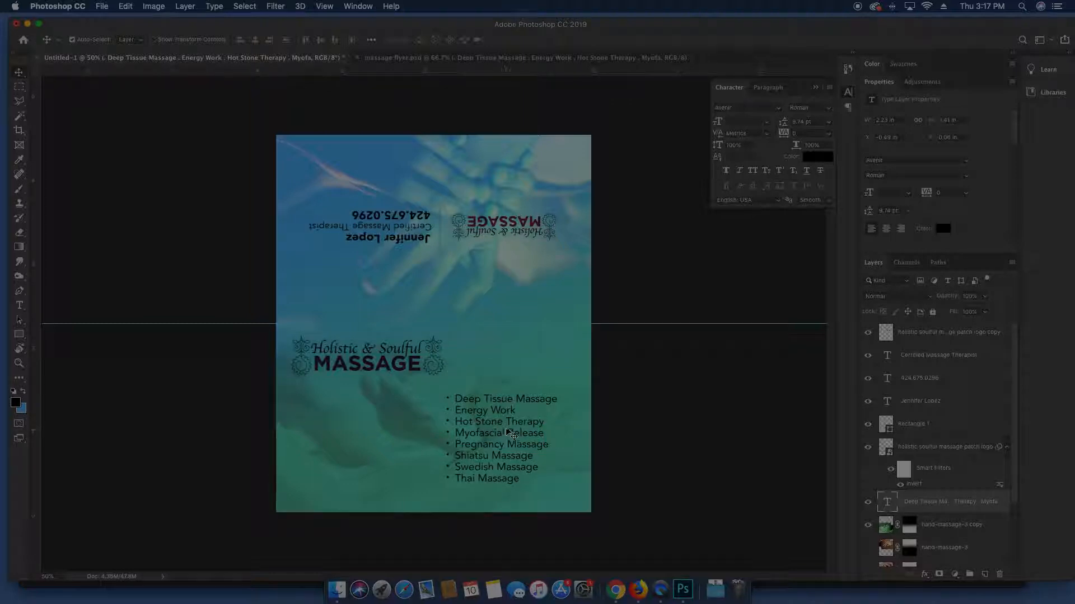
{"action": "left_click", "coordinate": [410, 238], "text": "super"}
{"action": "key", "text": "super+j"}
{"action": "left_click_drag", "start_coordinate": [410, 238], "coordinate": [511, 384]}
{"action": "key", "text": "super+t"}
{"action": "key", "text": "Return"}
Change the copied text to 'Modalities' and align the heading with the list
{"action": "double_click", "coordinate": [509, 383]}
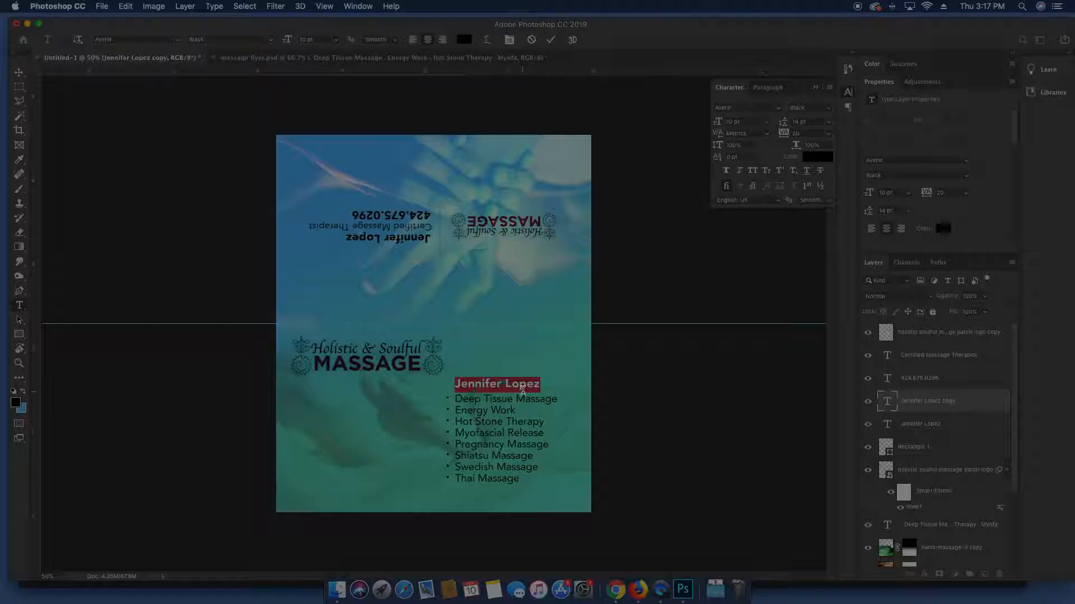
{"action": "type", "text": "Modalities"}
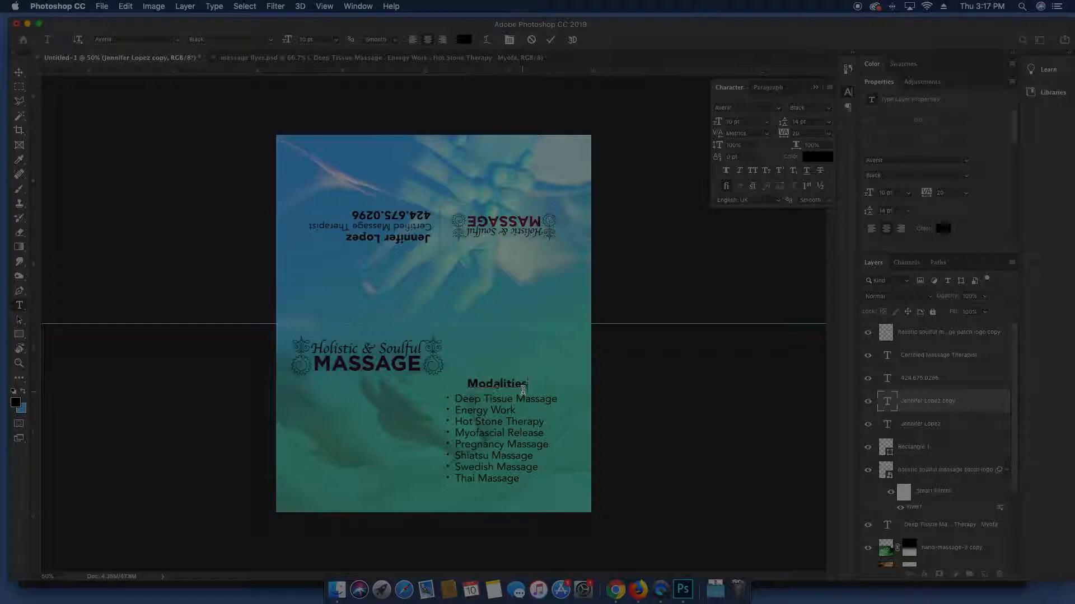
{"action": "key", "text": "Escape"}
{"action": "key", "text": "v"}
{"action": "left_click_drag", "start_coordinate": [571, 384], "coordinate": [550, 381]}
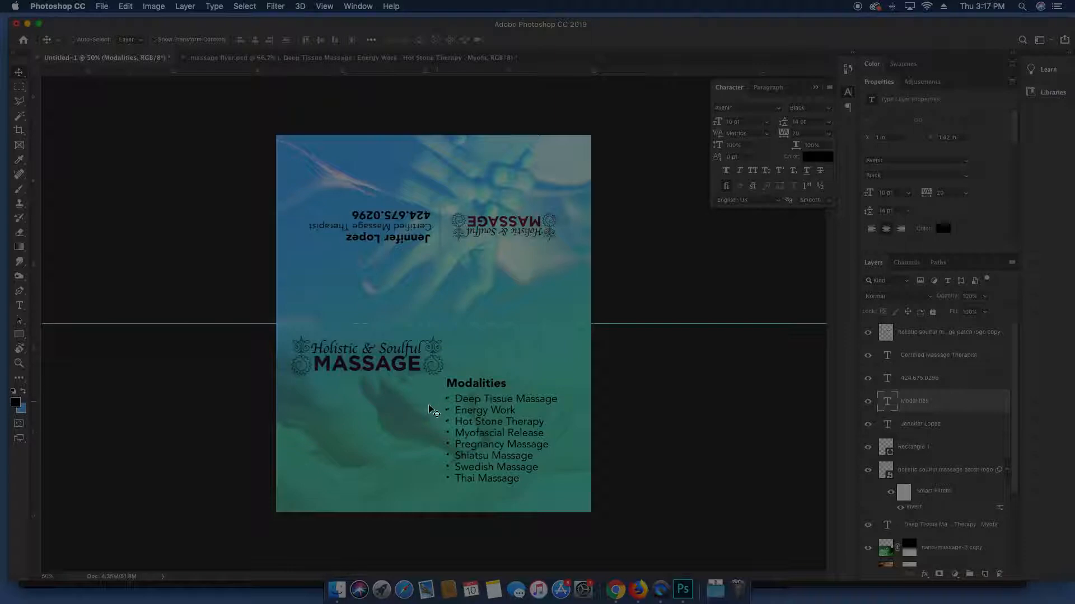
Move the Modalities heading and list together, then rotate the canvas view 180°
{"action": "left_click", "coordinate": [498, 415], "text": "shift+super"}
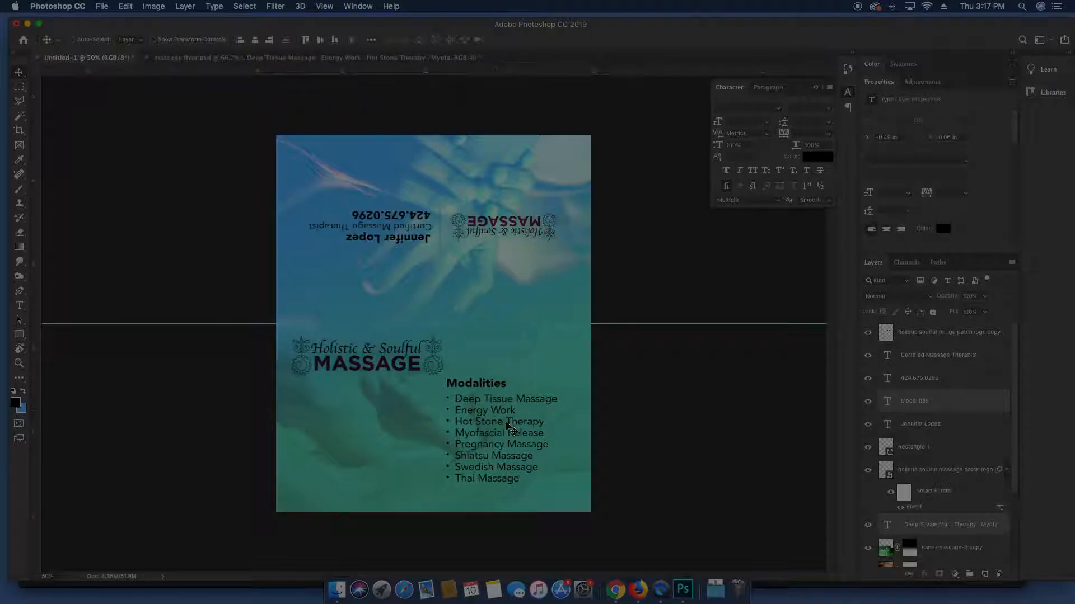
{"action": "left_click_drag", "start_coordinate": [505, 407], "coordinate": [516, 413]}
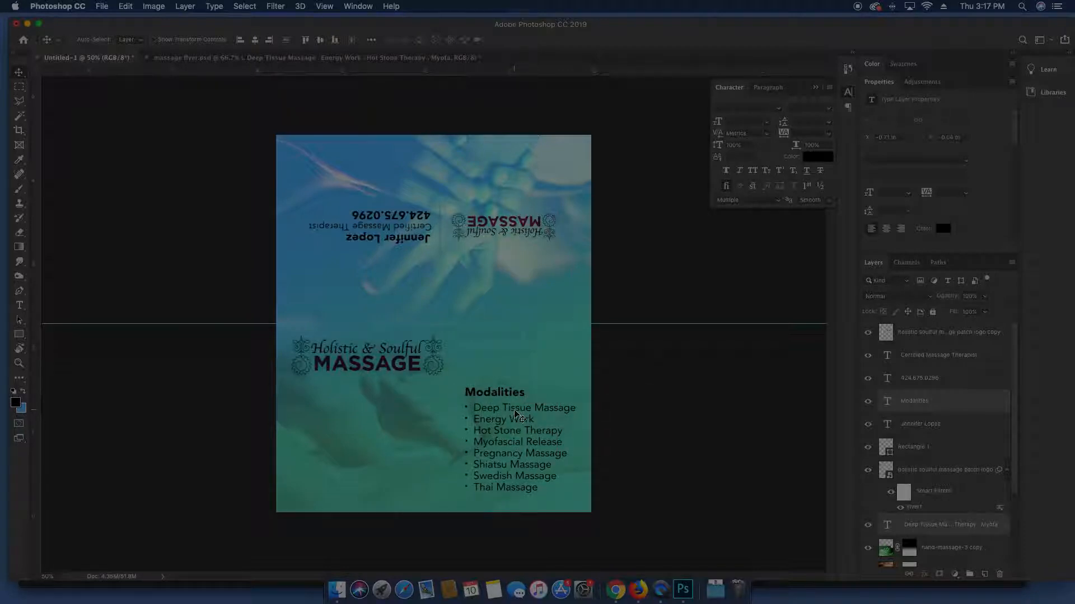
{"action": "left_click", "coordinate": [152, 6]}
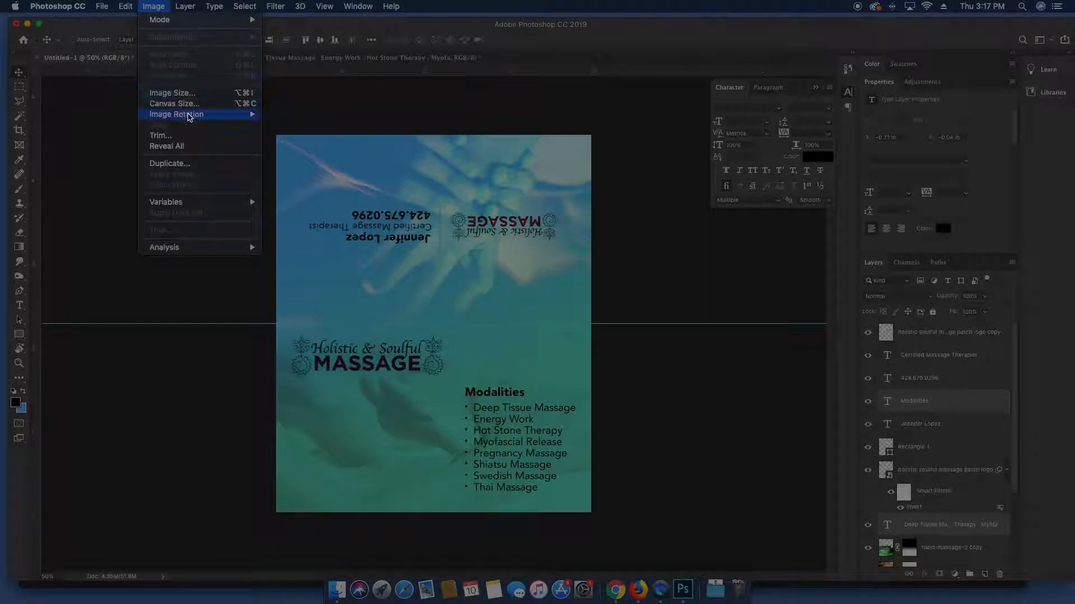
{"action": "left_click", "coordinate": [463, 294]}
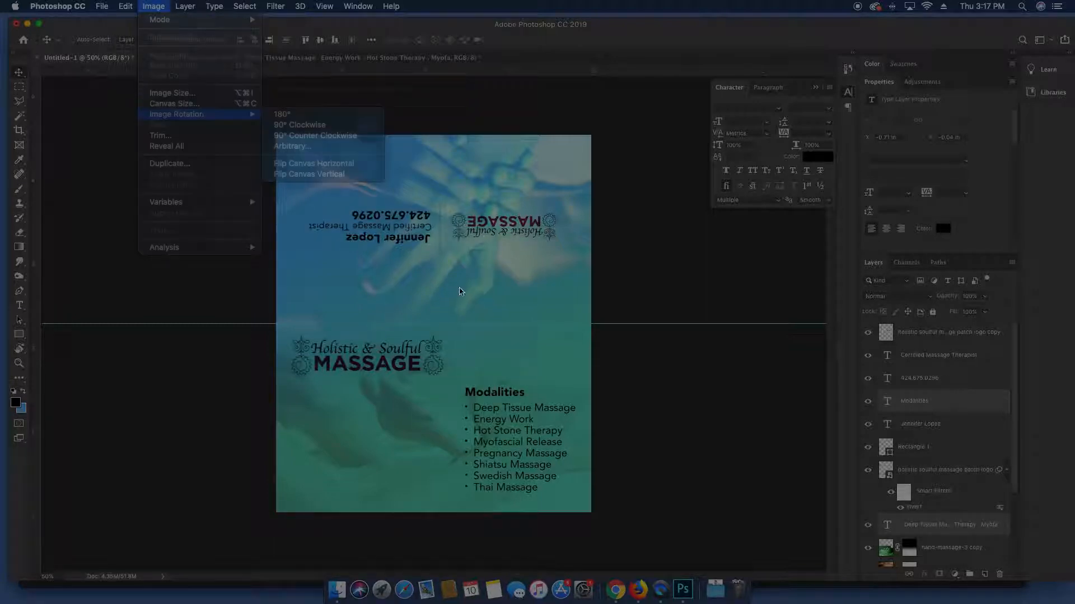
{"action": "left_click", "coordinate": [18, 354]}
{"action": "left_click_drag", "start_coordinate": [317, 261], "coordinate": [533, 352]}
{"action": "key", "text": "v"}
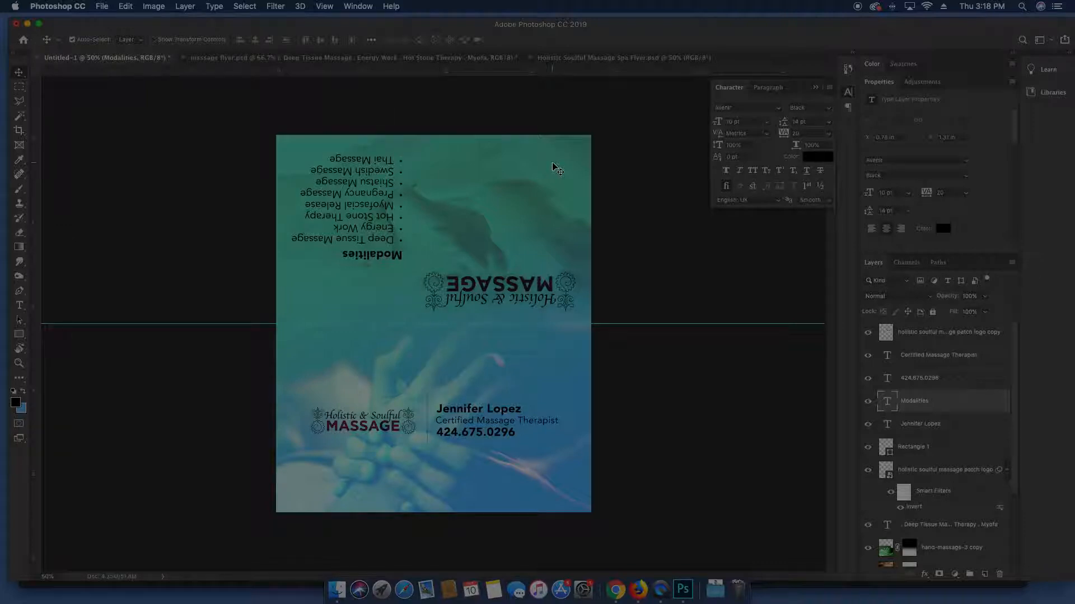
Save the card as Folded Massage Therapy Biz Card-1.psd in the JENN MASSAGE folder, then start a new document
{"action": "key", "text": "super+s"}
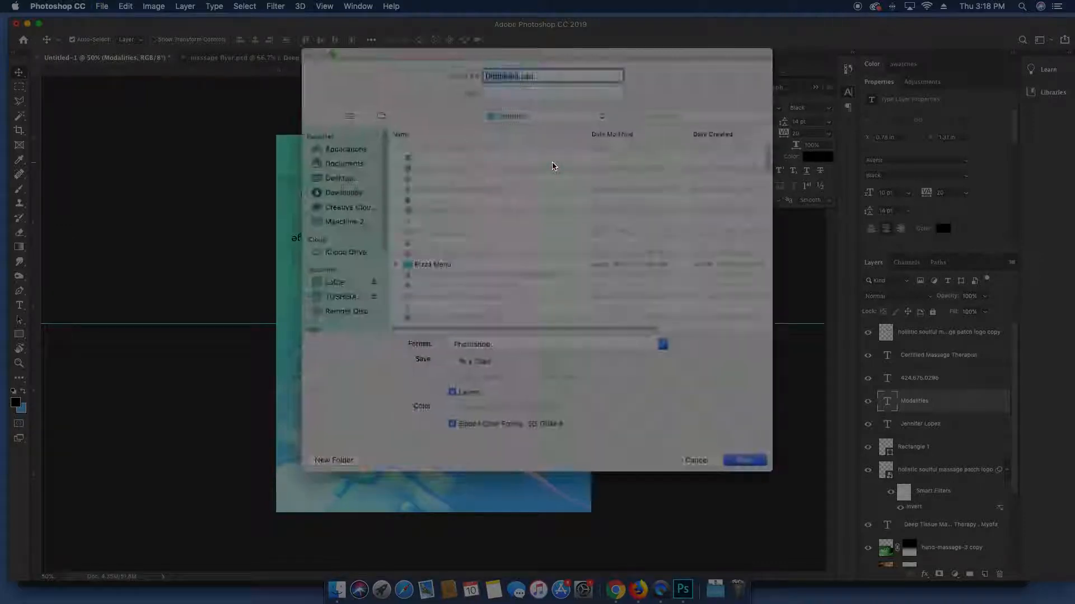
{"action": "type", "text": "MFolded Massage Therapy Biz Car"}
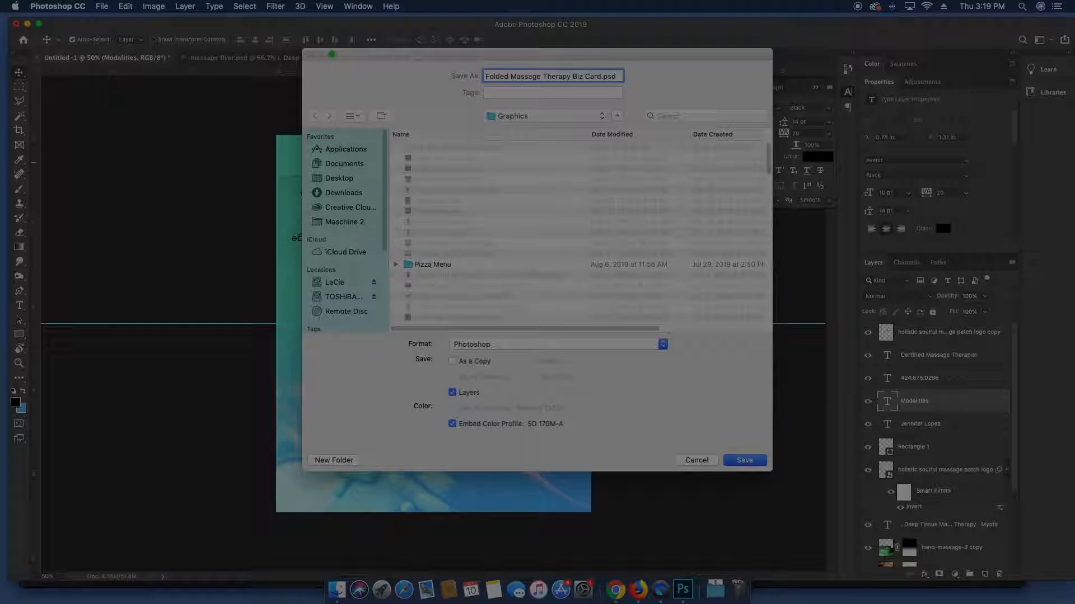
{"action": "left_click", "coordinate": [557, 114]}
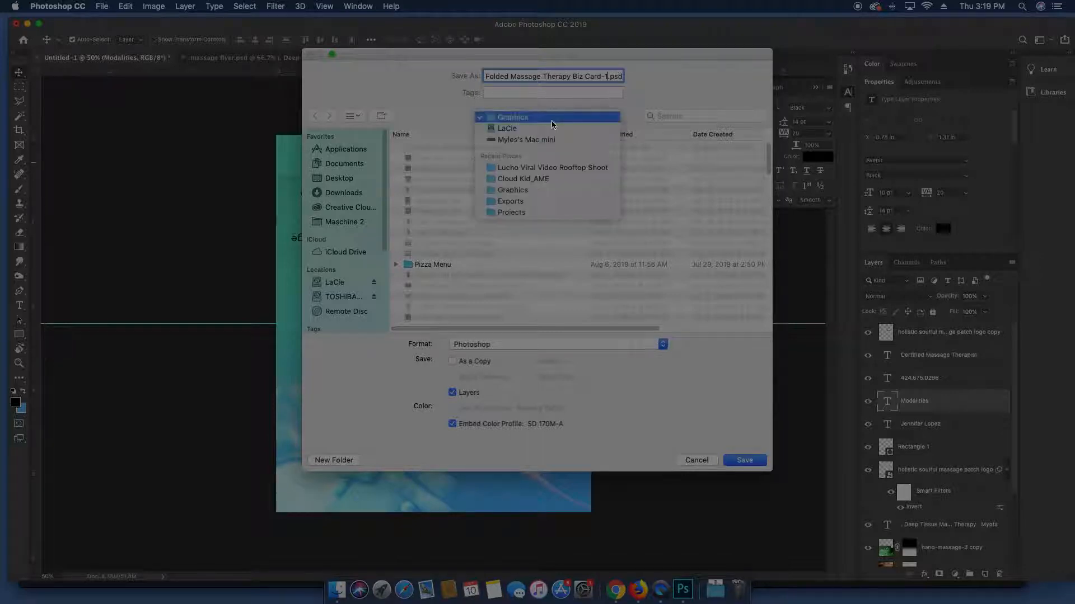
{"action": "left_click", "coordinate": [525, 260]}
{"action": "left_click", "coordinate": [525, 267]}
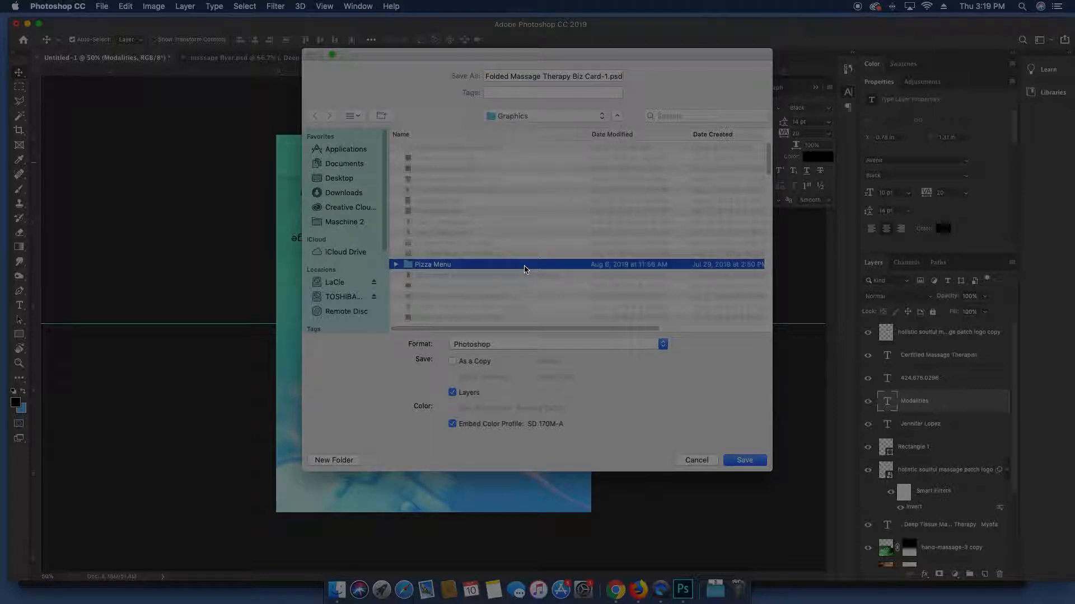
{"action": "key", "text": "j"}
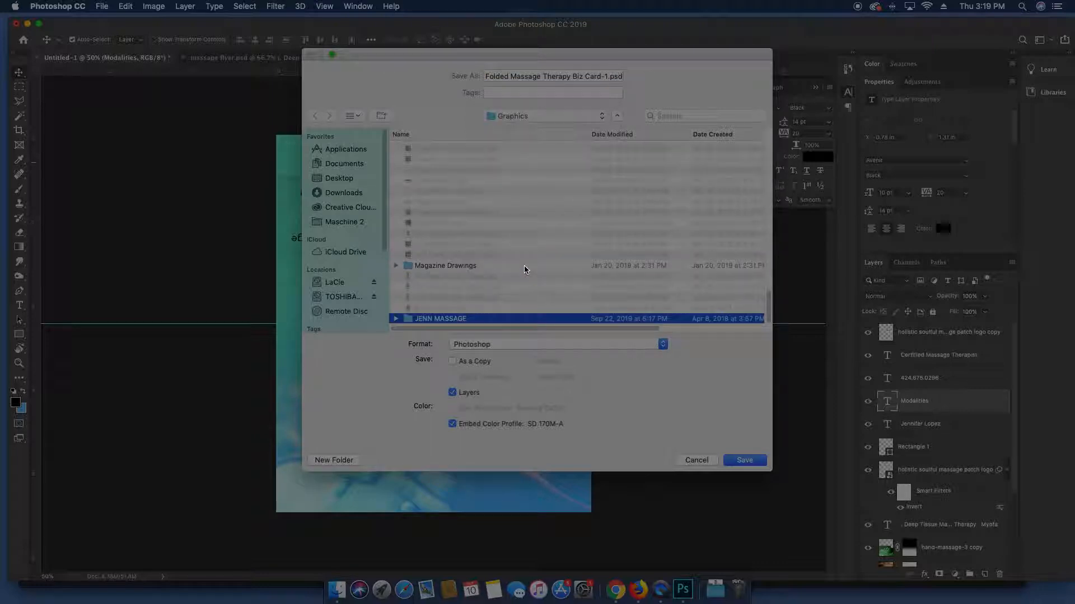
{"action": "double_click", "coordinate": [419, 320]}
{"action": "left_click", "coordinate": [746, 462]}
{"action": "left_click", "coordinate": [675, 240]}
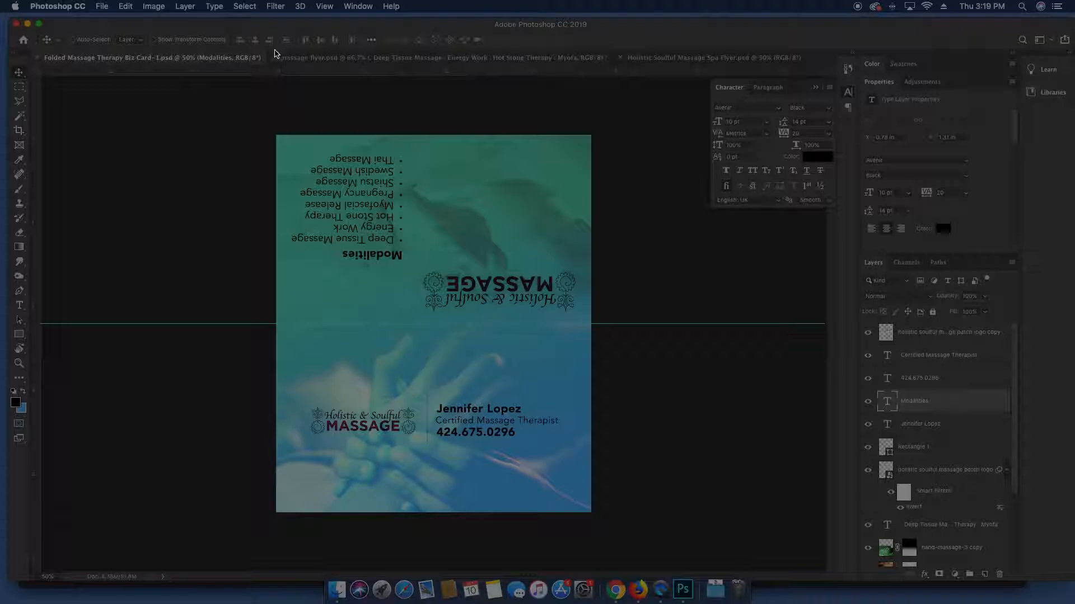
{"action": "left_click", "coordinate": [102, 6]}
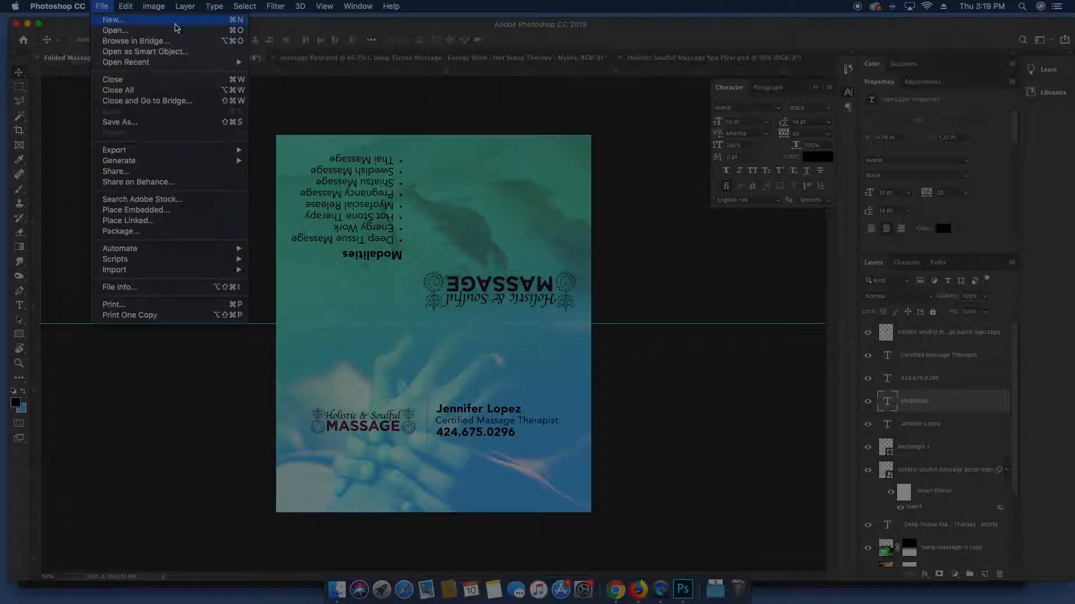
{"action": "left_click", "coordinate": [155, 21]}
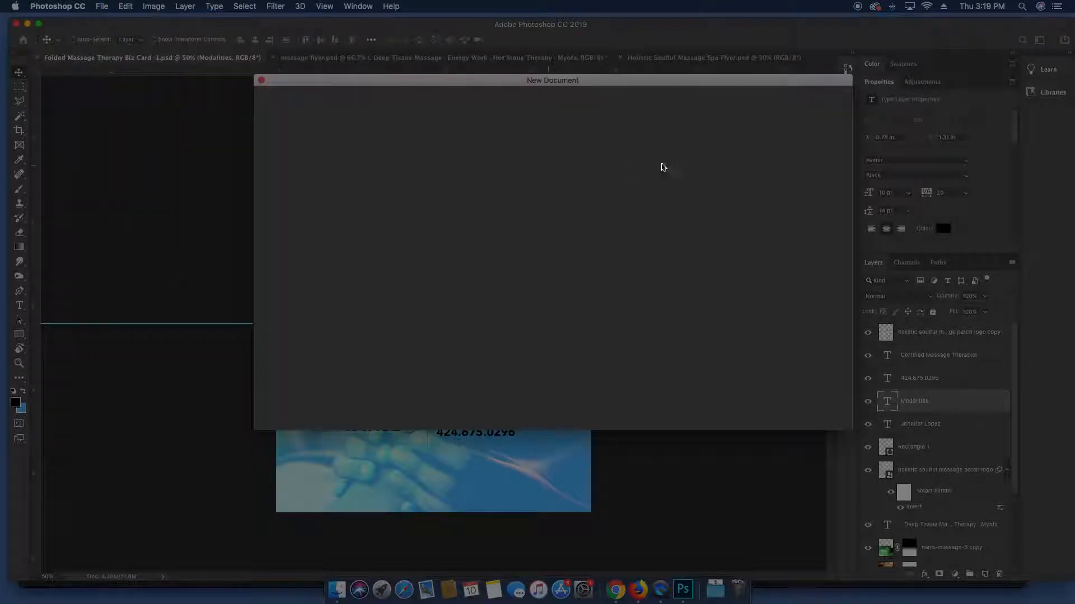
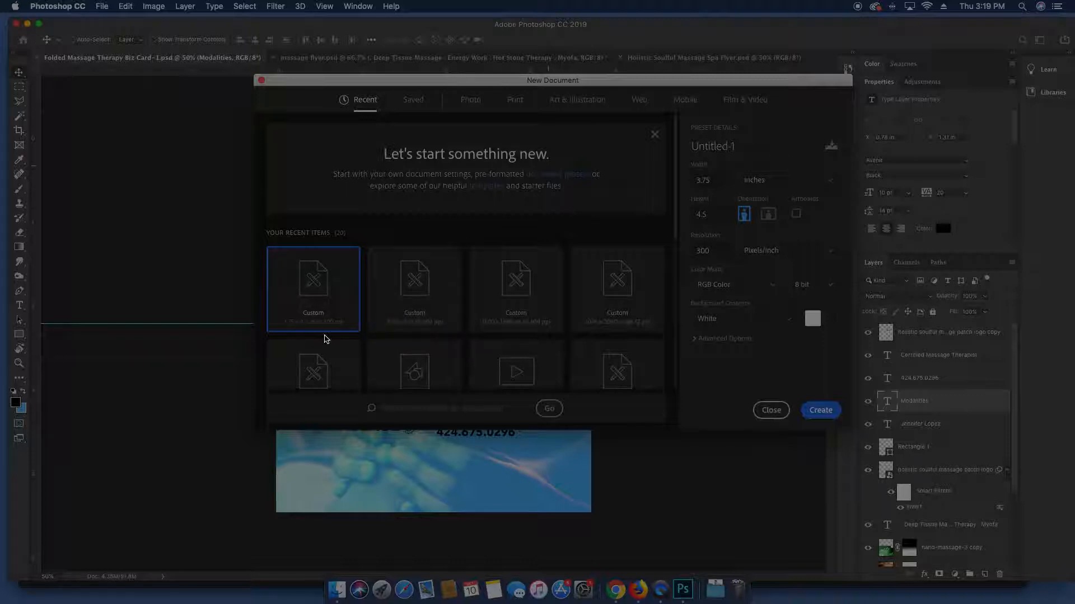
Create the 3.75 × 4.5 inch document, fit it on screen, and place it beside the business card
{"action": "left_click", "coordinate": [821, 411]}
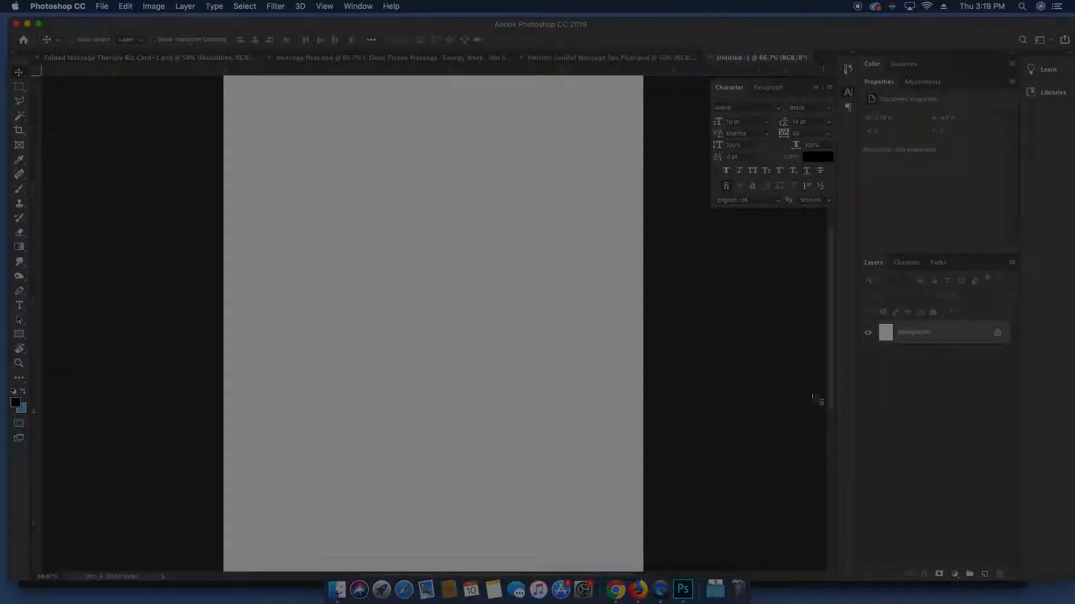
{"action": "key", "text": "super+minus"}
{"action": "key", "text": "super+i"}
{"action": "key", "text": "super+i"}
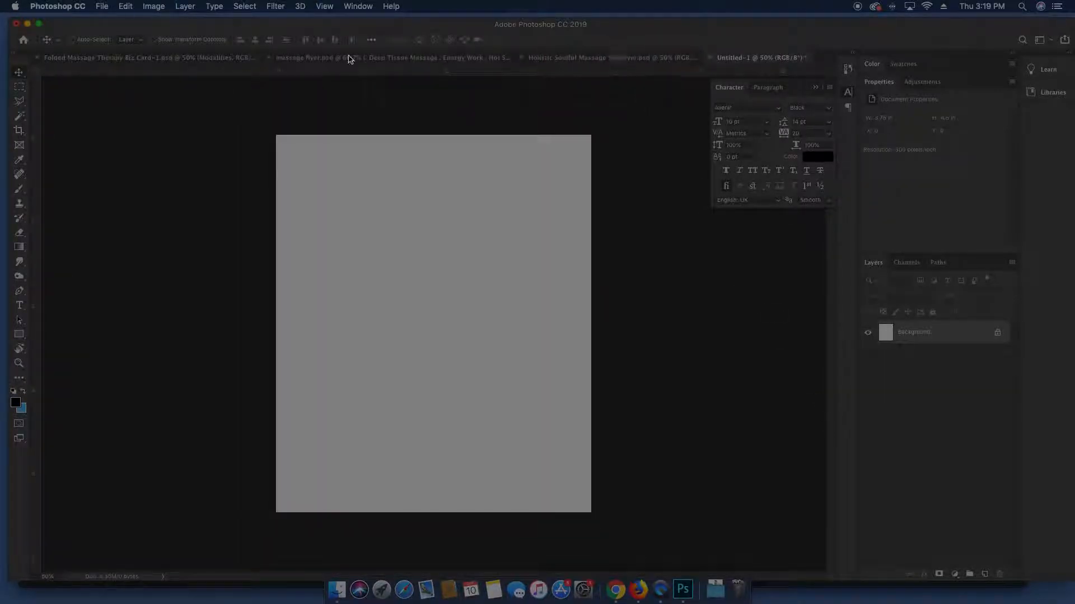
{"action": "left_click_drag", "start_coordinate": [748, 57], "coordinate": [314, 56]}
Select gradient Layer 1 and Layer 2 in the business card, then return to Untitled-1
{"action": "left_click", "coordinate": [172, 56]}
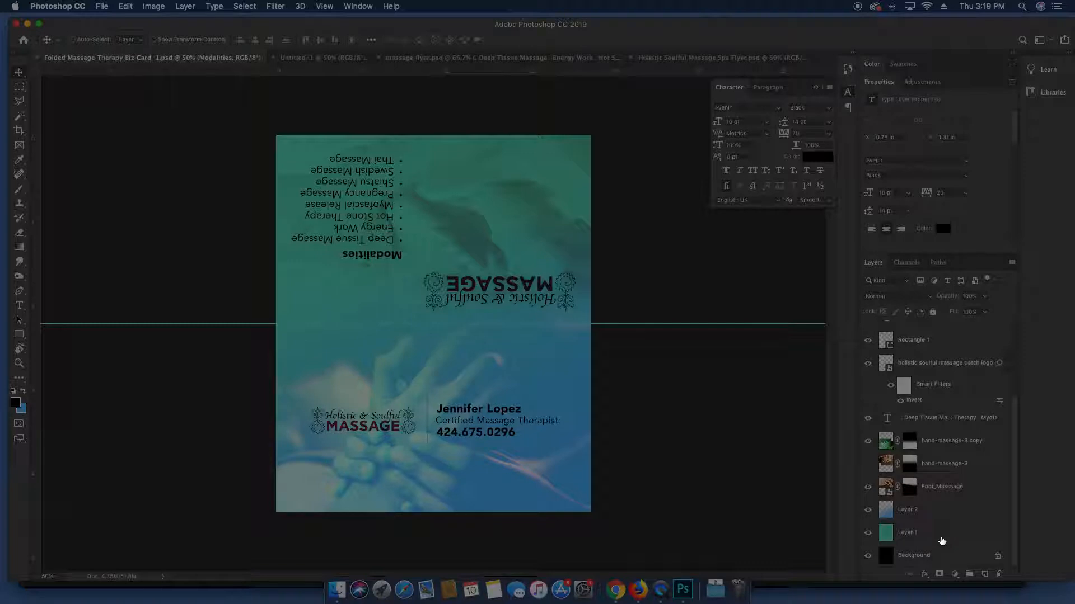
{"action": "left_click", "coordinate": [943, 534]}
{"action": "left_click", "coordinate": [946, 507], "text": "shift"}
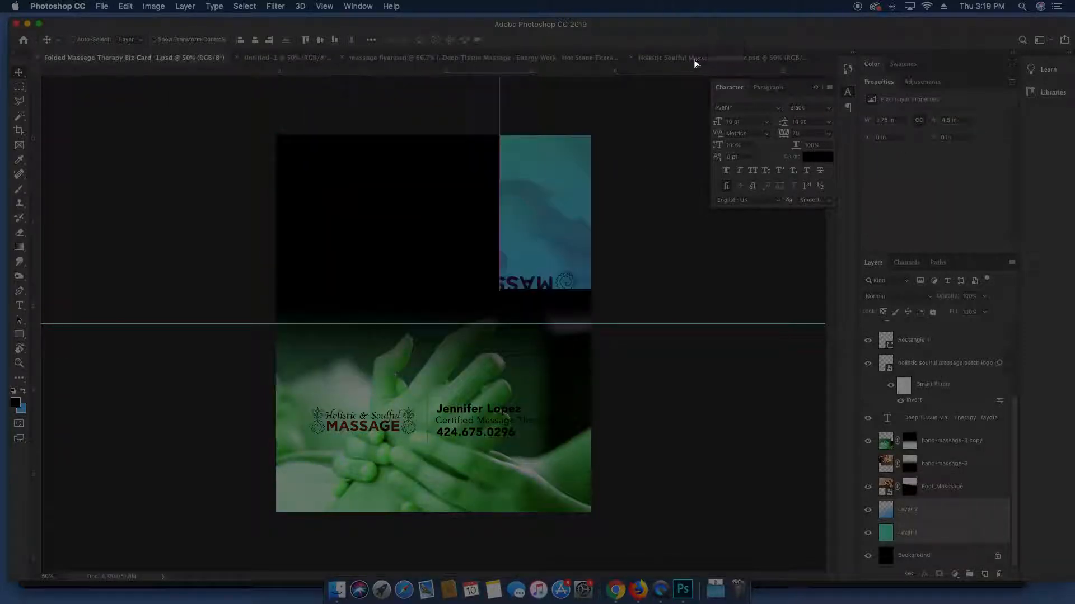
{"action": "left_click", "coordinate": [696, 60]}
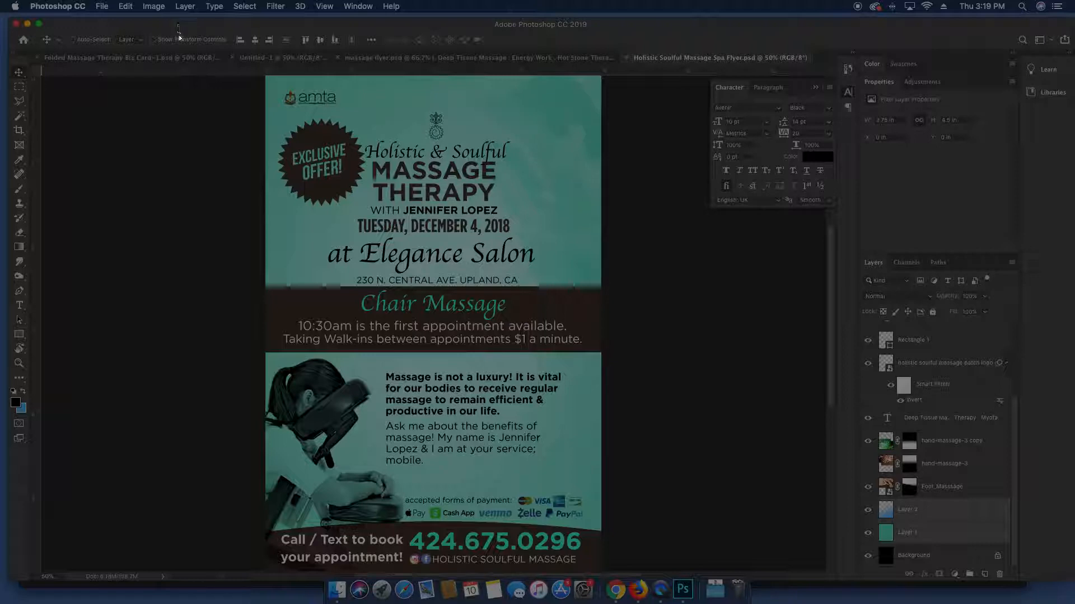
{"action": "left_click", "coordinate": [261, 62]}
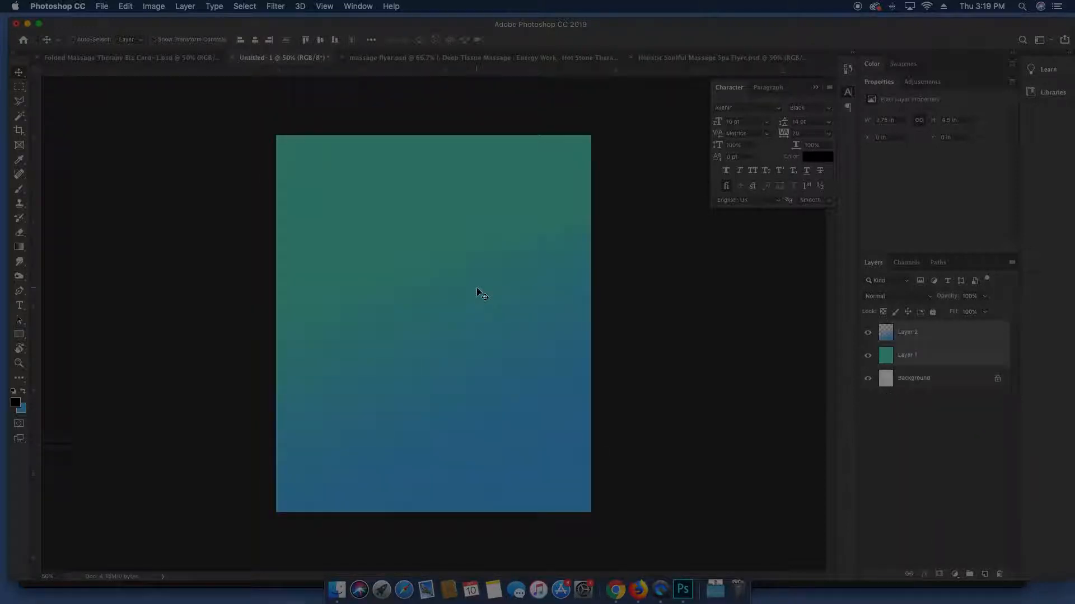
Add a horizontal middle guide and bring the Holistic & Soulful MASSAGE logo to the card's top-left
{"action": "left_click_drag", "start_coordinate": [468, 72], "coordinate": [482, 327]}
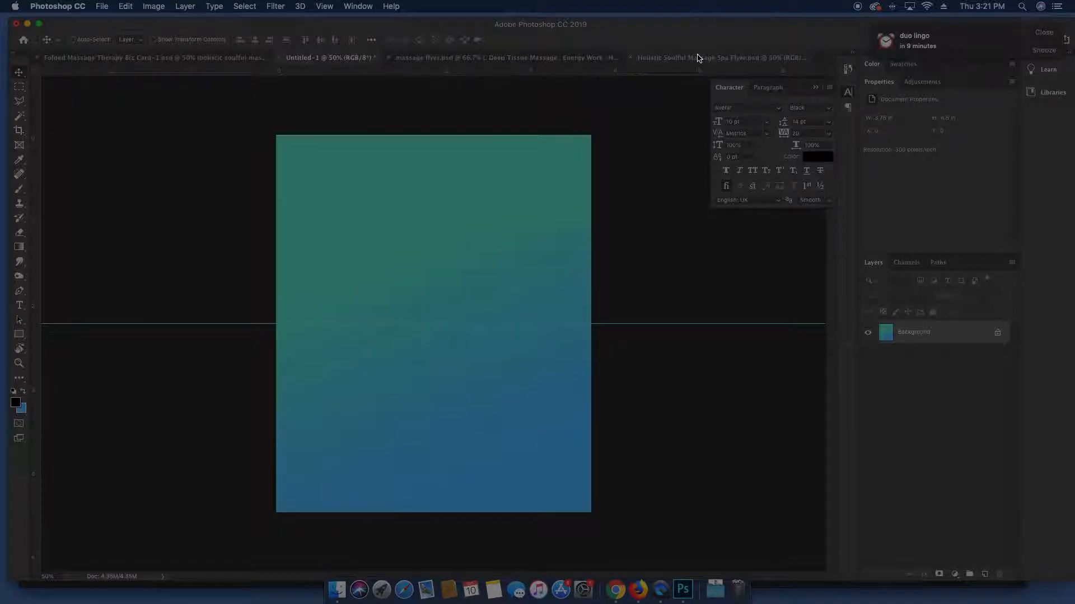
{"action": "left_click", "coordinate": [241, 58]}
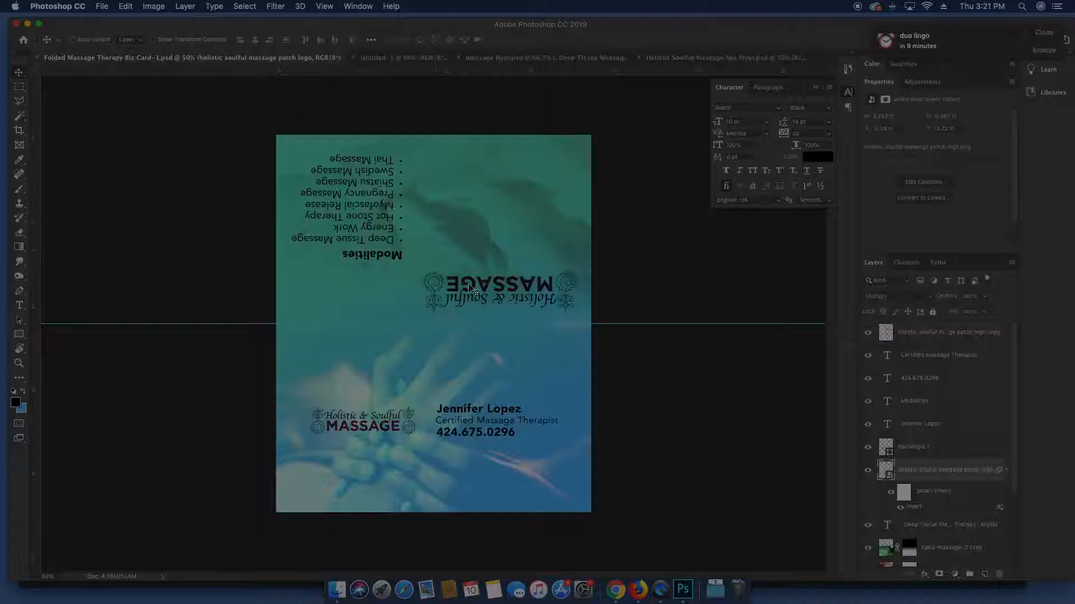
{"action": "left_click_drag", "start_coordinate": [407, 444], "coordinate": [414, 252]}
{"action": "left_click_drag", "start_coordinate": [419, 484], "coordinate": [402, 231]}
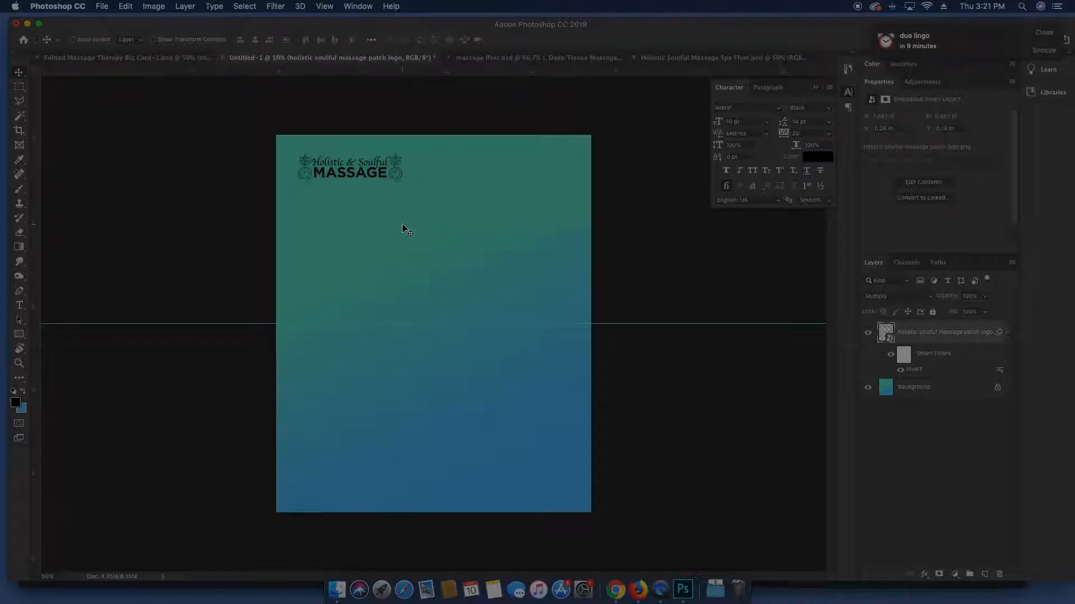
Drag the meditation figure (gift card idea 7) from the massage flyer into the card
{"action": "left_click", "coordinate": [576, 60]}
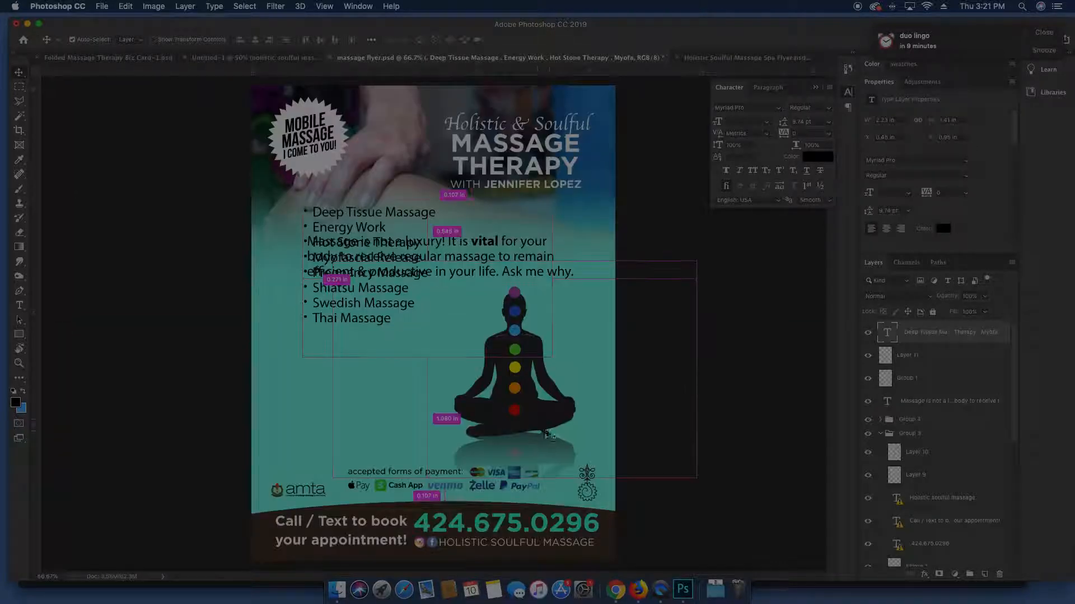
{"action": "left_click", "coordinate": [539, 421], "text": "super"}
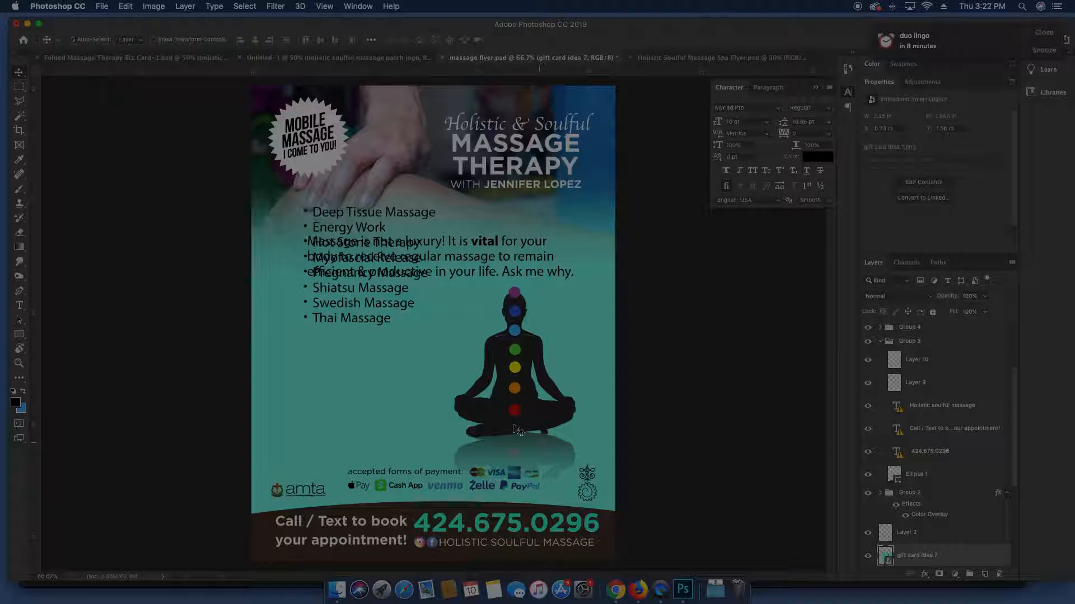
{"action": "left_click_drag", "start_coordinate": [518, 426], "coordinate": [493, 324]}
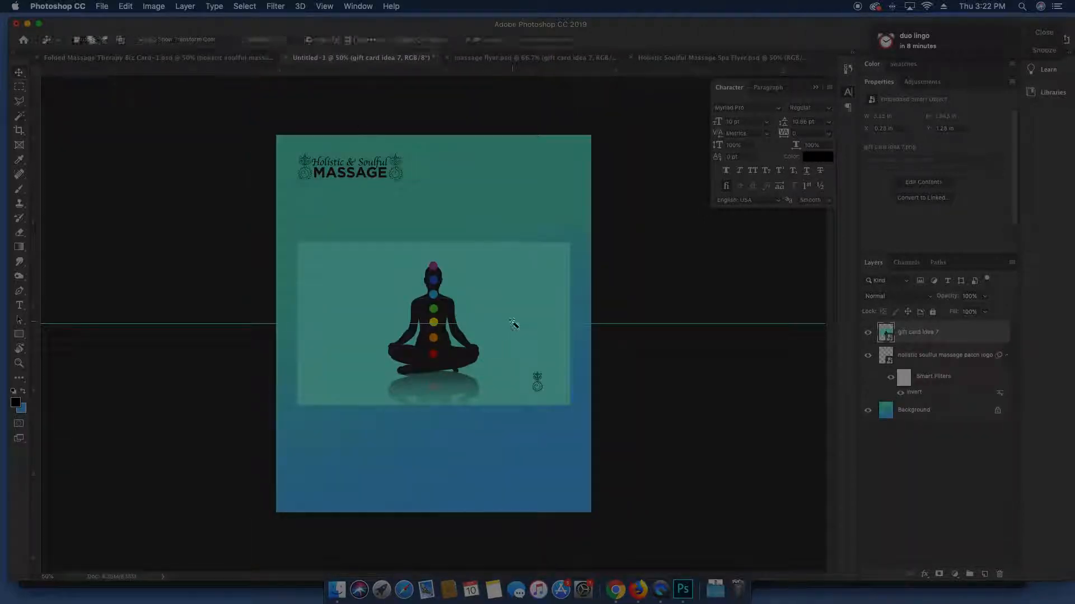
{"action": "left_click_drag", "start_coordinate": [511, 324], "coordinate": [465, 241]}
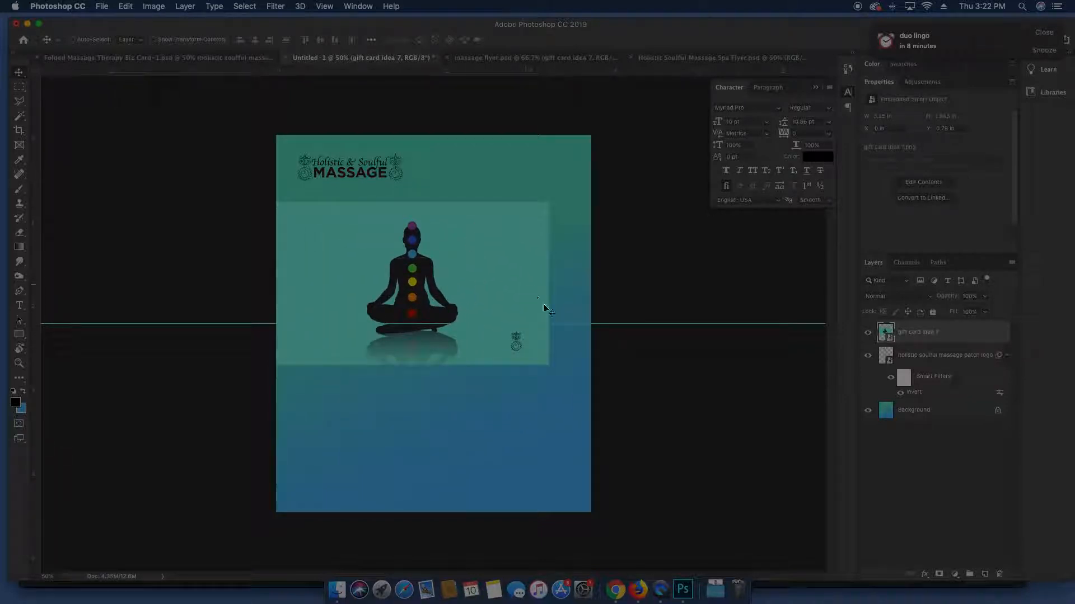
Enlarge the chakra figure with Free Transform and centre it on the card
{"action": "key", "text": "super+t"}
{"action": "left_click_drag", "start_coordinate": [545, 363], "coordinate": [759, 489]}
{"action": "key", "text": "Return"}
{"action": "left_click_drag", "start_coordinate": [654, 372], "coordinate": [576, 355]}
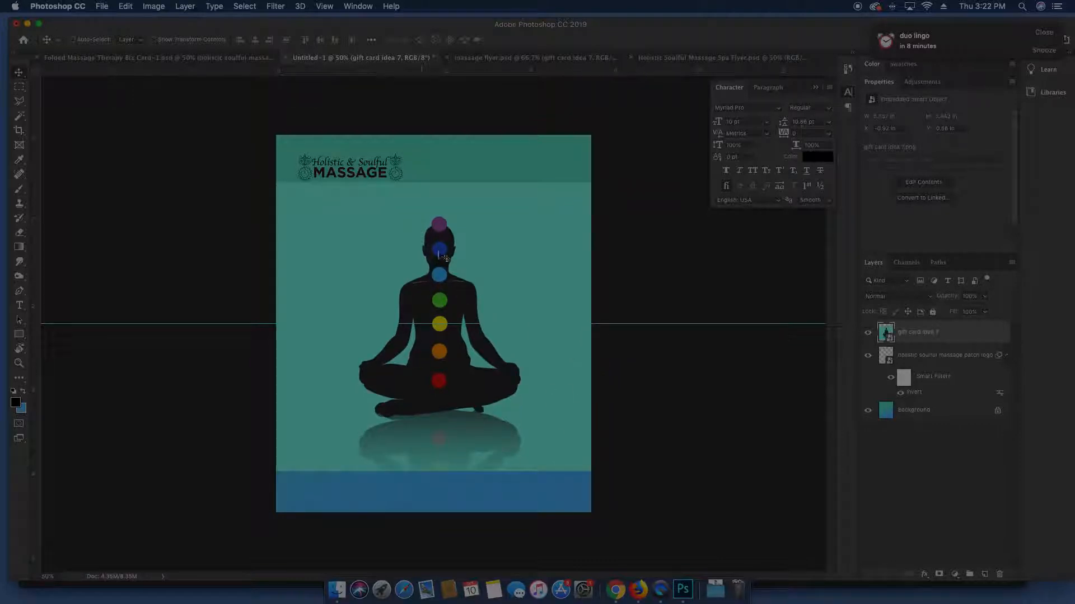
{"action": "left_click_drag", "start_coordinate": [501, 247], "coordinate": [497, 252]}
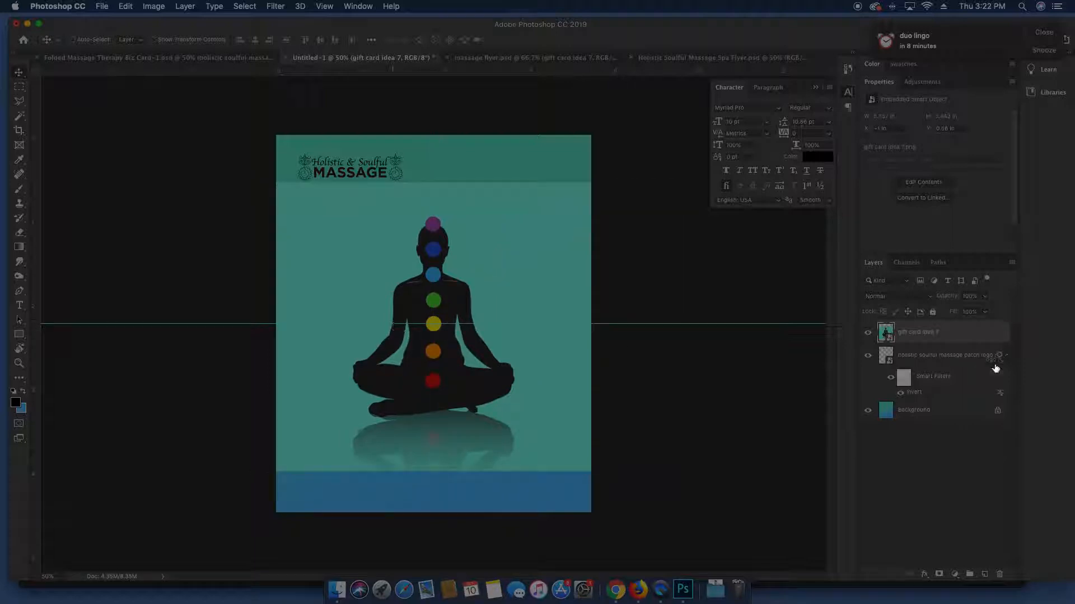
{"action": "left_click_drag", "start_coordinate": [427, 296], "coordinate": [479, 291]}
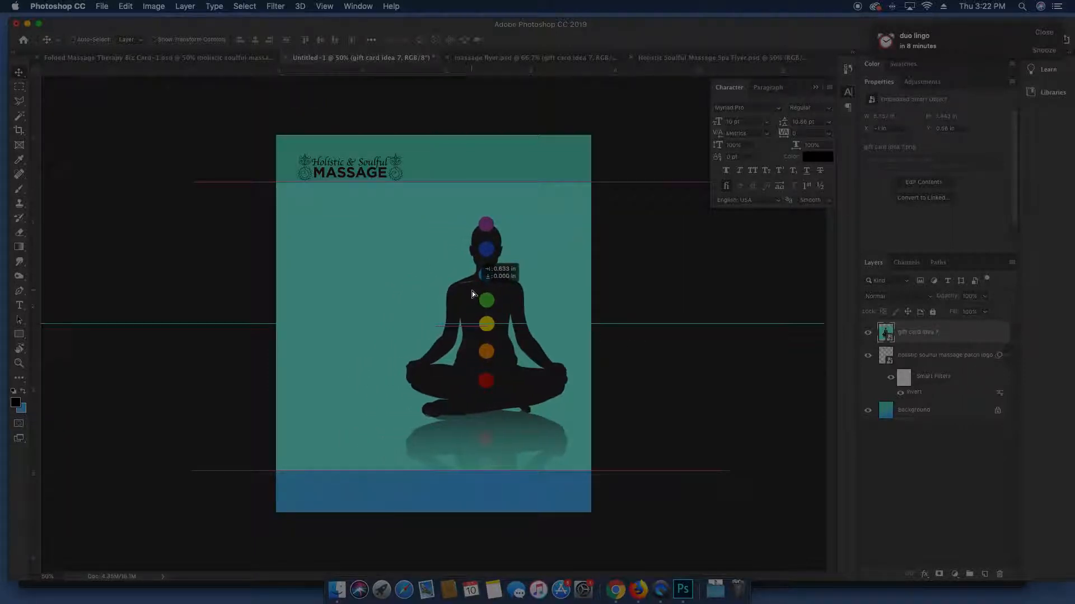
Rasterize the figure layer and delete the teal box around it using the Magic Wand
{"action": "right_click", "coordinate": [934, 343]}
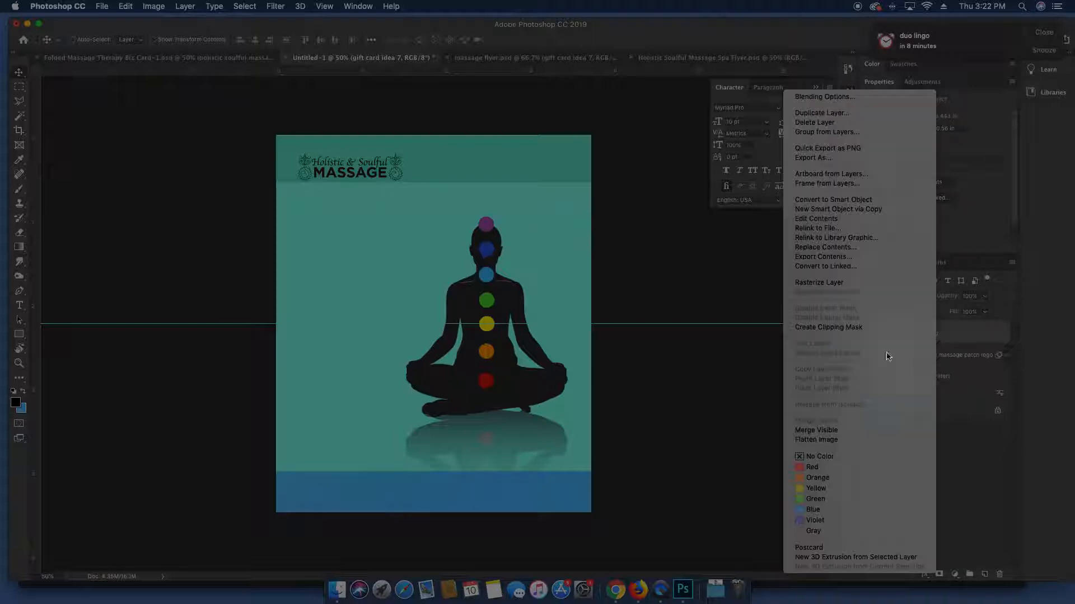
{"action": "left_click", "coordinate": [845, 284]}
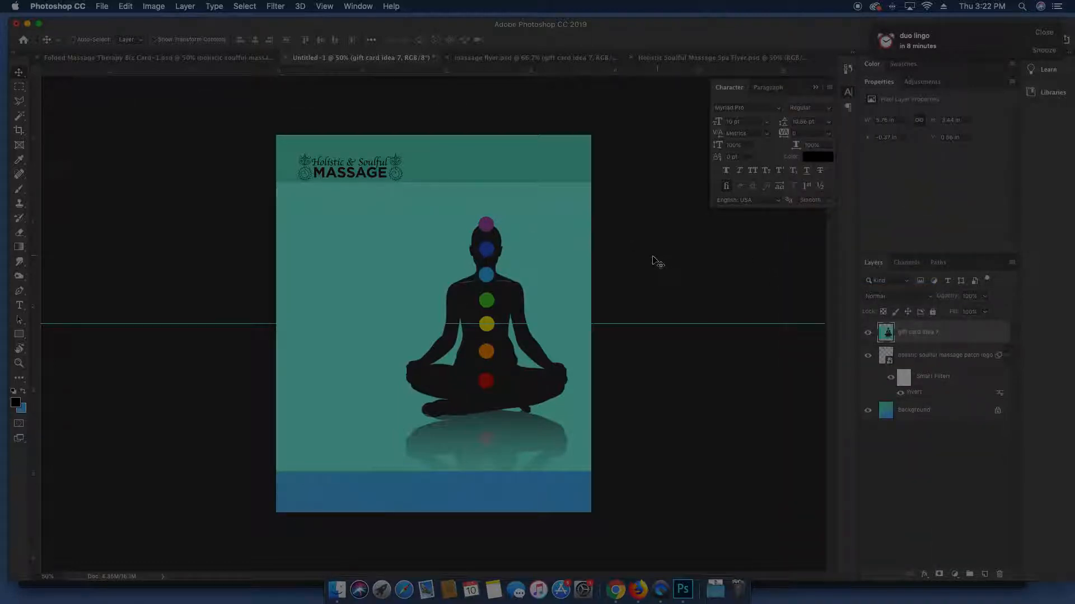
{"action": "key", "text": "w"}
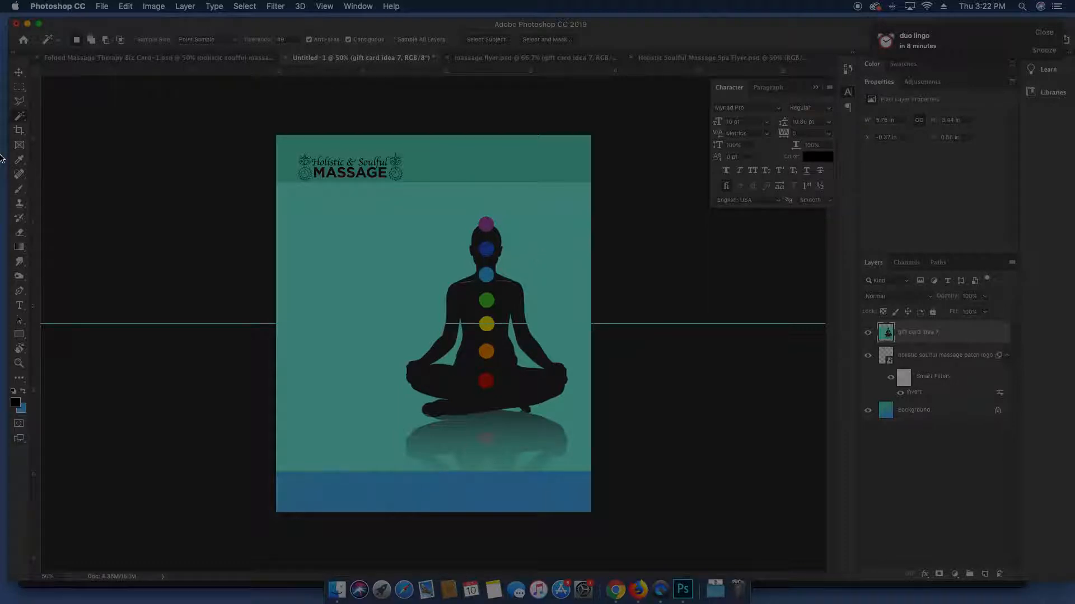
{"action": "left_click", "coordinate": [405, 260]}
{"action": "key", "text": "Delete"}
{"action": "key", "text": "super+d"}
{"action": "key", "text": "v"}
Delete the teal reflection area beneath the figure using the Magic Wand
{"action": "key", "text": "w"}
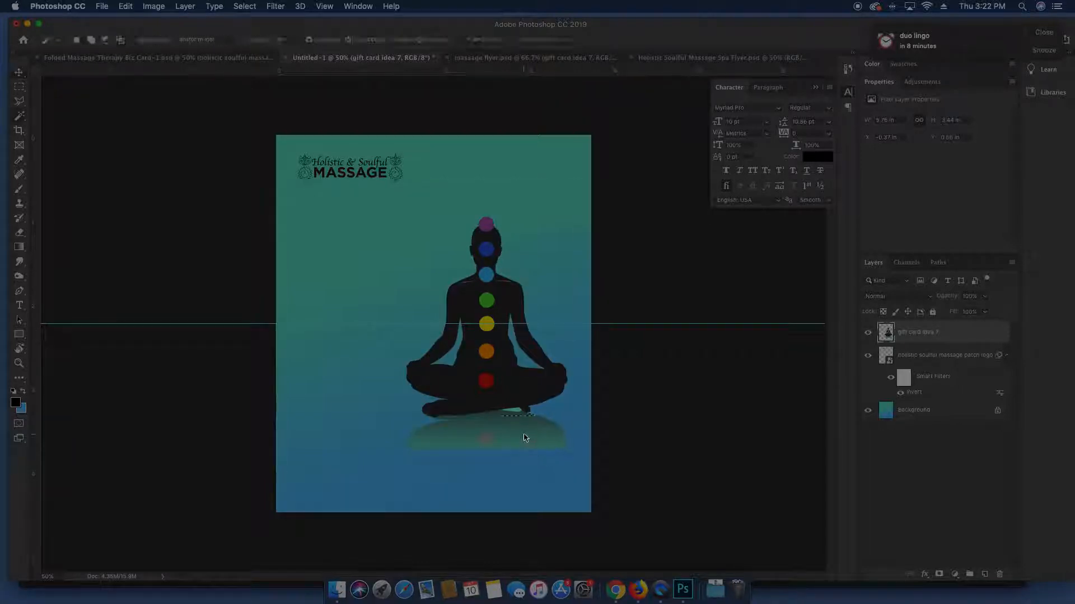
{"action": "left_click", "coordinate": [513, 417]}
{"action": "key", "text": "Delete"}
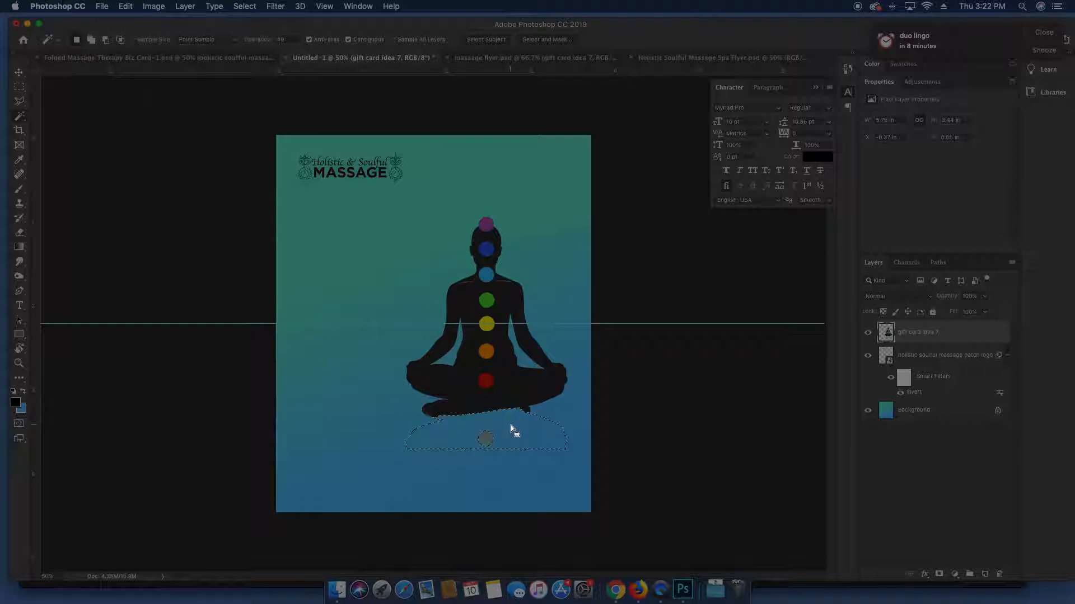
{"action": "key", "text": "super+d"}
{"action": "key", "text": "v"}
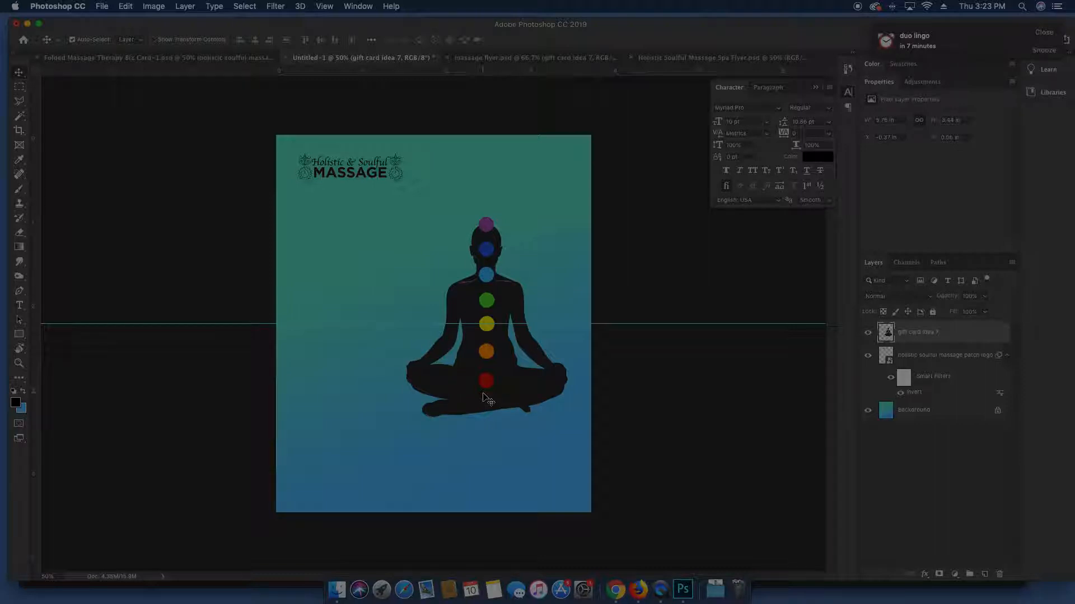
Duplicate the figure, flip the copy vertically, and place it below and beneath the original
{"action": "key", "text": "super+j"}
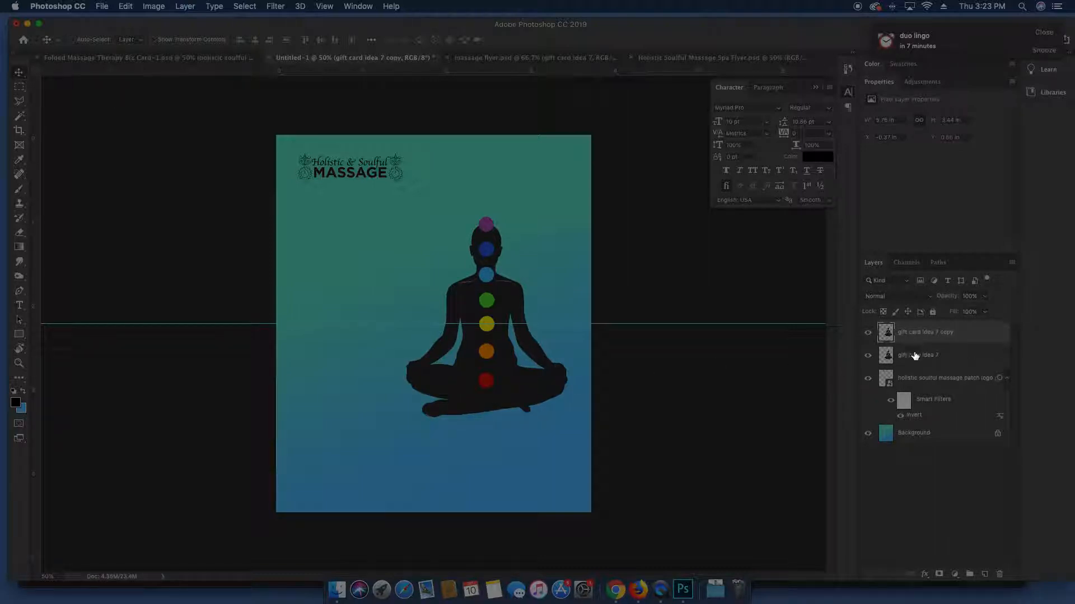
{"action": "left_click", "coordinate": [153, 7]}
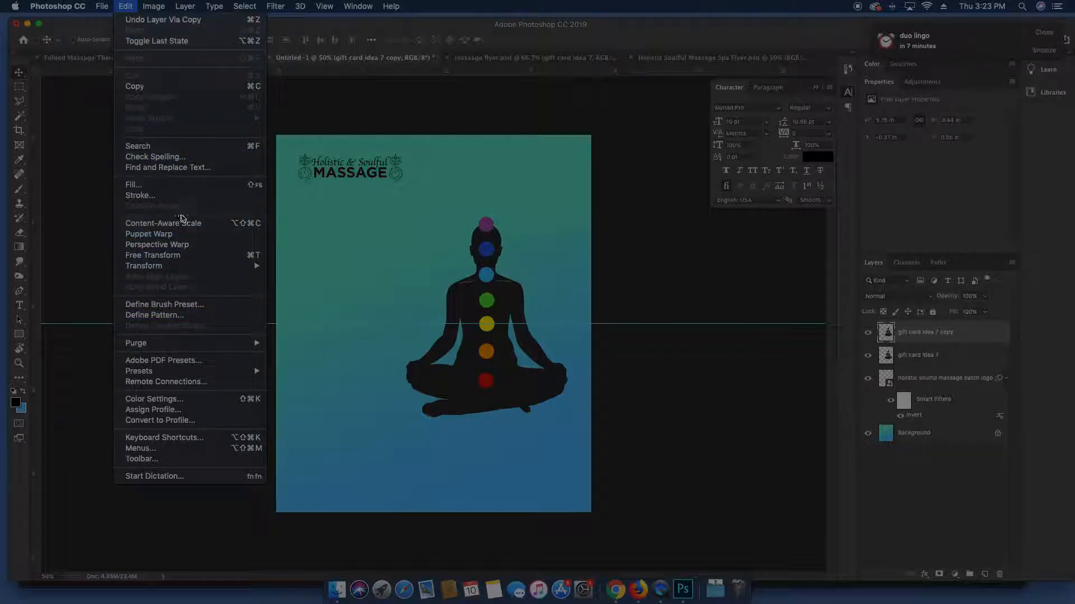
{"action": "left_click", "coordinate": [186, 255]}
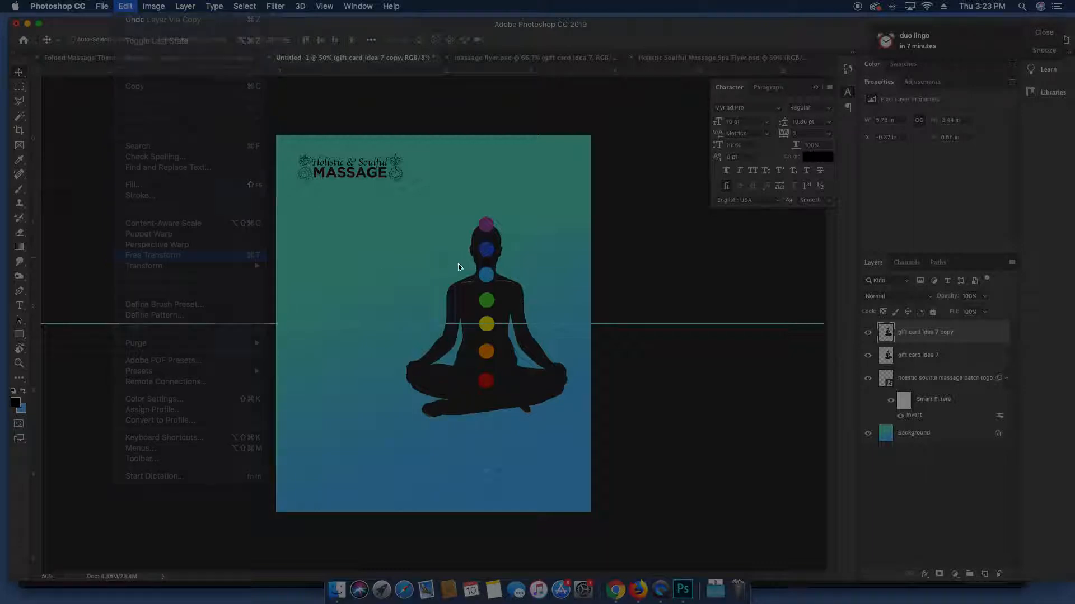
{"action": "right_click", "coordinate": [486, 257]}
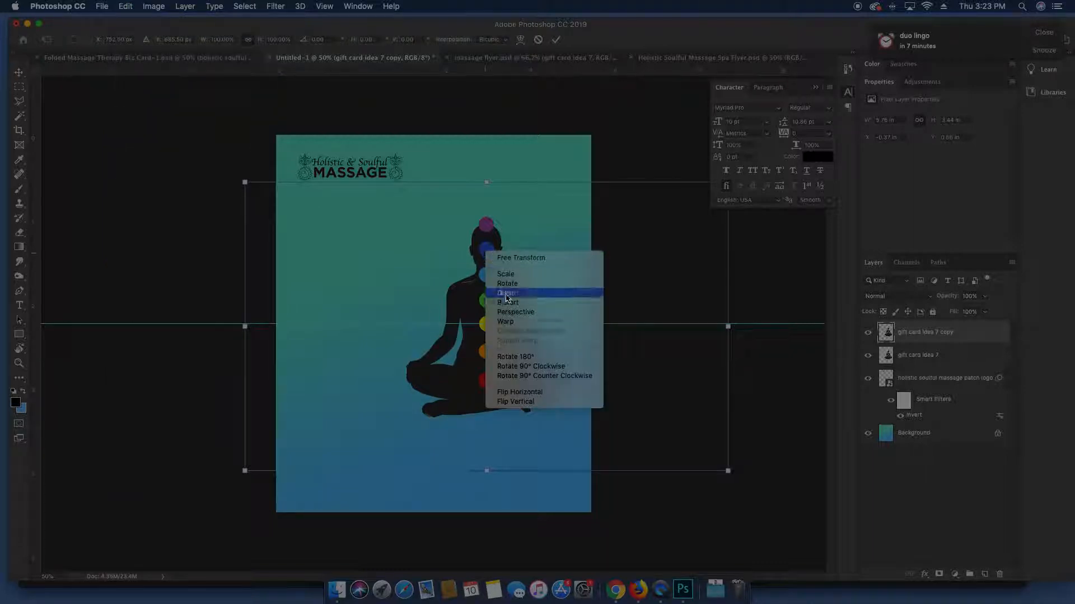
{"action": "left_click", "coordinate": [529, 402]}
{"action": "key", "text": "Return"}
{"action": "left_click_drag", "start_coordinate": [503, 279], "coordinate": [517, 436]}
{"action": "left_click_drag", "start_coordinate": [952, 346], "coordinate": [959, 371]}
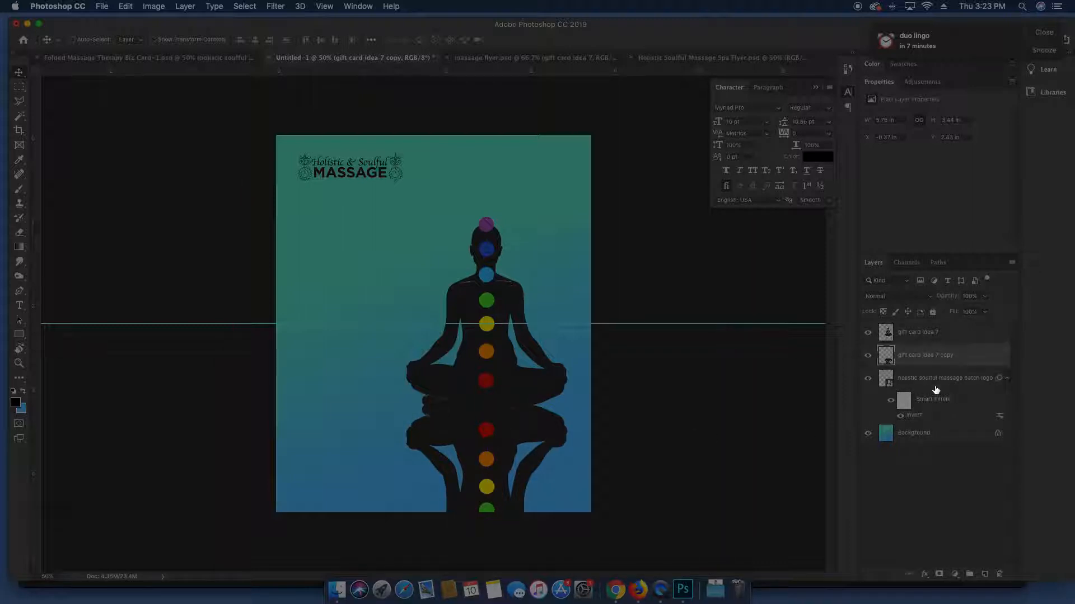
Add a layer mask to the flipped copy and gradient-fade it toward the bottom
{"action": "left_click", "coordinate": [940, 575]}
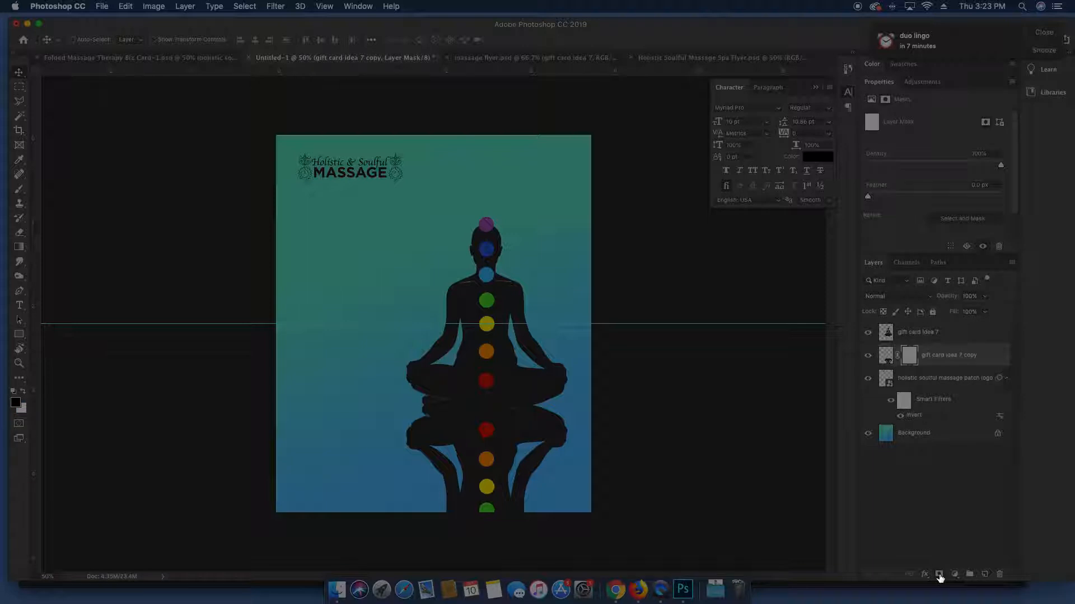
{"action": "key", "text": "g"}
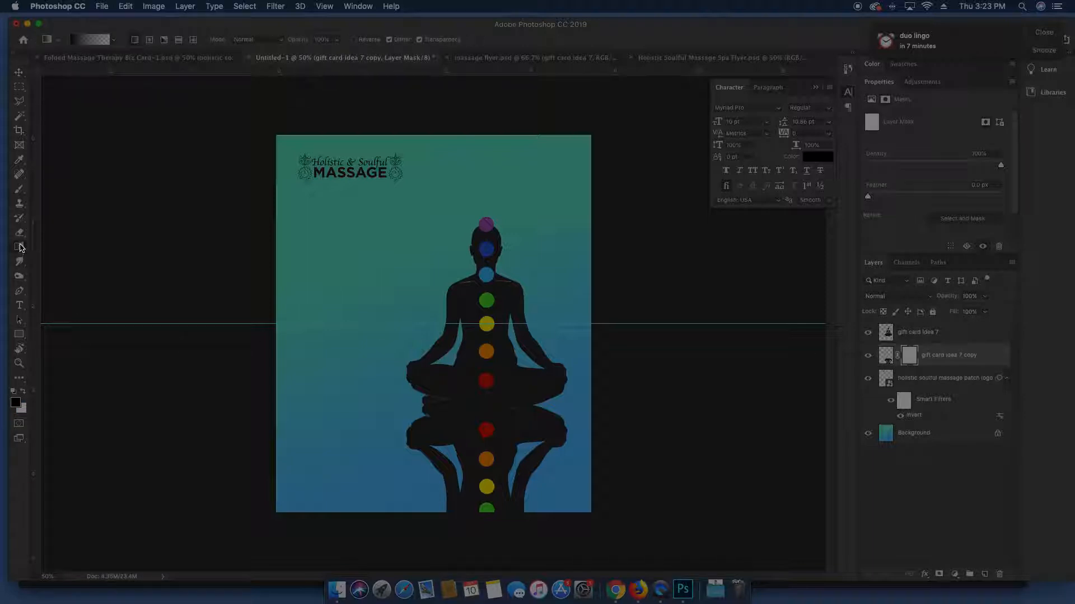
{"action": "left_click", "coordinate": [113, 41]}
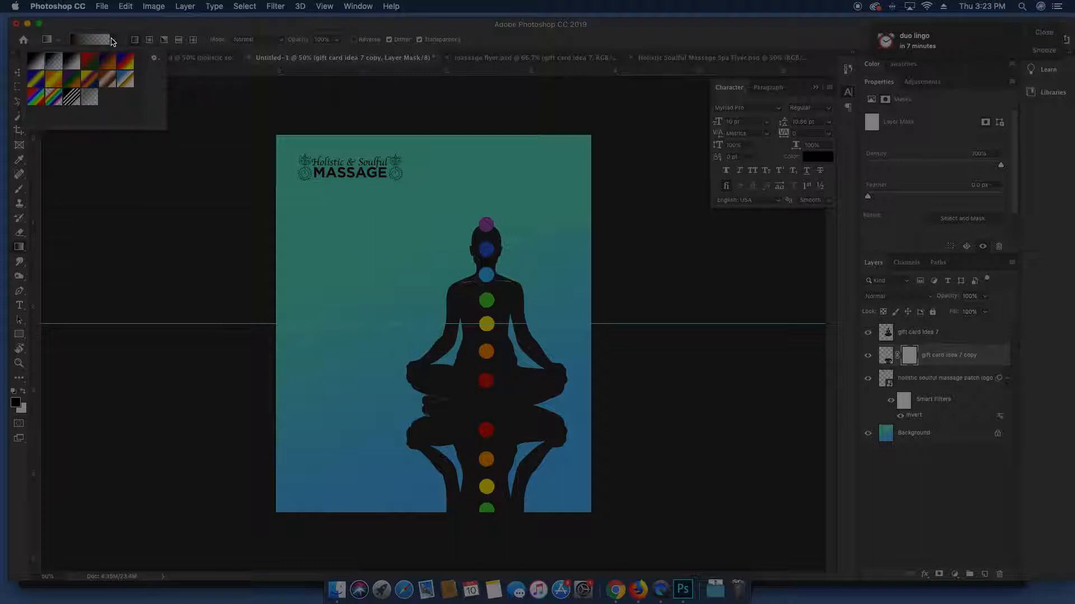
{"action": "left_click", "coordinate": [113, 41]}
{"action": "mouse_move", "coordinate": [492, 395]}
{"action": "left_mouse_down"}
{"action": "mouse_move", "coordinate": [486, 486]}
{"action": "mouse_move", "coordinate": [482, 408]}
{"action": "left_mouse_up"}
{"action": "left_click_drag", "start_coordinate": [483, 522], "coordinate": [479, 392]}
Select the original figure layer and inspect its legs up close before zooming back out
{"action": "key", "text": "v"}
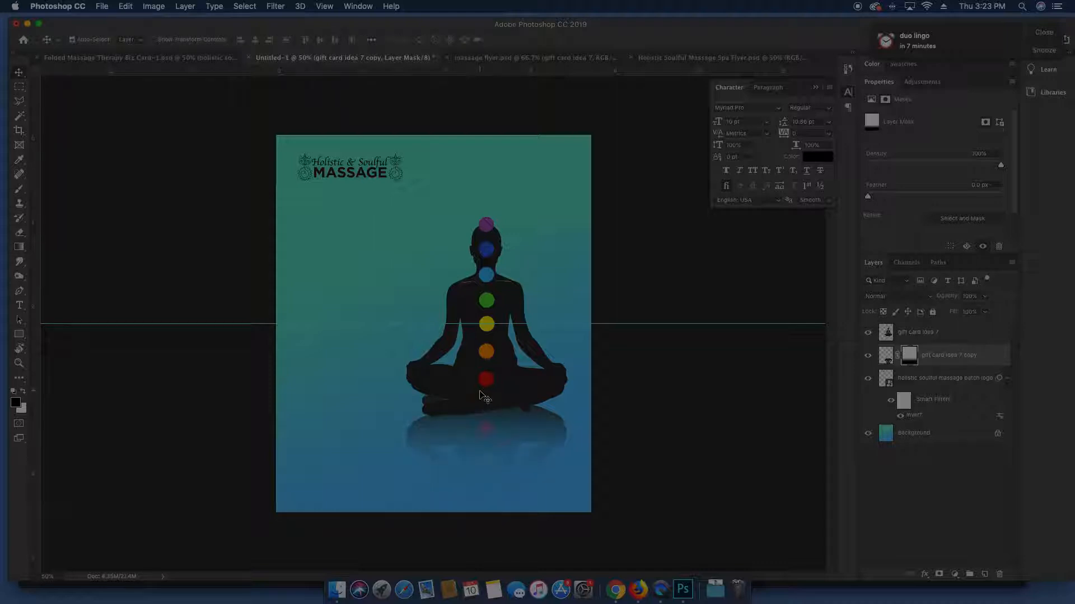
{"action": "left_click", "coordinate": [483, 397], "text": "ctrl"}
{"action": "key", "text": "z"}
{"action": "left_click_drag", "start_coordinate": [519, 415], "coordinate": [428, 331]}
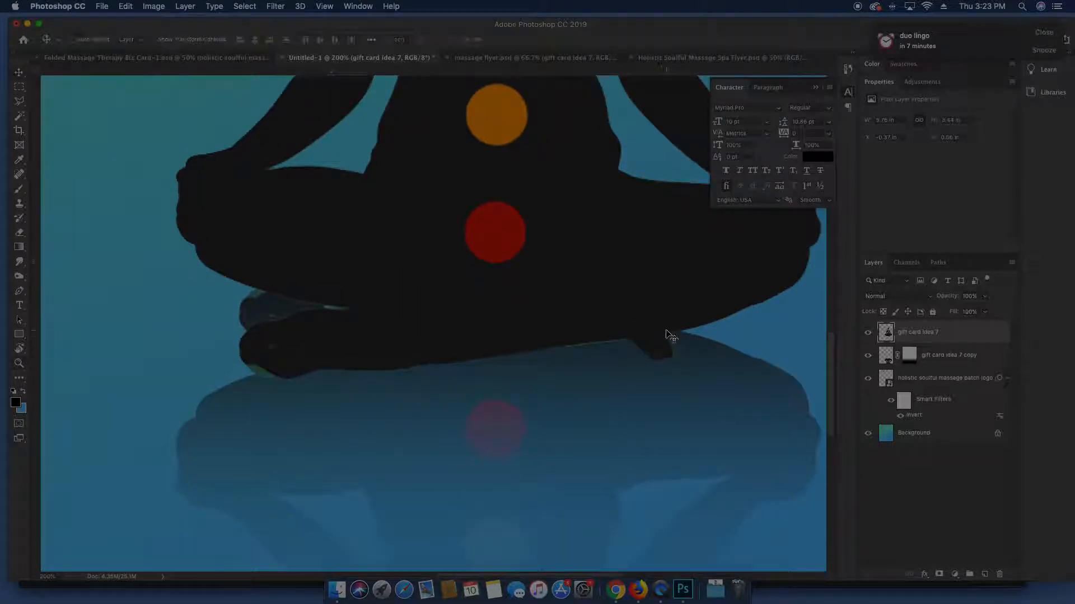
{"action": "key", "text": "ctrl+minus"}
{"action": "key", "text": "ctrl+minus"}
{"action": "key", "text": "ctrl+minus"}
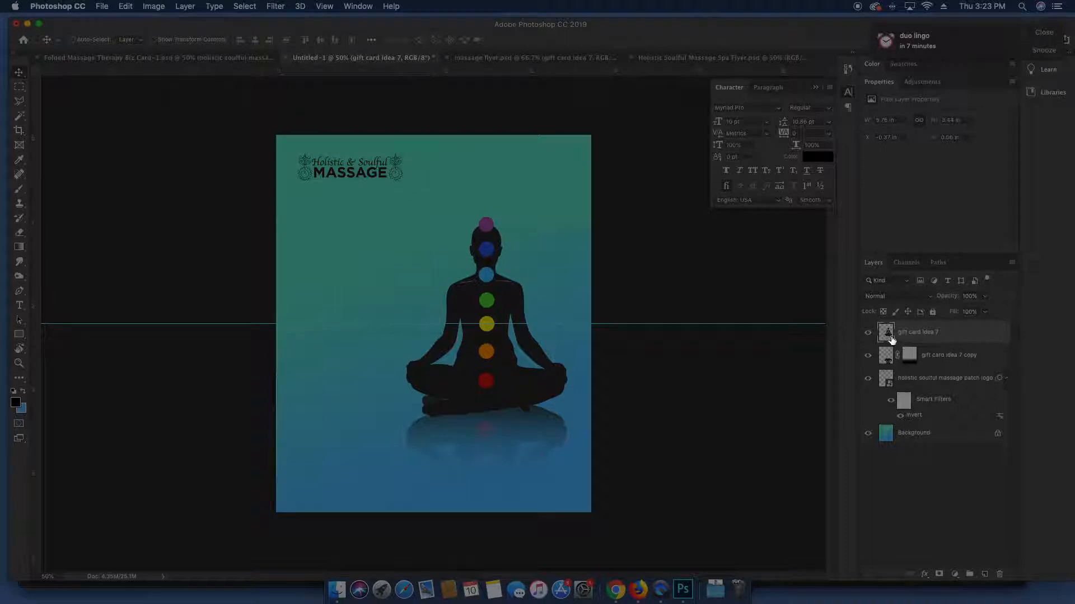
Apply Layer > Matting > Defringe with a 3-pixel width to the silhouette
{"action": "left_click", "coordinate": [125, 6]}
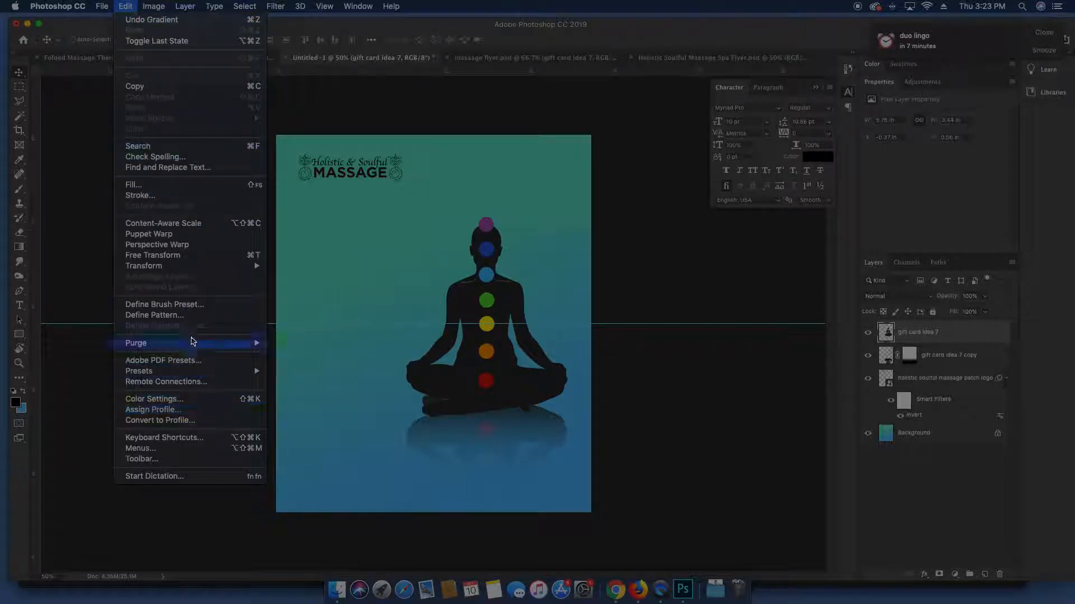
{"action": "mouse_move", "coordinate": [177, 5]}
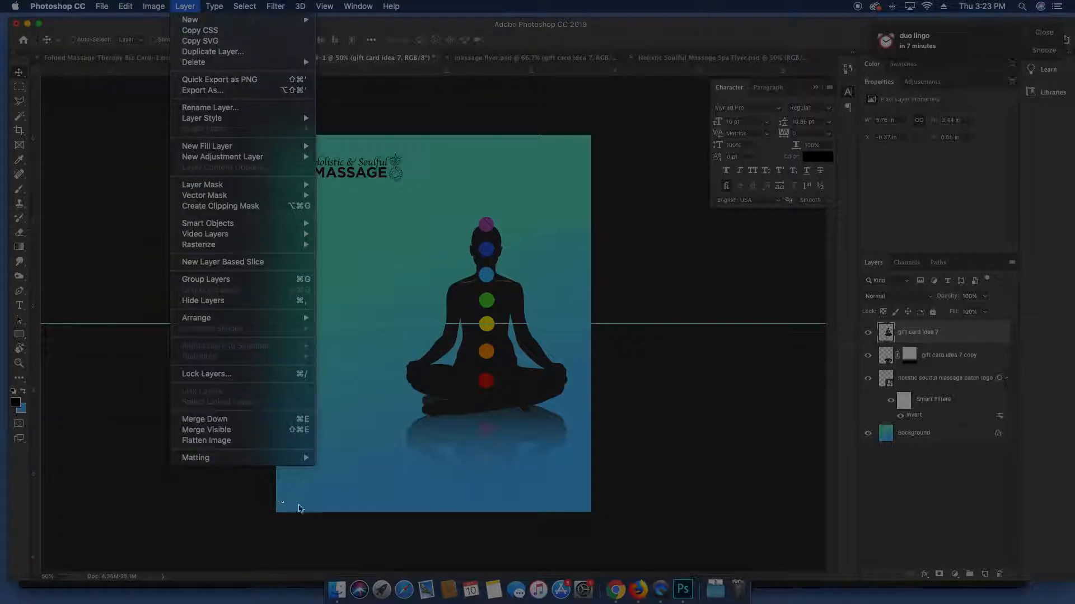
{"action": "mouse_move", "coordinate": [305, 457]}
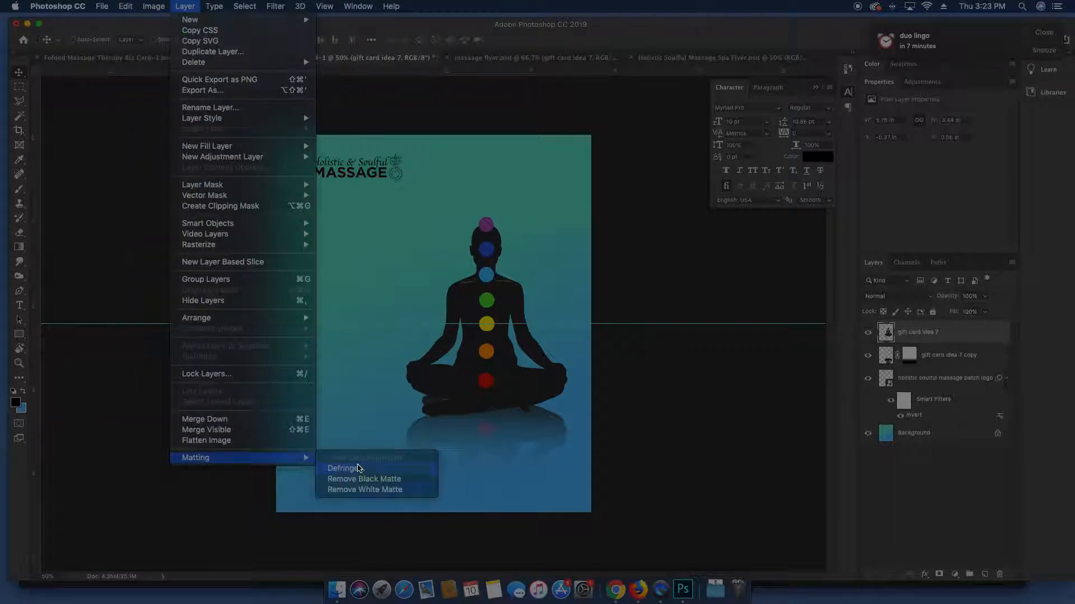
{"action": "left_click", "coordinate": [359, 468]}
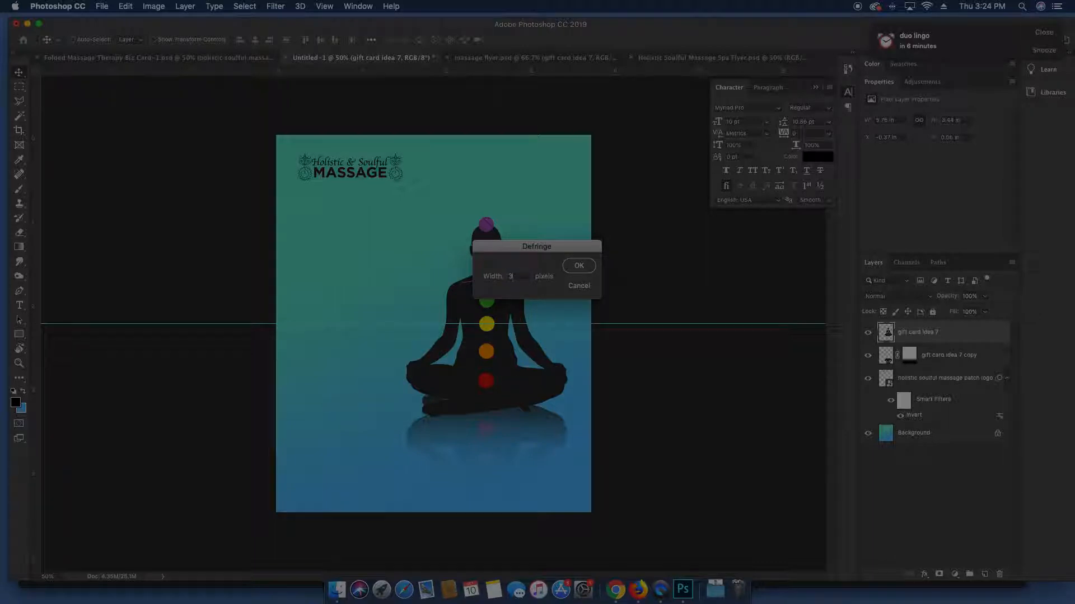
{"action": "type", "text": "3"}
{"action": "key", "text": "Return"}
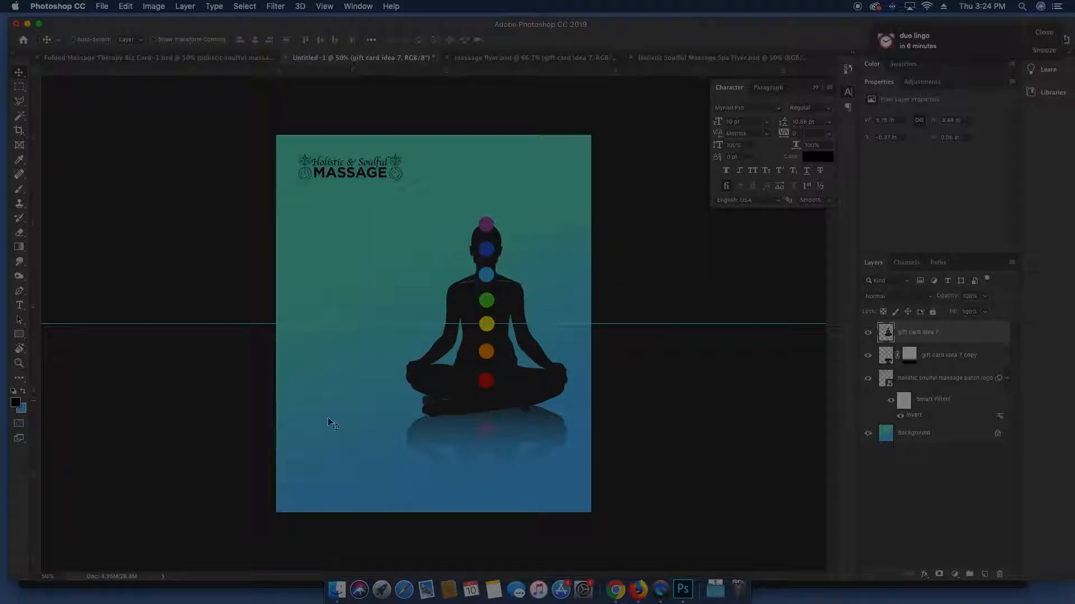
Open and cancel Levels, zoom in on the knees, and clear the selection
{"action": "key", "text": "super+l"}
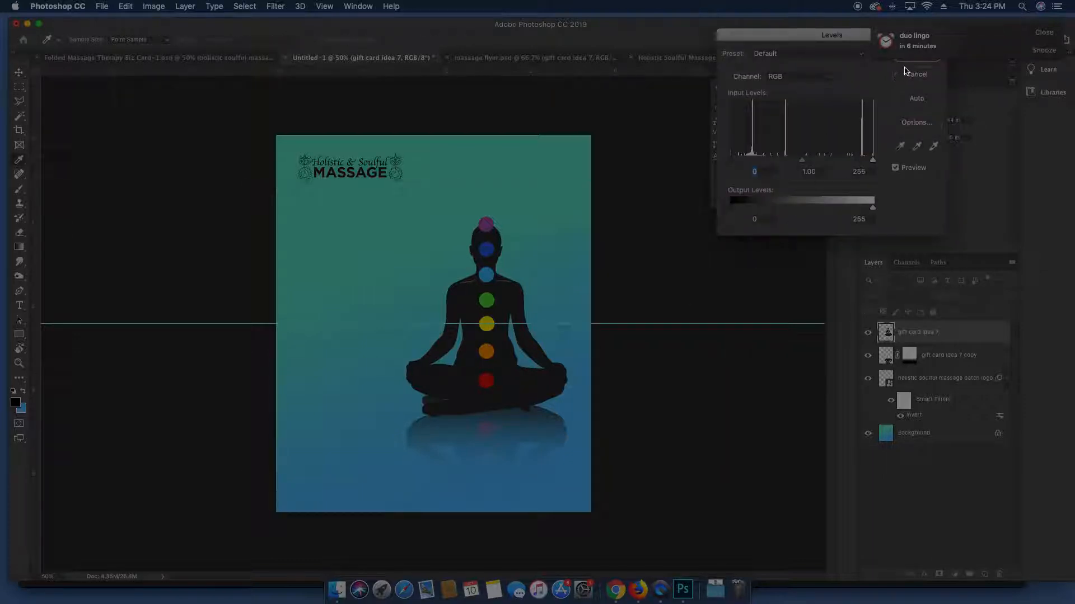
{"action": "key", "text": "Escape"}
{"action": "left_click_drag", "start_coordinate": [410, 399], "coordinate": [511, 403]}
{"action": "key", "text": "w"}
{"action": "key", "text": "super+d"}
{"action": "key", "text": "v"}
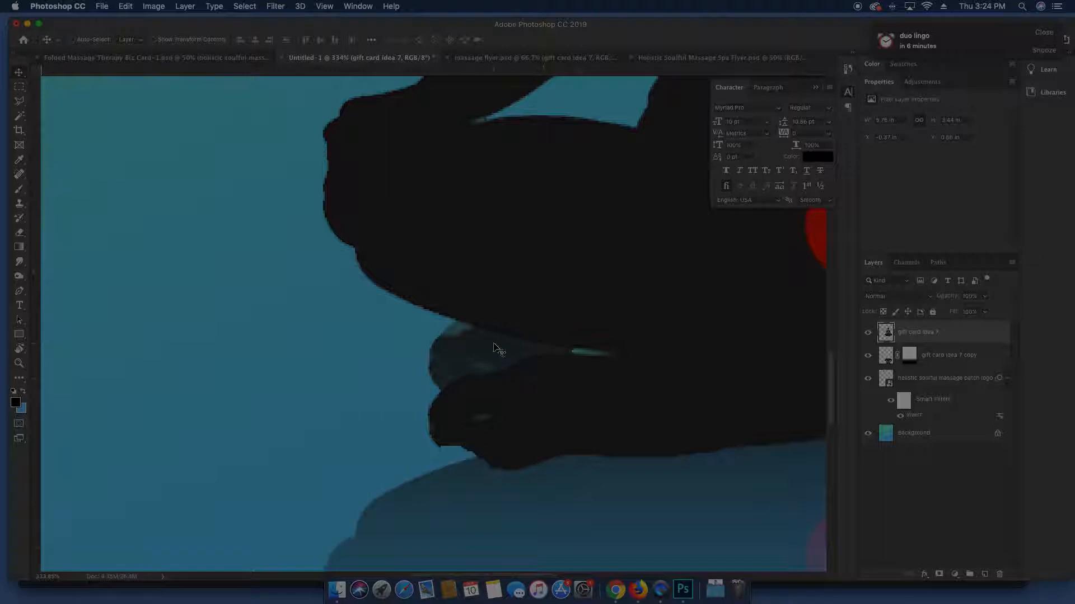
Redraw the gradient on the reflection copy's mask to hide the toe gap, then undo back
{"action": "left_click", "coordinate": [889, 359]}
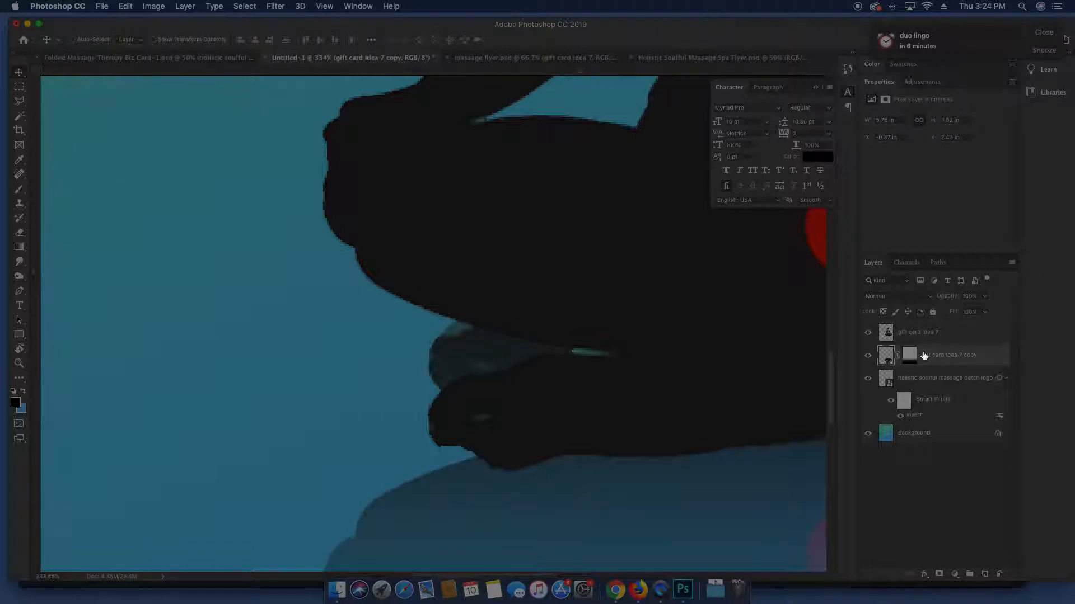
{"action": "left_click", "coordinate": [909, 356]}
{"action": "key", "text": "g"}
{"action": "left_click_drag", "start_coordinate": [584, 258], "coordinate": [595, 372]}
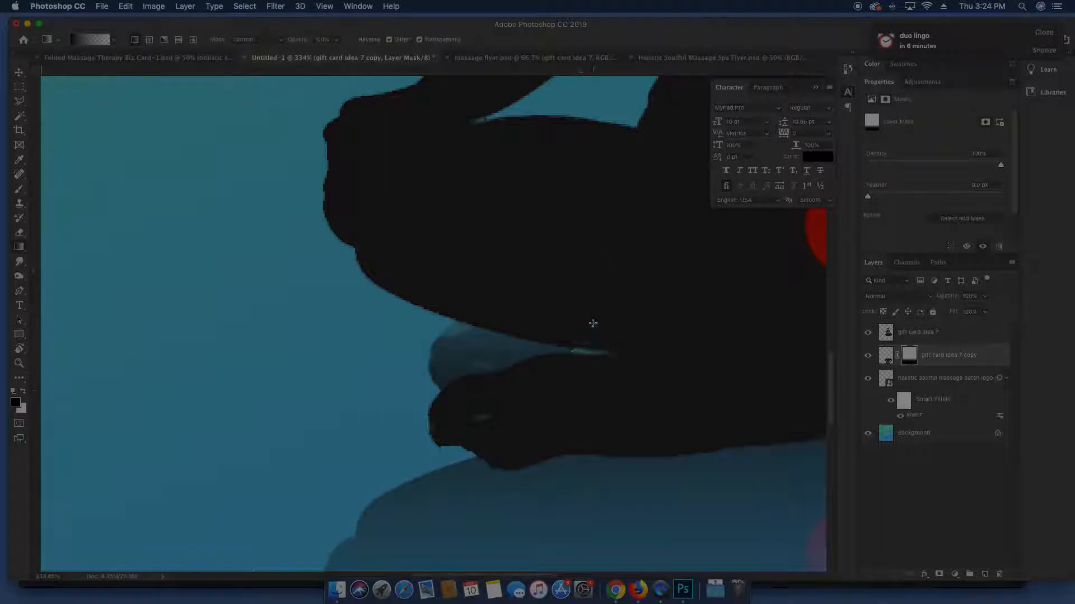
{"action": "left_click_drag", "start_coordinate": [591, 424], "coordinate": [590, 359]}
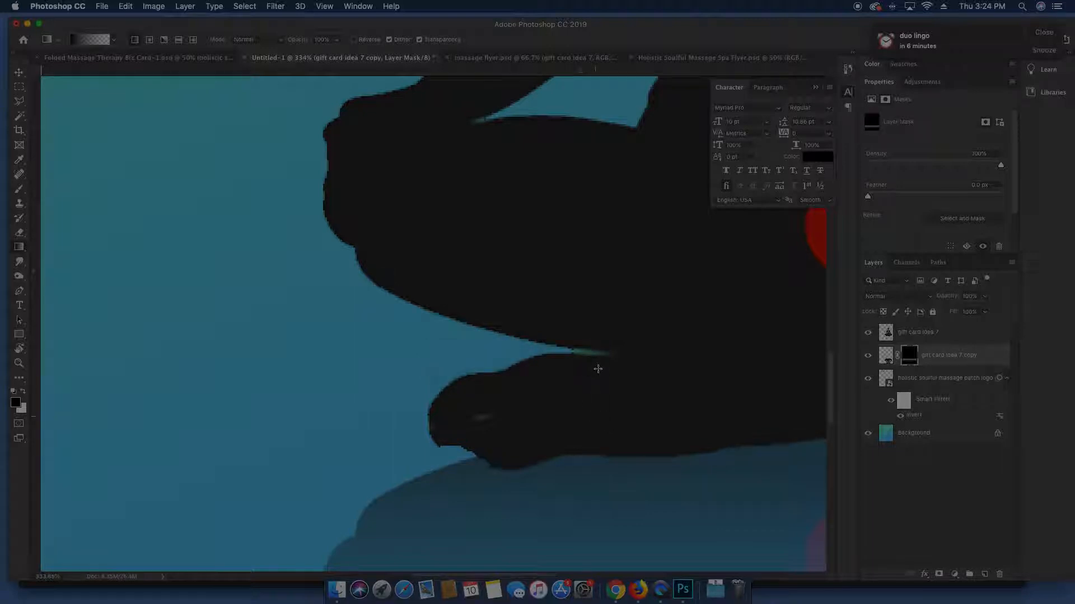
{"action": "key", "text": "v"}
{"action": "key", "text": "super+0"}
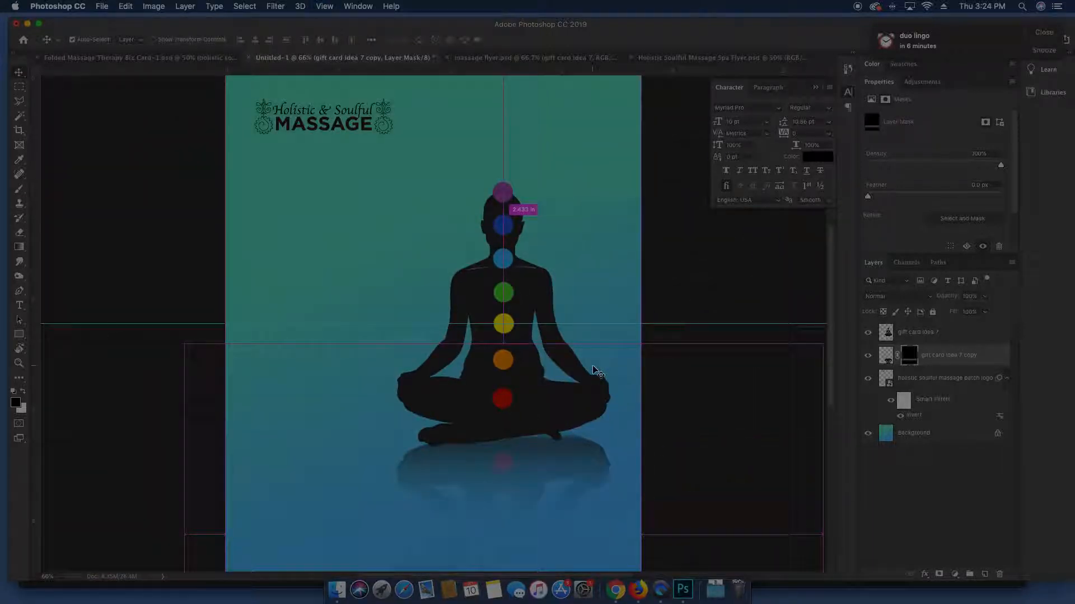
{"action": "key", "text": "super+z"}
{"action": "key", "text": "super+z"}
{"action": "key", "text": "super+z"}
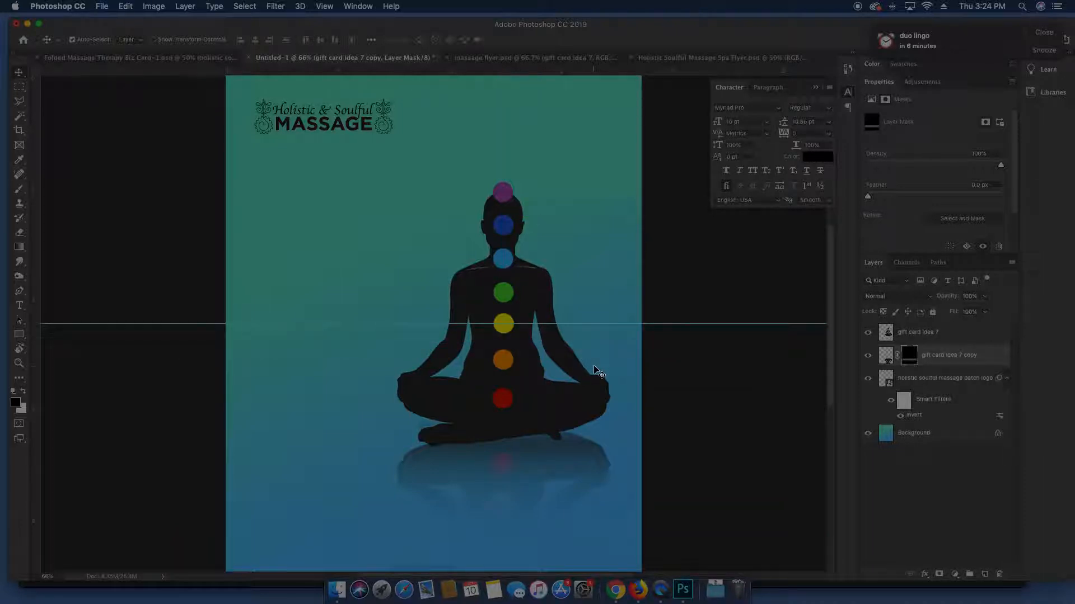
Paint the reflection mask near the left foot with a smaller brush
{"action": "key", "text": "b"}
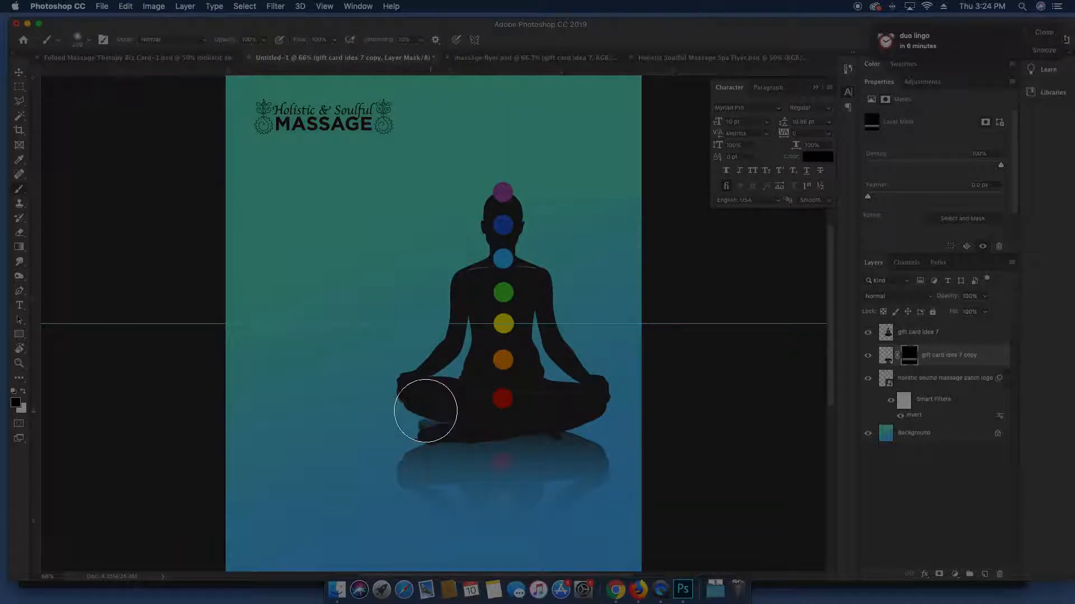
{"action": "right_click", "coordinate": [430, 398]}
{"action": "left_click", "coordinate": [513, 419]}
{"action": "left_click", "coordinate": [716, 408]}
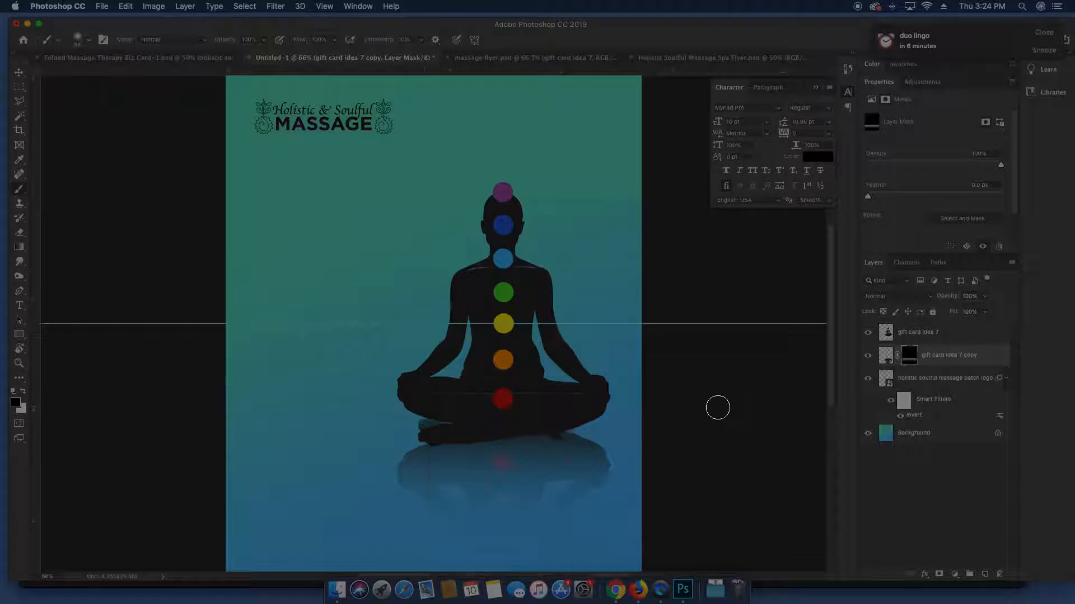
{"action": "mouse_move", "coordinate": [440, 419]}
{"action": "left_mouse_down"}
{"action": "mouse_move", "coordinate": [419, 422]}
{"action": "mouse_move", "coordinate": [456, 415]}
{"action": "mouse_move", "coordinate": [434, 425]}
{"action": "left_mouse_up"}
{"action": "key", "text": "v"}
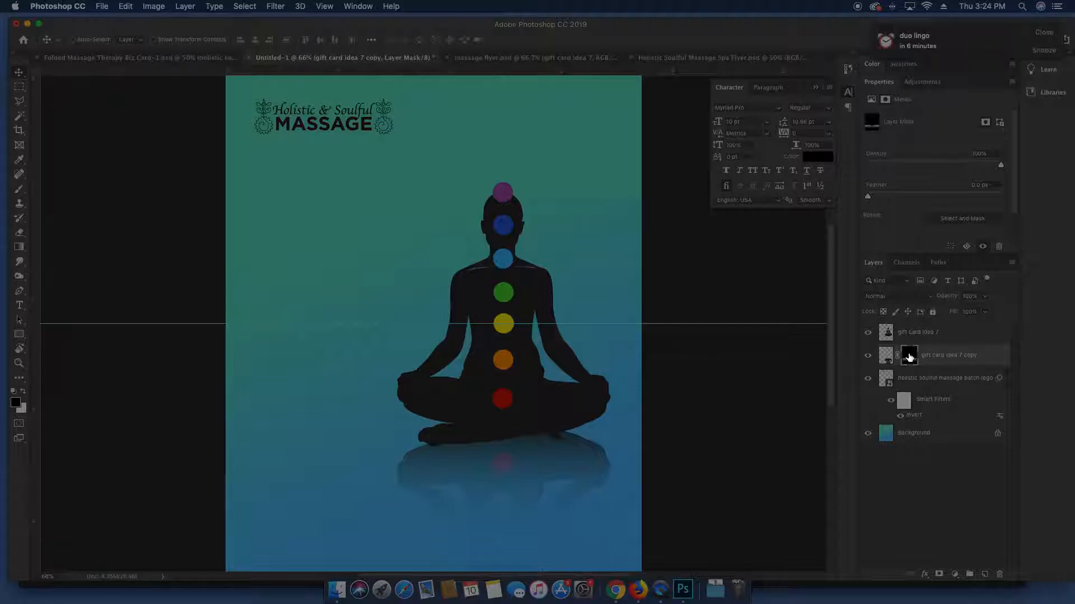
Toggle the reflection mask off and on twice to compare, then return to 66.7% zoom
{"action": "right_click", "coordinate": [909, 358]}
{"action": "left_click", "coordinate": [918, 358]}
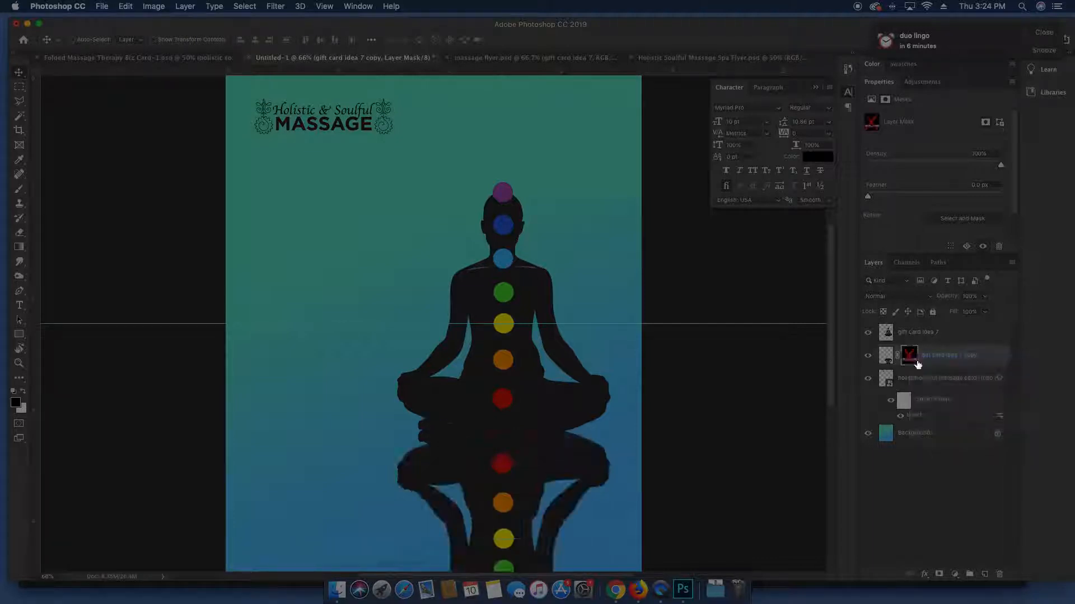
{"action": "left_click", "coordinate": [910, 358], "text": "shift"}
{"action": "right_click", "coordinate": [911, 356]}
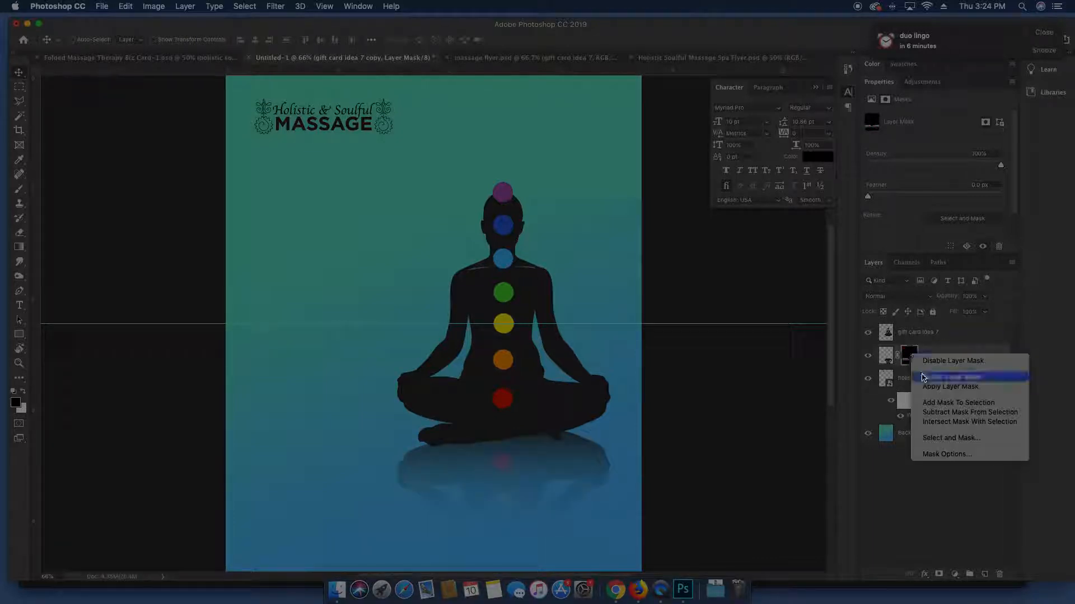
{"action": "left_click", "coordinate": [930, 361]}
{"action": "left_click", "coordinate": [911, 362], "text": "shift"}
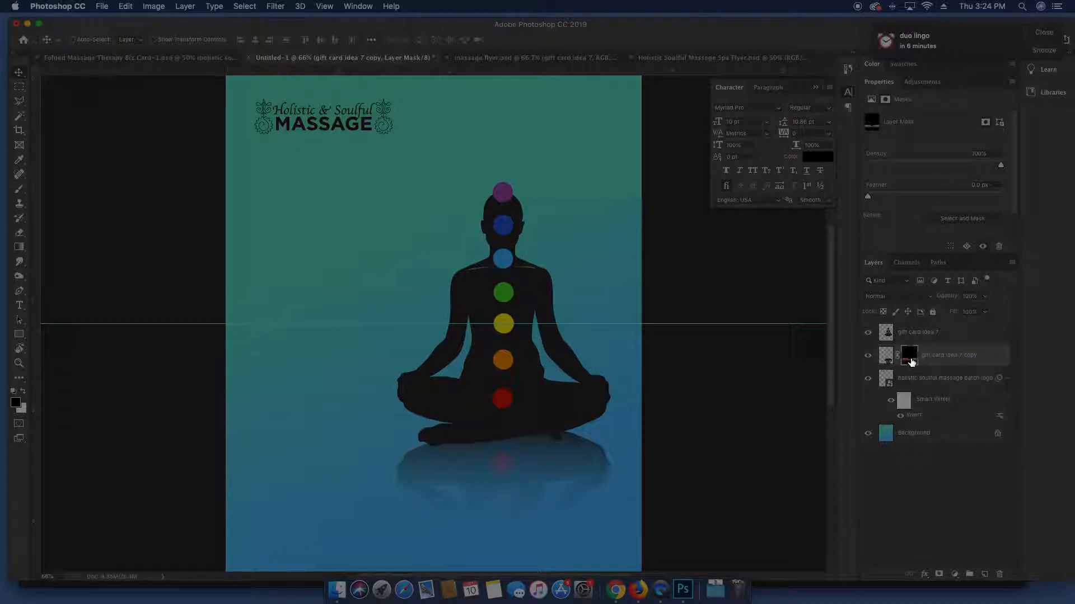
{"action": "key", "text": "super+minus"}
{"action": "key", "text": "super+minus"}
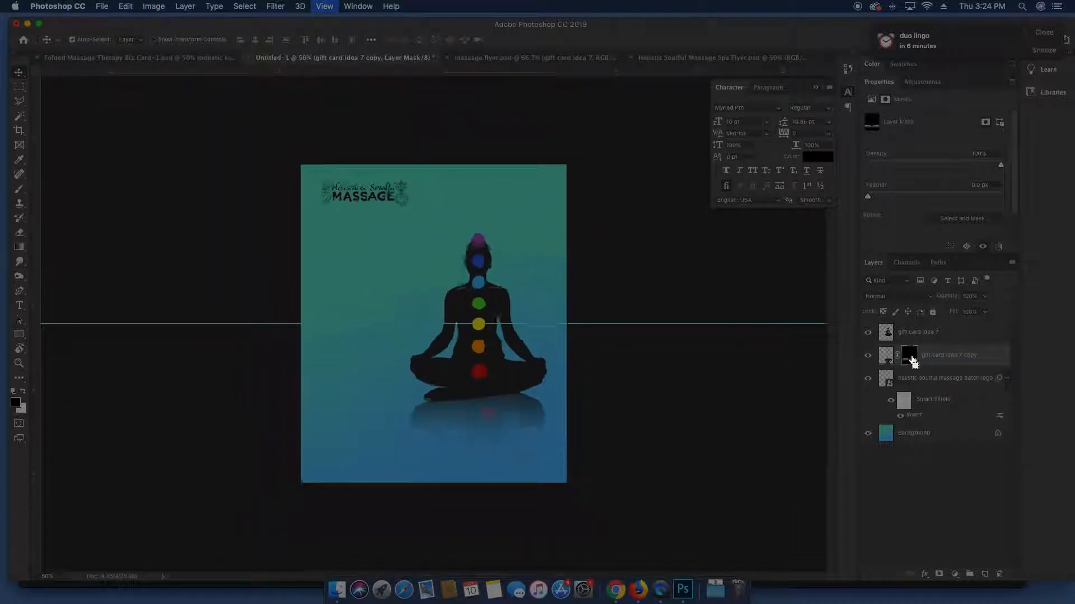
{"action": "key", "text": "super+plus"}
{"action": "key", "text": "super+plus"}
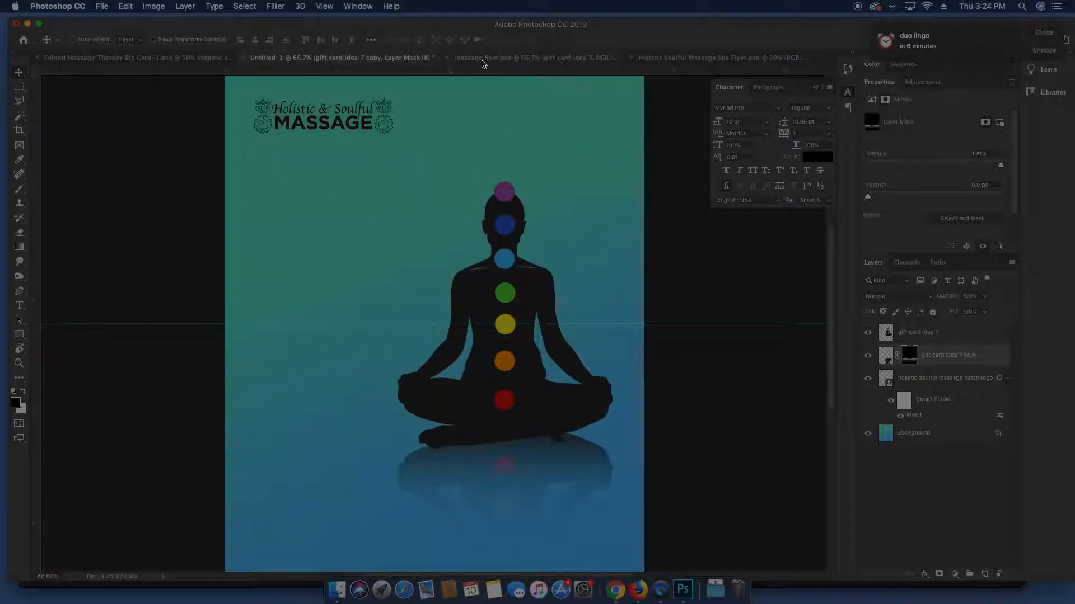
Bring the 'Massage is not a luxury!' paragraph from the flyer to the card's upper left
{"action": "left_click", "coordinate": [557, 57]}
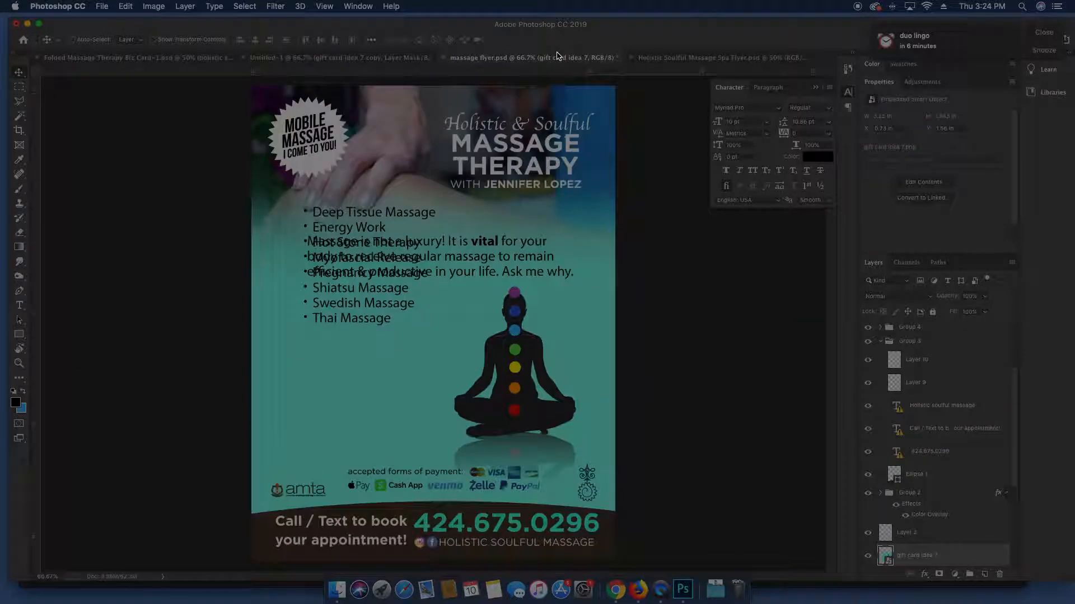
{"action": "left_click_drag", "start_coordinate": [392, 268], "coordinate": [381, 347]}
{"action": "key", "text": "super+z"}
{"action": "key", "text": "super+z"}
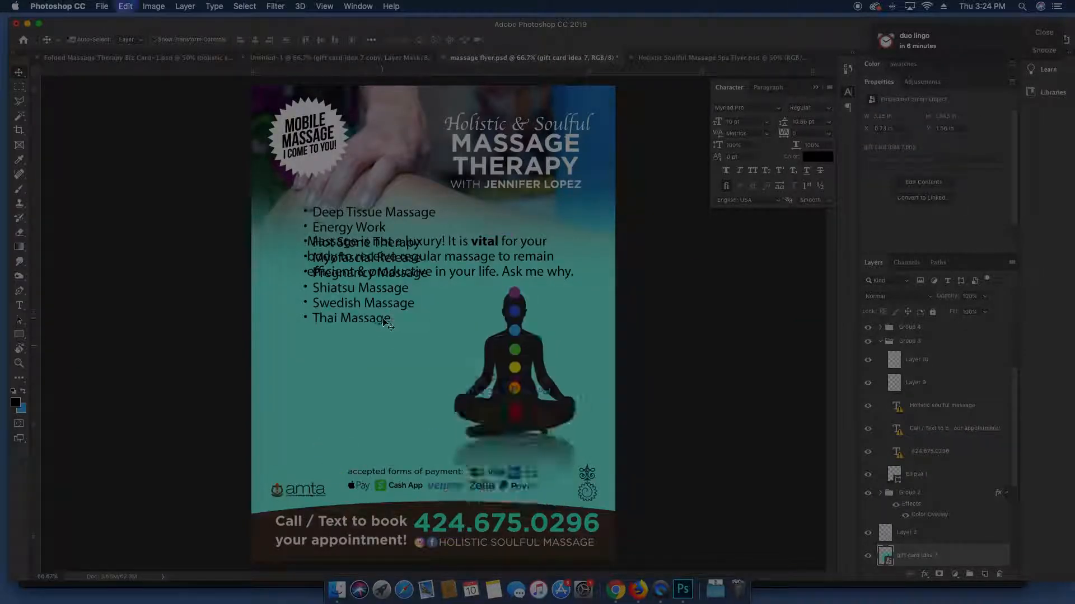
{"action": "left_click", "coordinate": [413, 268], "text": "super"}
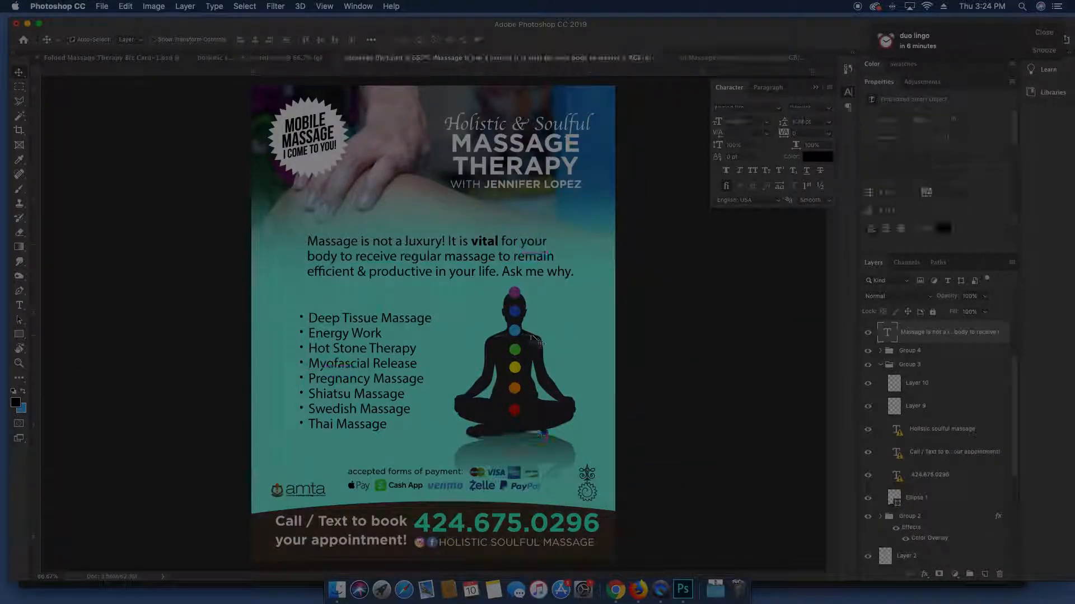
{"action": "left_click_drag", "start_coordinate": [506, 258], "coordinate": [417, 240]}
{"action": "left_click_drag", "start_coordinate": [403, 187], "coordinate": [372, 211]}
Narrow the paragraph's text box so lines wrap shorter and nudge it into place
{"action": "double_click", "coordinate": [385, 207]}
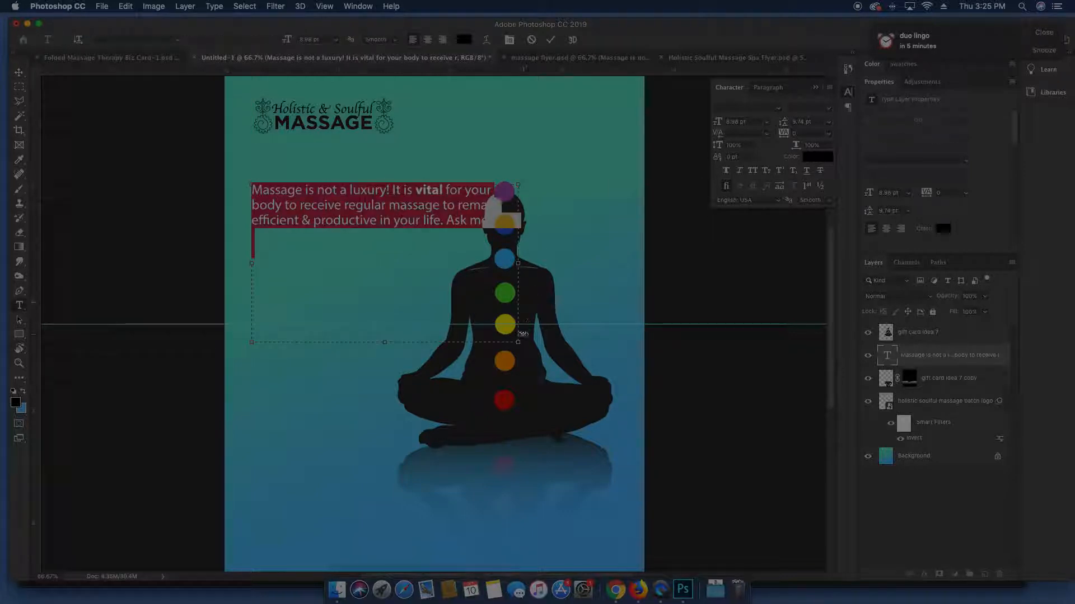
{"action": "left_click_drag", "start_coordinate": [519, 343], "coordinate": [427, 460]}
{"action": "left_click", "coordinate": [913, 355]}
{"action": "key", "text": "v"}
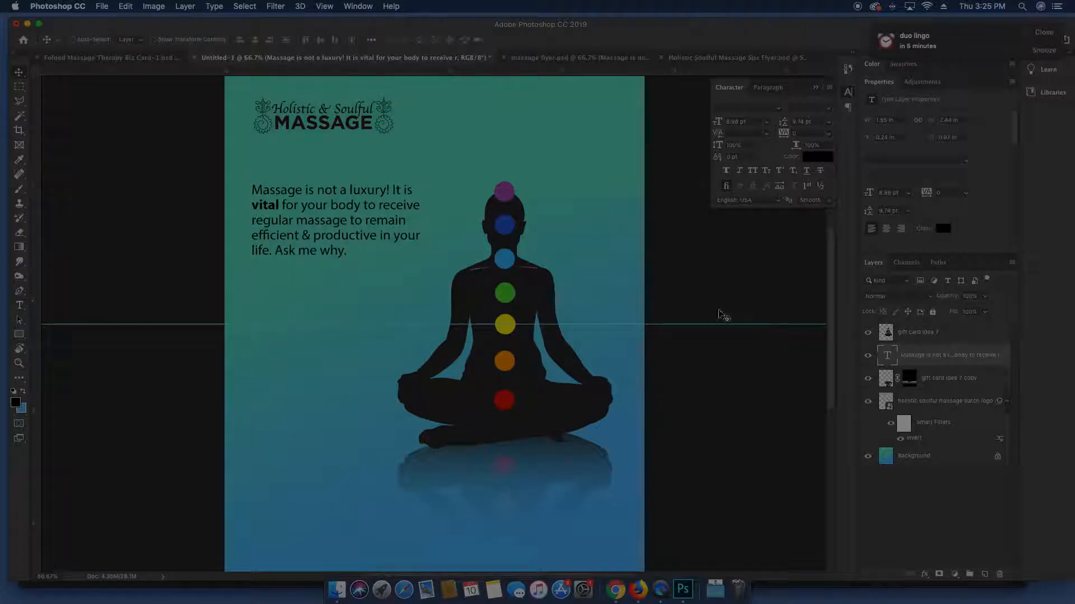
{"action": "left_click_drag", "start_coordinate": [347, 212], "coordinate": [353, 204]}
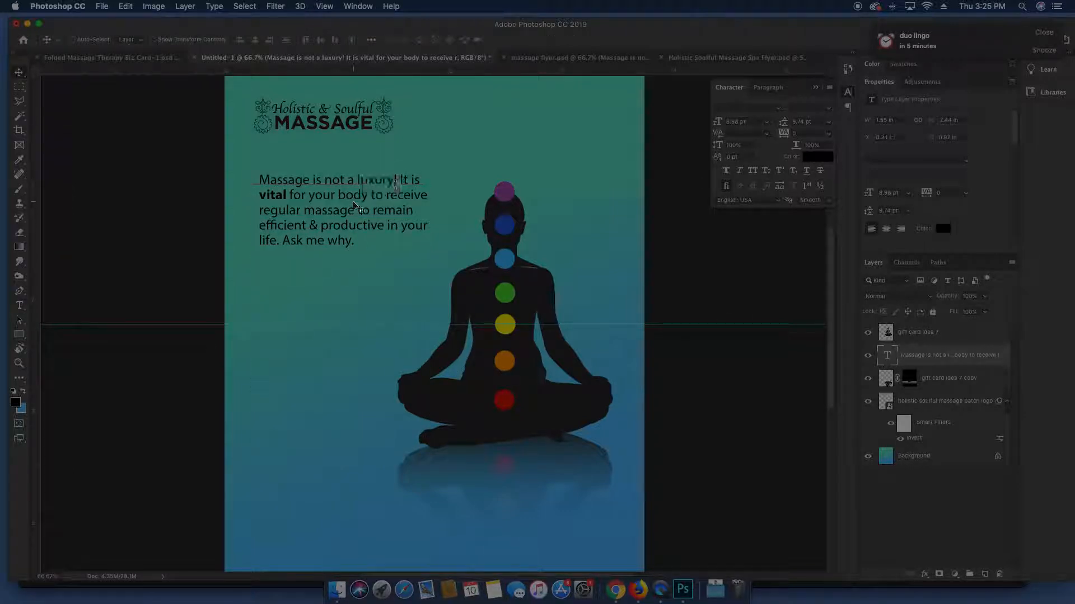
Set the paragraph in Avenir and make the word 'Massage' Avenir Black
{"action": "double_click", "coordinate": [354, 206]}
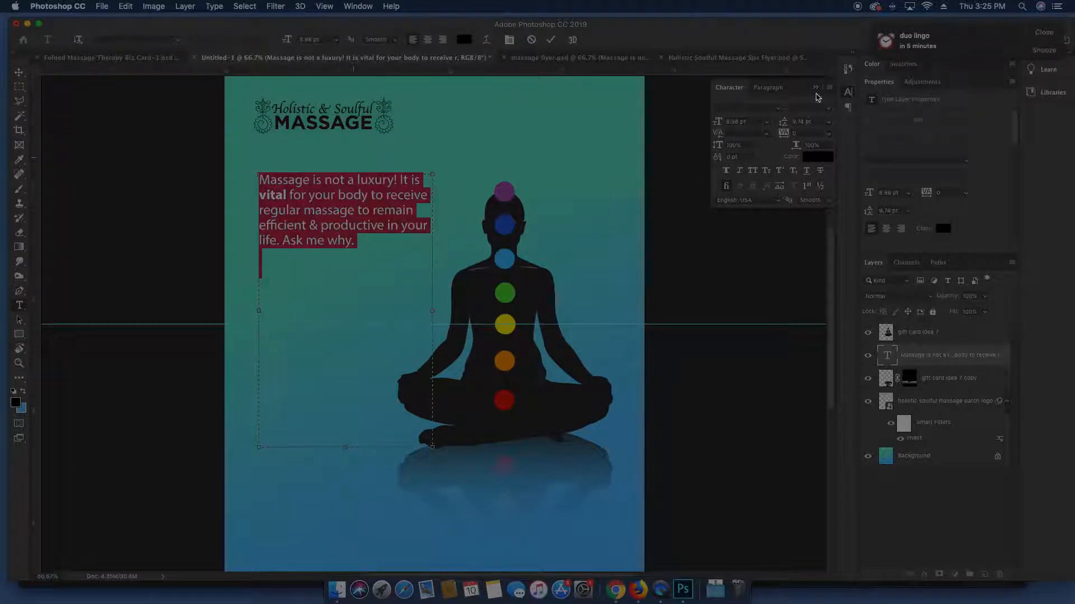
{"action": "left_click", "coordinate": [778, 110]}
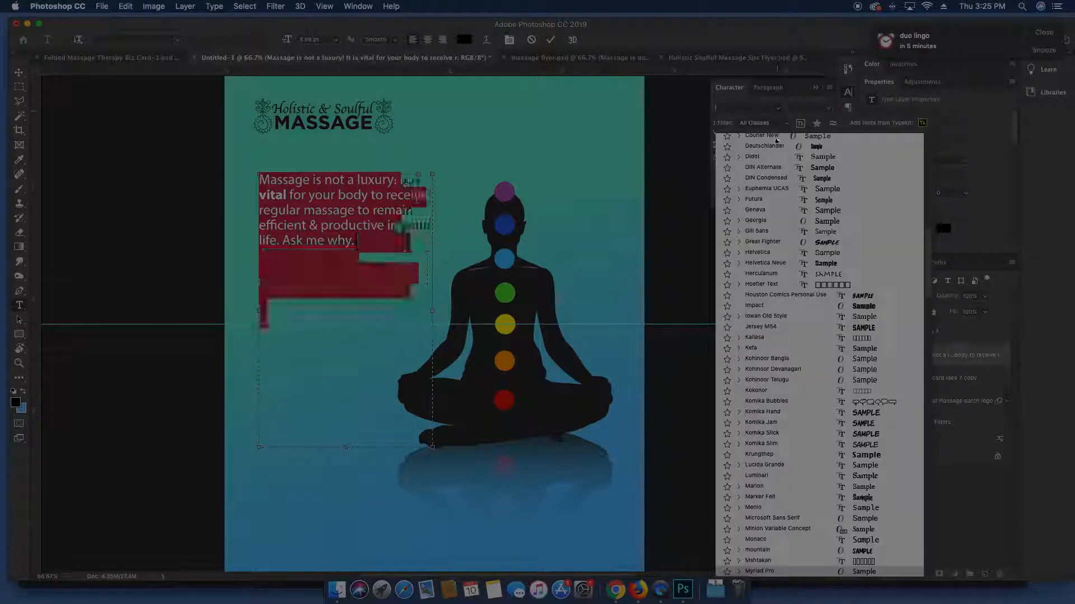
{"action": "left_click_drag", "start_coordinate": [928, 265], "coordinate": [896, 139]}
{"action": "left_click", "coordinate": [862, 147]}
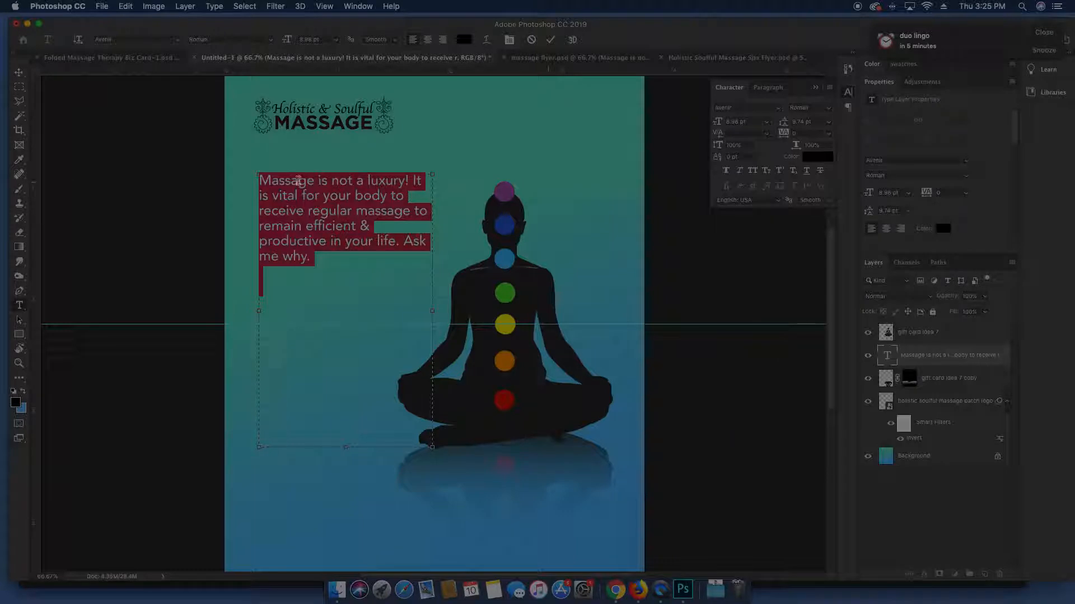
{"action": "double_click", "coordinate": [297, 180]}
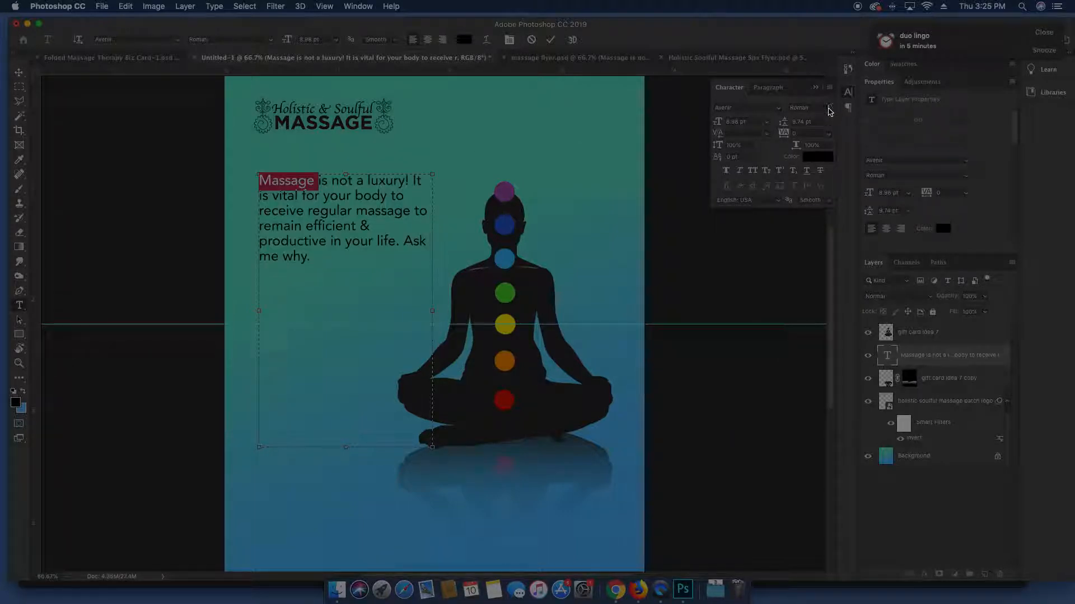
{"action": "left_click", "coordinate": [829, 111]}
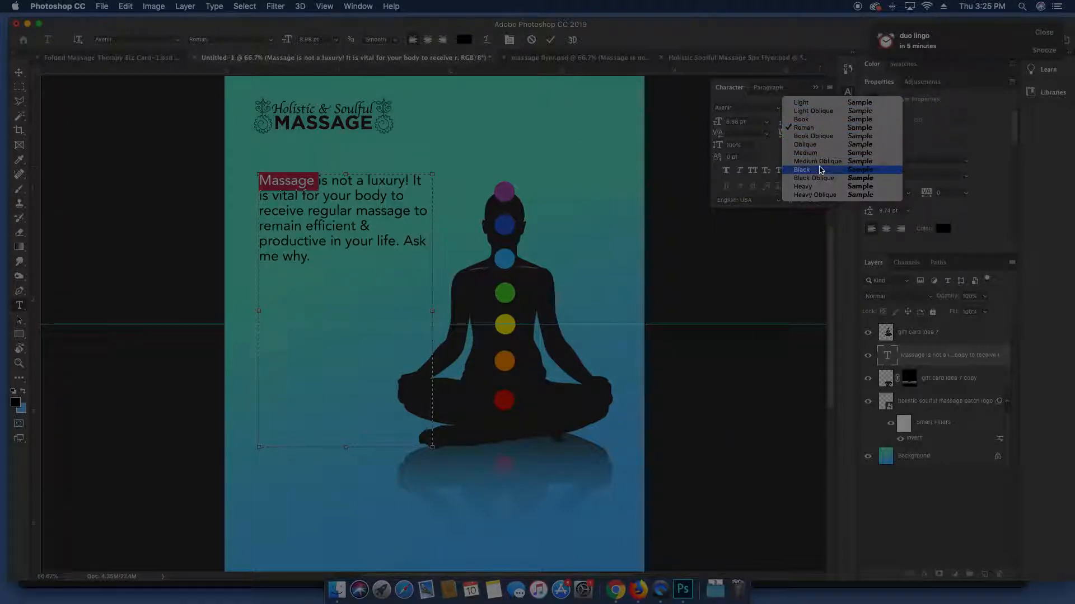
{"action": "left_click", "coordinate": [820, 169]}
{"action": "left_click", "coordinate": [334, 184]}
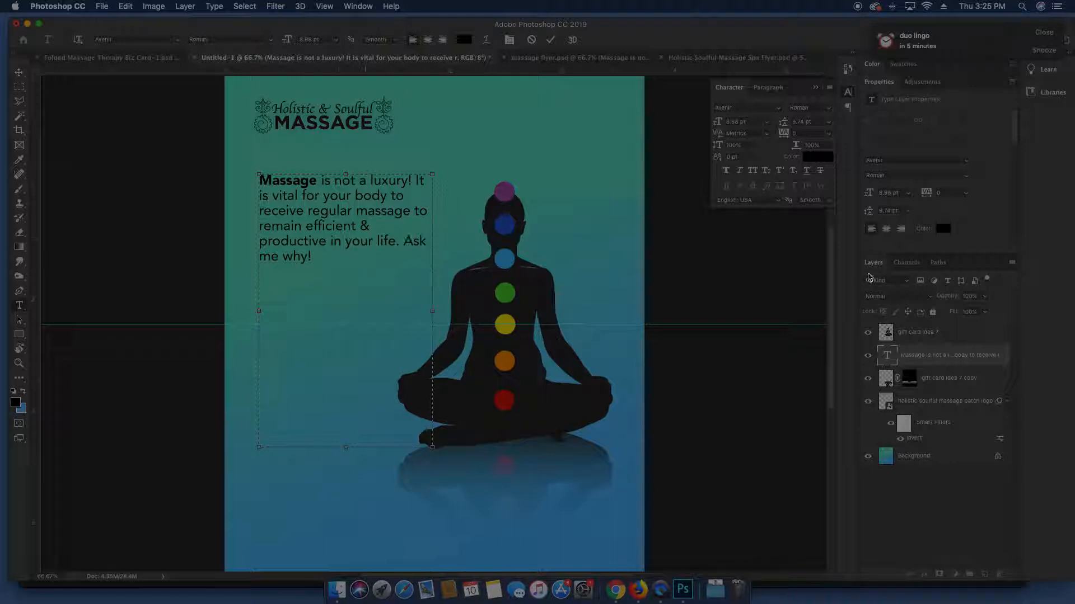
Put 'Ask me why!' on its own line, lower the paragraph, and bring up the Spa Flyer
{"action": "left_click", "coordinate": [405, 243]}
{"action": "key", "text": "Return"}
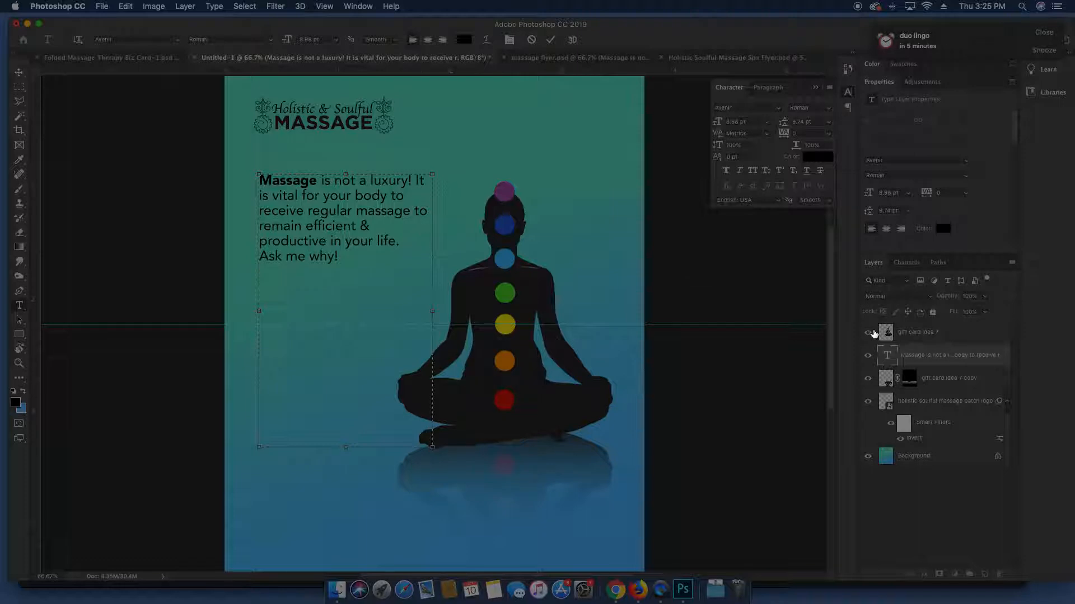
{"action": "left_click", "coordinate": [888, 355]}
{"action": "key", "text": "v"}
{"action": "left_click_drag", "start_coordinate": [446, 242], "coordinate": [447, 264]}
{"action": "key", "text": "super+minus"}
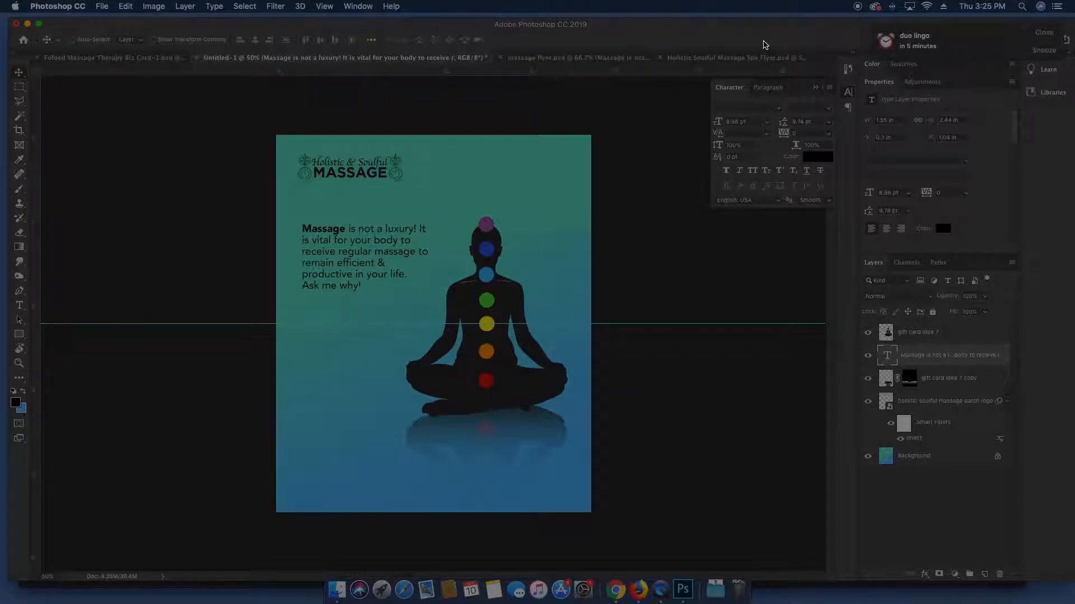
{"action": "left_click", "coordinate": [753, 59]}
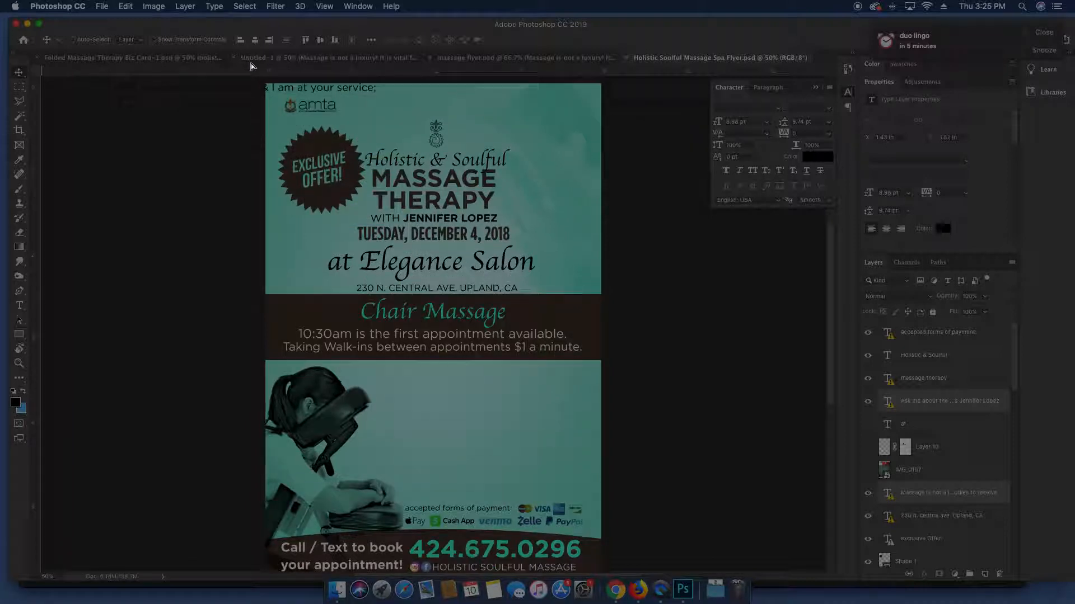
Bring the flyer's two text blocks into the Untitled-1 card and delete the old paragraph
{"action": "left_click", "coordinate": [260, 61]}
{"action": "left_click_drag", "start_coordinate": [372, 220], "coordinate": [372, 220]}
{"action": "left_click_drag", "start_coordinate": [443, 290], "coordinate": [395, 320]}
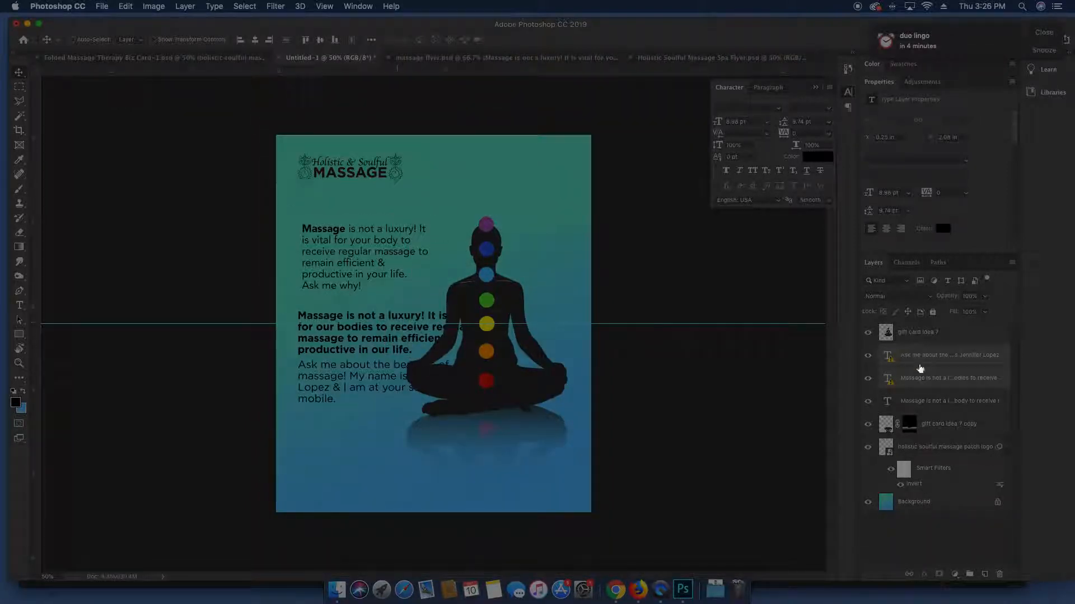
{"action": "left_click", "coordinate": [912, 404]}
{"action": "key", "text": "Delete"}
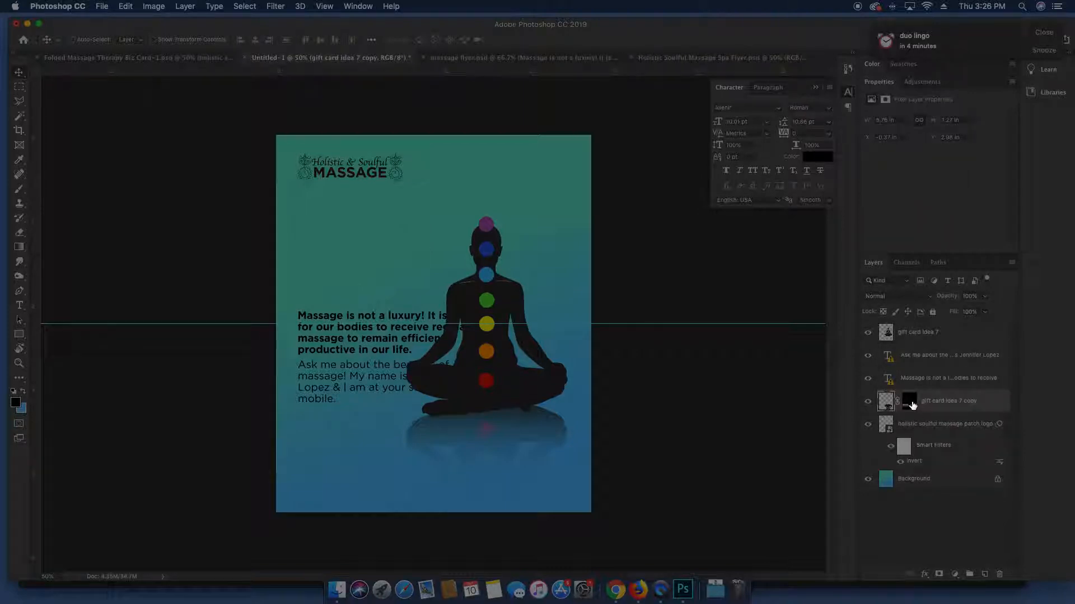
Move the Massage paragraph up below the logo and set its text in Avenir Book
{"action": "left_click", "coordinate": [918, 377]}
{"action": "left_click_drag", "start_coordinate": [436, 356], "coordinate": [432, 263]}
{"action": "key", "text": "t"}
{"action": "left_click", "coordinate": [420, 239]}
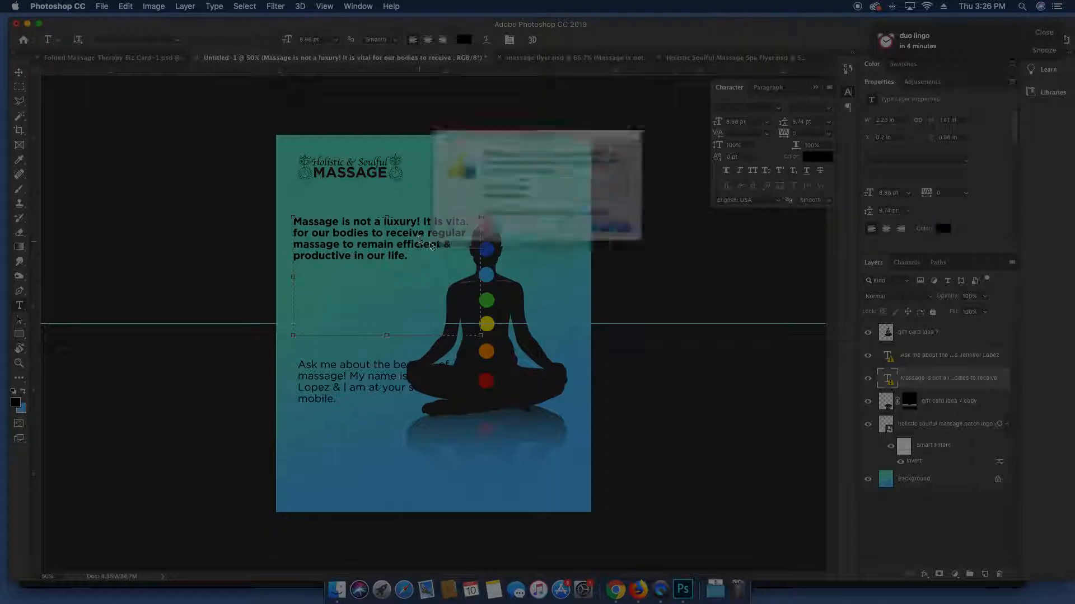
{"action": "left_click", "coordinate": [620, 232]}
{"action": "key", "text": "super+a"}
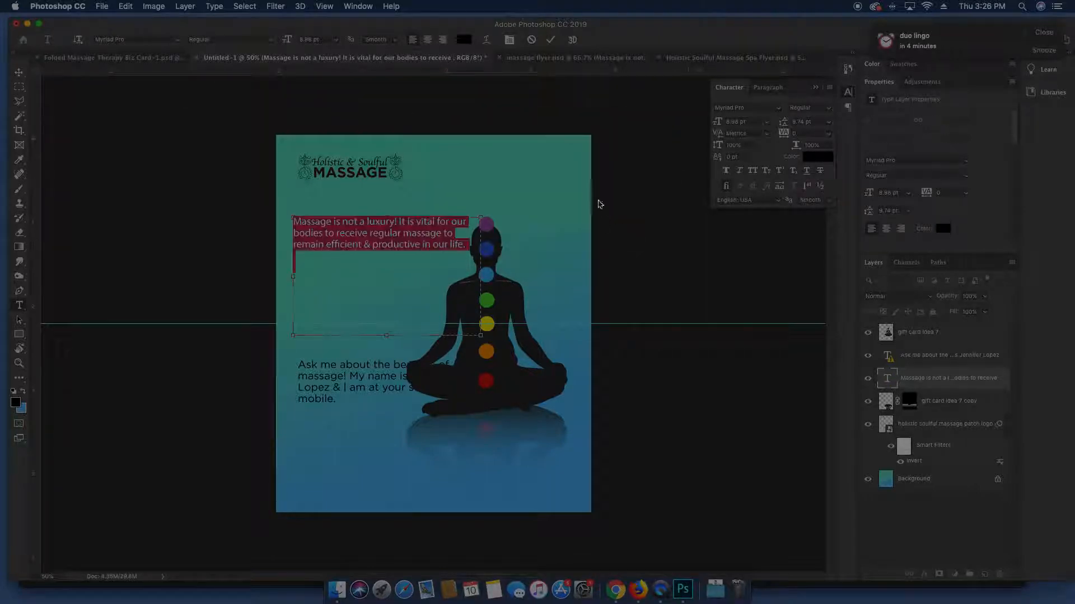
{"action": "type", "text": "ave"}
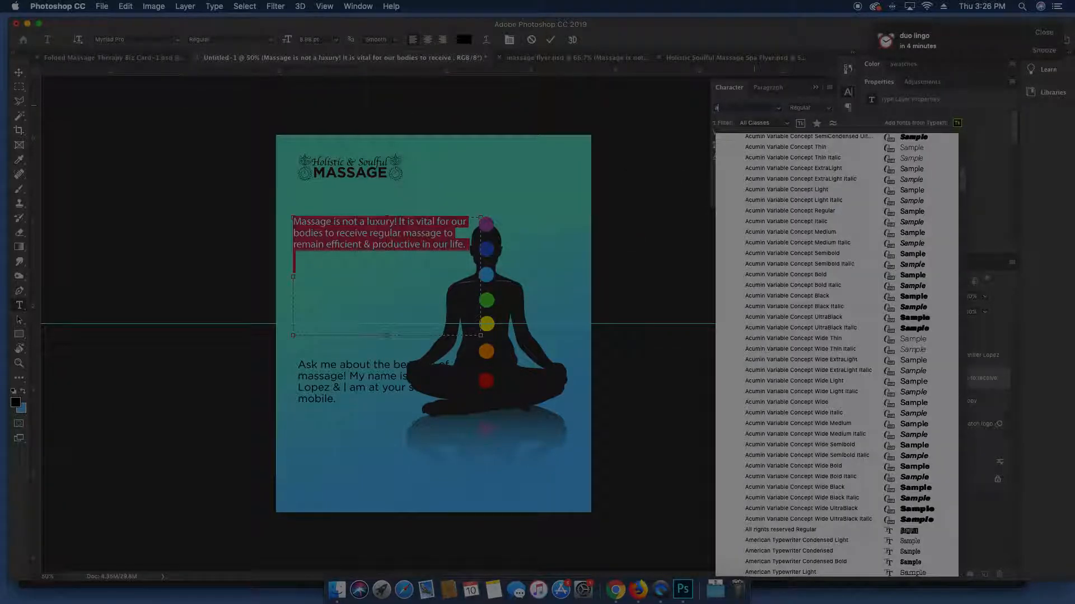
{"action": "scroll", "coordinate": [766, 140], "scroll_direction": "up", "scroll_amount": 2}
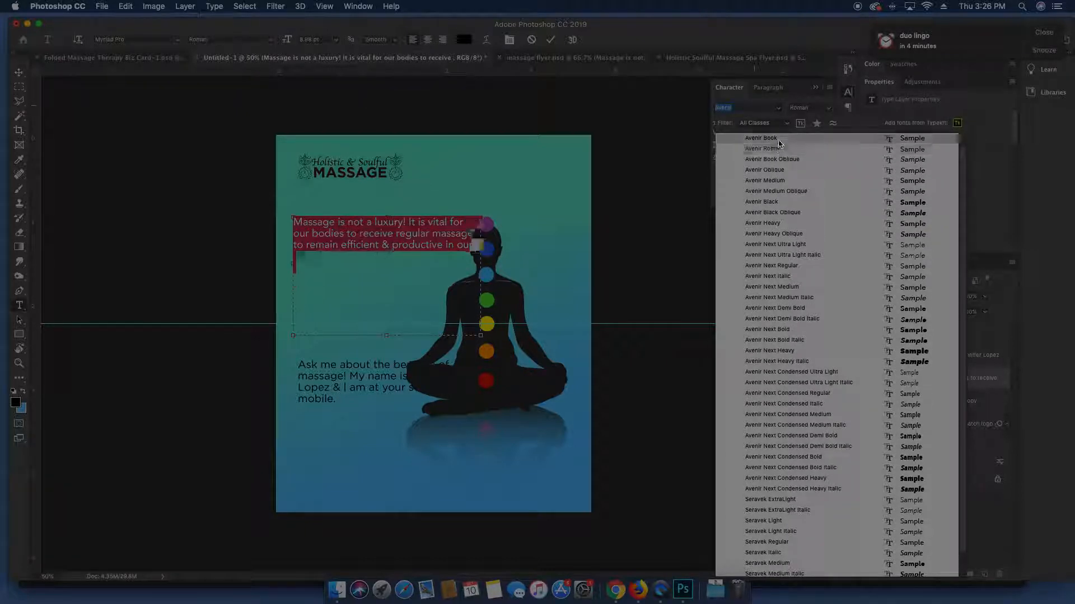
{"action": "left_click", "coordinate": [780, 140]}
Make the word 'Massage' Black (bold) and narrow the paragraph's text box
{"action": "left_click", "coordinate": [835, 110]}
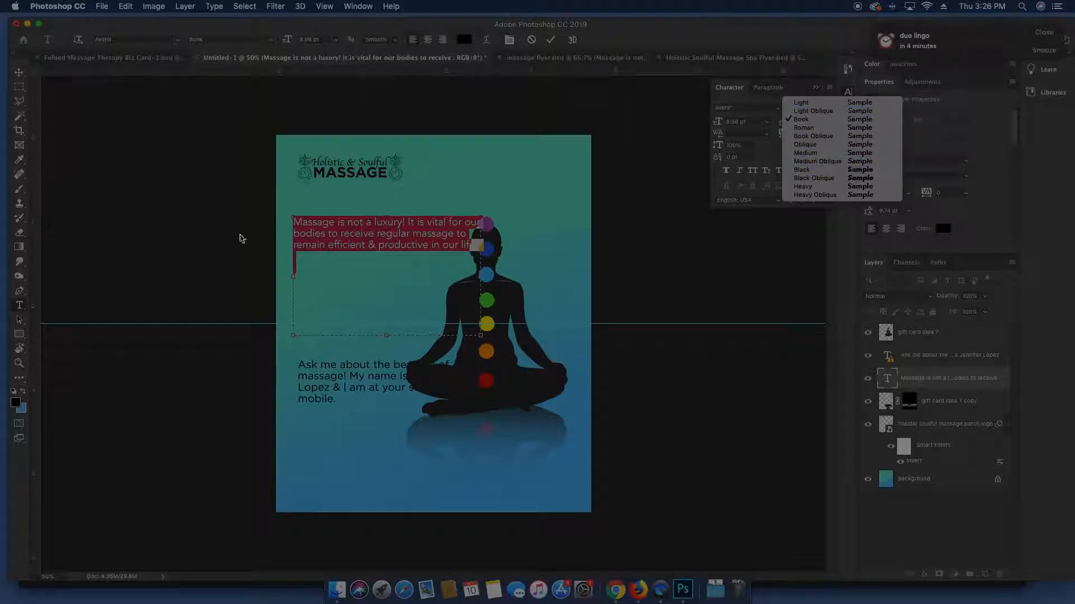
{"action": "left_click", "coordinate": [326, 223]}
{"action": "double_click", "coordinate": [325, 222]}
{"action": "left_click", "coordinate": [831, 108]}
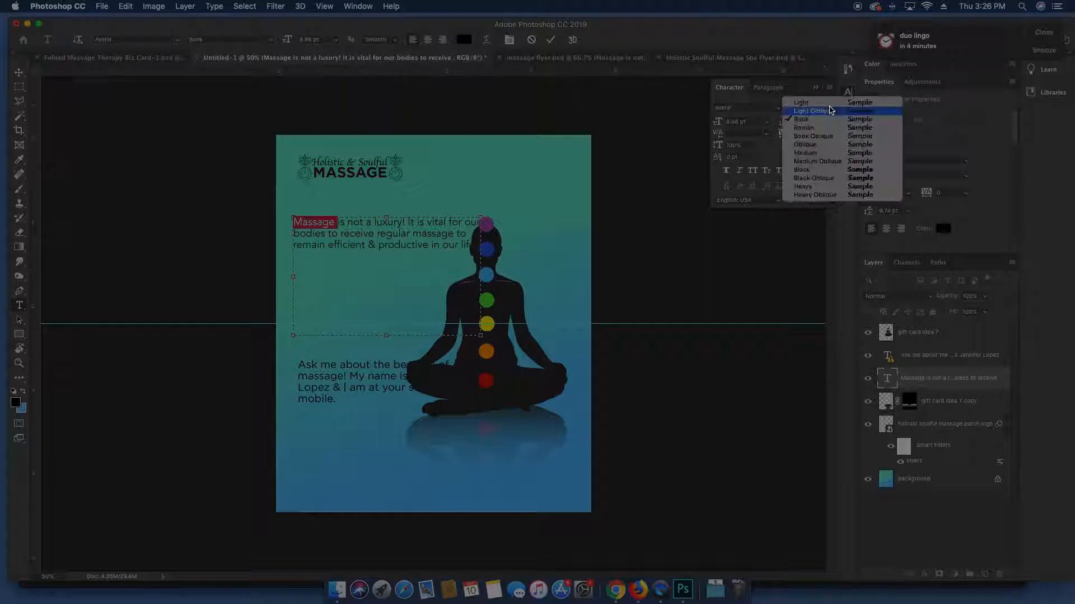
{"action": "left_click", "coordinate": [815, 174]}
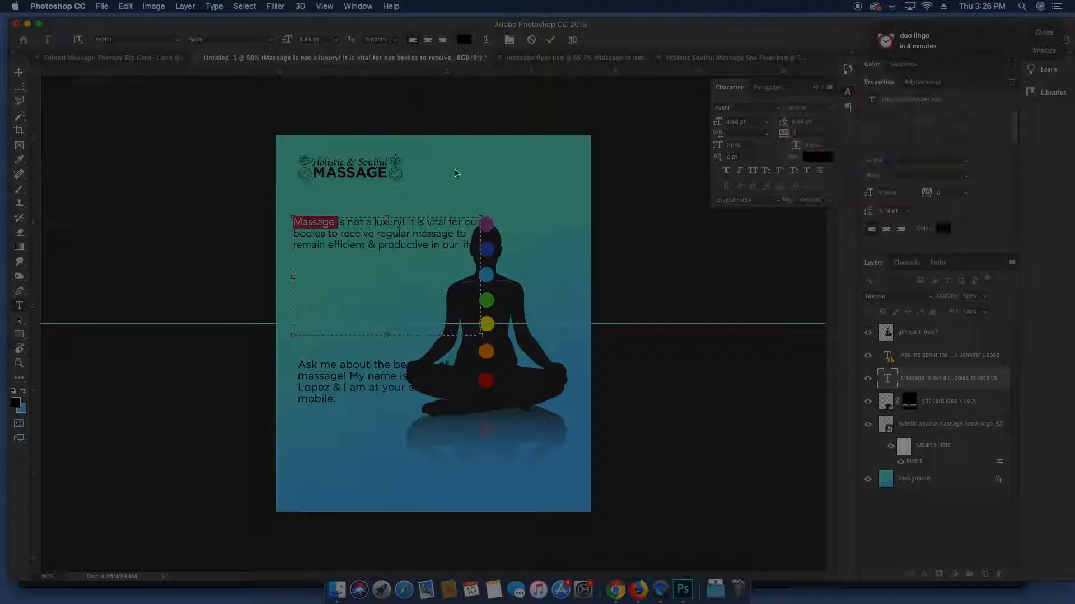
{"action": "left_click", "coordinate": [442, 245]}
{"action": "left_click_drag", "start_coordinate": [478, 277], "coordinate": [444, 277]}
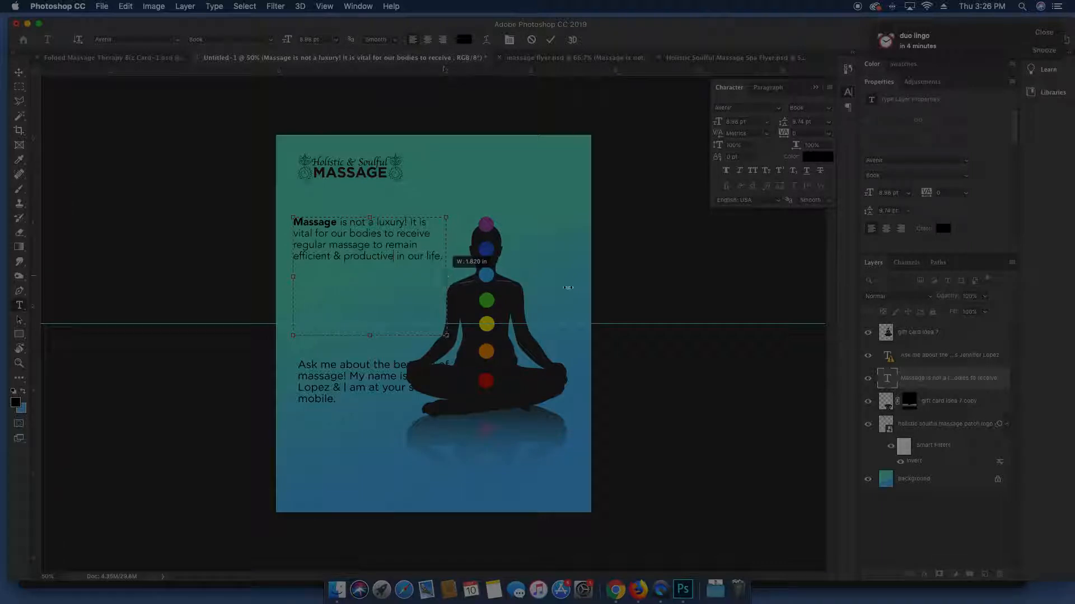
{"action": "left_click", "coordinate": [892, 388]}
Nudge the paragraph lower and move the 'Ask me about' paragraph up beneath it
{"action": "key", "text": "v"}
{"action": "mouse_move", "coordinate": [417, 205]}
{"action": "left_mouse_down"}
{"action": "mouse_move", "coordinate": [420, 222]}
{"action": "mouse_move", "coordinate": [418, 213]}
{"action": "left_mouse_up"}
{"action": "left_click_drag", "start_coordinate": [367, 382], "coordinate": [361, 300]}
{"action": "key", "text": "t"}
{"action": "left_click", "coordinate": [458, 302]}
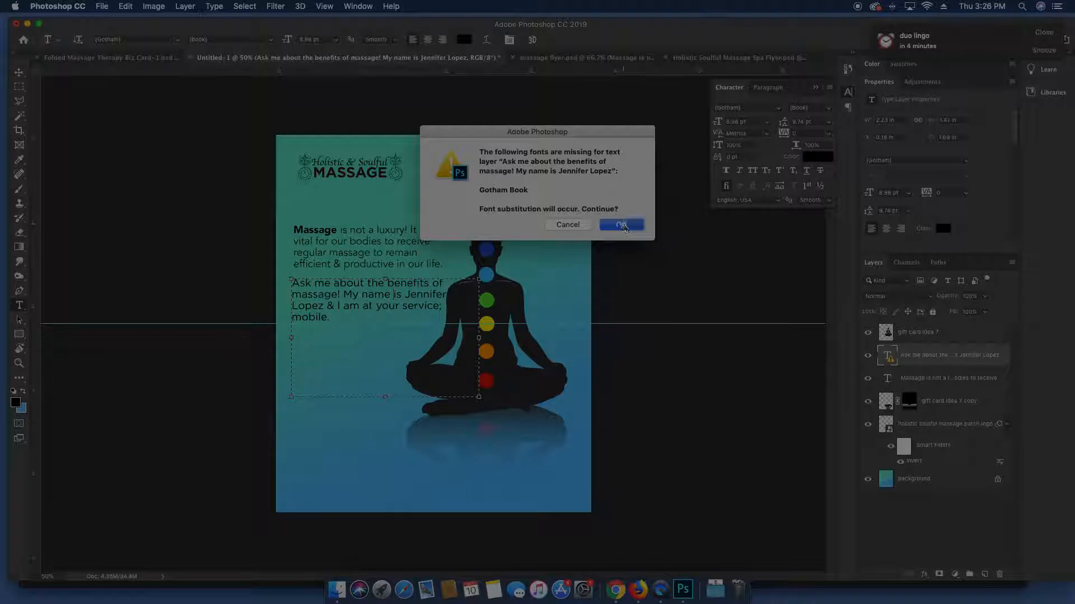
Set the whole 'Ask me about' paragraph in Avenir Book
{"action": "left_click", "coordinate": [622, 225]}
{"action": "key", "text": "super+a"}
{"action": "left_click", "coordinate": [766, 109]}
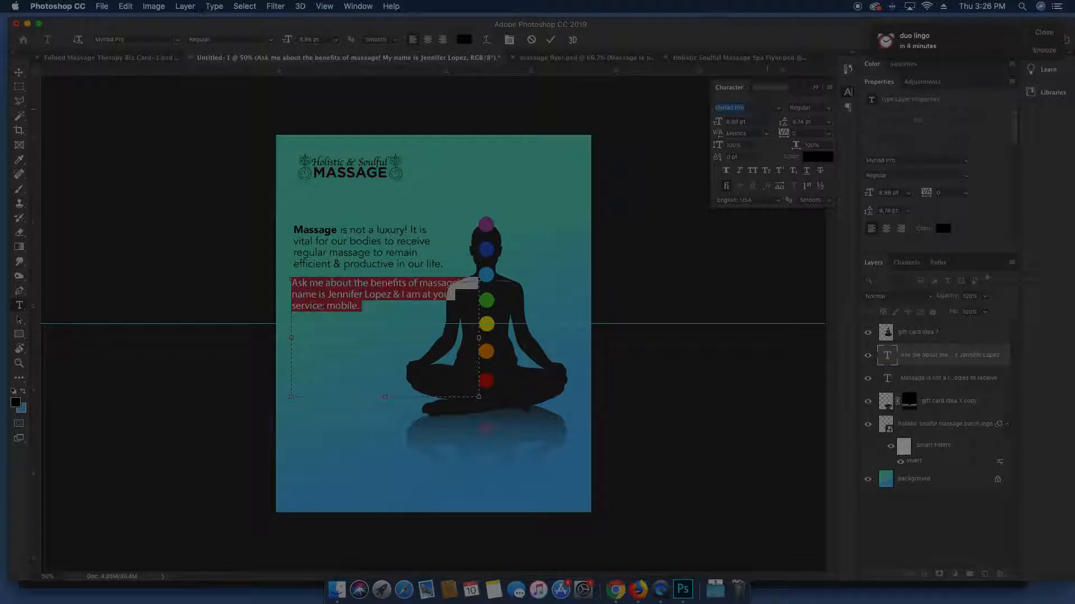
{"action": "type", "text": "Avenir"}
{"action": "key", "text": "Down"}
{"action": "key", "text": "Down"}
{"action": "key", "text": "Down"}
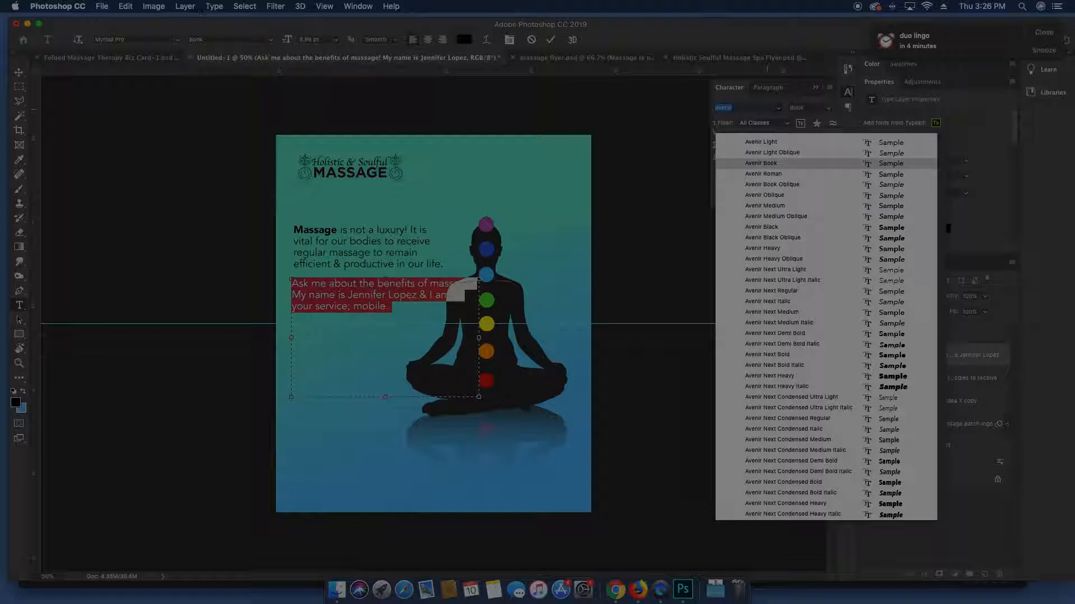
{"action": "key", "text": "Return"}
{"action": "left_click", "coordinate": [940, 358]}
Move the second paragraph to the card bottom and widen its text box
{"action": "key", "text": "v"}
{"action": "left_click_drag", "start_coordinate": [387, 310], "coordinate": [431, 478]}
{"action": "key", "text": "t"}
{"action": "left_click", "coordinate": [432, 470]}
{"action": "left_click_drag", "start_coordinate": [524, 512], "coordinate": [580, 510]}
{"action": "key", "text": "Escape"}
{"action": "key", "text": "v"}
{"action": "left_click_drag", "start_coordinate": [486, 479], "coordinate": [462, 491]}
Make the bottom paragraph Black, widen it to two lines, and shift it left and down
{"action": "left_click", "coordinate": [831, 109]}
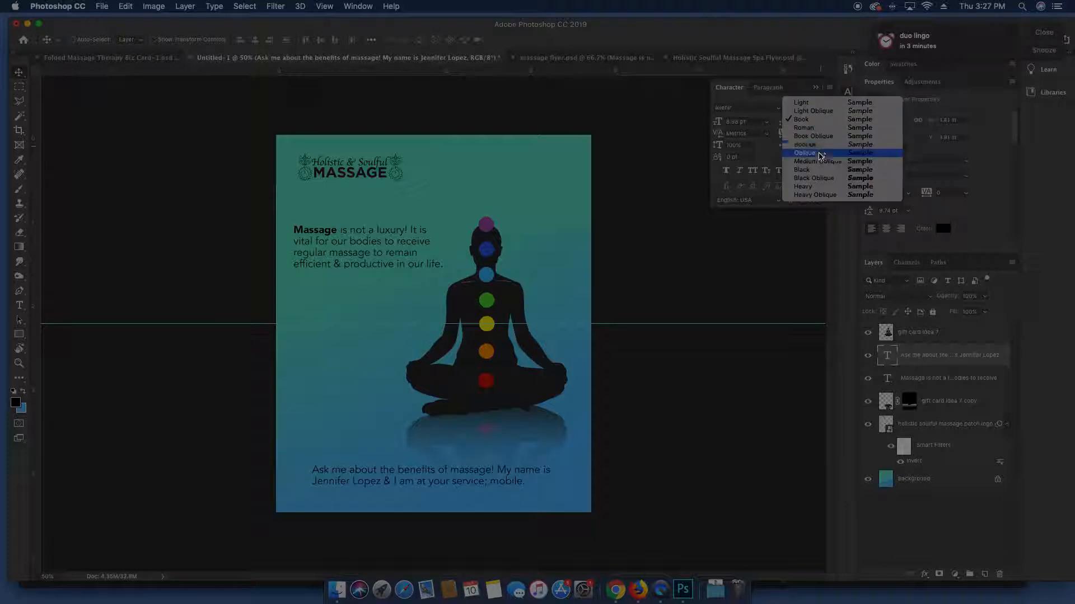
{"action": "left_click", "coordinate": [814, 171]}
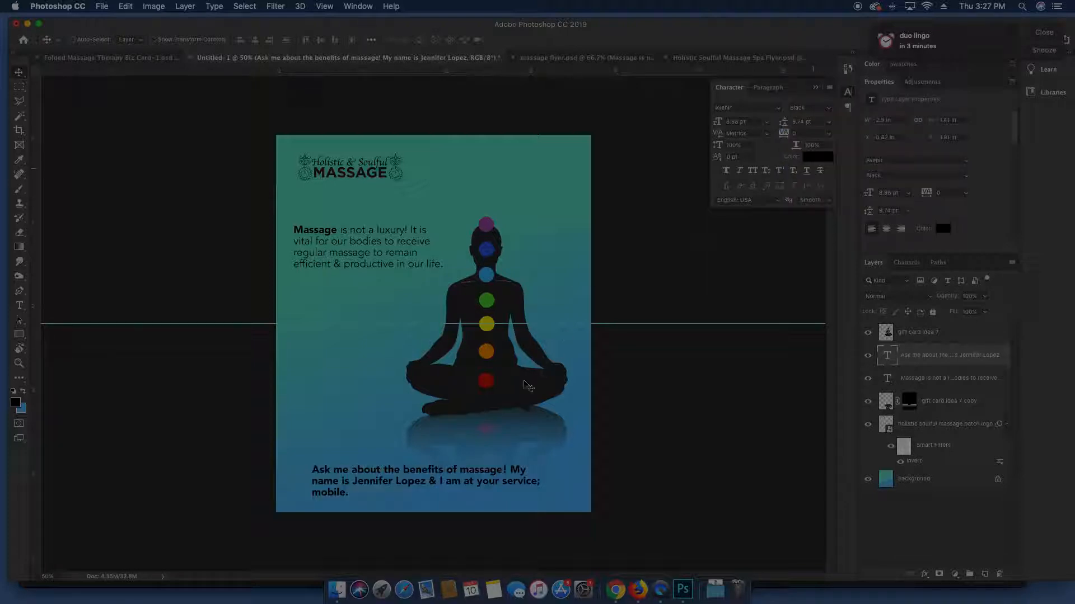
{"action": "double_click", "coordinate": [500, 471]}
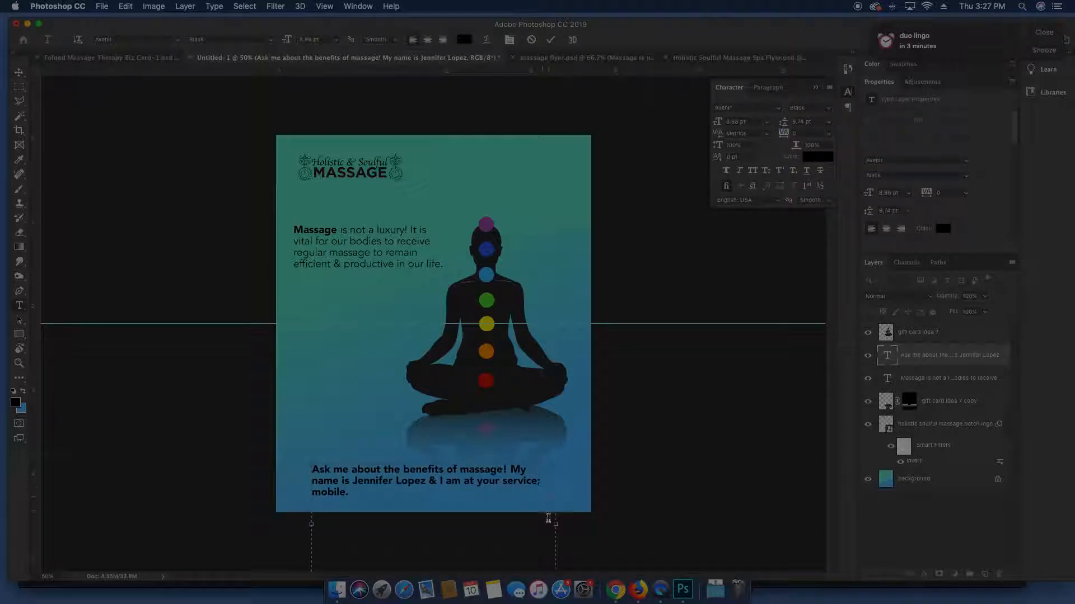
{"action": "left_click_drag", "start_coordinate": [554, 524], "coordinate": [578, 524]}
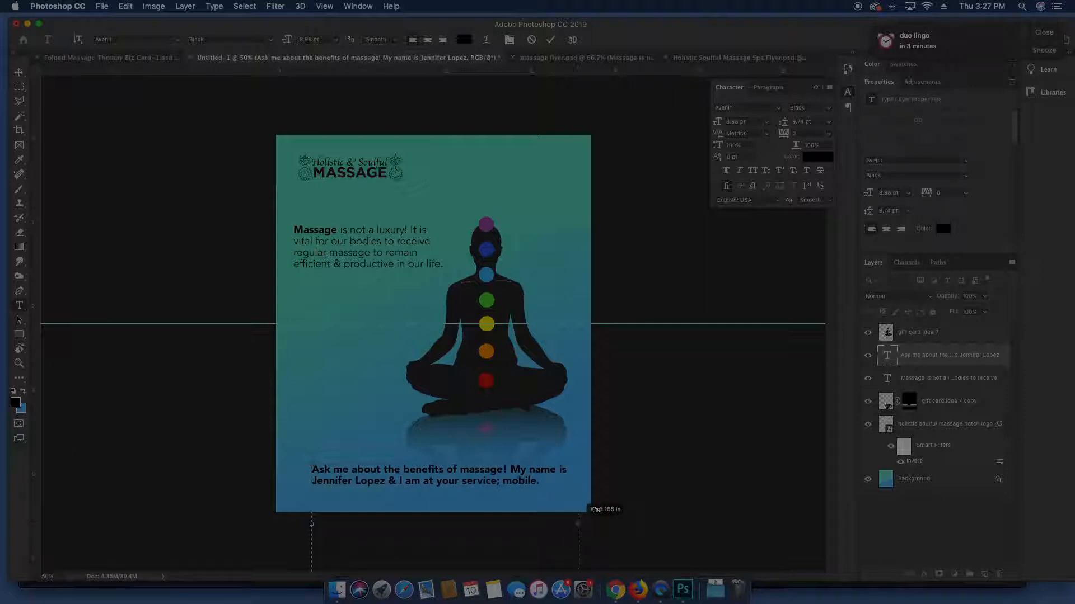
{"action": "left_click", "coordinate": [917, 358]}
{"action": "key", "text": "v"}
{"action": "left_click_drag", "start_coordinate": [478, 496], "coordinate": [465, 505]}
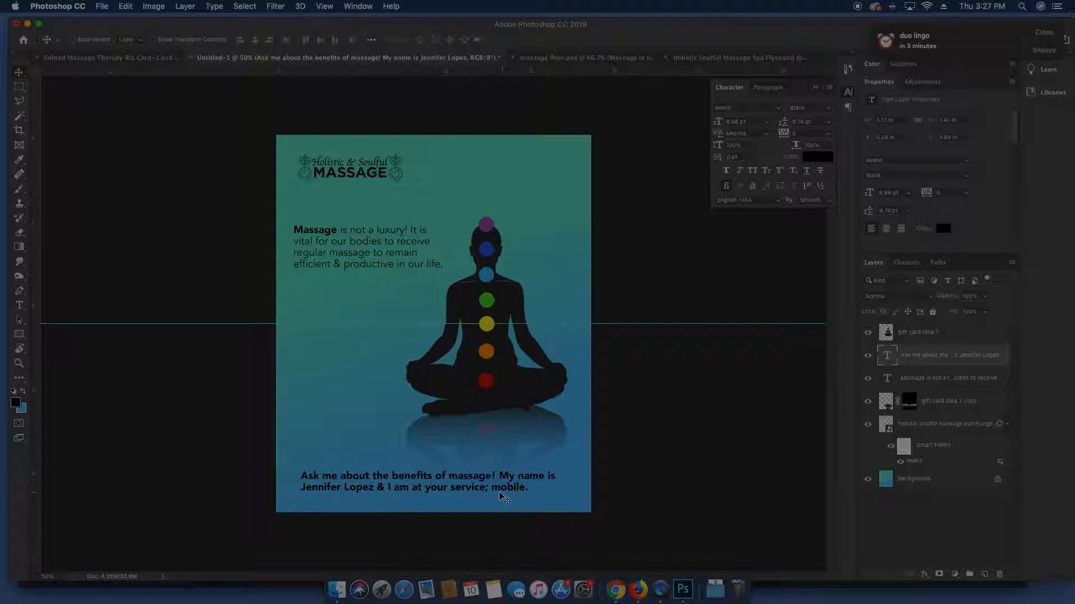
{"action": "key", "text": "t"}
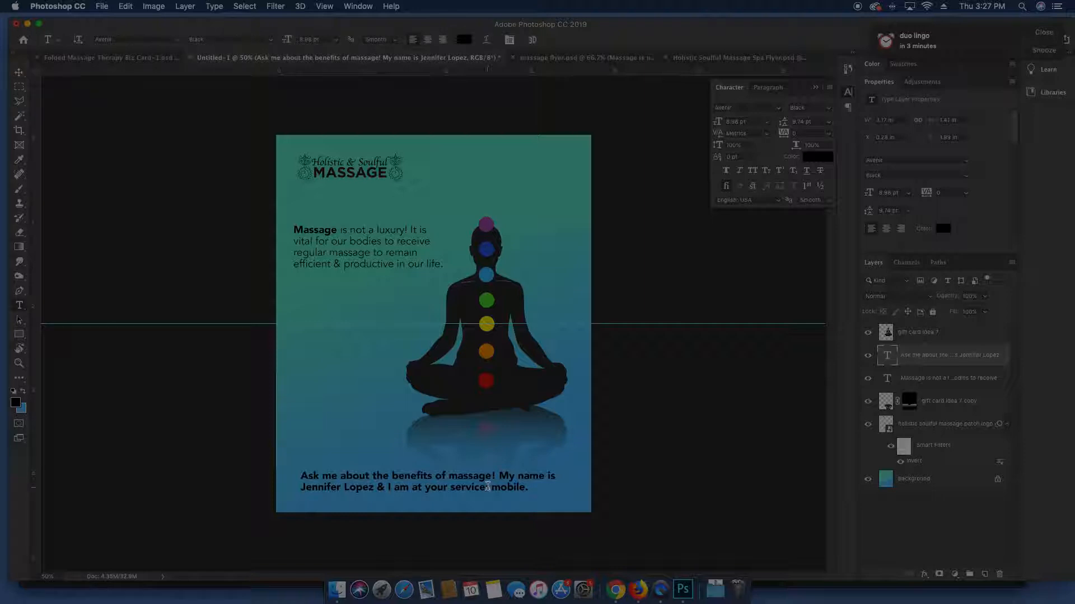
{"action": "key", "text": "v"}
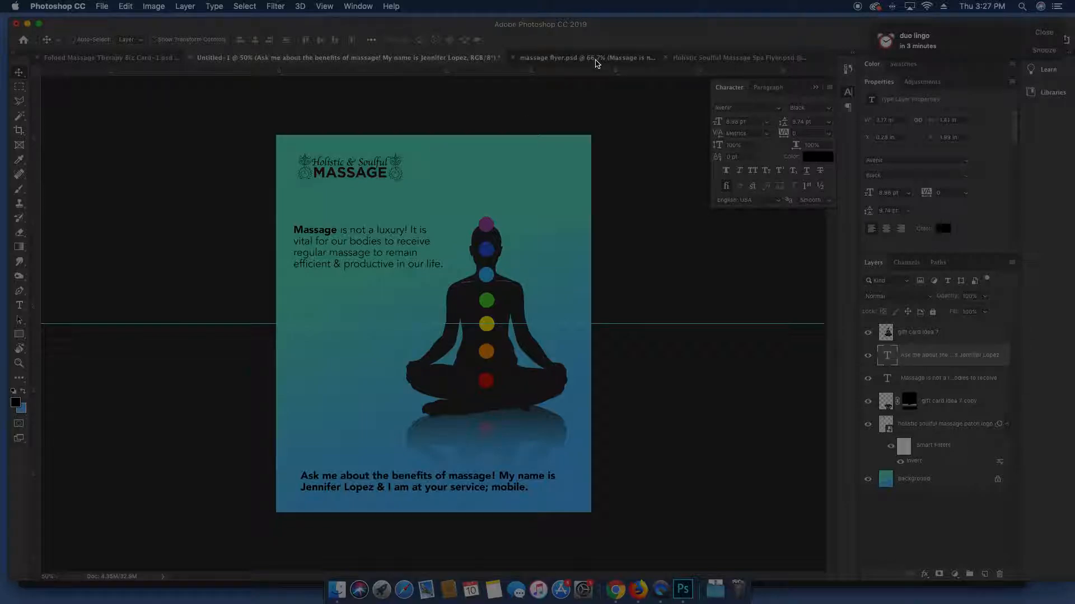
Switch to the Holistic Soulful Massage Spa Flyer and inspect the payment logos in Group 2
{"action": "left_click", "coordinate": [596, 59]}
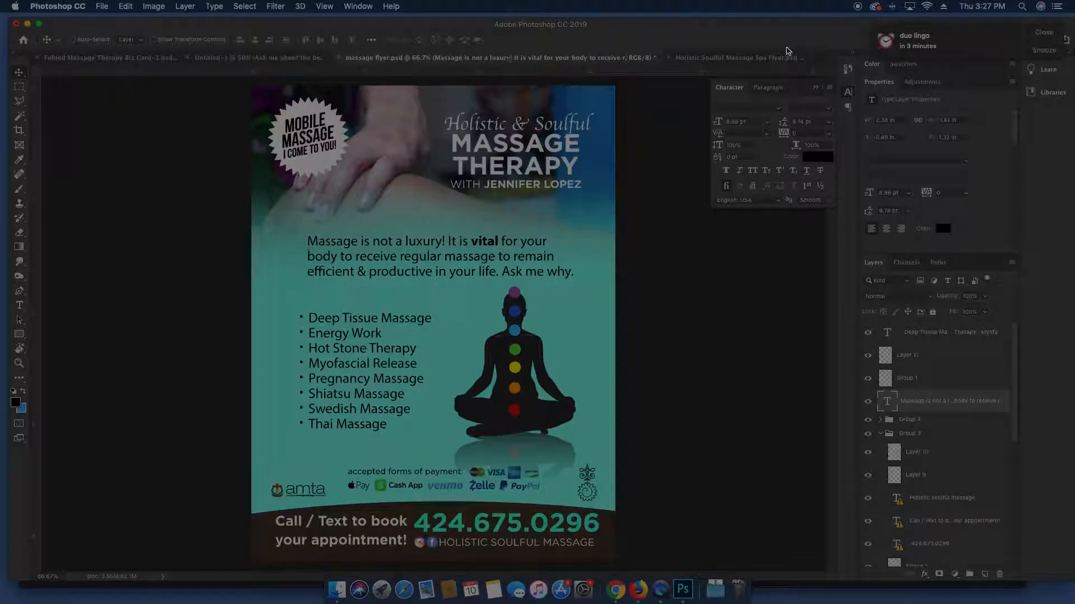
{"action": "left_click", "coordinate": [761, 60]}
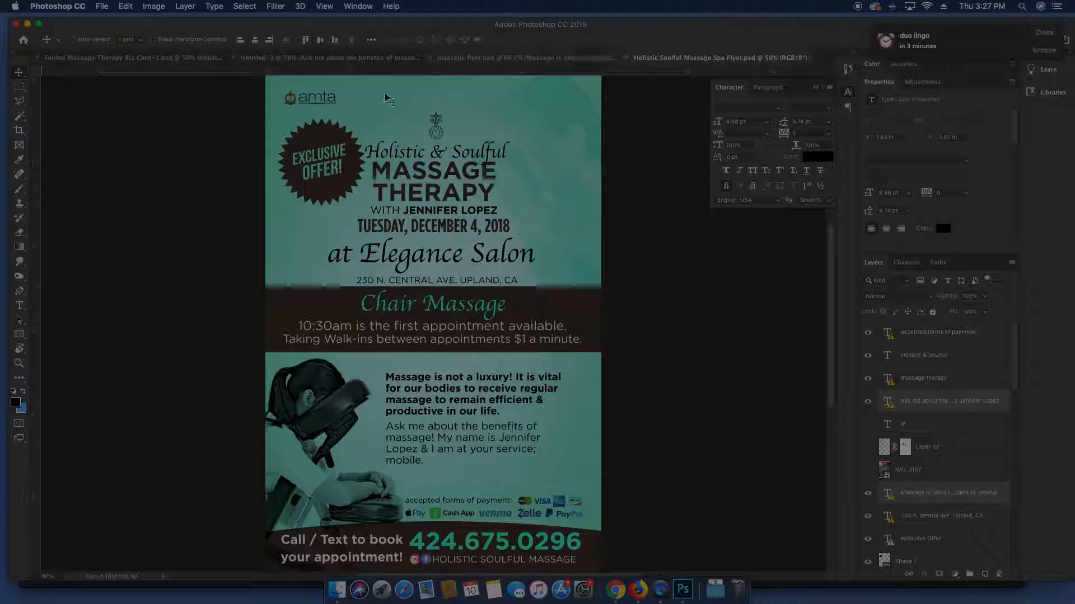
{"action": "left_click", "coordinate": [557, 506], "text": "super"}
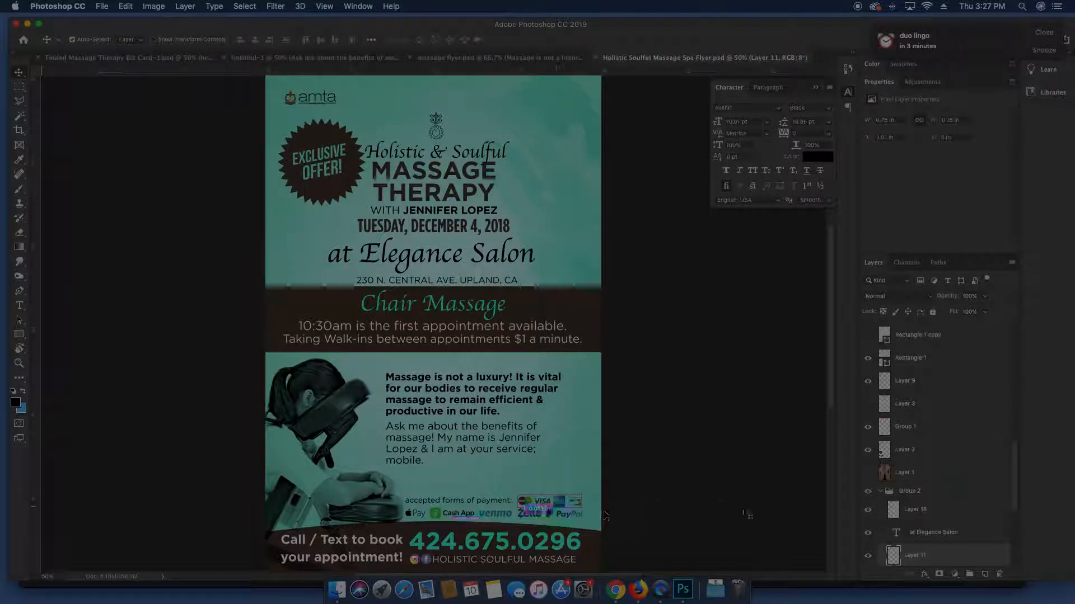
{"action": "left_click", "coordinate": [868, 492]}
{"action": "left_click", "coordinate": [881, 492]}
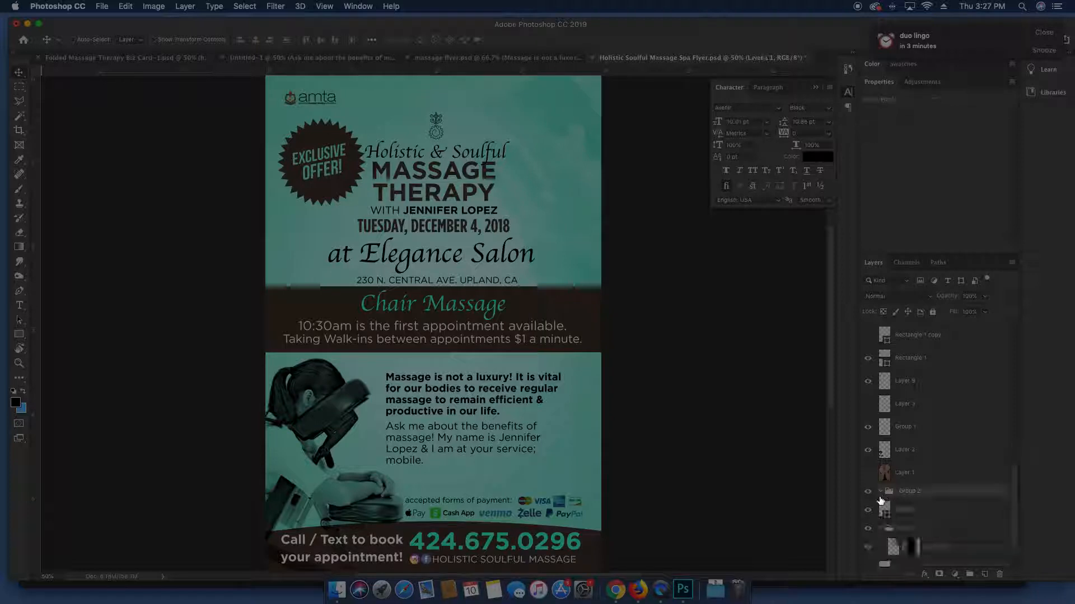
{"action": "left_click", "coordinate": [865, 513]}
{"action": "left_click", "coordinate": [865, 513]}
Move the 'at Elegance Salon' layer out of the flyer's Group 2
{"action": "left_click", "coordinate": [456, 507], "text": "super"}
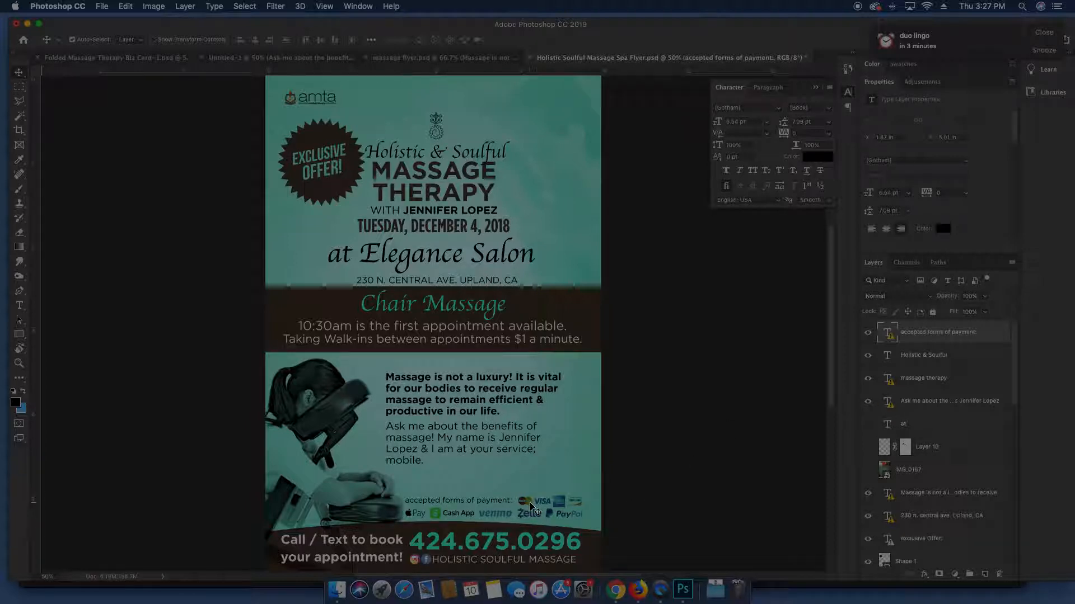
{"action": "left_click_drag", "start_coordinate": [956, 340], "coordinate": [929, 523]}
{"action": "scroll", "coordinate": [926, 523], "scroll_direction": "down", "scroll_amount": 1}
{"action": "left_click", "coordinate": [867, 504]}
{"action": "left_click", "coordinate": [867, 504]}
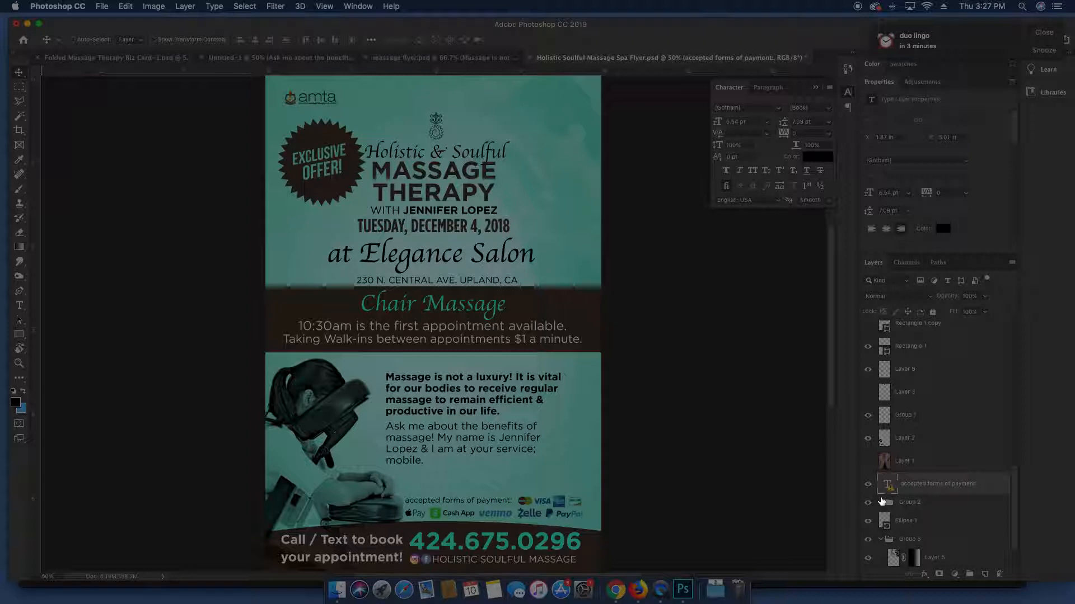
{"action": "left_click", "coordinate": [885, 507]}
{"action": "scroll", "coordinate": [885, 508], "scroll_direction": "down", "scroll_amount": 1}
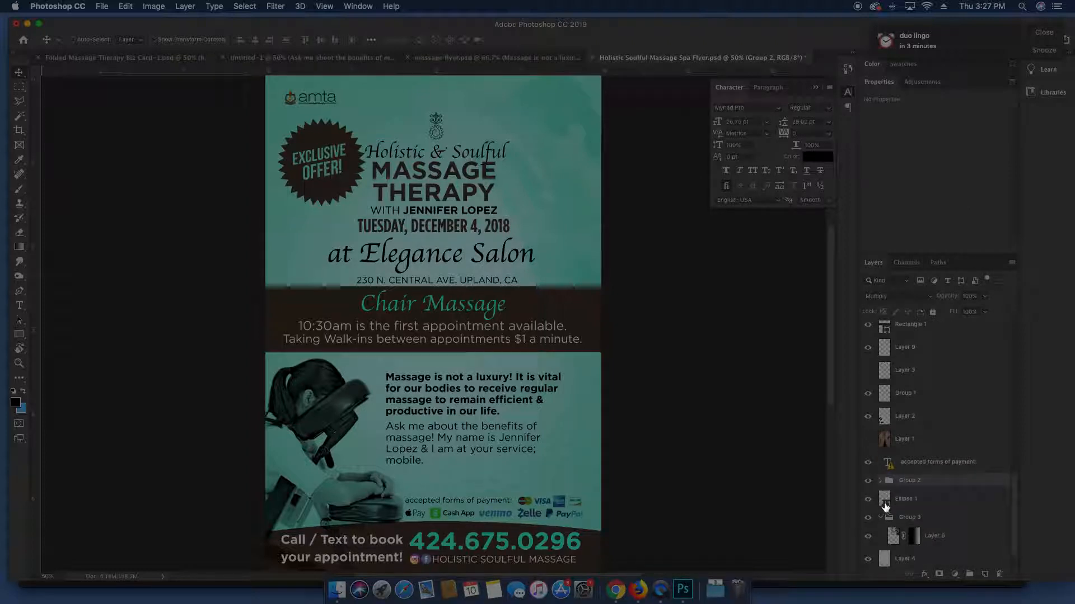
{"action": "left_click", "coordinate": [882, 482]}
{"action": "scroll", "coordinate": [886, 489], "scroll_direction": "down", "scroll_amount": 1}
{"action": "left_click_drag", "start_coordinate": [882, 505], "coordinate": [923, 437]}
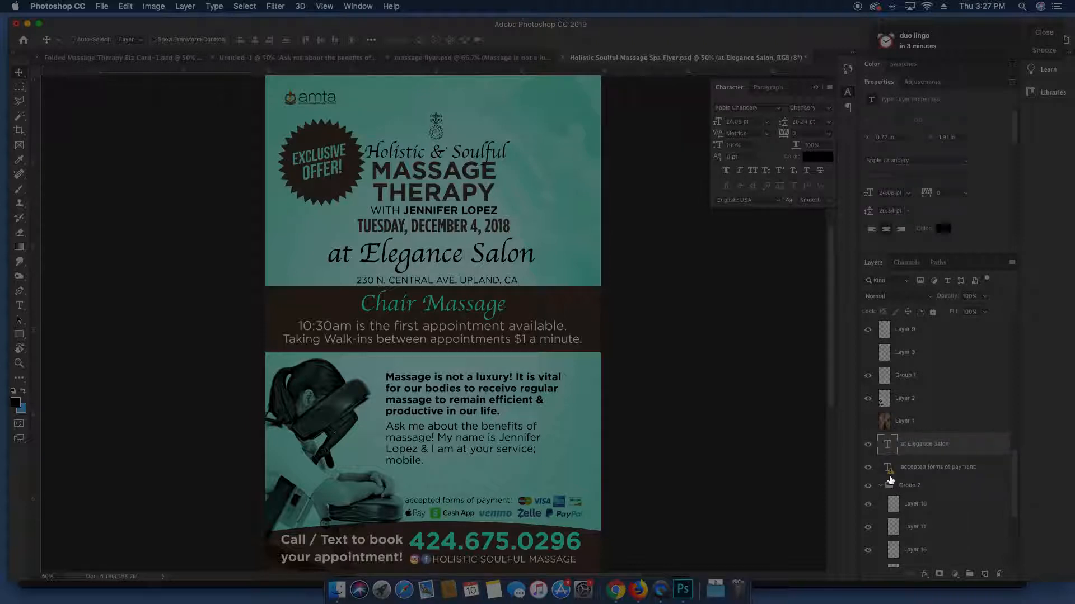
Select Group 2 and the 'accepted forms of payment' text and drag them to the Untitled-1 tab
{"action": "left_click", "coordinate": [880, 485]}
{"action": "left_click", "coordinate": [913, 486]}
{"action": "left_click", "coordinate": [922, 472], "text": "super"}
{"action": "left_click_drag", "start_coordinate": [497, 452], "coordinate": [302, 58]}
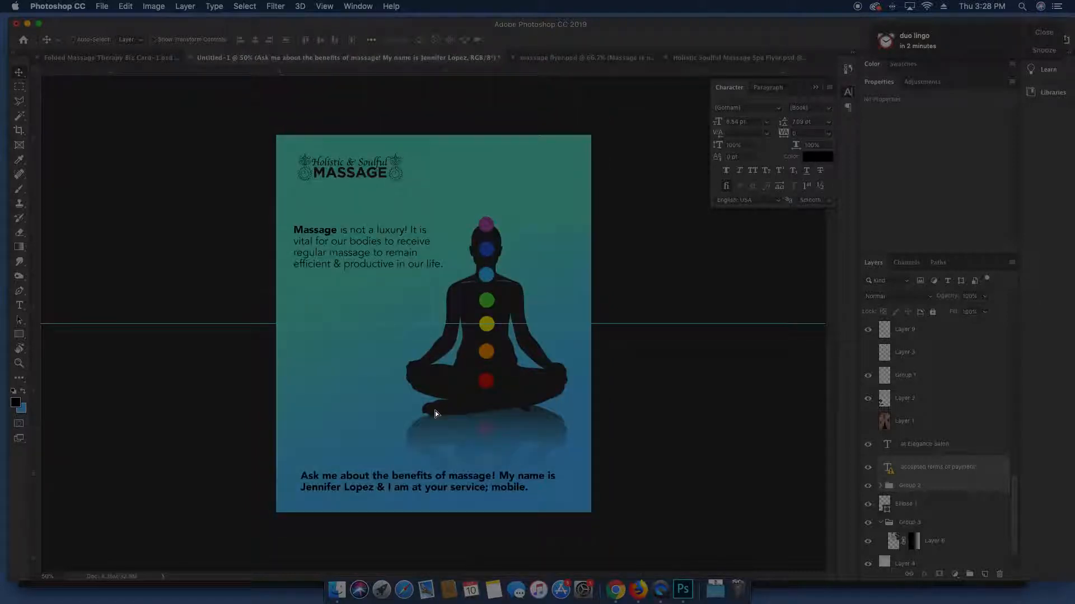
Drop the payment text and icons onto the card and group them together
{"action": "left_click_drag", "start_coordinate": [435, 414], "coordinate": [479, 487]}
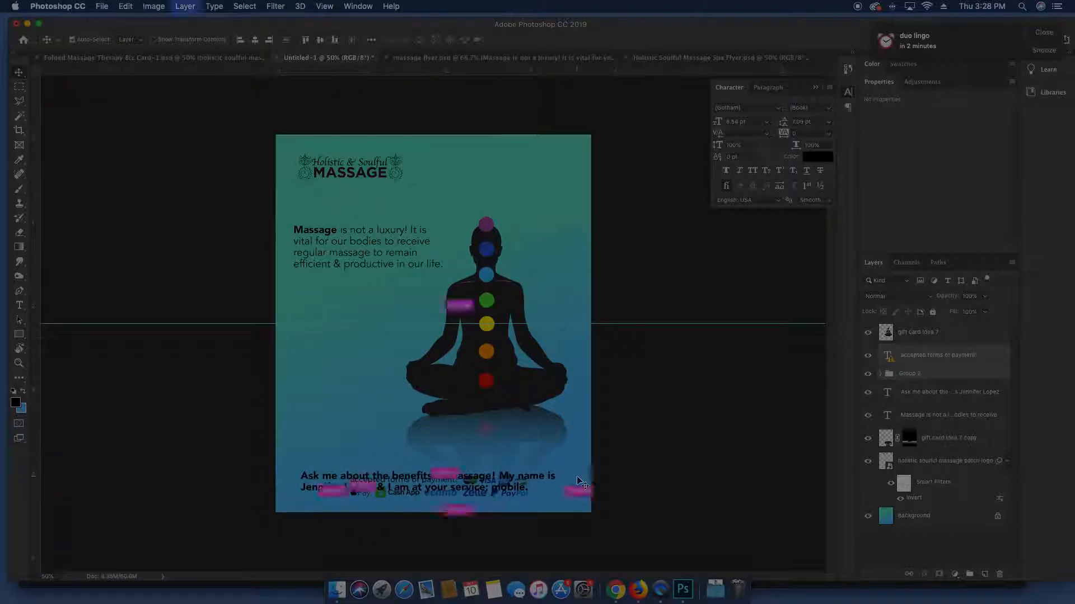
{"action": "key", "text": "super+g"}
{"action": "double_click", "coordinate": [329, 489]}
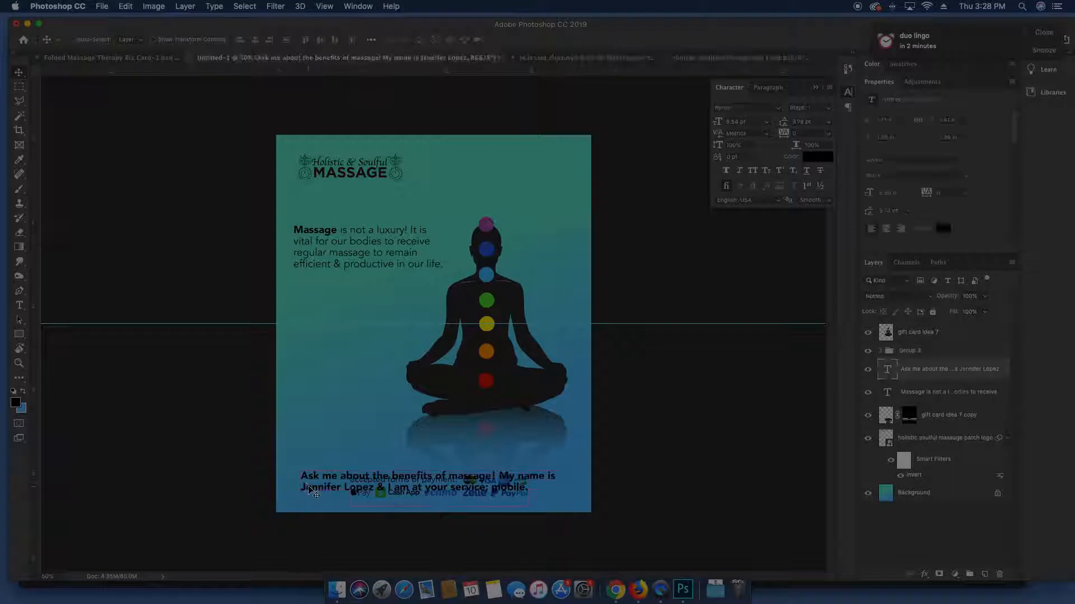
{"action": "left_click", "coordinate": [982, 370]}
{"action": "key", "text": "v"}
Move the 'Ask me about' paragraph up and centre-align its text
{"action": "left_click_drag", "start_coordinate": [539, 518], "coordinate": [540, 491]}
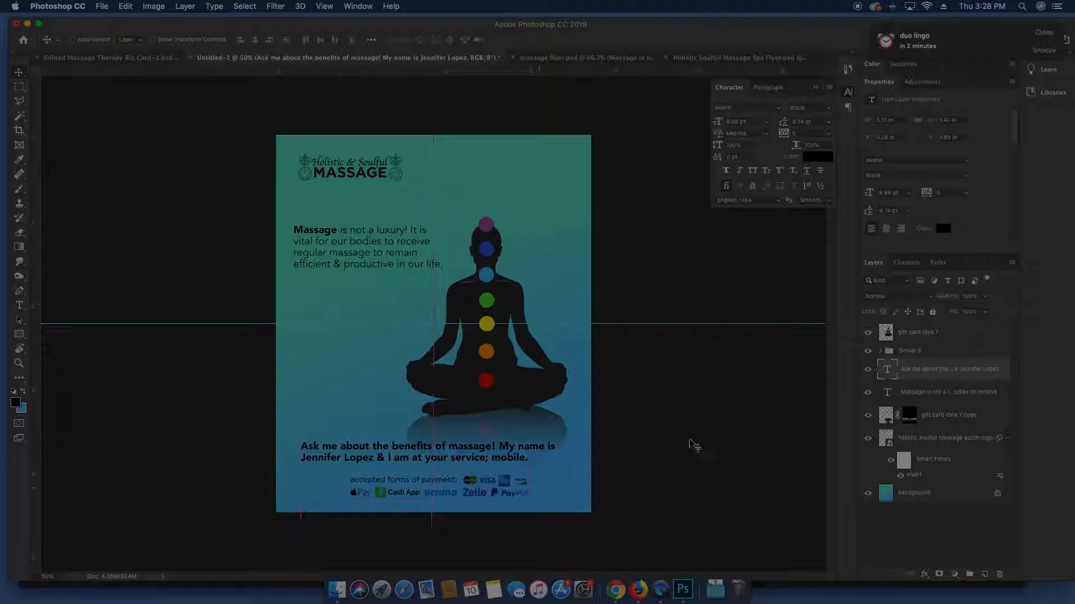
{"action": "key", "text": "t"}
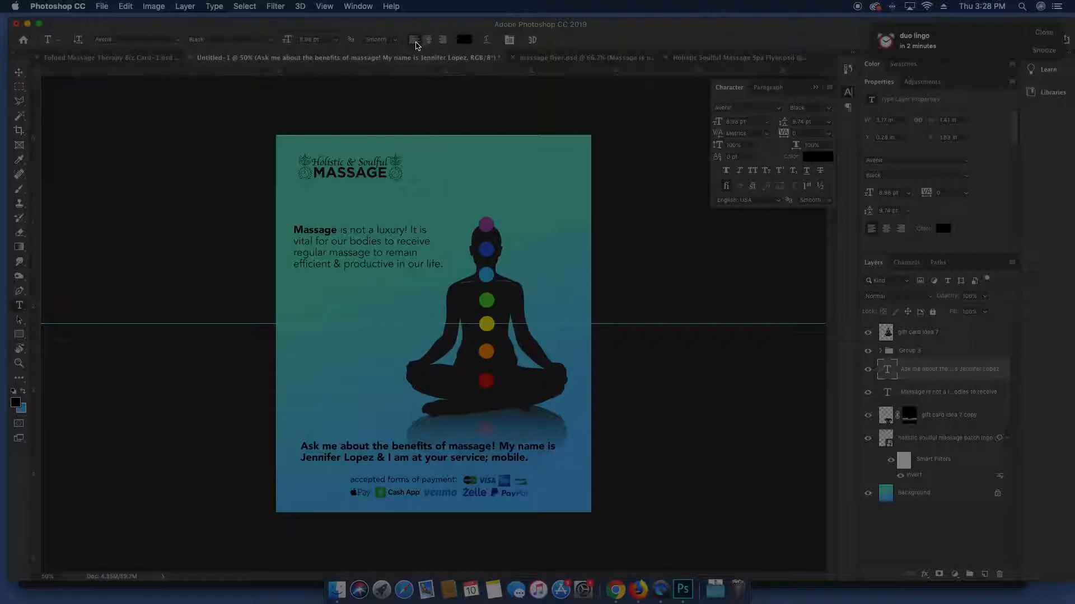
{"action": "left_click", "coordinate": [428, 40]}
{"action": "key", "text": "v"}
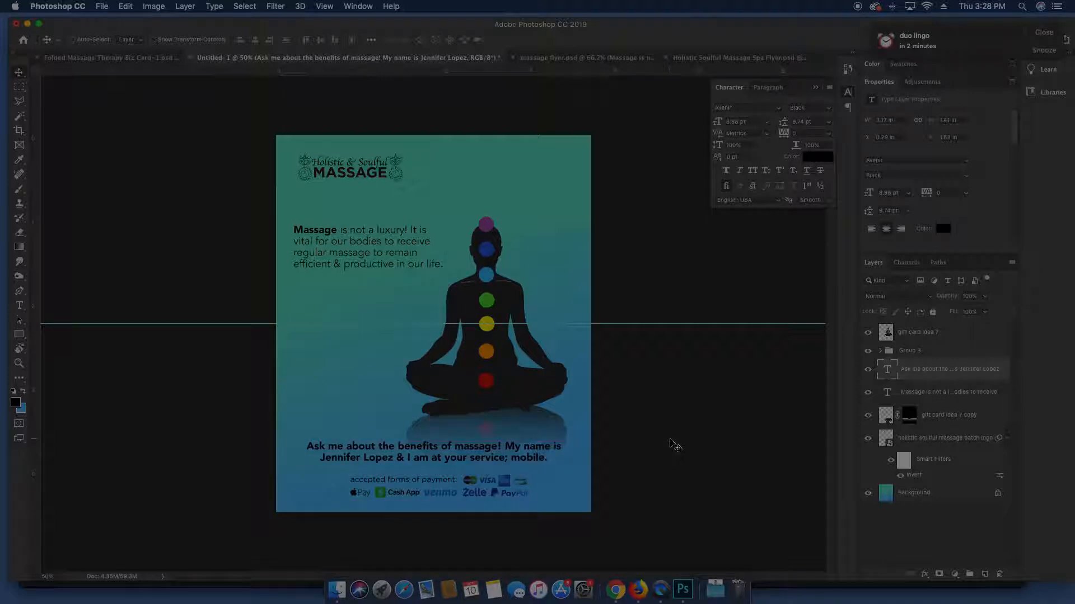
Nudge the payment group up so it sits beneath the paragraph
{"action": "left_click", "coordinate": [916, 352]}
{"action": "left_click_drag", "start_coordinate": [568, 467], "coordinate": [568, 458]}
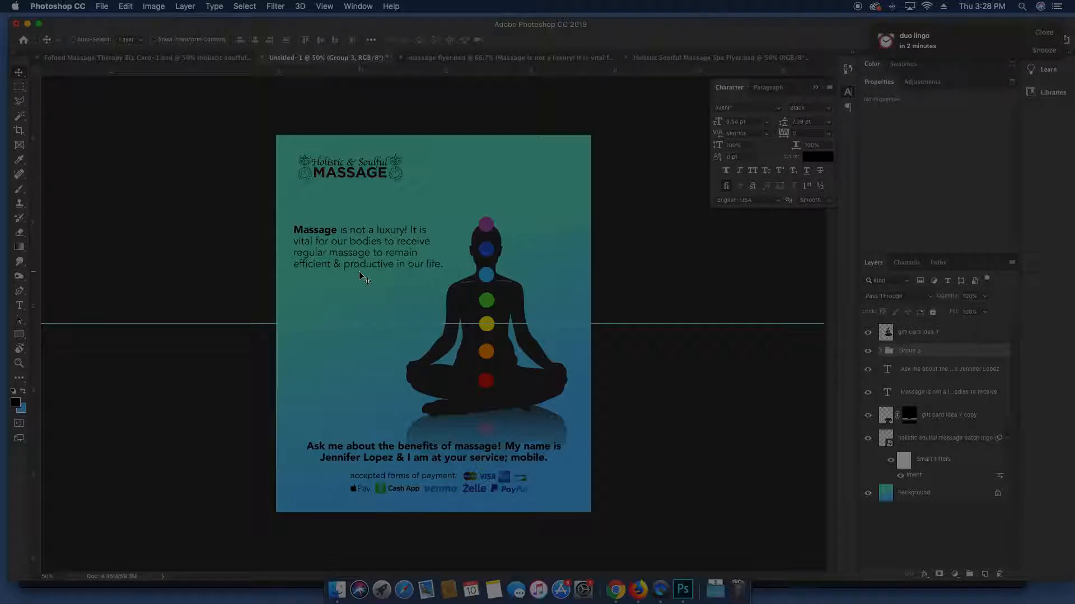
{"action": "left_click", "coordinate": [951, 487]}
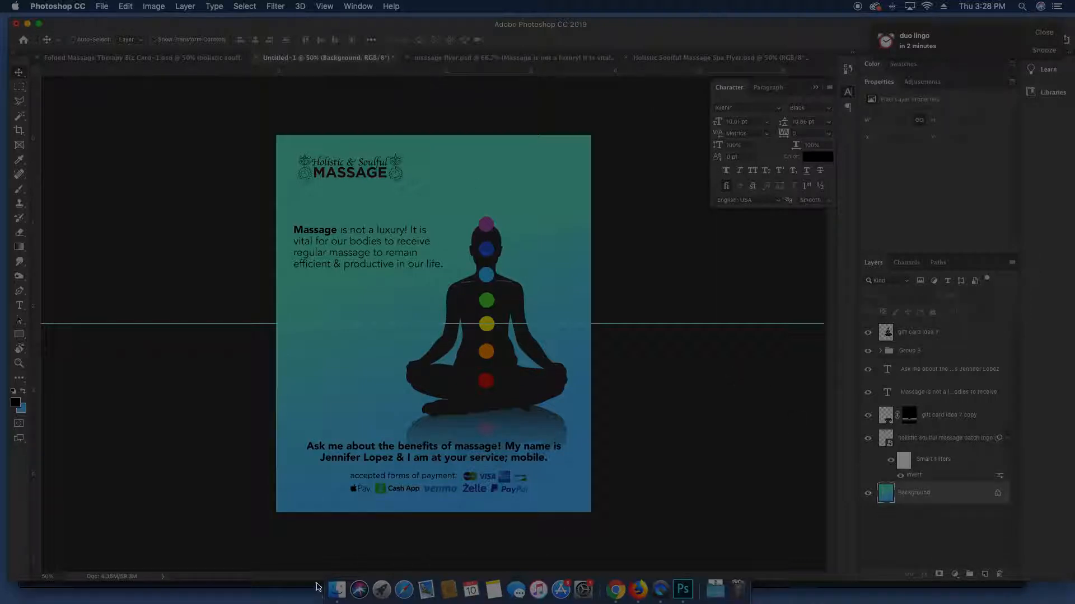
Open the Holistic Soulful Massage Photos folder in Finder
{"action": "left_click", "coordinate": [337, 589]}
{"action": "scroll", "coordinate": [407, 193], "scroll_direction": "up", "scroll_amount": 3}
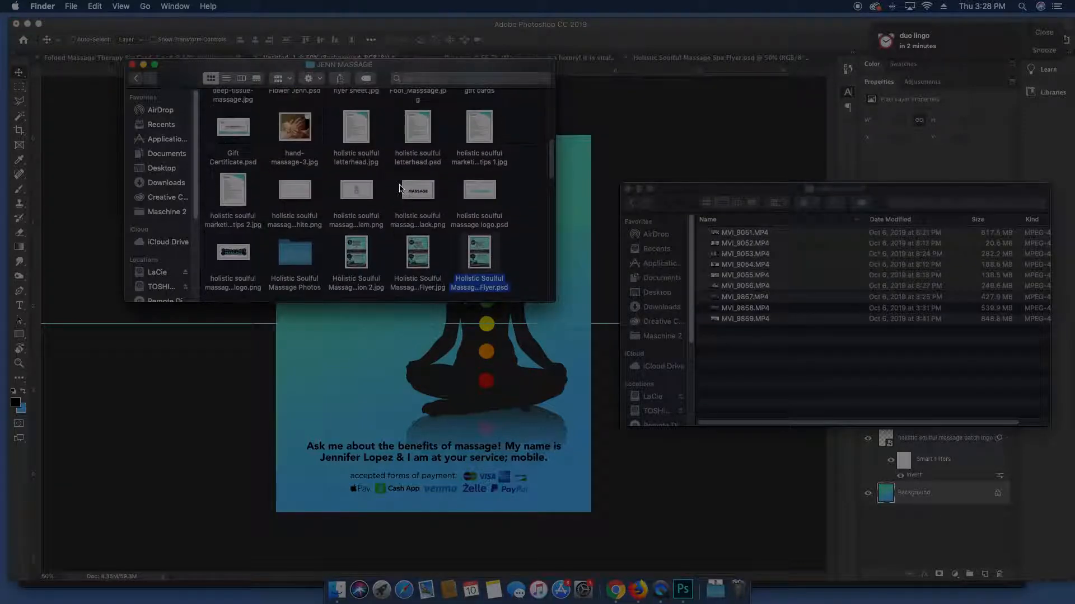
{"action": "left_click", "coordinate": [284, 255]}
{"action": "double_click", "coordinate": [284, 256]}
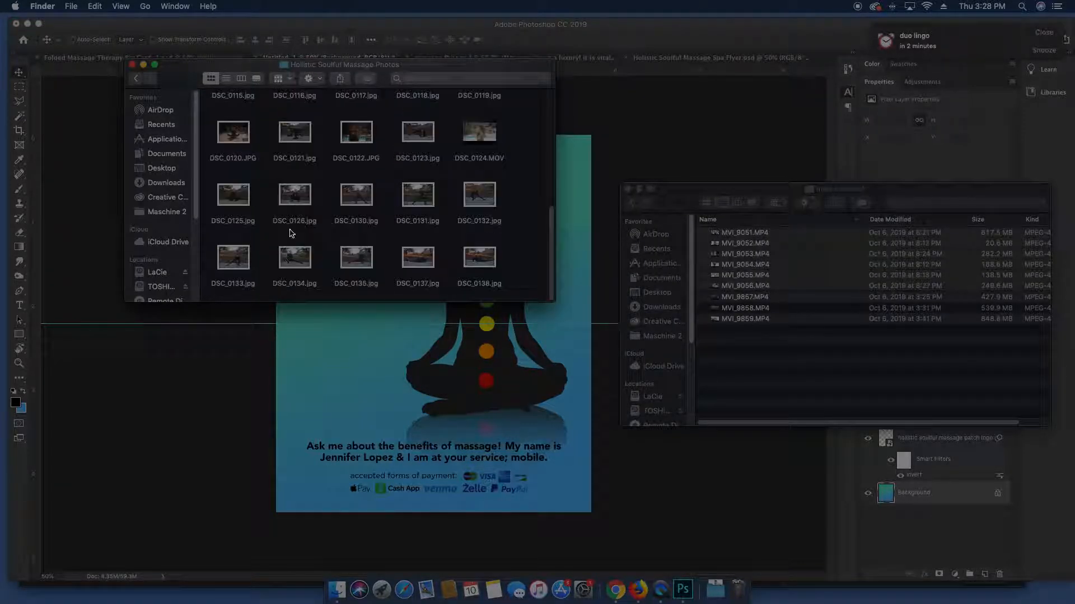
{"action": "scroll", "coordinate": [385, 152], "scroll_direction": "up", "scroll_amount": 5}
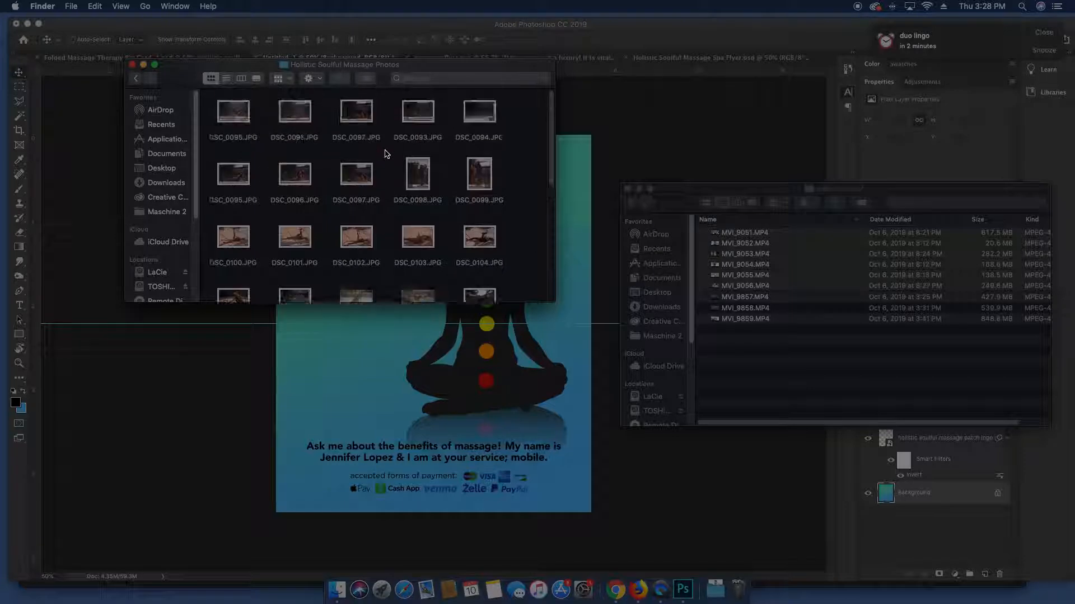
{"action": "left_click", "coordinate": [150, 79]}
{"action": "scroll", "coordinate": [312, 187], "scroll_direction": "up", "scroll_amount": 3}
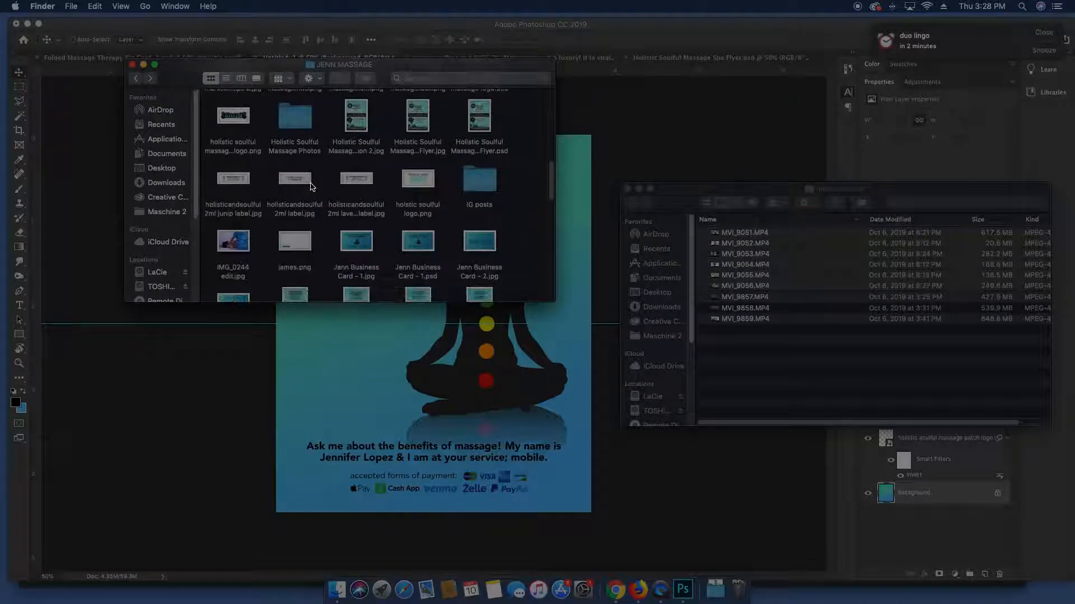
{"action": "scroll", "coordinate": [312, 186], "scroll_direction": "up", "scroll_amount": 5}
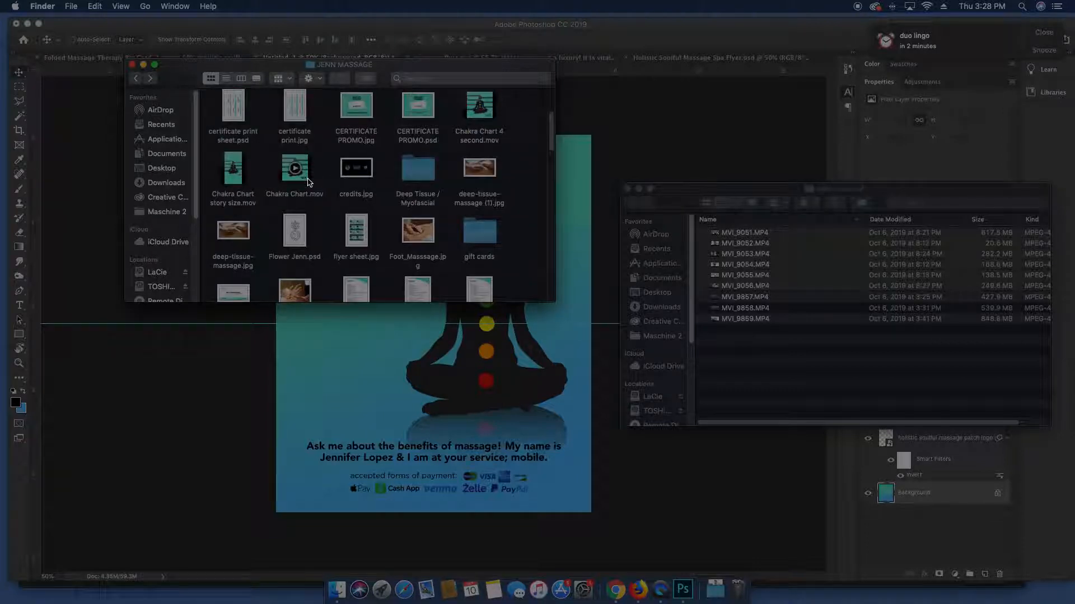
{"action": "scroll", "coordinate": [309, 182], "scroll_direction": "down", "scroll_amount": 5}
{"action": "scroll", "coordinate": [308, 171], "scroll_direction": "up", "scroll_amount": 1}
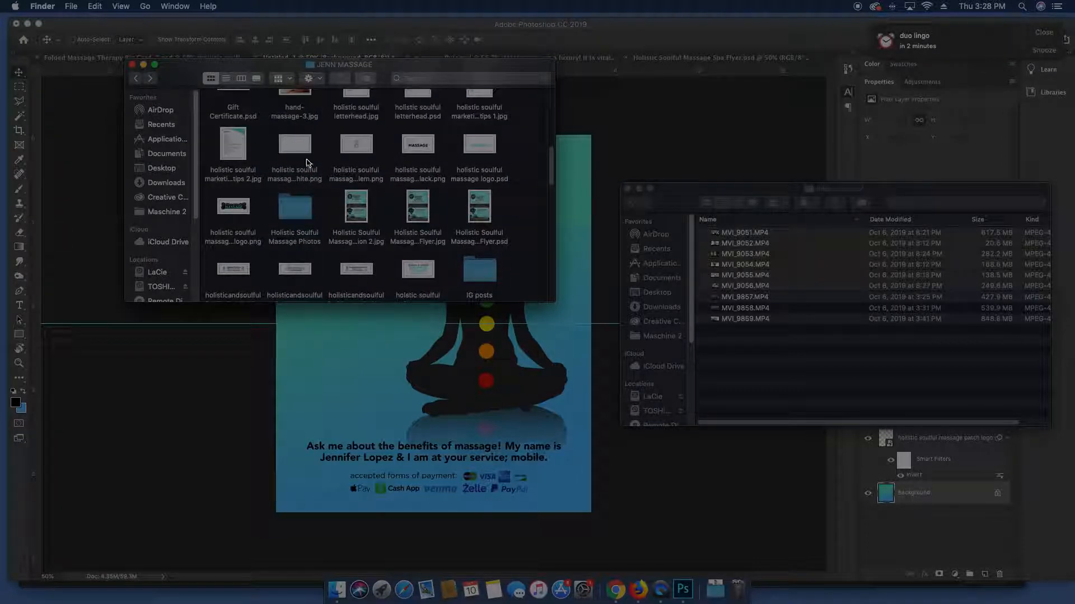
{"action": "double_click", "coordinate": [294, 206]}
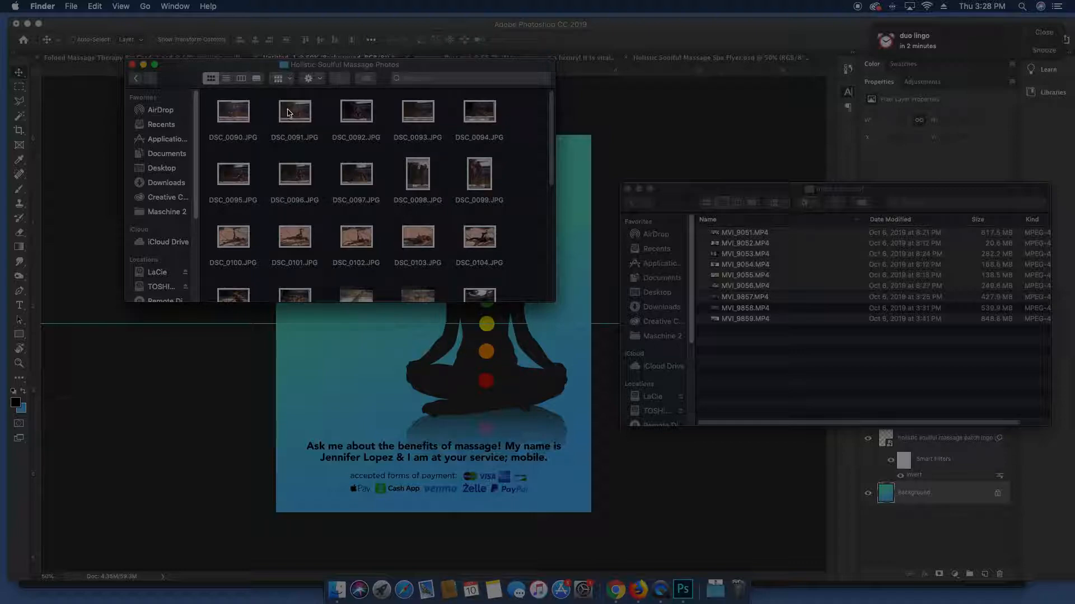
Preview neighbouring photos and settle on DSC_0092.JPG
{"action": "left_click", "coordinate": [342, 114]}
{"action": "key", "text": "space"}
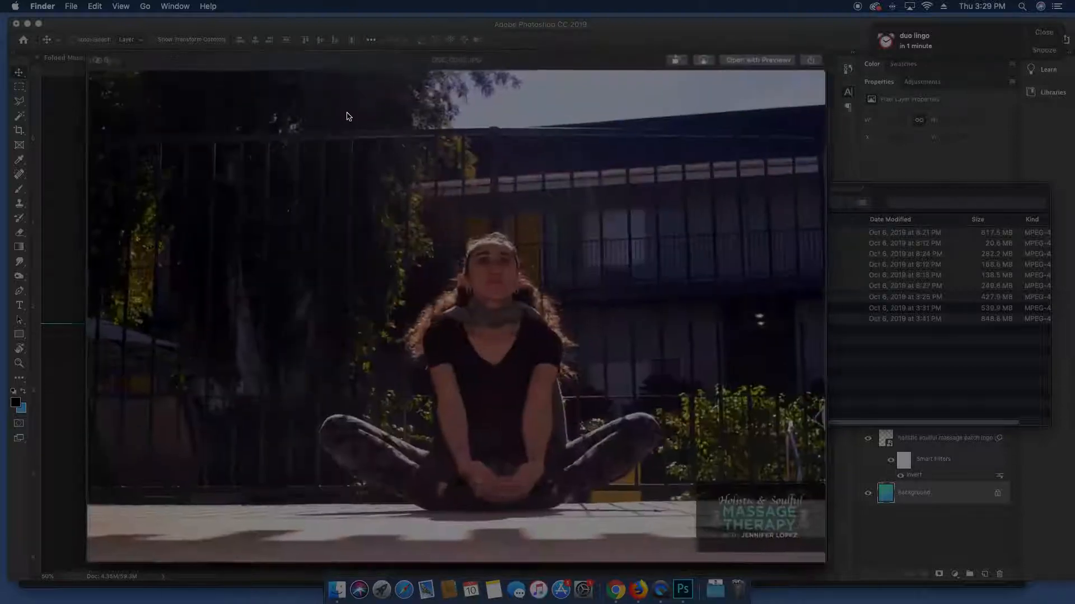
{"action": "key", "text": "space"}
{"action": "key", "text": "Left"}
{"action": "key", "text": "space"}
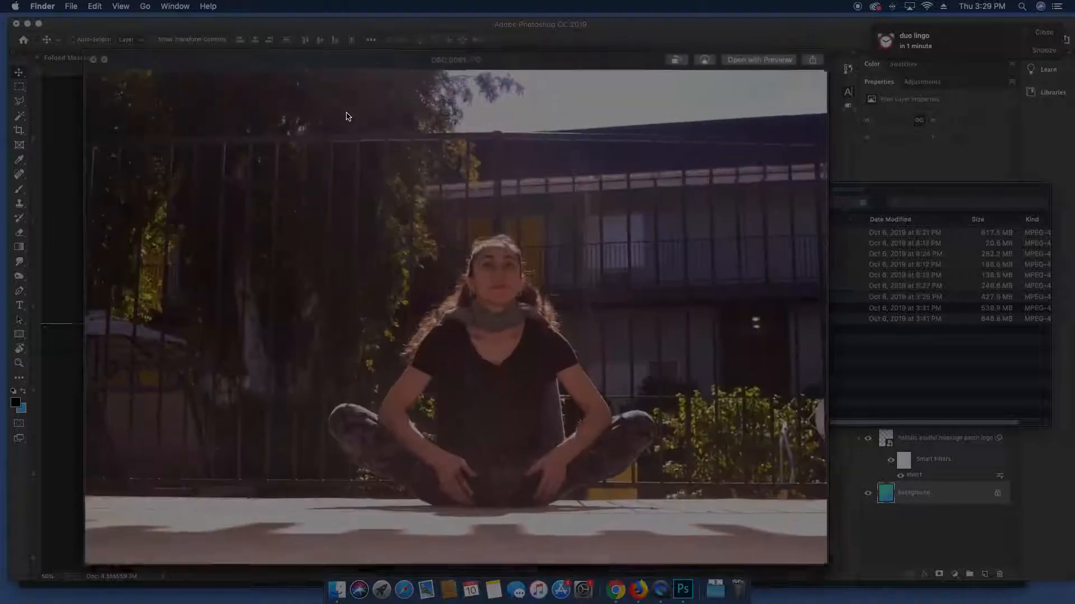
{"action": "key", "text": "Left"}
{"action": "key", "text": "Right"}
{"action": "key", "text": "Right"}
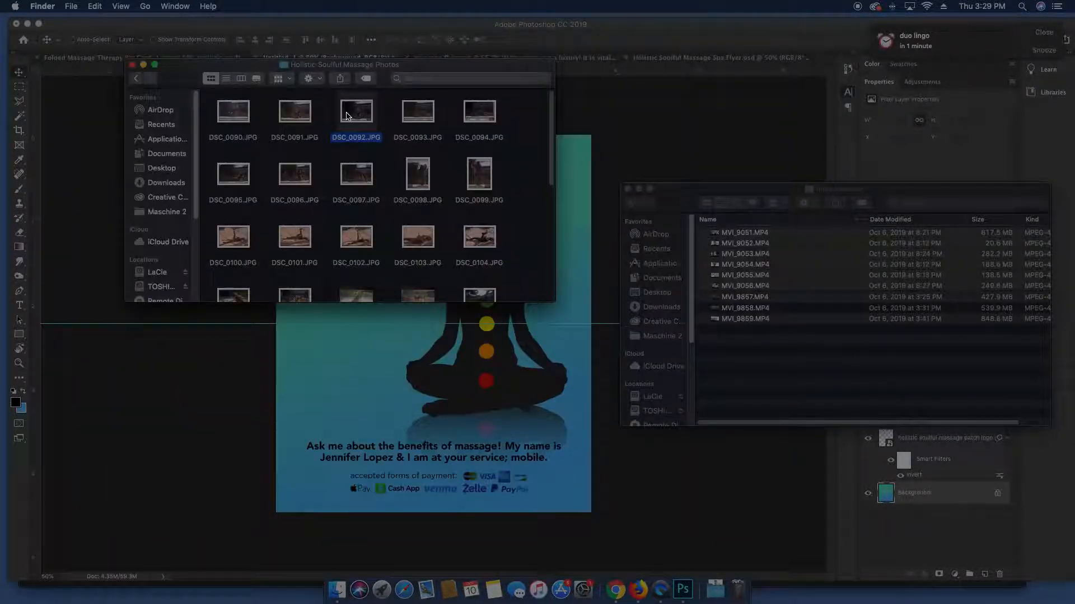
Place DSC_0092 on the card, shrunk and positioned under the top paragraph
{"action": "left_click_drag", "start_coordinate": [346, 116], "coordinate": [431, 398]}
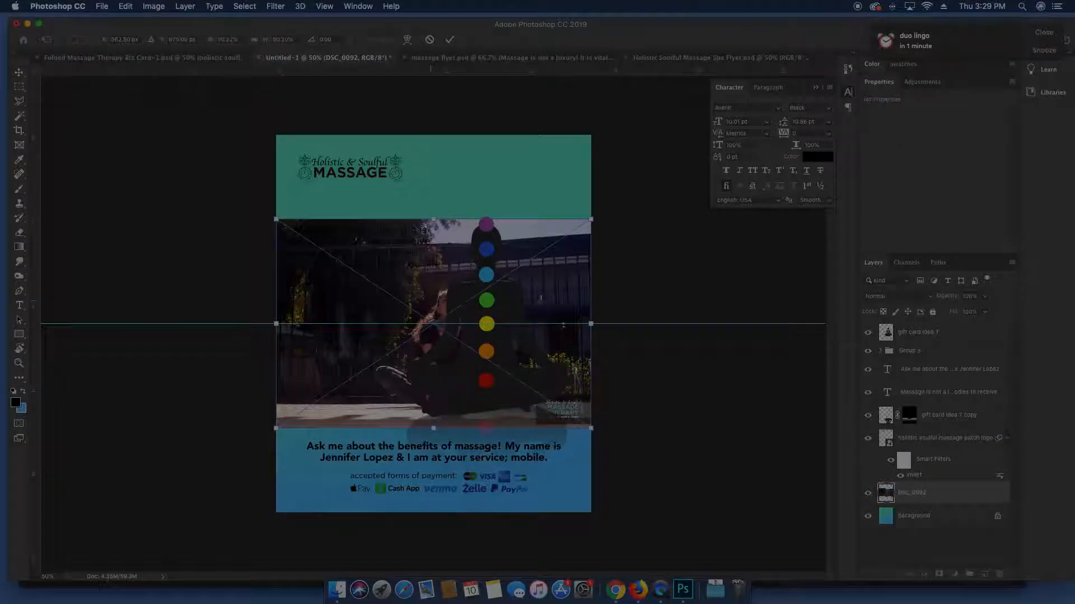
{"action": "left_click_drag", "start_coordinate": [585, 225], "coordinate": [436, 301]}
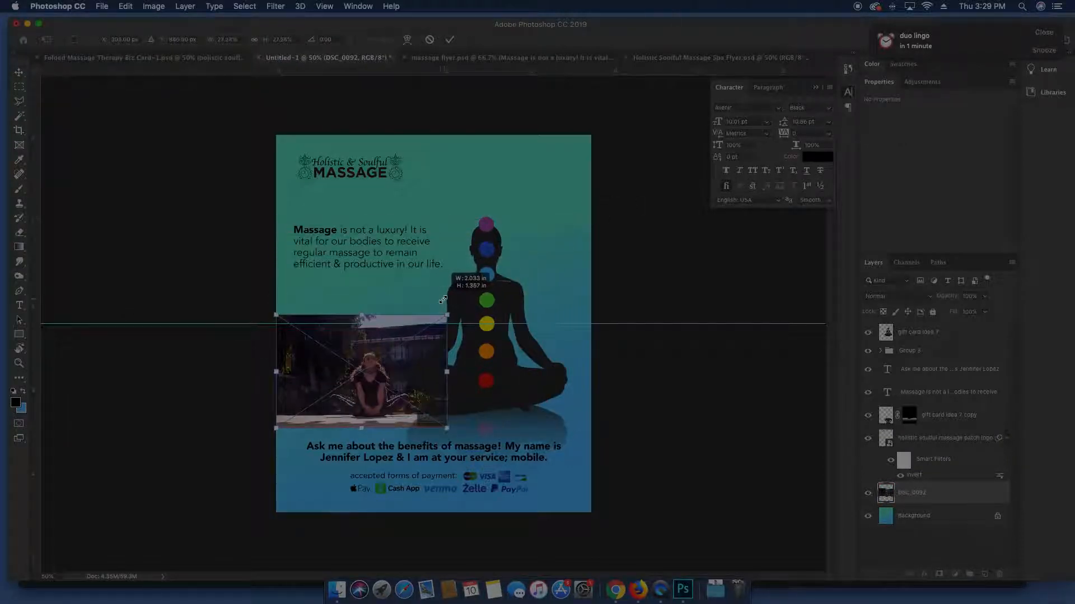
{"action": "left_click_drag", "start_coordinate": [414, 392], "coordinate": [401, 323]}
{"action": "key", "text": "Return"}
Mask the photo to a rectangle around the woman and shift it slightly left
{"action": "key", "text": "m"}
{"action": "left_click_drag", "start_coordinate": [305, 279], "coordinate": [404, 353]}
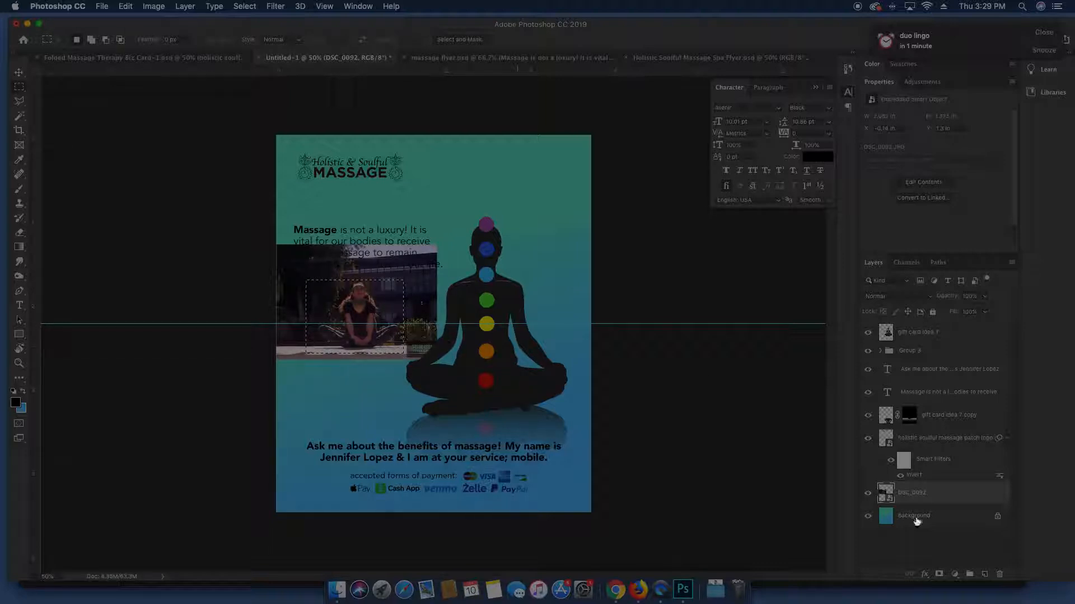
{"action": "left_click", "coordinate": [940, 575]}
{"action": "key", "text": "v"}
{"action": "left_click_drag", "start_coordinate": [395, 294], "coordinate": [390, 325]}
Enlarge the cropped photo about 20% and move it up a little
{"action": "key", "text": "super+t"}
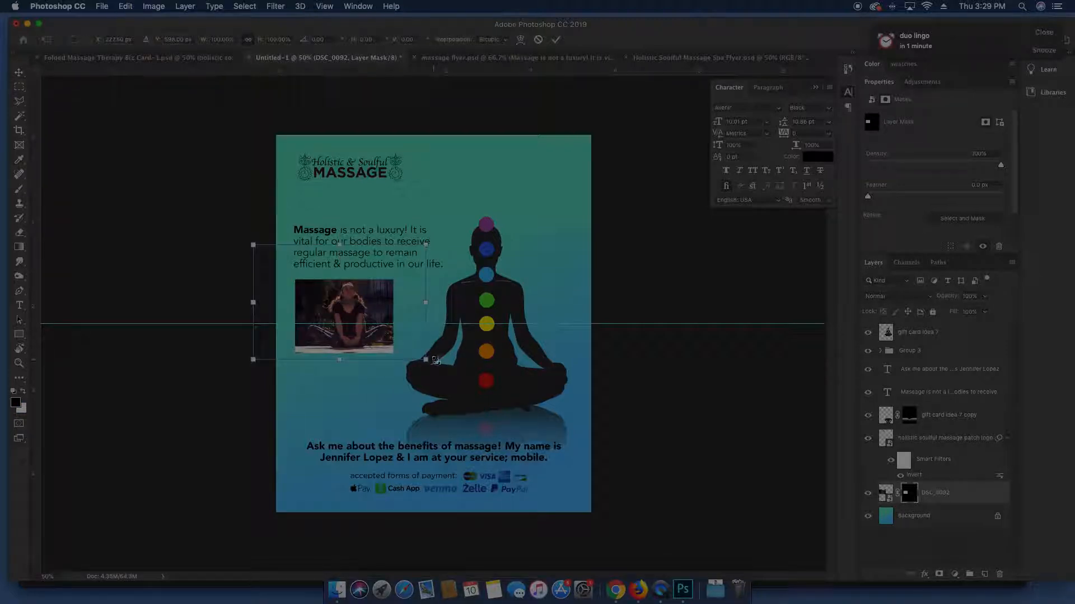
{"action": "left_click_drag", "start_coordinate": [426, 358], "coordinate": [481, 367]}
{"action": "key", "text": "Return"}
{"action": "left_click_drag", "start_coordinate": [415, 365], "coordinate": [412, 355]}
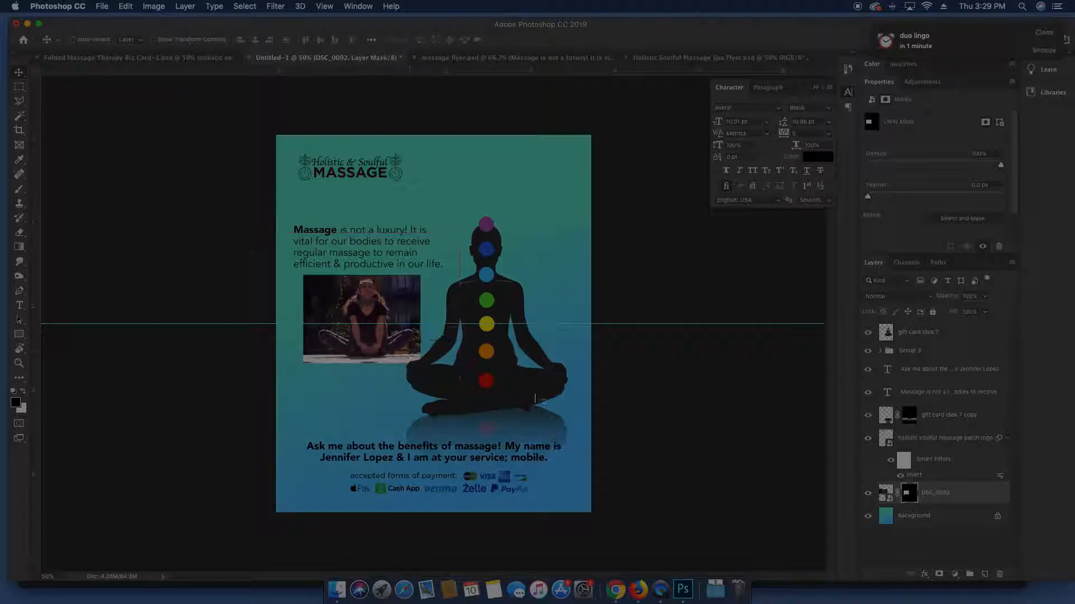
Give the photo an inside stroke of about 8 px in a near-white teal tint
{"action": "double_click", "coordinate": [965, 497]}
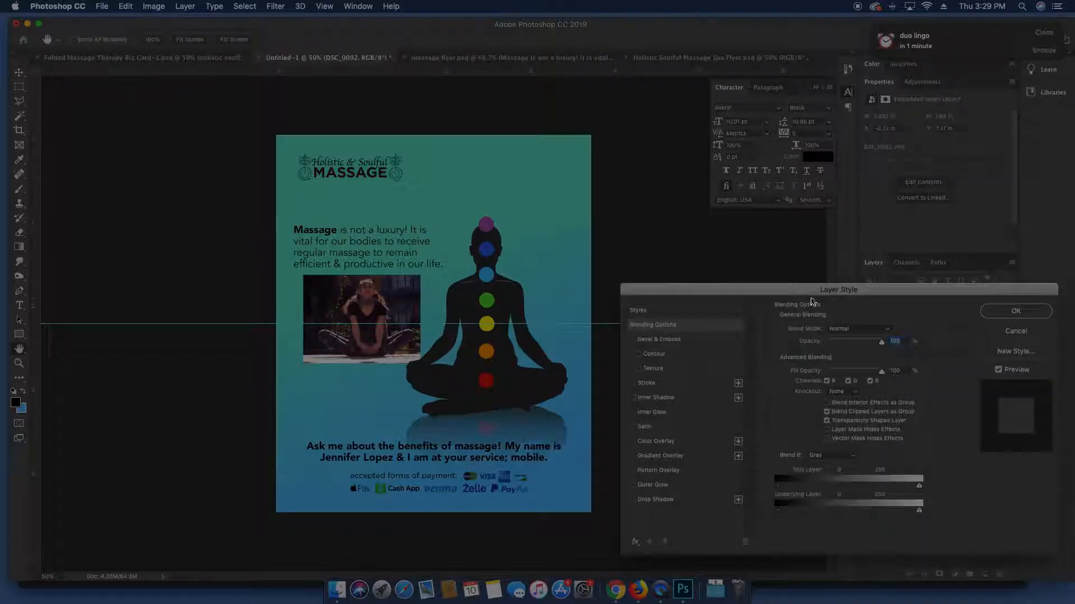
{"action": "left_click", "coordinate": [634, 386]}
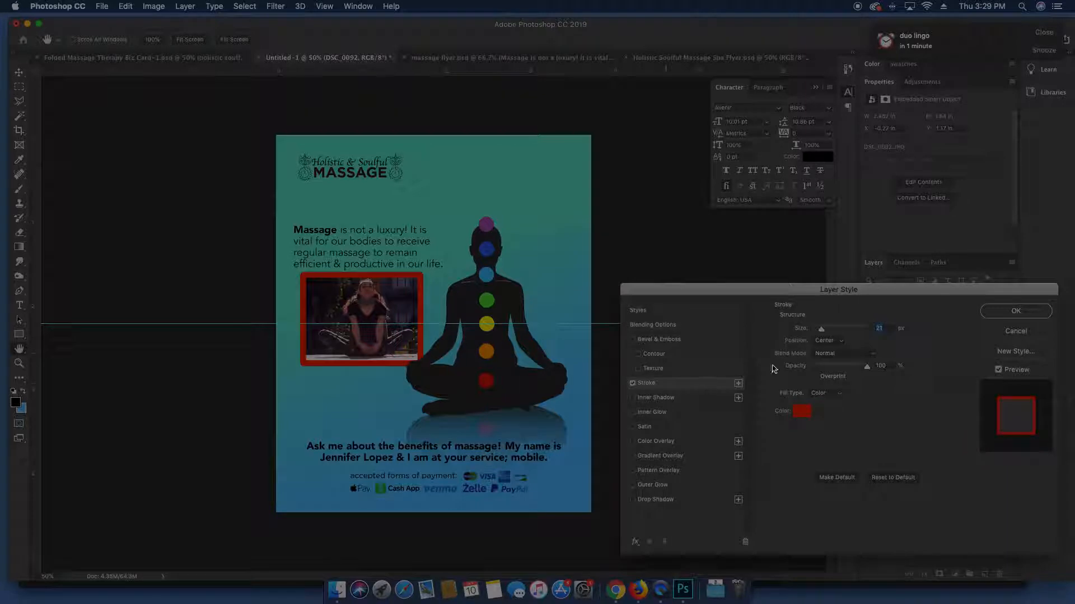
{"action": "left_click", "coordinate": [815, 340]}
{"action": "left_click", "coordinate": [823, 335]}
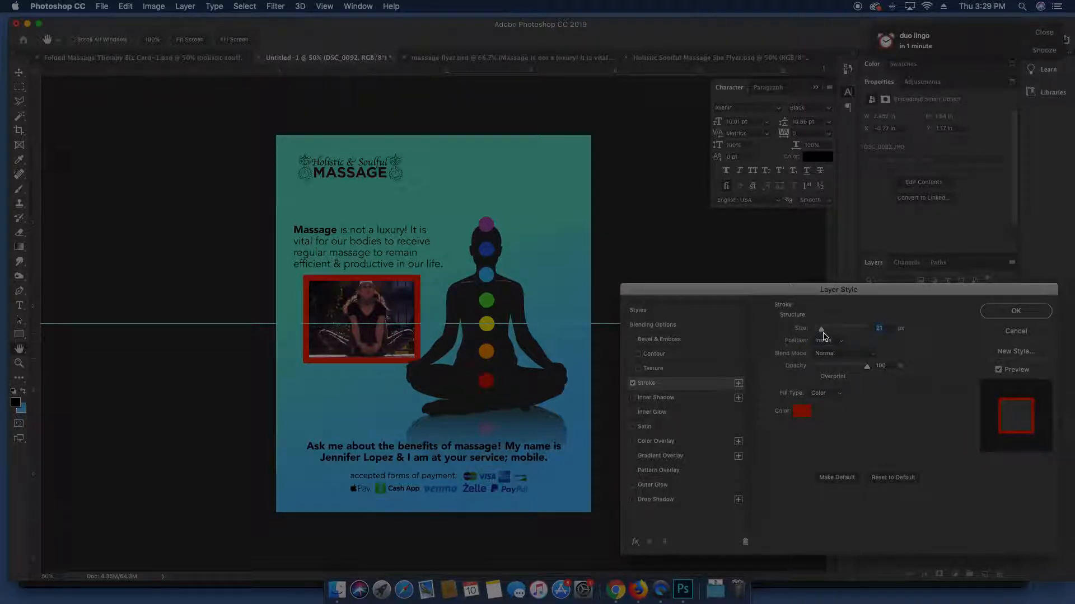
{"action": "left_click_drag", "start_coordinate": [821, 331], "coordinate": [818, 330]}
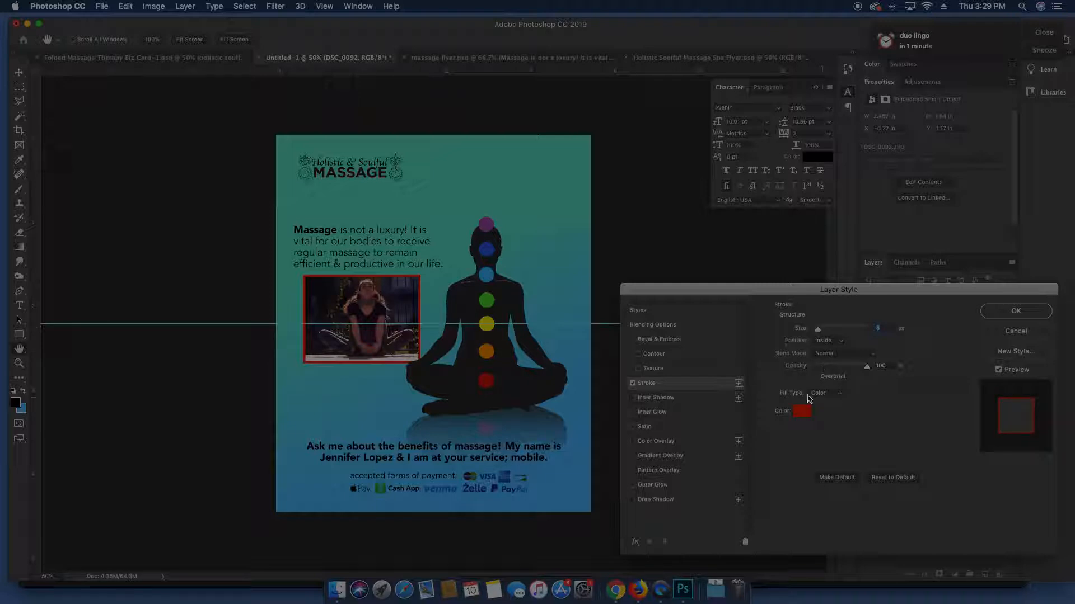
{"action": "left_click", "coordinate": [802, 411]}
{"action": "left_click", "coordinate": [549, 157]}
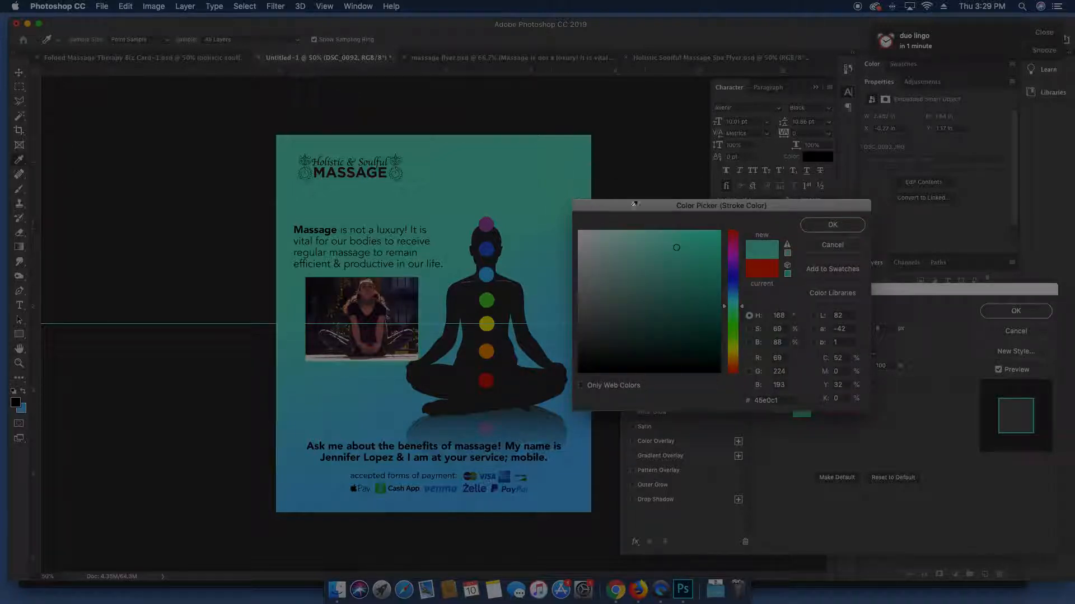
{"action": "left_click_drag", "start_coordinate": [659, 242], "coordinate": [599, 195]}
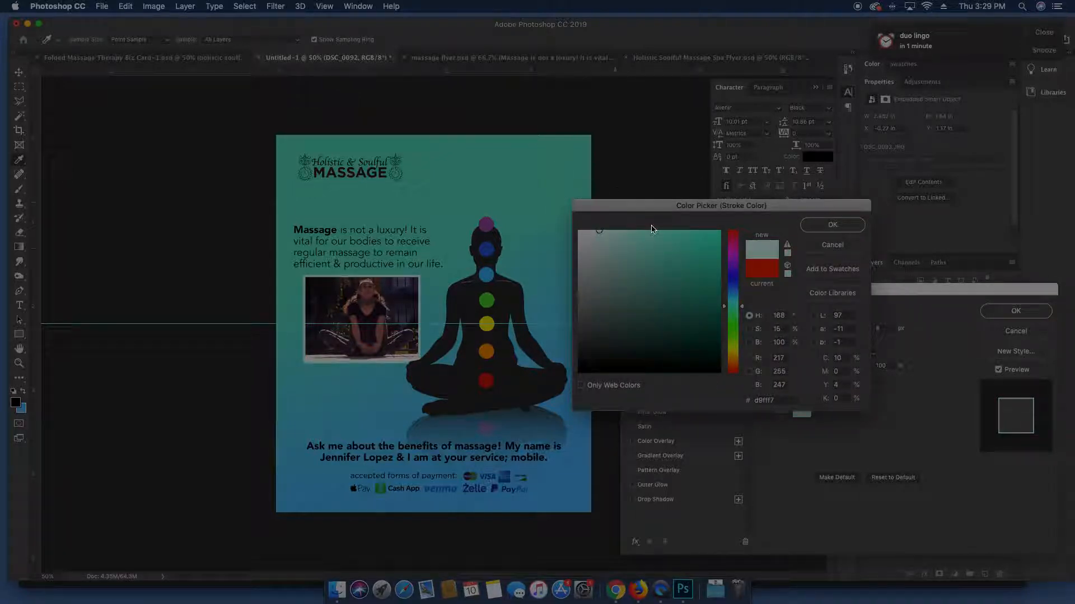
{"action": "left_click", "coordinate": [832, 224]}
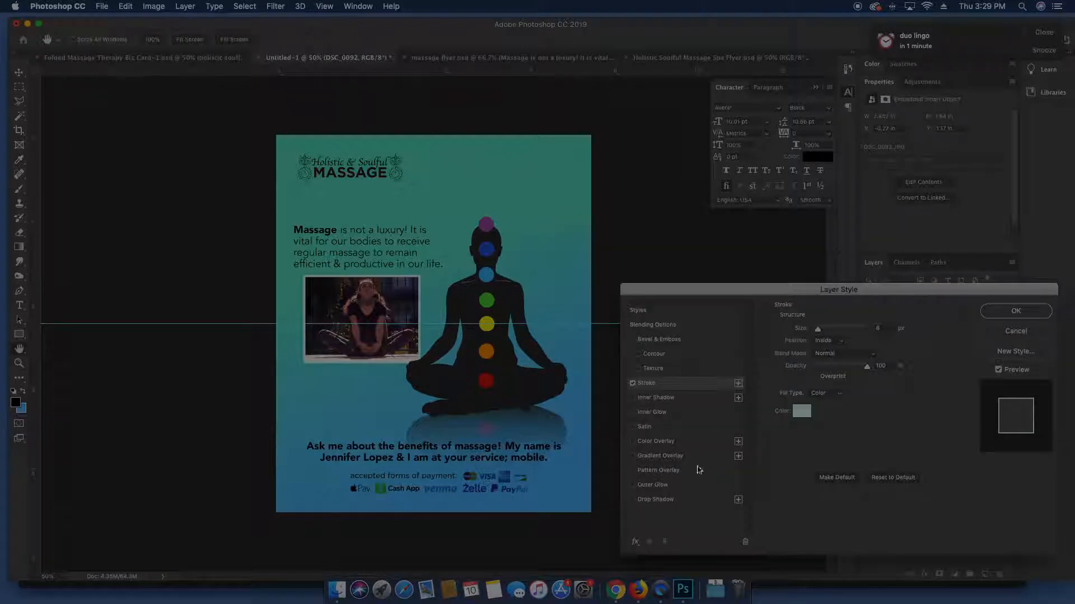
Add a drop shadow with 27 px size and 38% opacity, offset down-right
{"action": "left_click", "coordinate": [673, 500]}
{"action": "left_click_drag", "start_coordinate": [504, 298], "coordinate": [446, 297]}
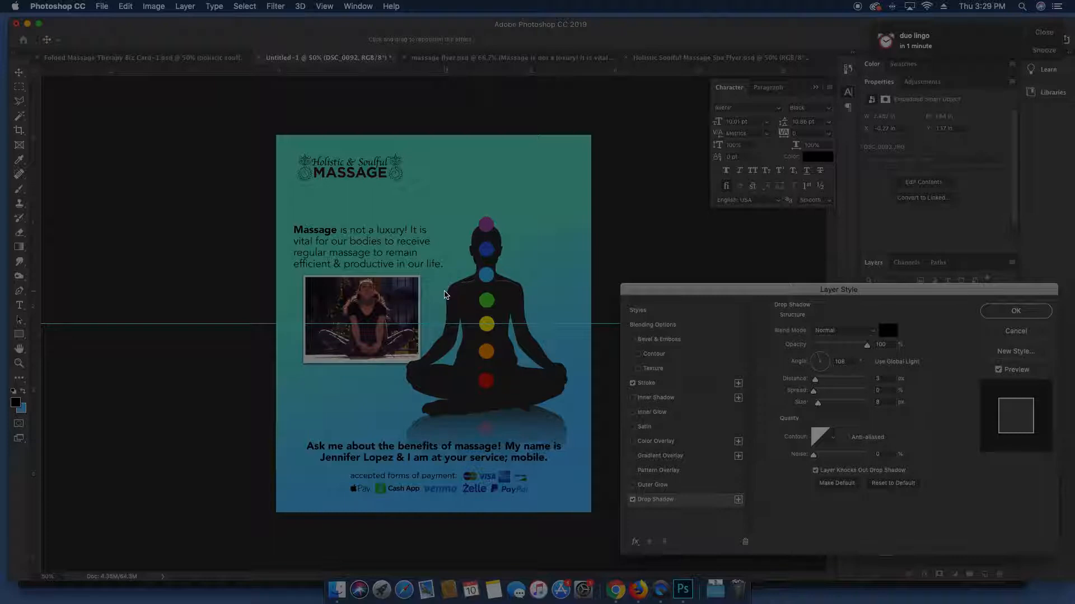
{"action": "left_click_drag", "start_coordinate": [817, 404], "coordinate": [821, 404]}
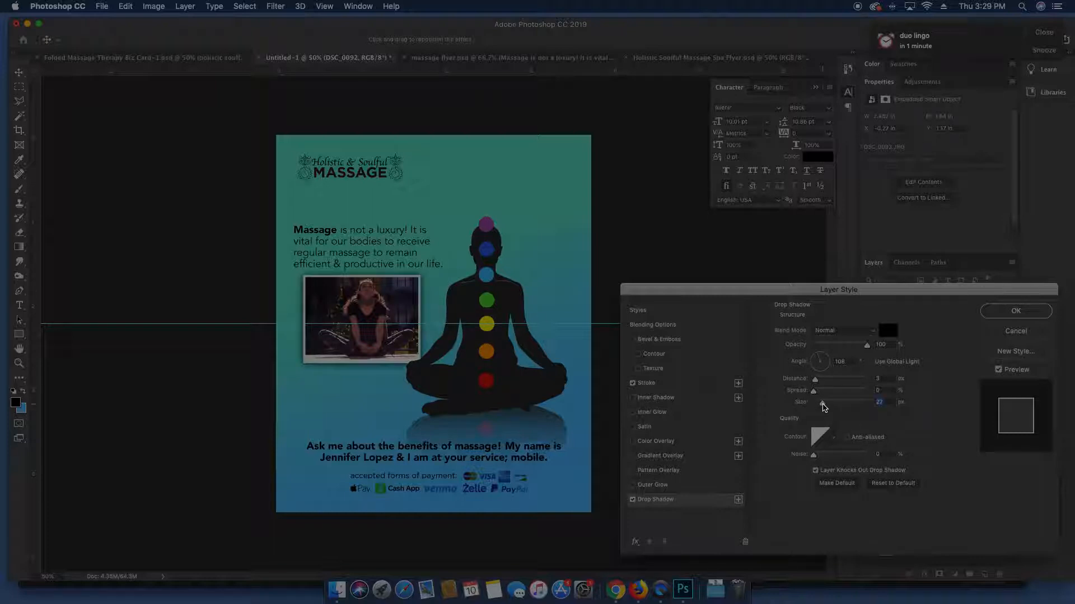
{"action": "left_click_drag", "start_coordinate": [847, 347], "coordinate": [834, 345]}
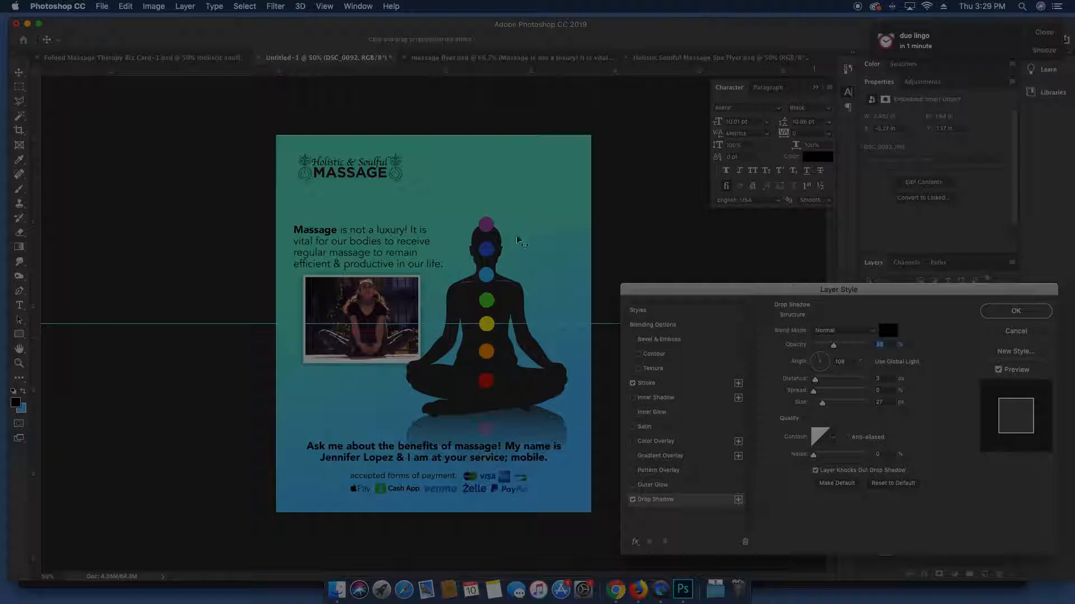
{"action": "mouse_move", "coordinate": [455, 269]}
{"action": "left_mouse_down"}
{"action": "mouse_move", "coordinate": [435, 263]}
{"action": "mouse_move", "coordinate": [450, 270]}
{"action": "left_mouse_up"}
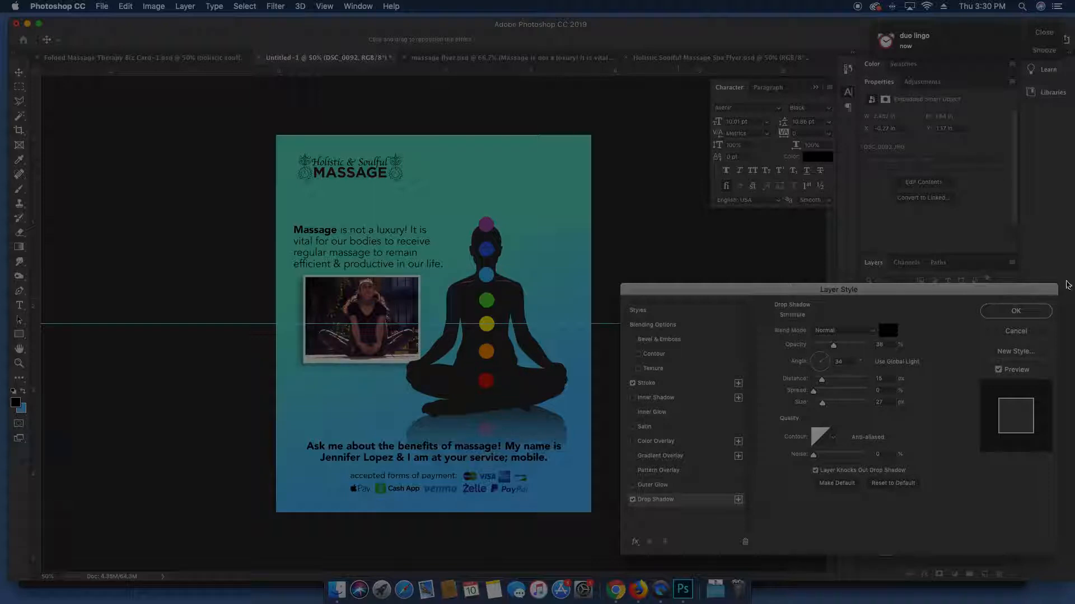
Apply the layer style, enlarge DSC_0092 slightly, and slide it left to align with the paragraph
{"action": "left_click", "coordinate": [1041, 312]}
{"action": "mouse_move", "coordinate": [492, 284]}
{"action": "left_mouse_down"}
{"action": "mouse_move", "coordinate": [476, 291]}
{"action": "mouse_move", "coordinate": [489, 290]}
{"action": "left_mouse_up"}
{"action": "key", "text": "ctrl+t"}
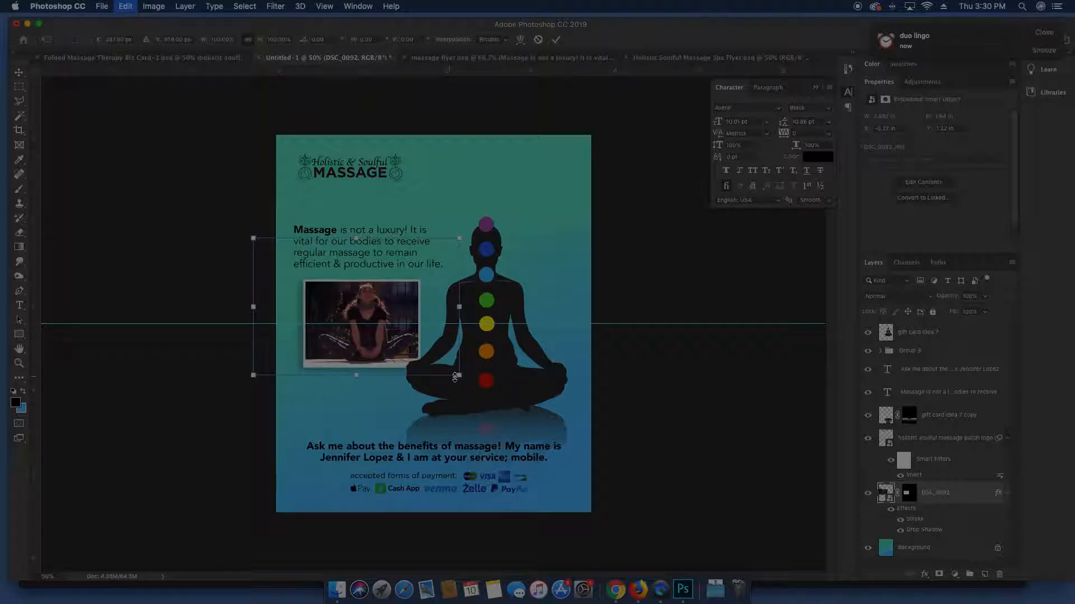
{"action": "left_click_drag", "start_coordinate": [460, 377], "coordinate": [428, 363]}
{"action": "key", "text": "Return"}
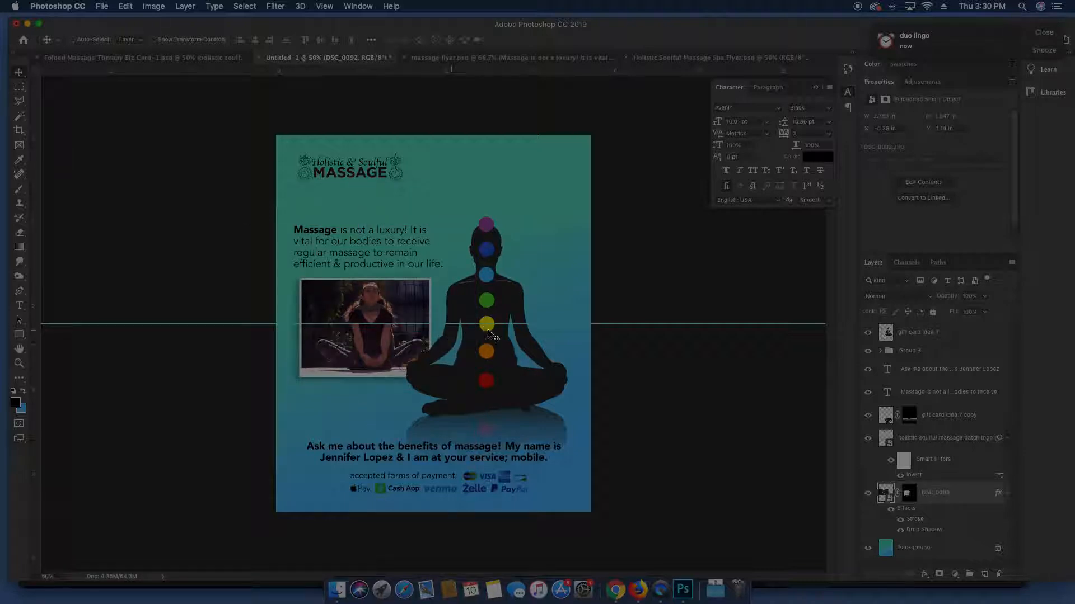
{"action": "key", "text": "super+semicolon"}
{"action": "key", "text": "super+semicolon"}
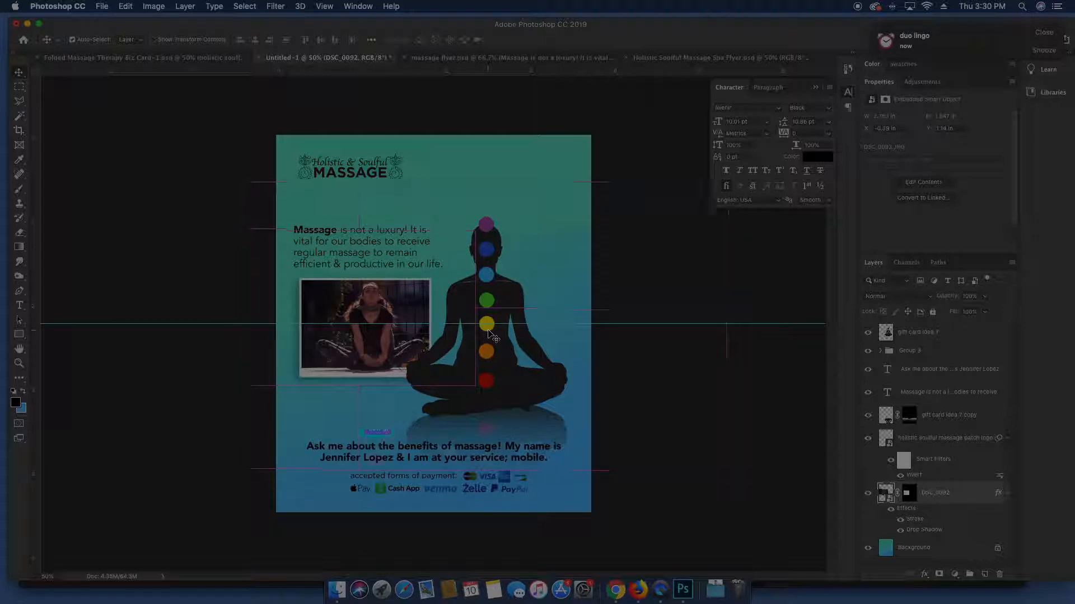
{"action": "left_click_drag", "start_coordinate": [379, 319], "coordinate": [368, 317]}
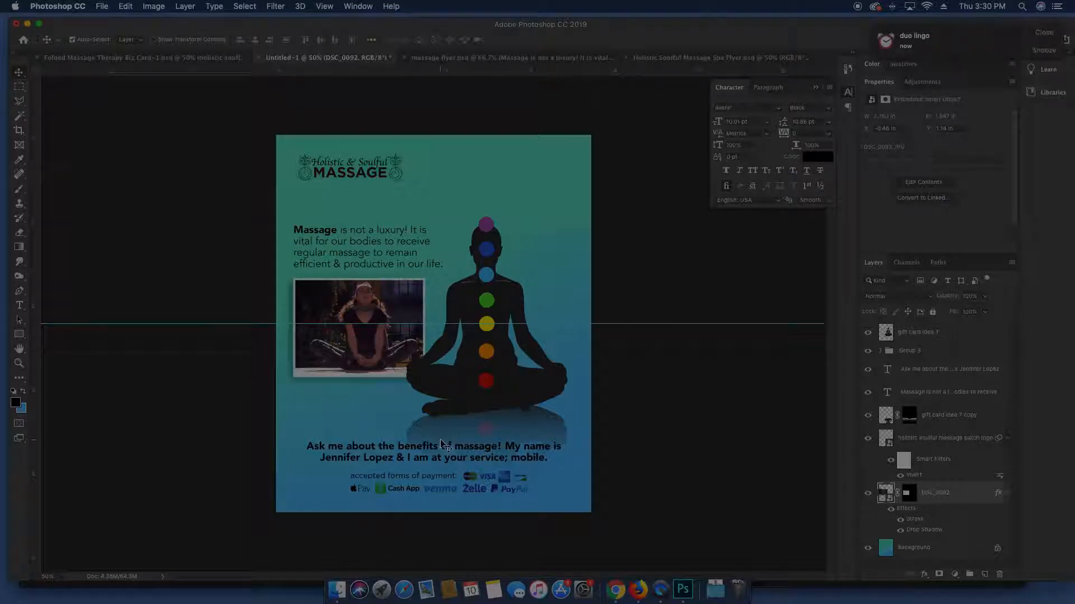
Nudge the headline up and left and cut its second sentence
{"action": "left_click", "coordinate": [440, 442], "text": "super"}
{"action": "left_click", "coordinate": [450, 451], "text": "super"}
{"action": "left_click_drag", "start_coordinate": [454, 458], "coordinate": [441, 438]}
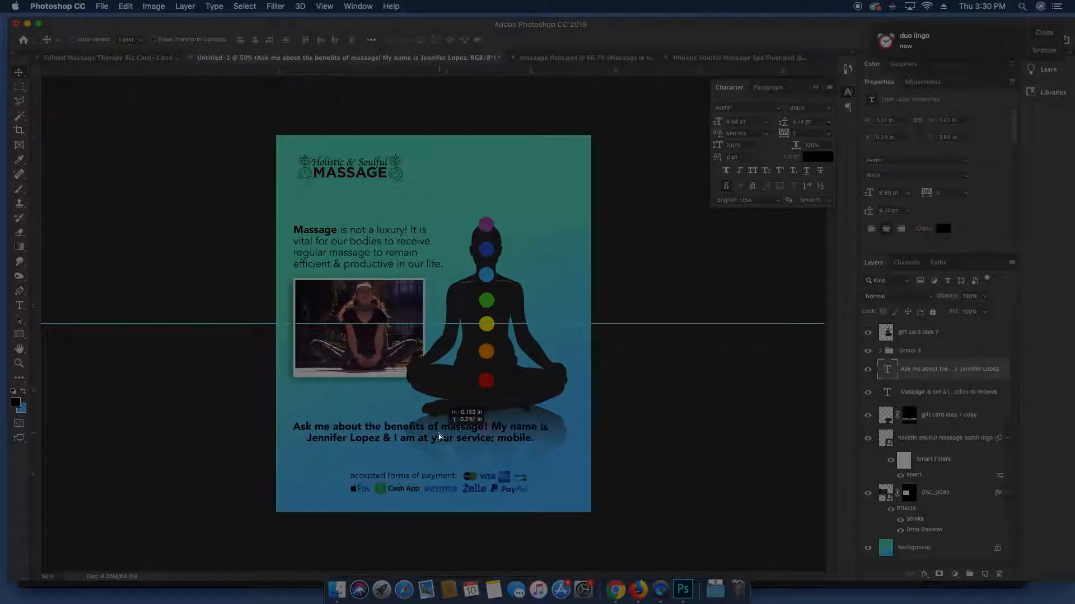
{"action": "key", "text": "t"}
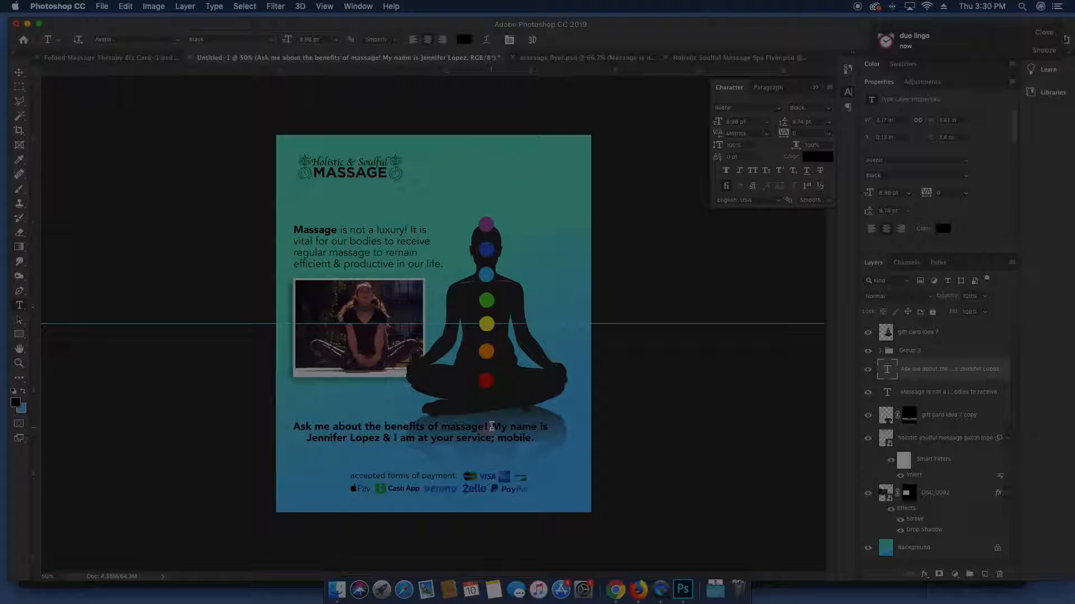
{"action": "left_click_drag", "start_coordinate": [491, 428], "coordinate": [538, 447]}
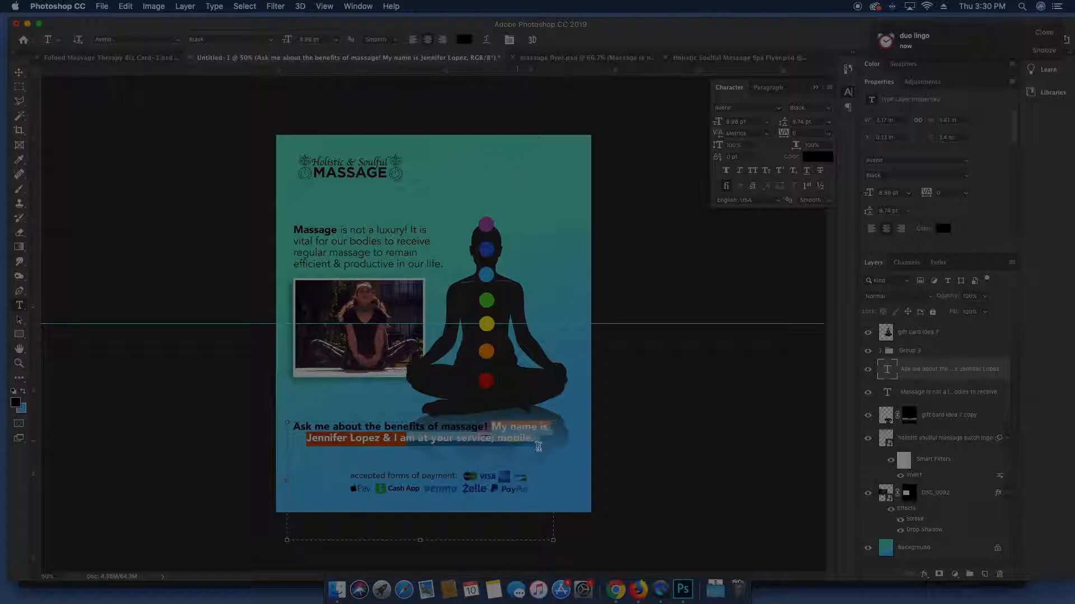
{"action": "key", "text": "super+x"}
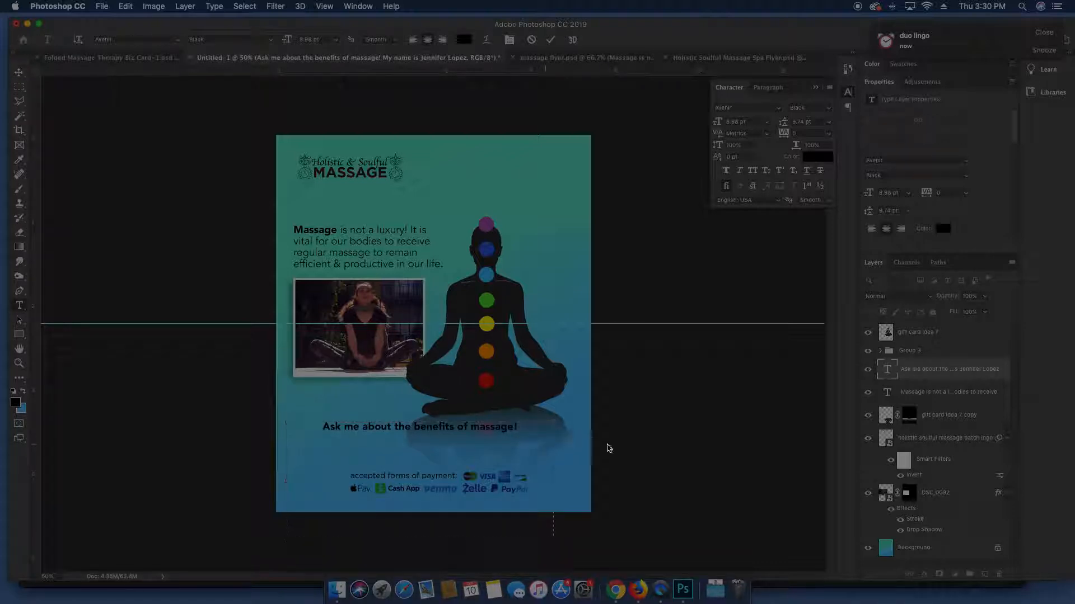
Paste the cut sentence into a new paragraph text box drawn below the photo
{"action": "left_click", "coordinate": [607, 444]}
{"action": "key", "text": "BackSpace"}
{"action": "key", "text": "Escape"}
{"action": "key", "text": "v"}
{"action": "key", "text": "t"}
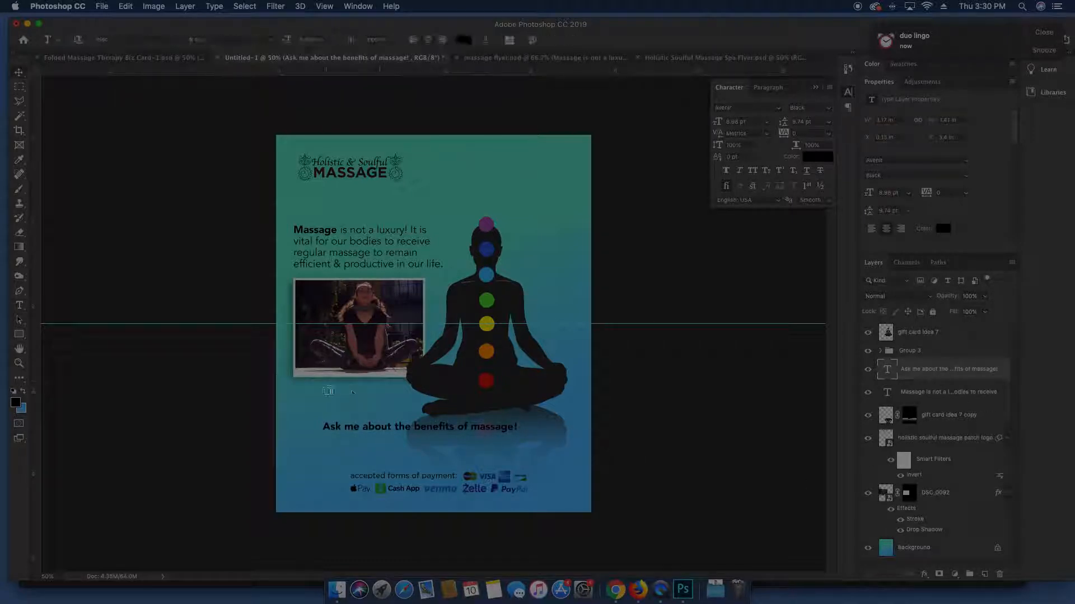
{"action": "left_click_drag", "start_coordinate": [297, 385], "coordinate": [412, 411]}
{"action": "key", "text": "cmd+v"}
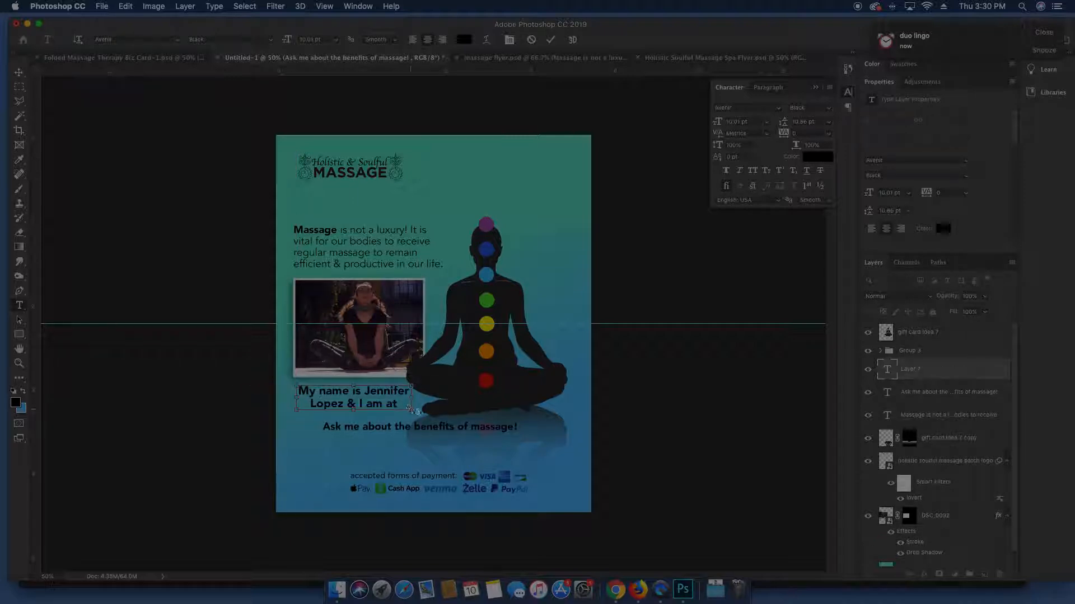
{"action": "key", "text": "super+a"}
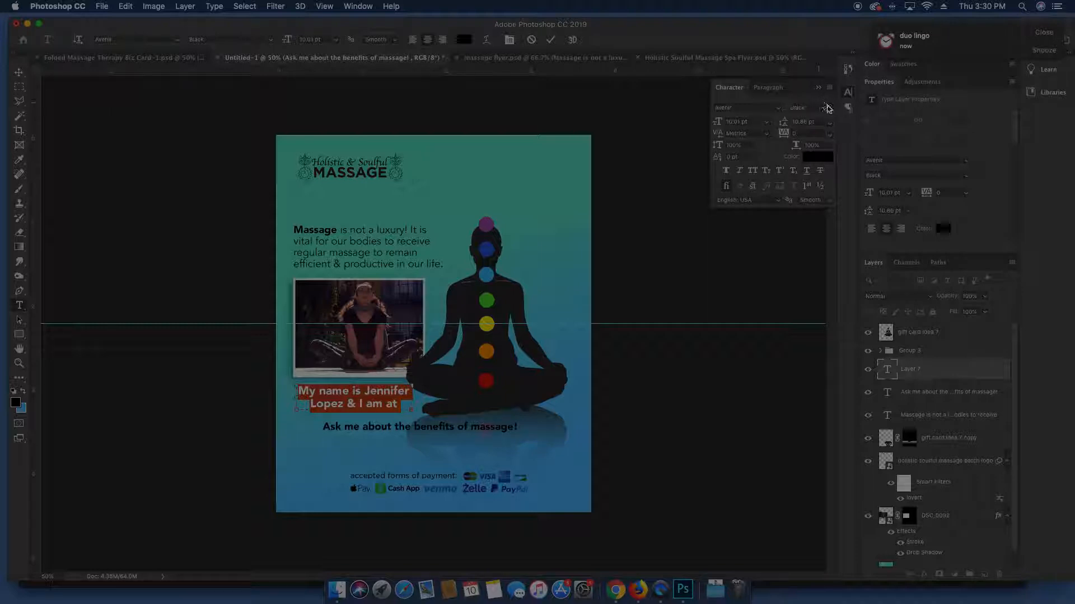
Make the new text Book weight, about 9 pt, left-aligned in a resized box, and shift the silhouette right
{"action": "left_click", "coordinate": [827, 108]}
{"action": "left_click", "coordinate": [792, 119]}
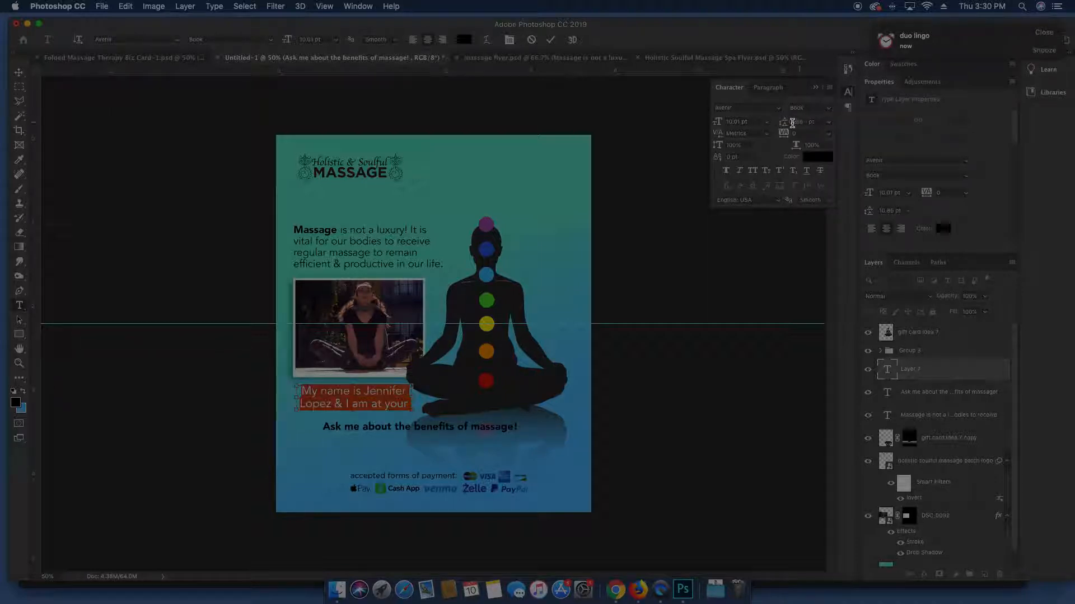
{"action": "key", "text": "Down"}
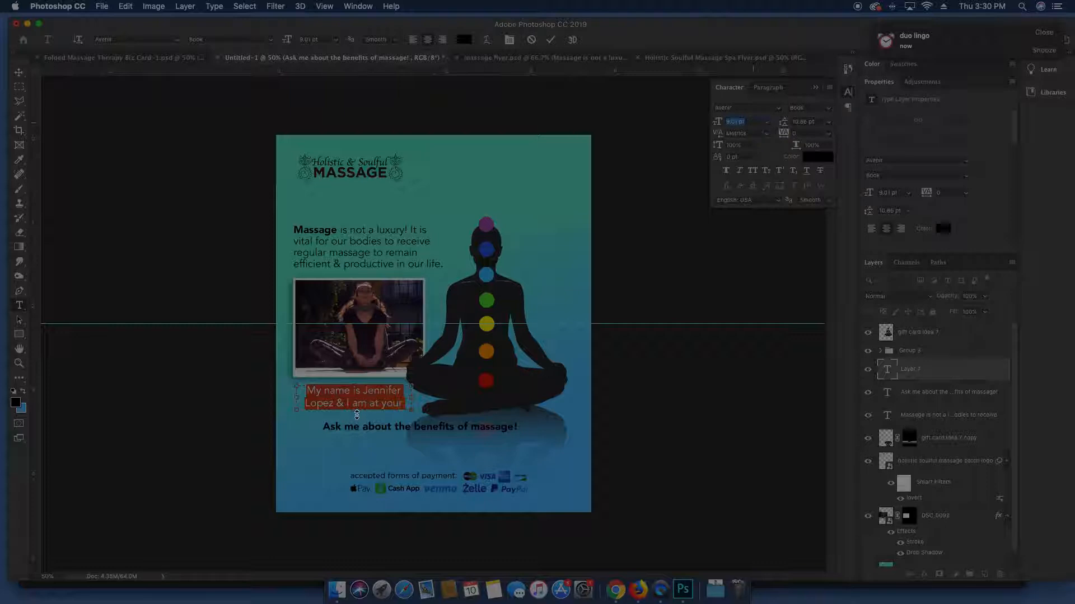
{"action": "left_click_drag", "start_coordinate": [357, 414], "coordinate": [356, 427]}
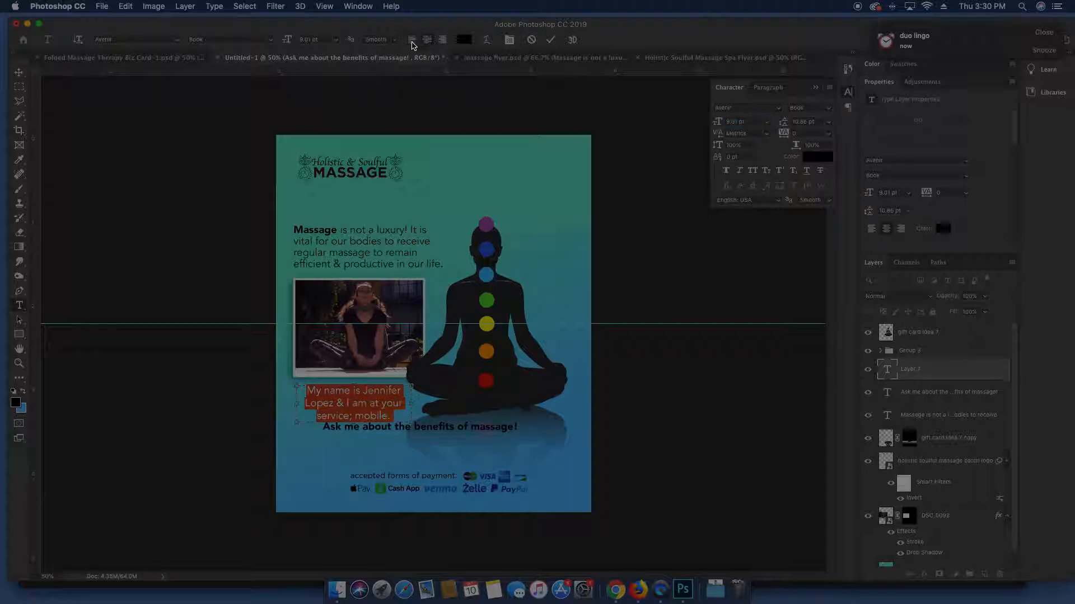
{"action": "left_click", "coordinate": [412, 41]}
{"action": "left_click_drag", "start_coordinate": [411, 422], "coordinate": [426, 428]}
{"action": "left_click", "coordinate": [931, 369]}
{"action": "key", "text": "v"}
{"action": "left_click", "coordinate": [501, 380]}
{"action": "mouse_move", "coordinate": [500, 380]}
{"action": "left_mouse_down"}
{"action": "mouse_move", "coordinate": [510, 350]}
{"action": "mouse_move", "coordinate": [510, 366]}
{"action": "left_mouse_up"}
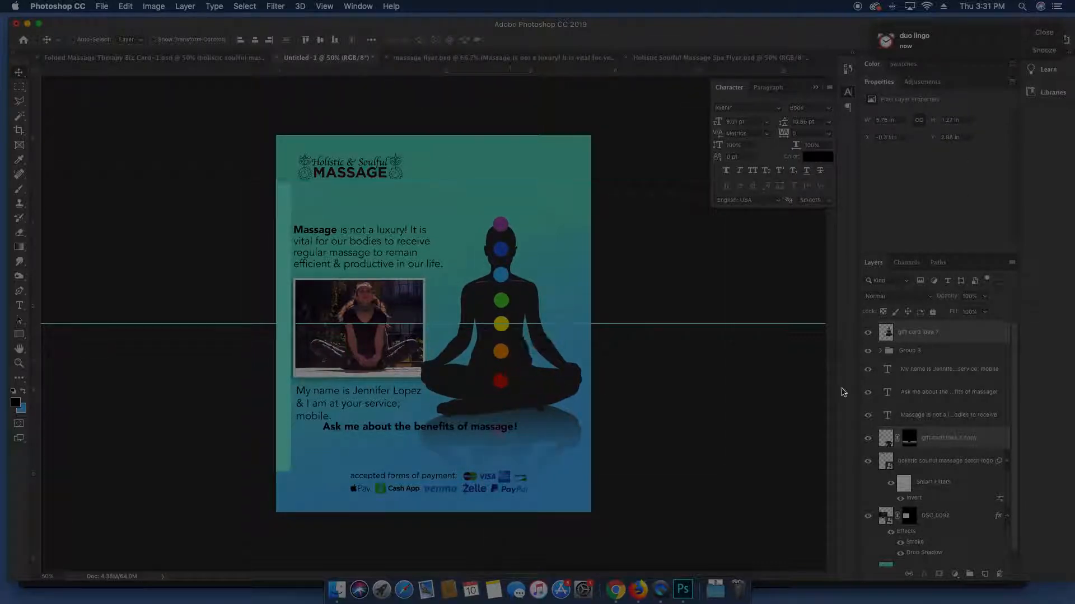
Move the 'Ask me about the benefits of massage!' headline down toward the payment section
{"action": "left_click", "coordinate": [913, 337]}
{"action": "key", "text": "w"}
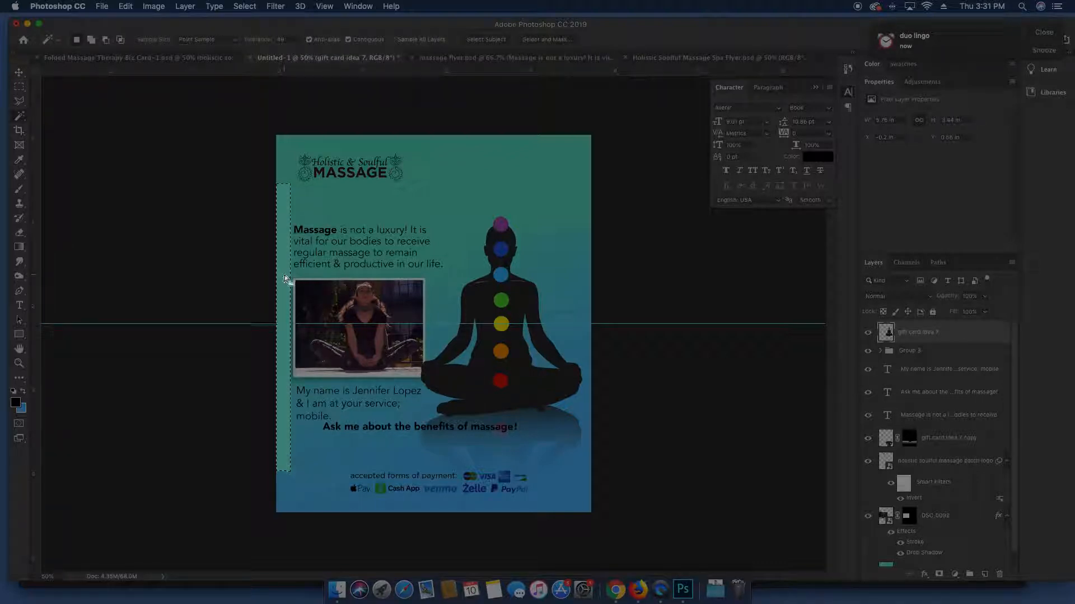
{"action": "key", "text": "super+shift+d"}
{"action": "left_click", "coordinate": [896, 445]}
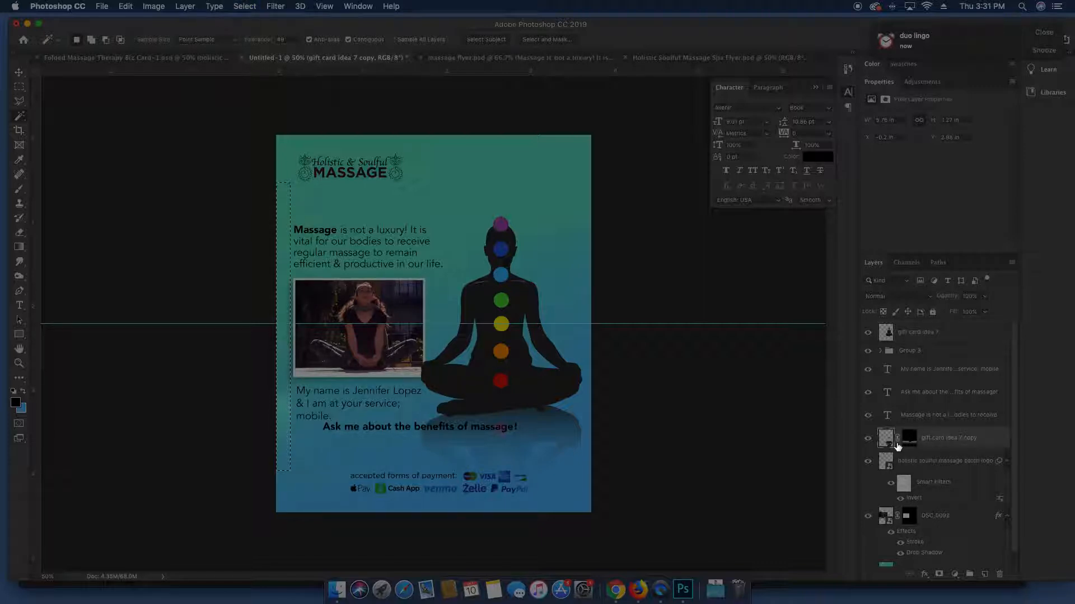
{"action": "key", "text": "v"}
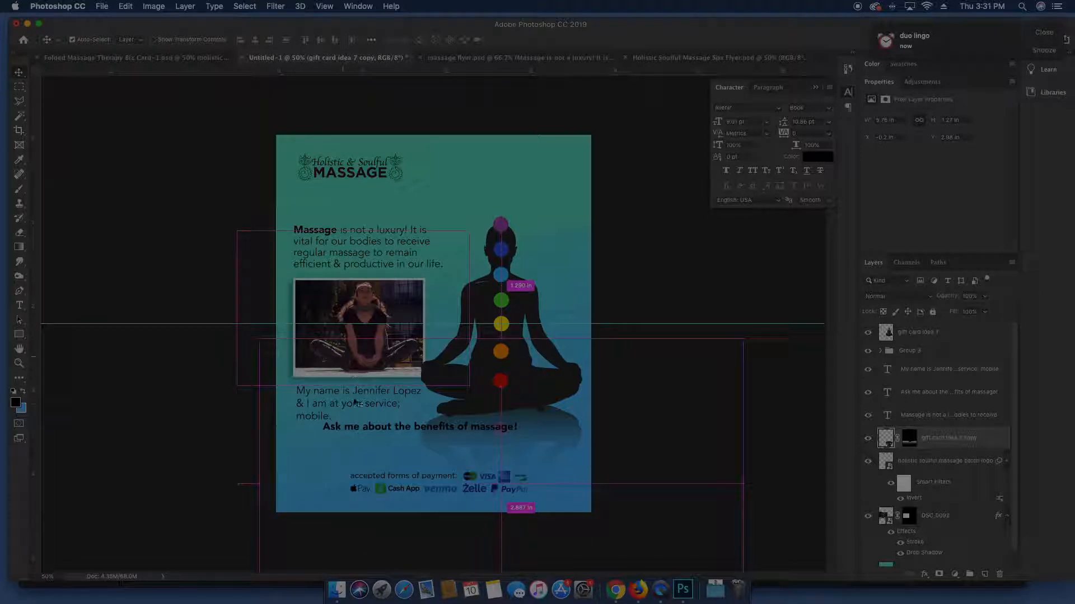
{"action": "left_click", "coordinate": [370, 428]}
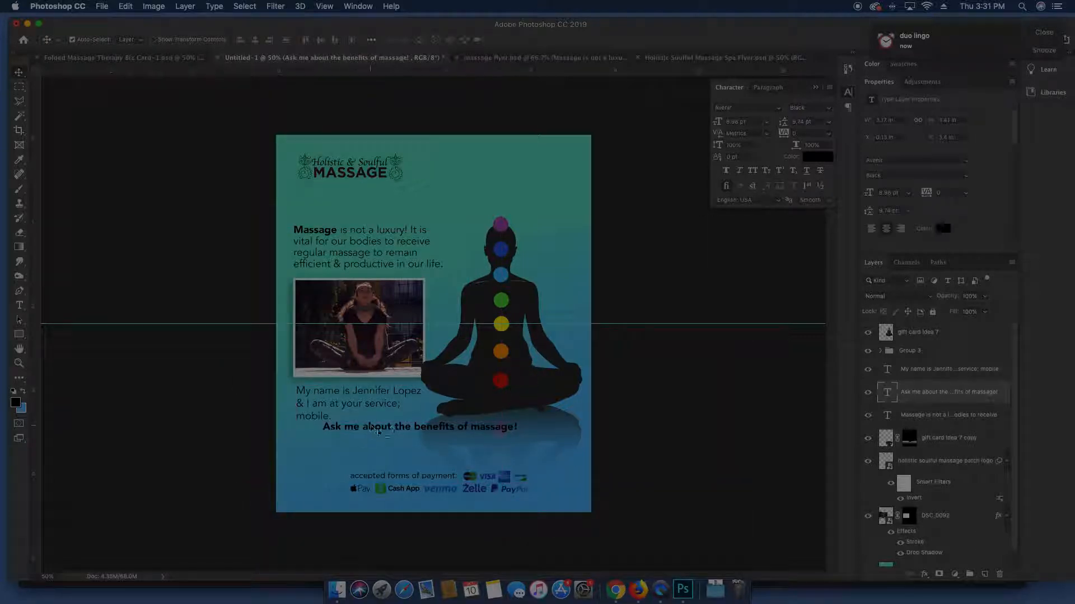
{"action": "left_click_drag", "start_coordinate": [392, 432], "coordinate": [412, 461]}
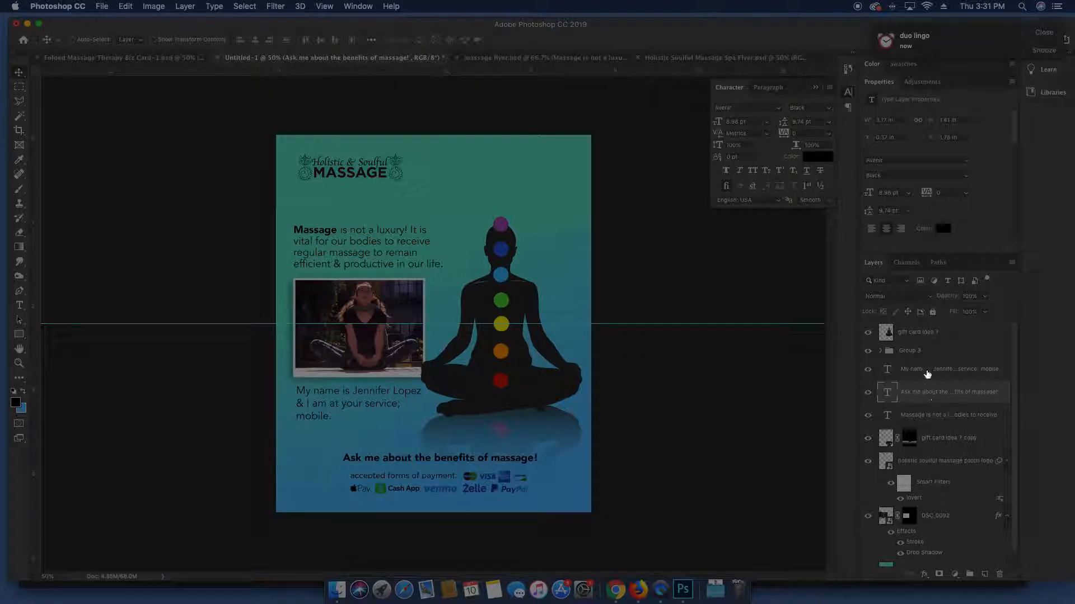
Merge the payment icons group, Group 3, into a single layer
{"action": "left_click", "coordinate": [920, 354]}
{"action": "left_click", "coordinate": [866, 355]}
{"action": "left_click", "coordinate": [866, 354]}
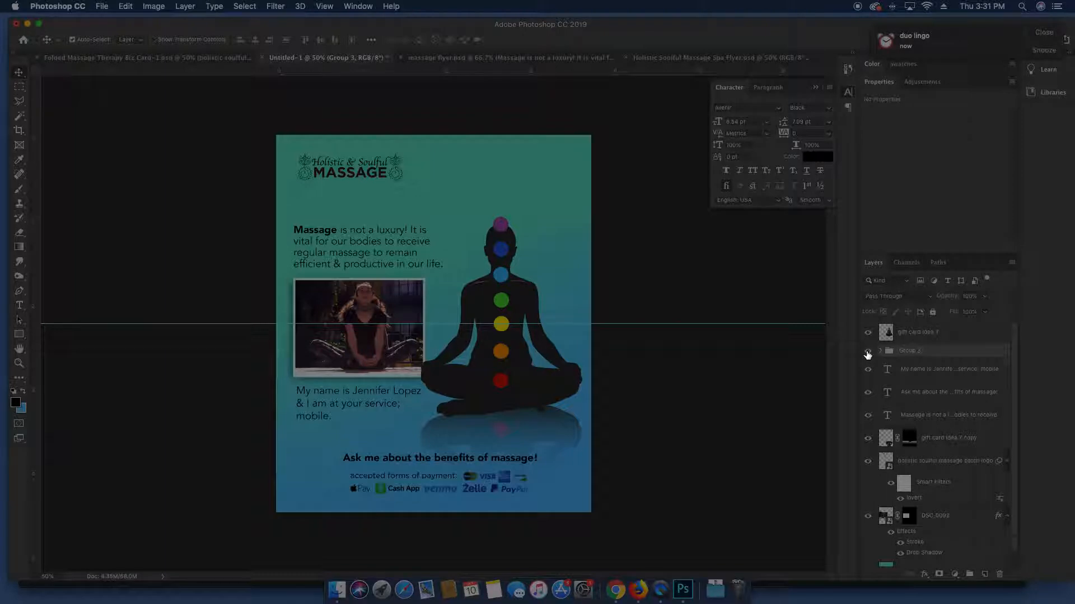
{"action": "key", "text": "super+e"}
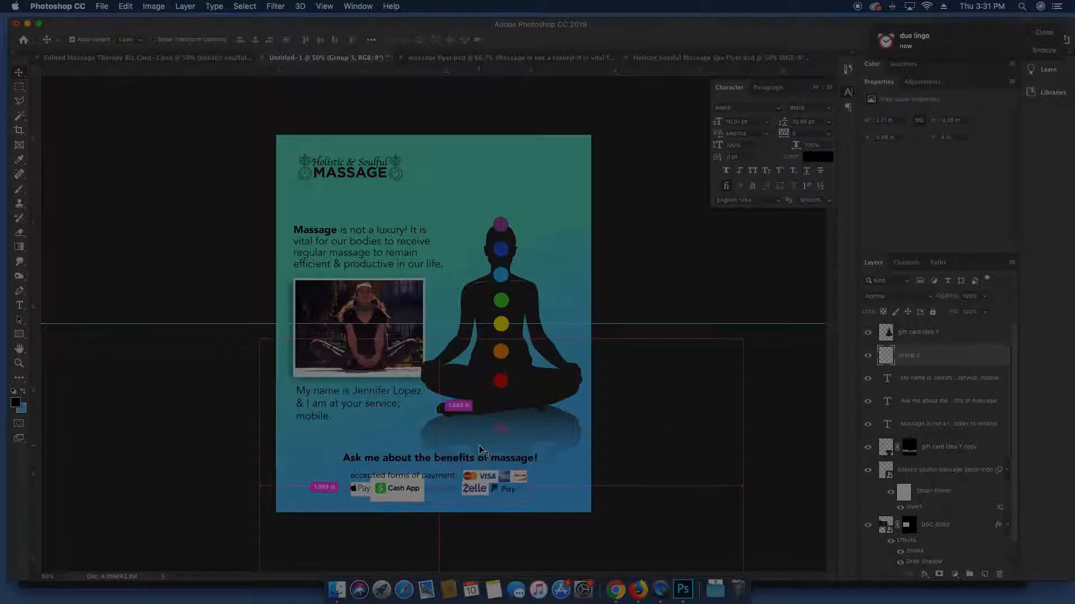
Set the payment icons layer to Multiply blending and shift it left
{"action": "left_click", "coordinate": [896, 296]}
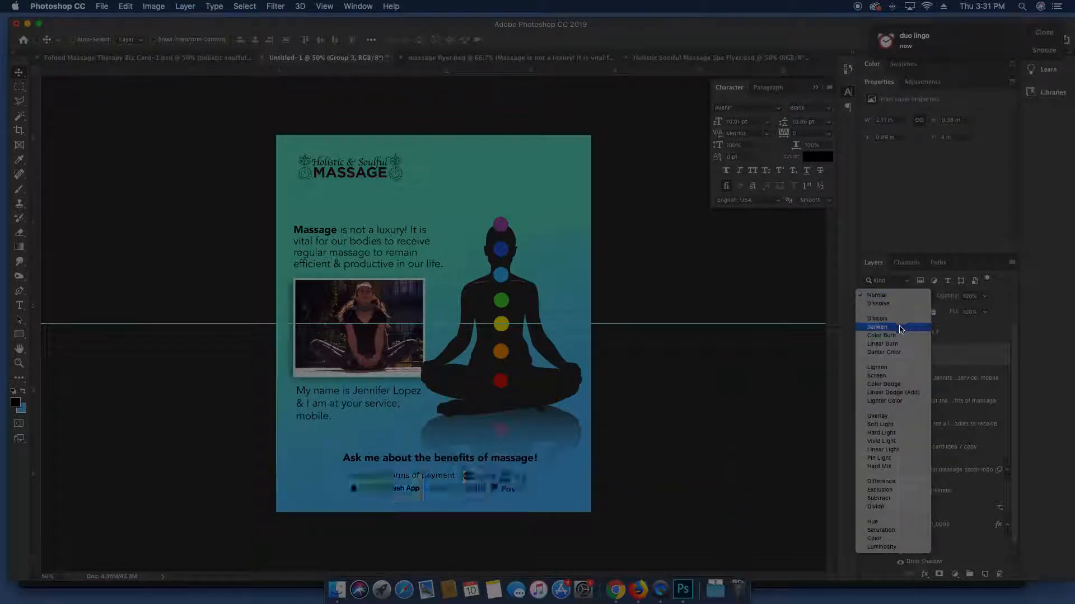
{"action": "left_click", "coordinate": [511, 397]}
{"action": "left_click", "coordinate": [462, 462]}
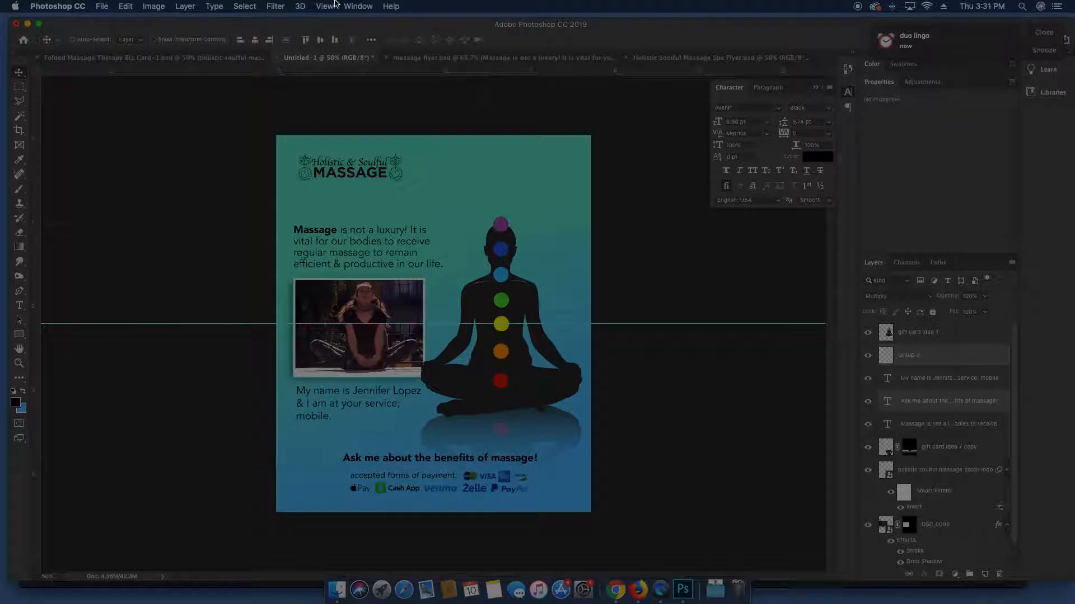
{"action": "left_click", "coordinate": [926, 360]}
{"action": "left_click_drag", "start_coordinate": [426, 443], "coordinate": [392, 444]}
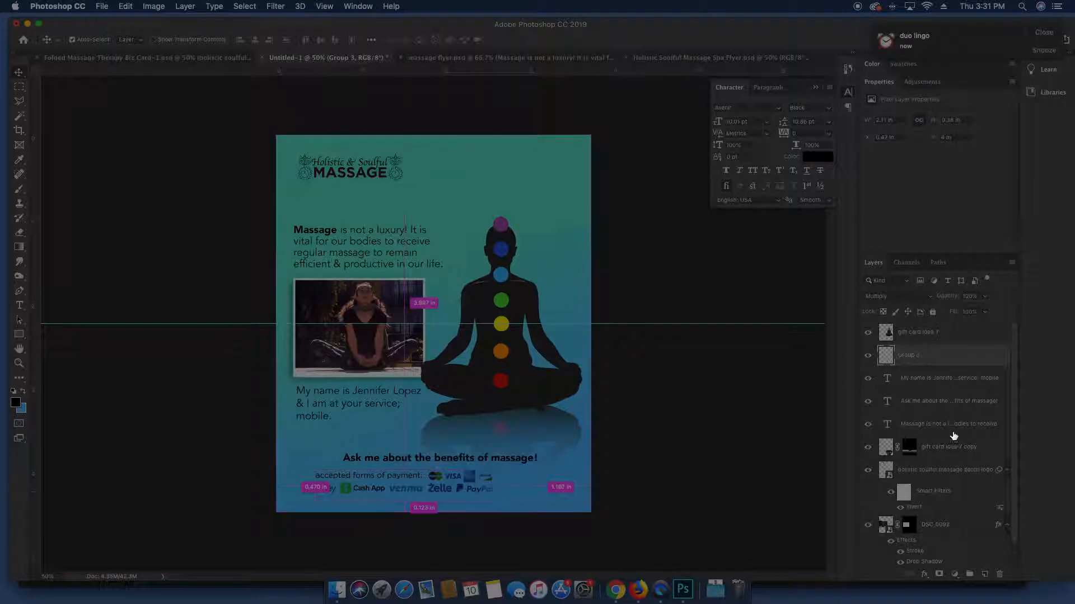
{"action": "left_click", "coordinate": [295, 468]}
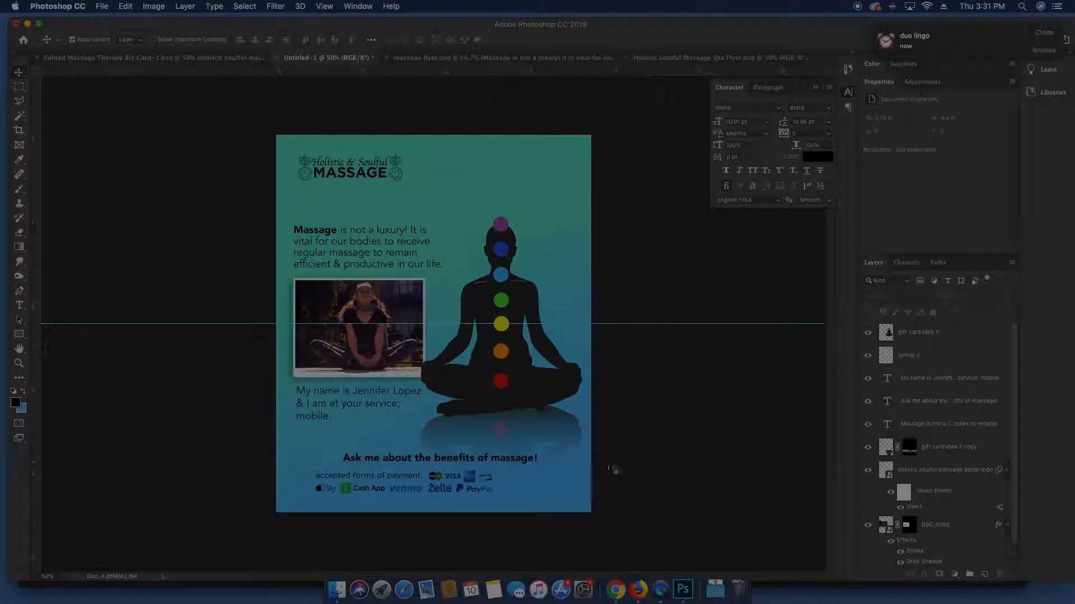
Align the headline and payment icons on their horizontal centres
{"action": "scroll", "coordinate": [932, 491], "scroll_direction": "down", "scroll_amount": 1}
{"action": "left_click", "coordinate": [927, 556]}
{"action": "scroll", "coordinate": [929, 543], "scroll_direction": "up", "scroll_amount": 1}
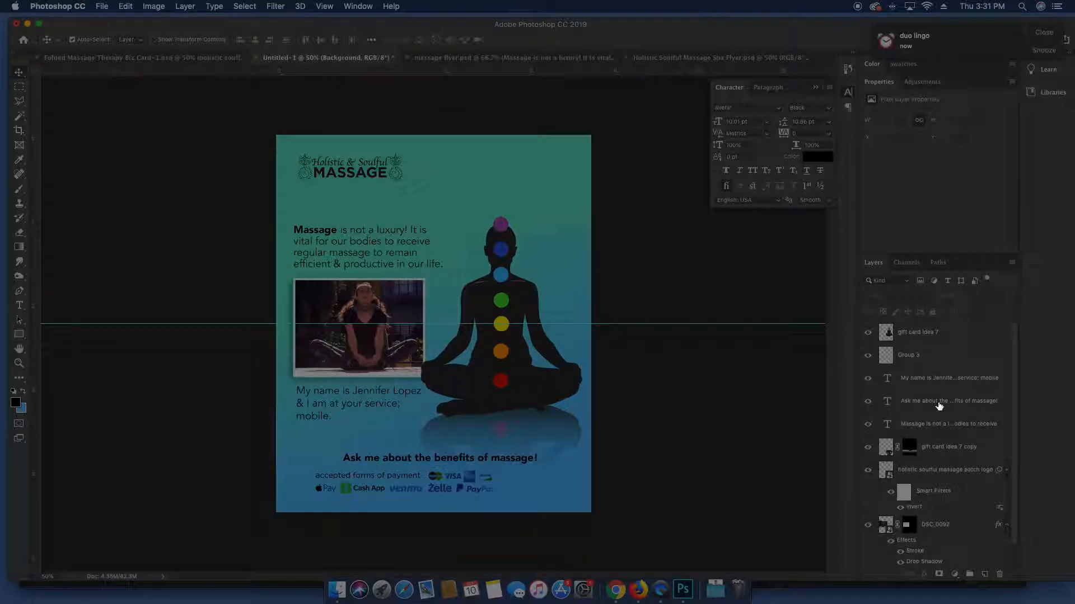
{"action": "left_click", "coordinate": [940, 405]}
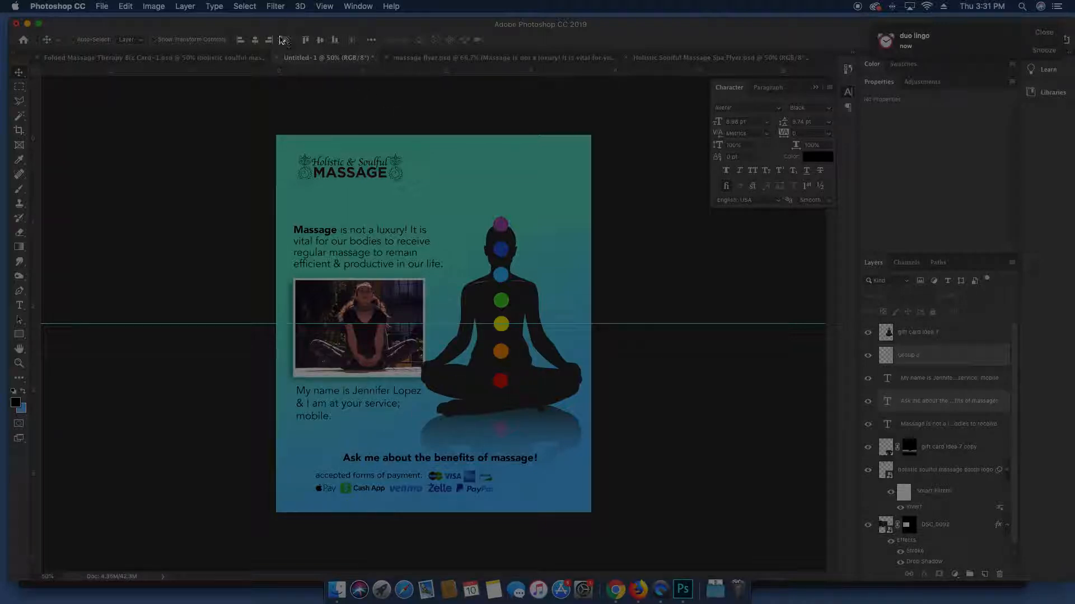
{"action": "left_click", "coordinate": [255, 41]}
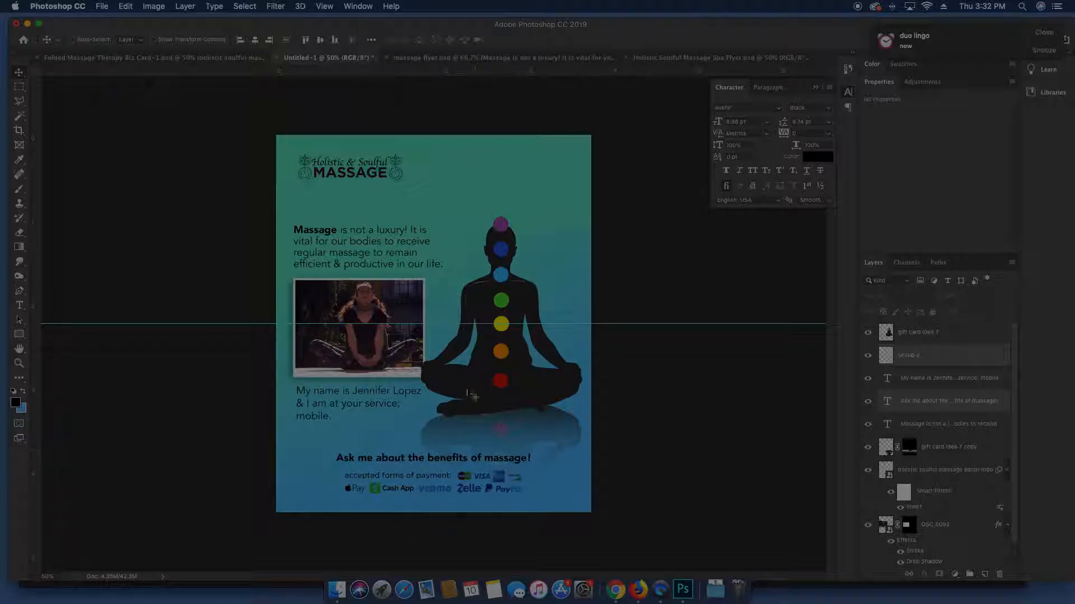
{"action": "left_click", "coordinate": [627, 258]}
{"action": "left_click", "coordinate": [382, 177]}
Scale the Holistic & Soulful logo up and move it toward the card's centre
{"action": "key", "text": "super+t"}
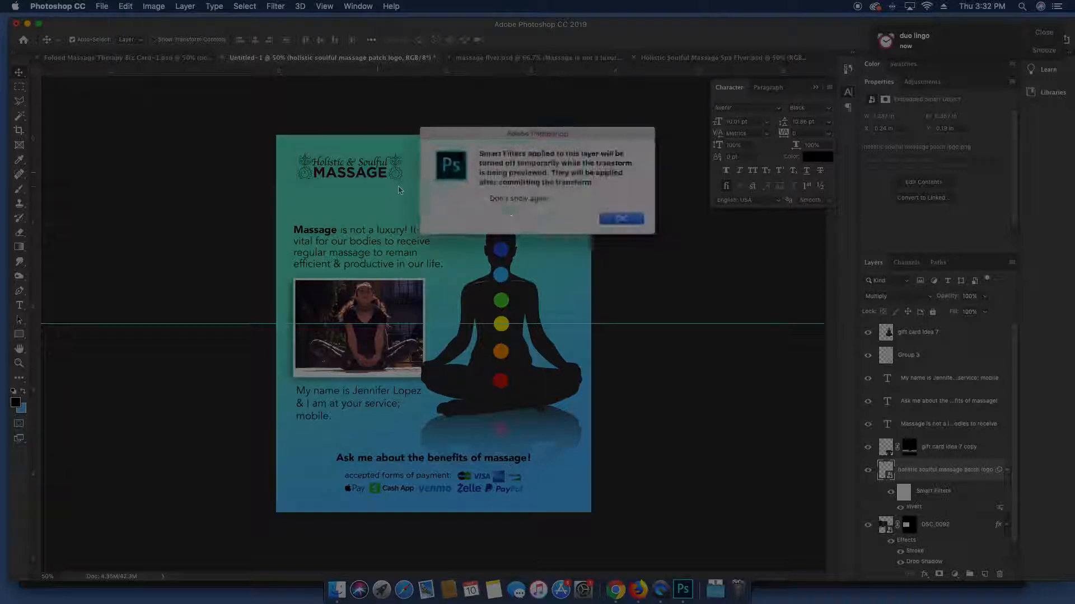
{"action": "left_click", "coordinate": [621, 219]}
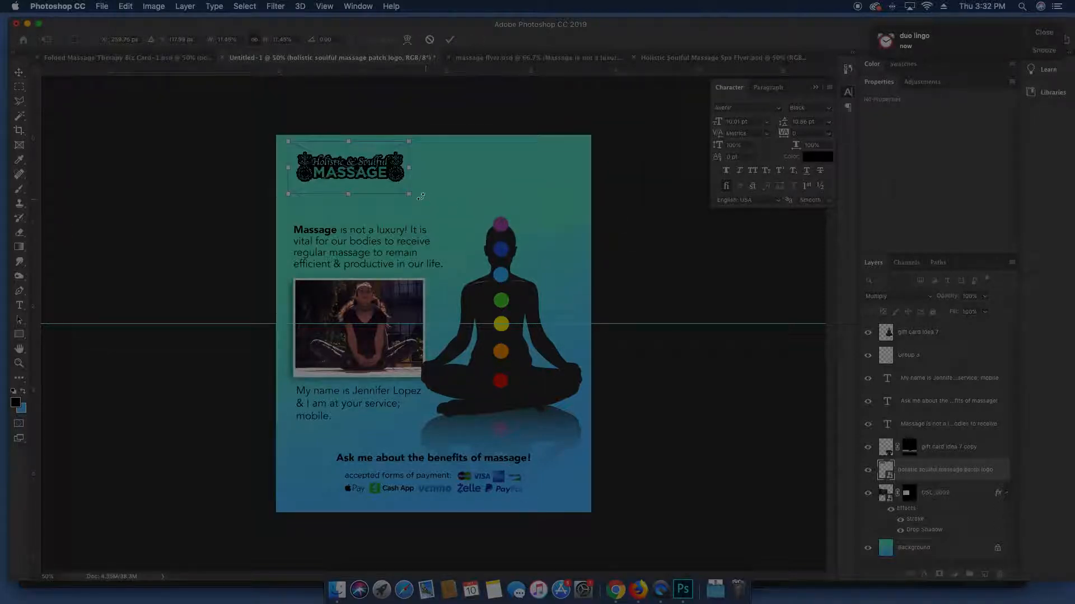
{"action": "left_click_drag", "start_coordinate": [411, 193], "coordinate": [492, 230]}
{"action": "key", "text": "Return"}
{"action": "left_click_drag", "start_coordinate": [465, 197], "coordinate": [501, 191]}
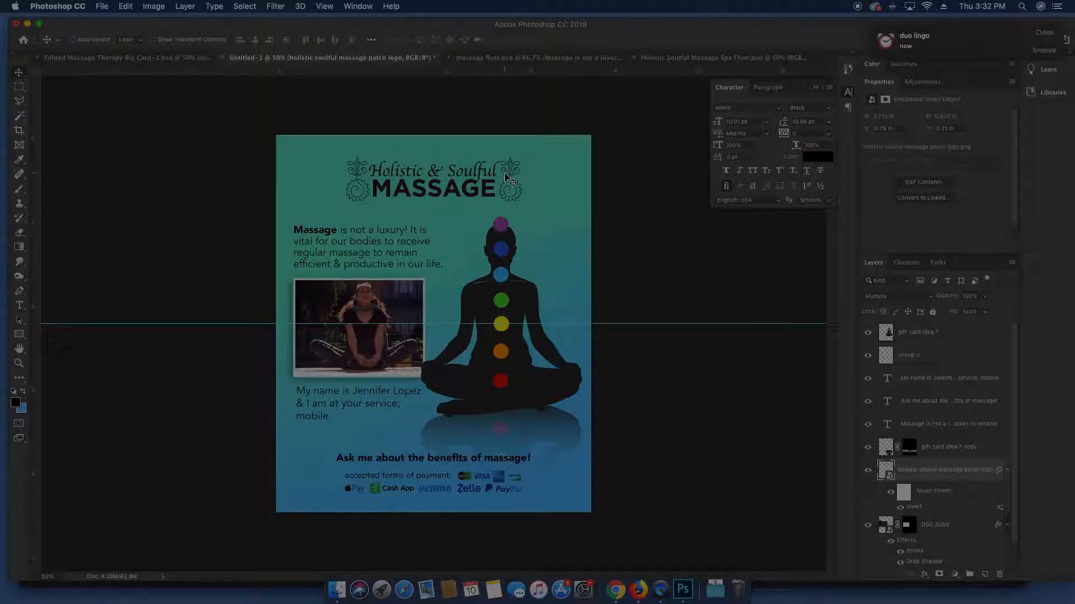
{"action": "left_click_drag", "start_coordinate": [505, 176], "coordinate": [504, 178]}
Invert the logo to teal lettering on black and set its blending to Normal
{"action": "key", "text": "super+i"}
{"action": "left_click", "coordinate": [906, 306]}
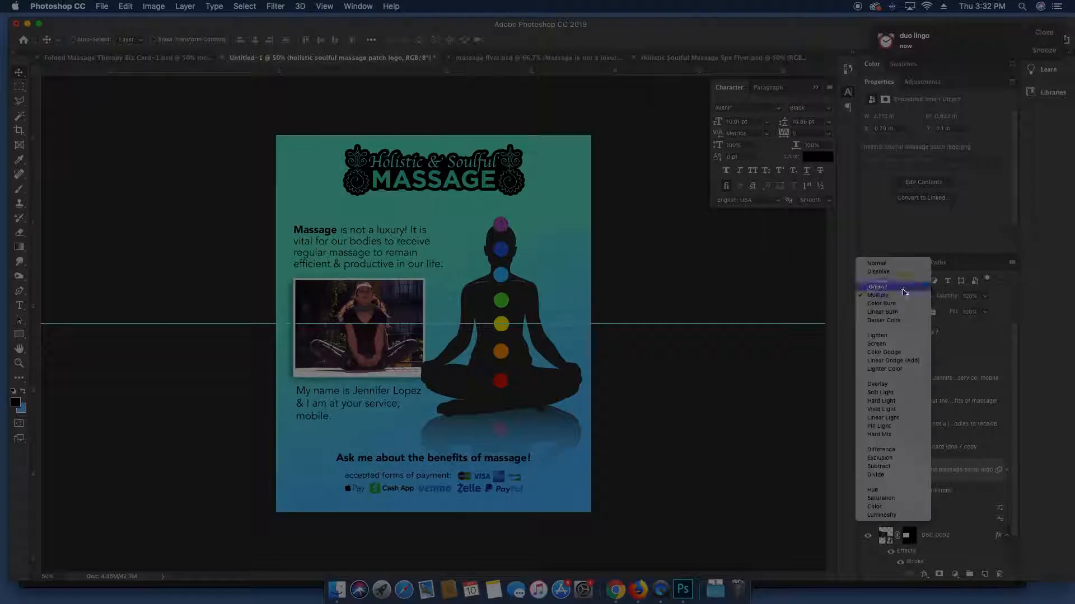
{"action": "left_click", "coordinate": [897, 264]}
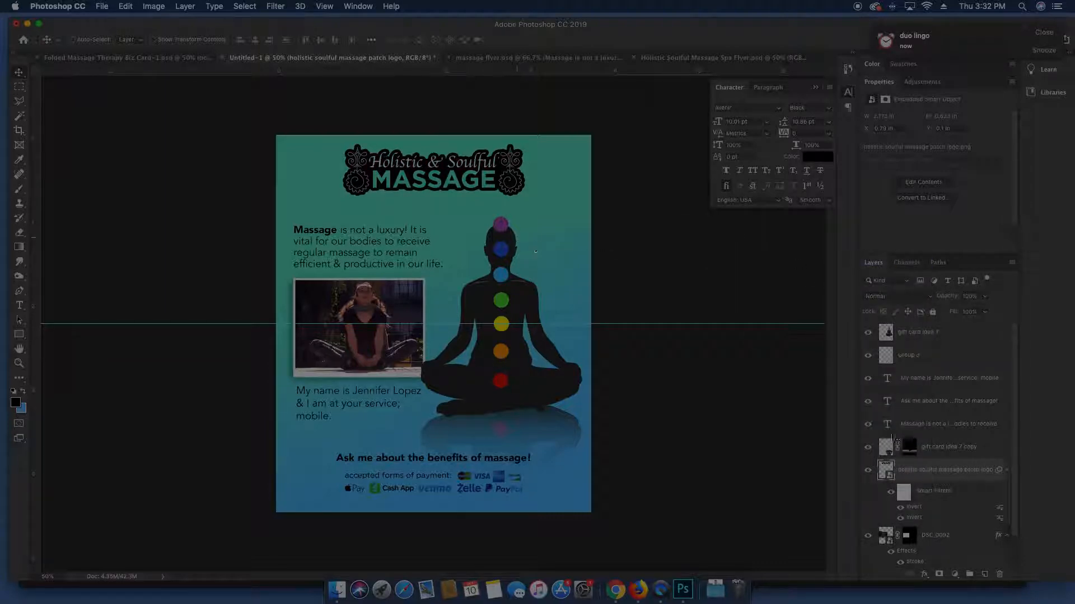
{"action": "left_click", "coordinate": [946, 543]}
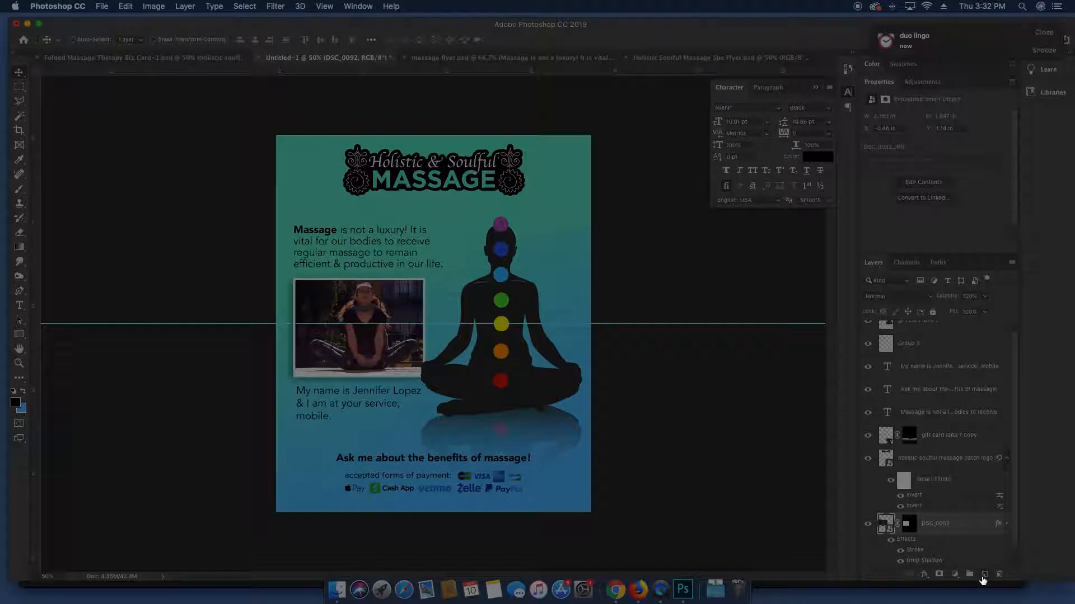
Draw a wide black-filled ellipse across the top of the flyer on a new layer
{"action": "left_click", "coordinate": [984, 575]}
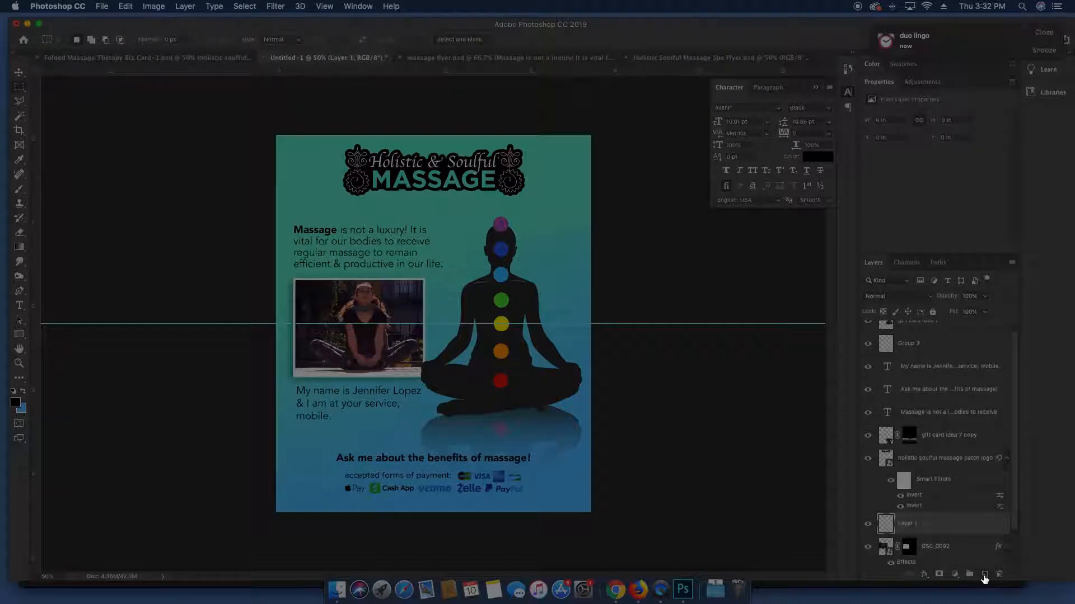
{"action": "key", "text": "u"}
{"action": "key", "text": "shift+u"}
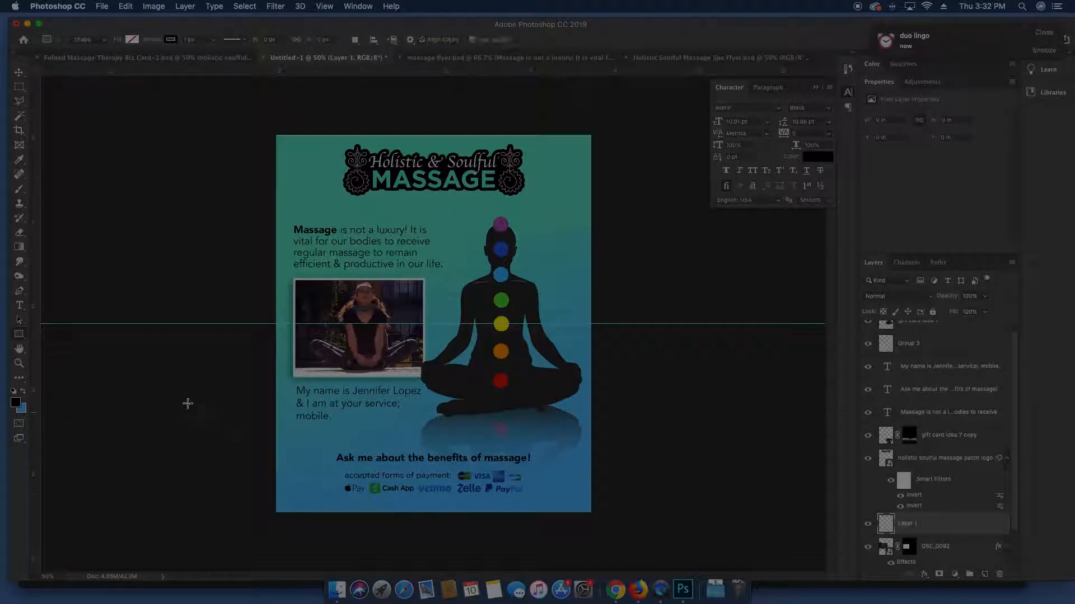
{"action": "left_click_drag", "start_coordinate": [220, 113], "coordinate": [675, 202]}
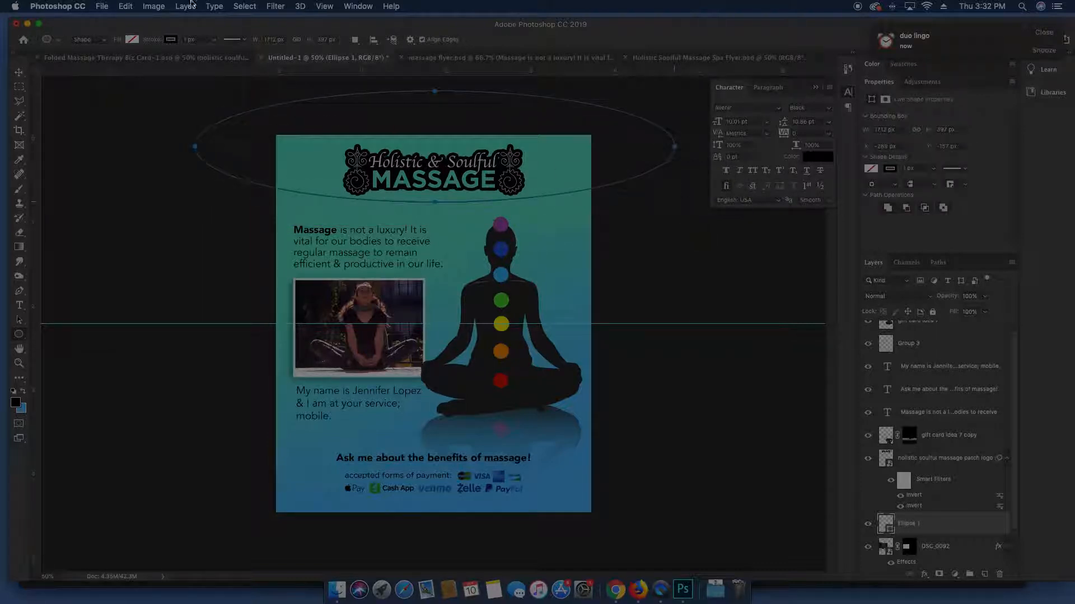
{"action": "left_click", "coordinate": [134, 39]}
{"action": "left_click", "coordinate": [106, 61]}
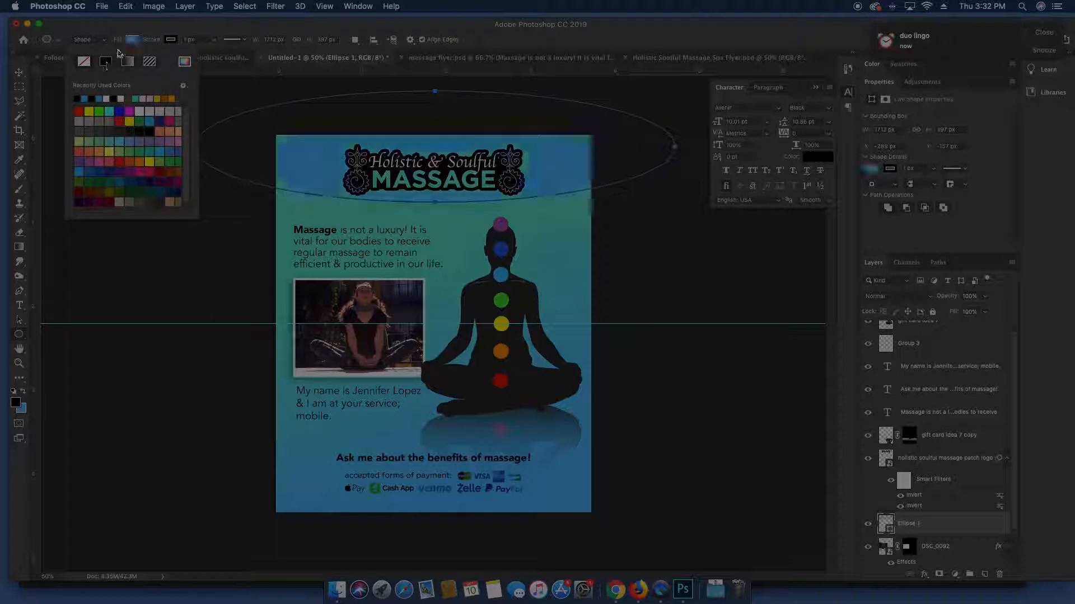
{"action": "left_click", "coordinate": [134, 39]}
{"action": "left_click", "coordinate": [143, 39]}
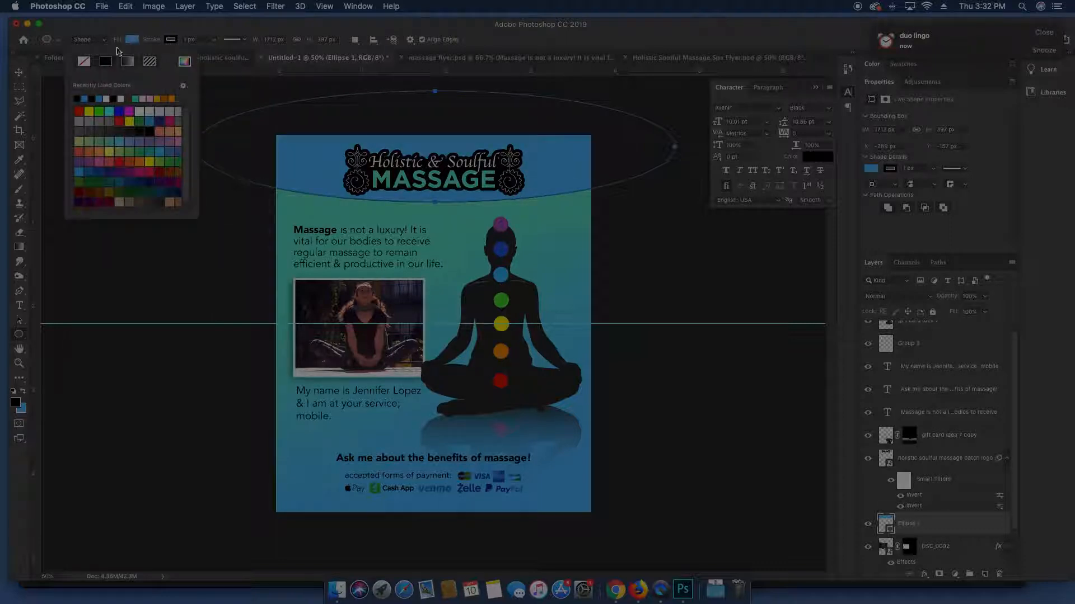
{"action": "left_click", "coordinate": [79, 97]}
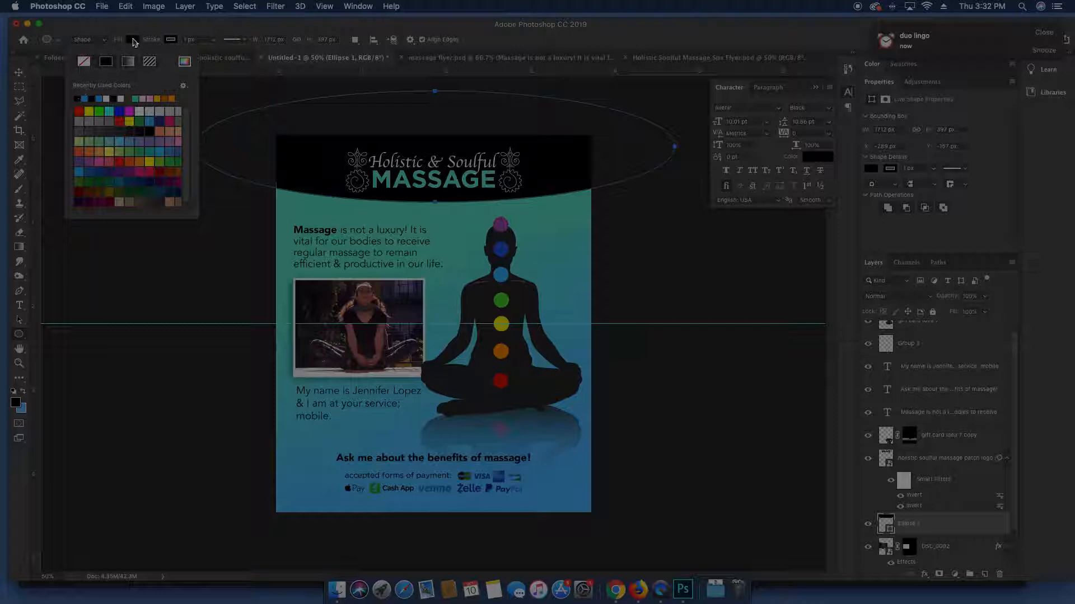
{"action": "left_click", "coordinate": [133, 40]}
Duplicate the black ellipse down to the bottom of the flyer
{"action": "key", "text": "v"}
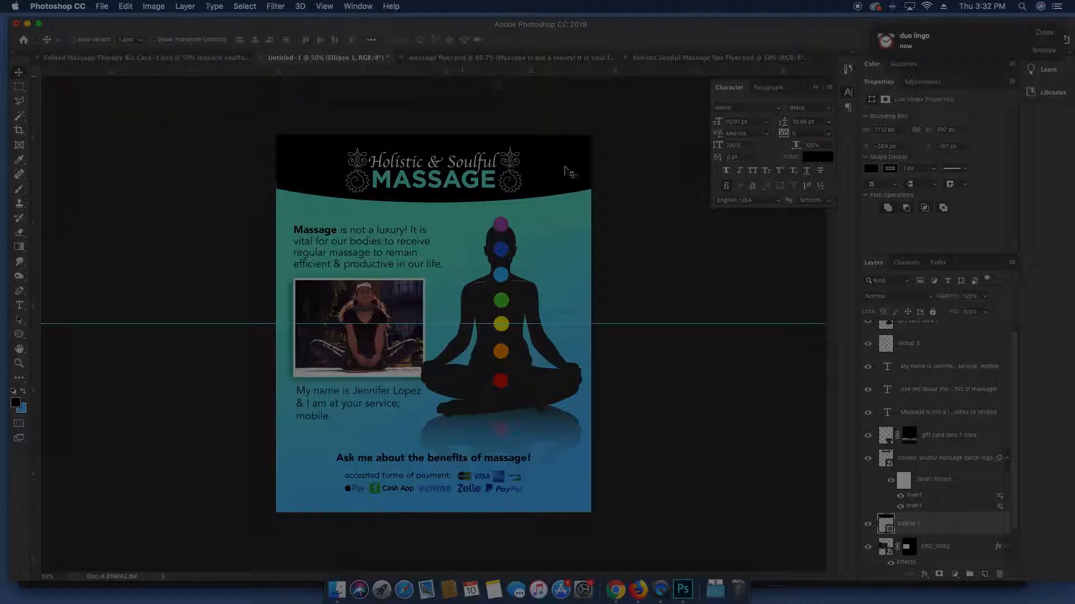
{"action": "left_click_drag", "start_coordinate": [549, 173], "coordinate": [546, 507]}
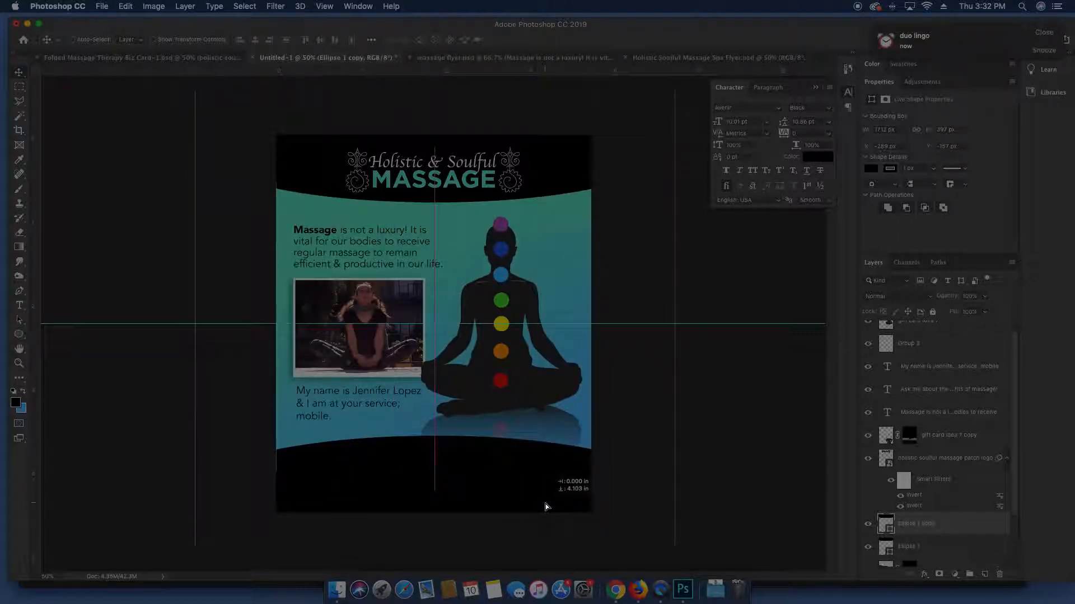
{"action": "left_click", "coordinate": [484, 498]}
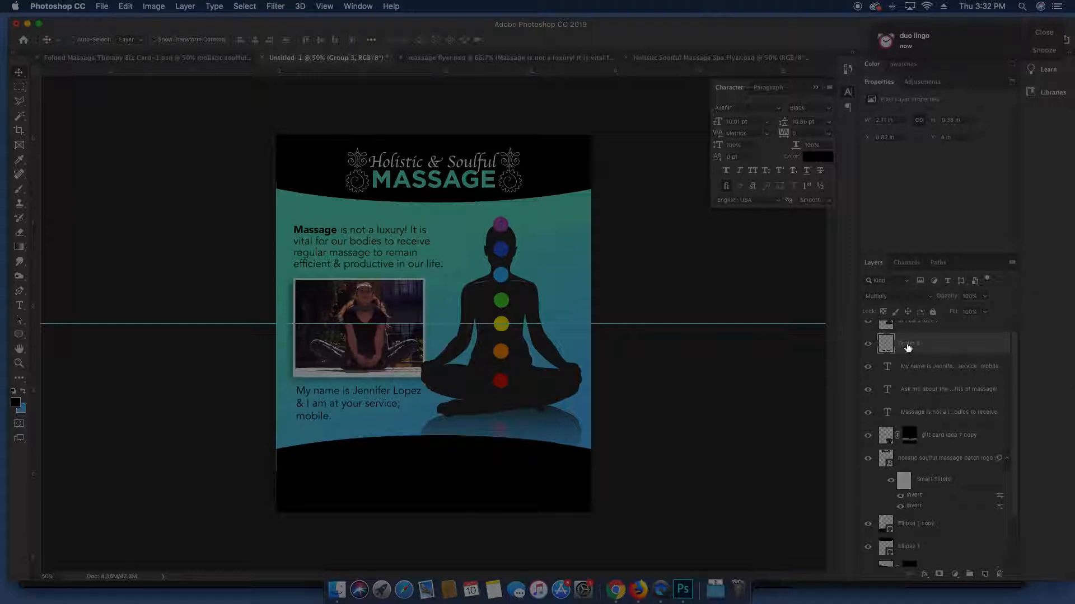
Set Group 3 to Screen blending and shift its hue by +180
{"action": "left_click", "coordinate": [905, 297]}
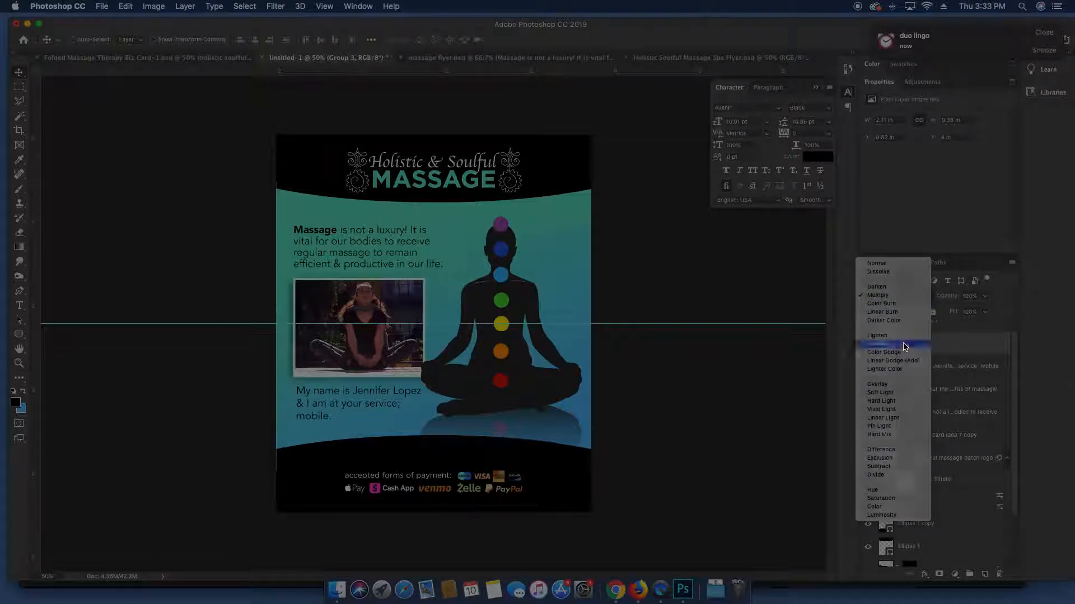
{"action": "left_click", "coordinate": [905, 347]}
{"action": "key", "text": "ctrl+u"}
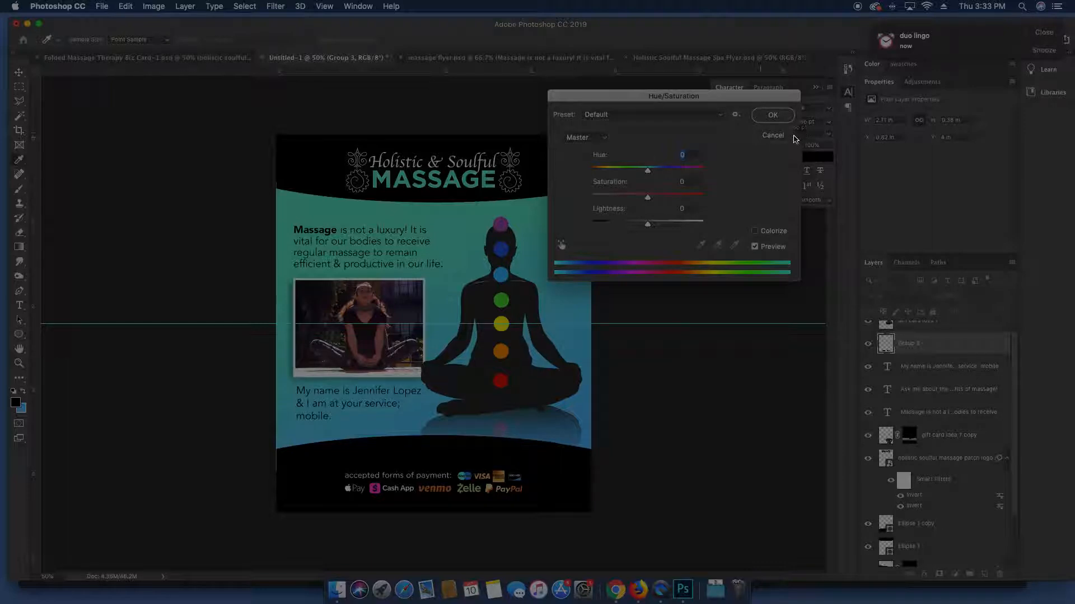
{"action": "left_click_drag", "start_coordinate": [648, 170], "coordinate": [707, 171]}
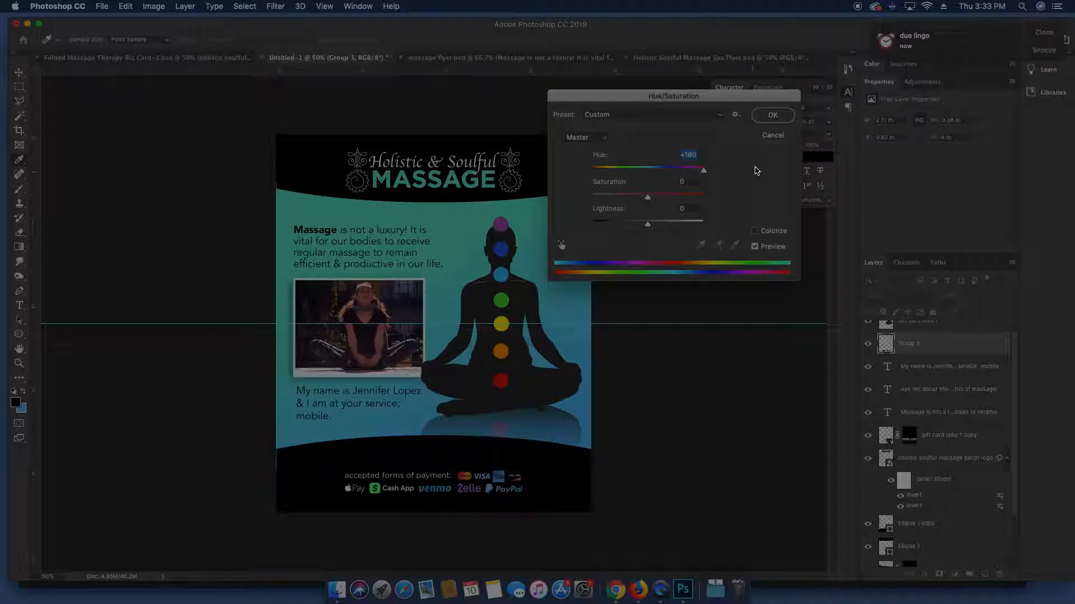
{"action": "left_click", "coordinate": [772, 115]}
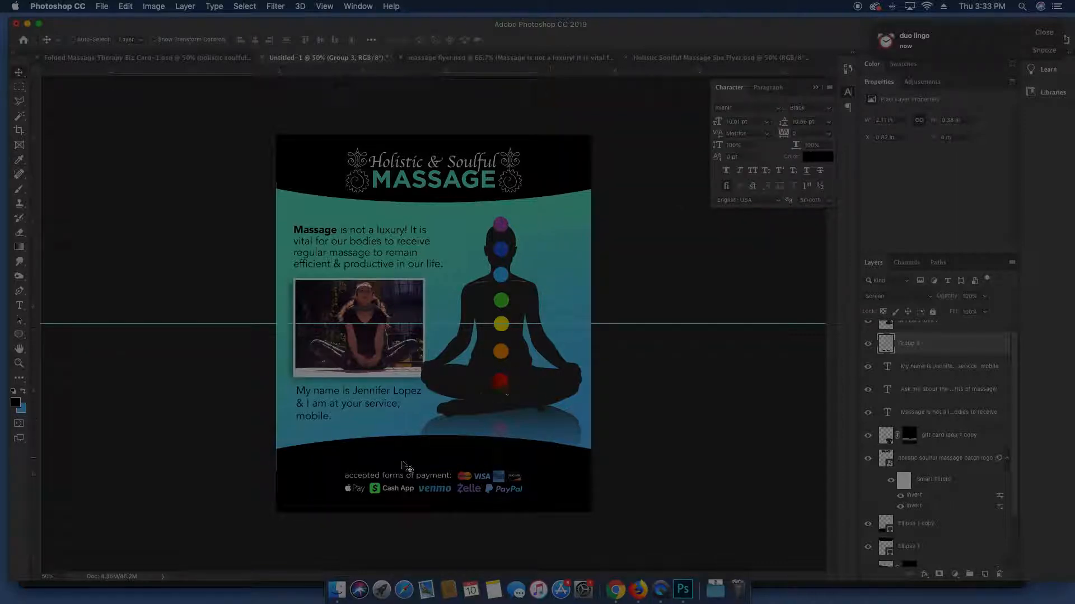
Make the benefits of massage line white
{"action": "left_click", "coordinate": [407, 466], "text": "super"}
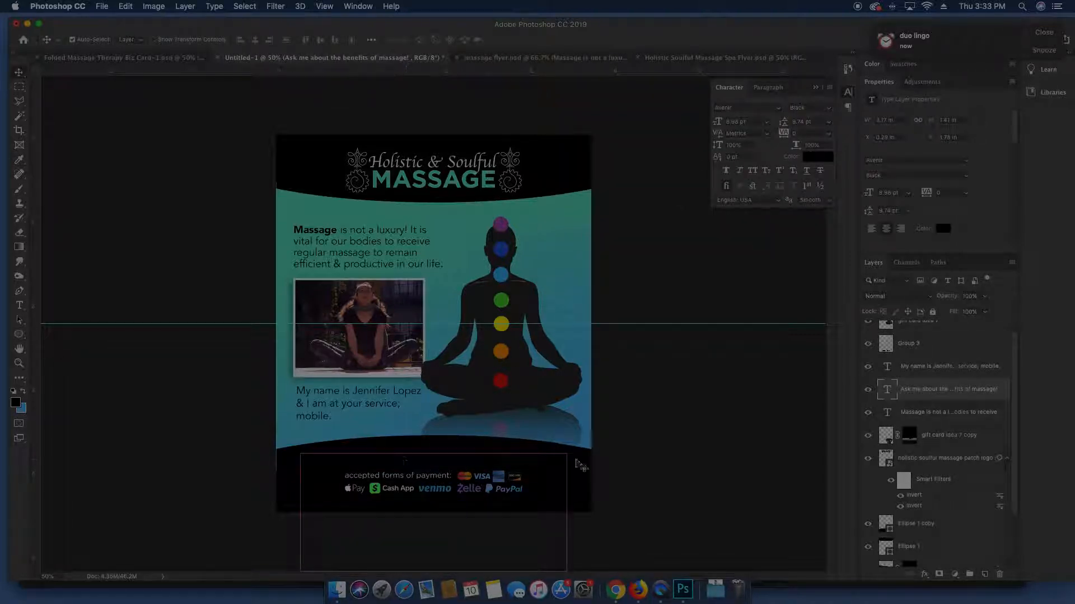
{"action": "left_click", "coordinate": [834, 157]}
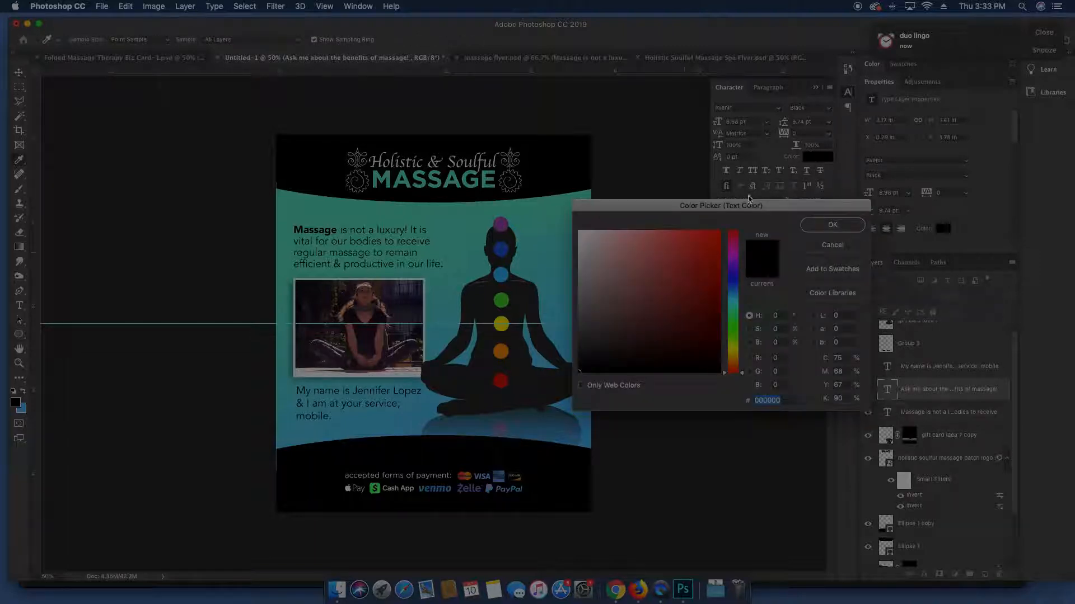
{"action": "left_click", "coordinate": [522, 170]}
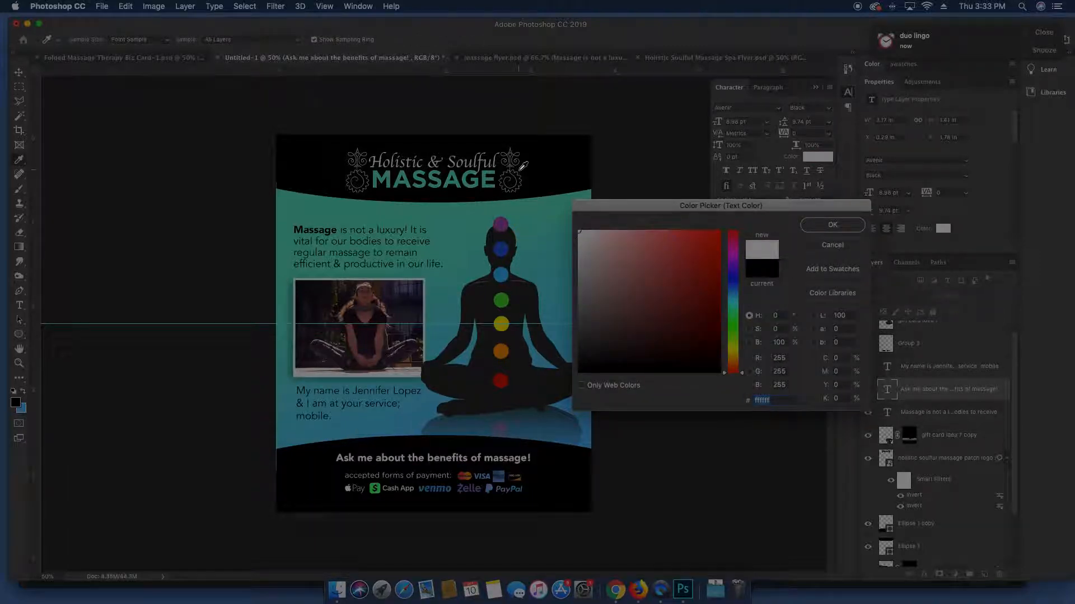
{"action": "key", "text": "Return"}
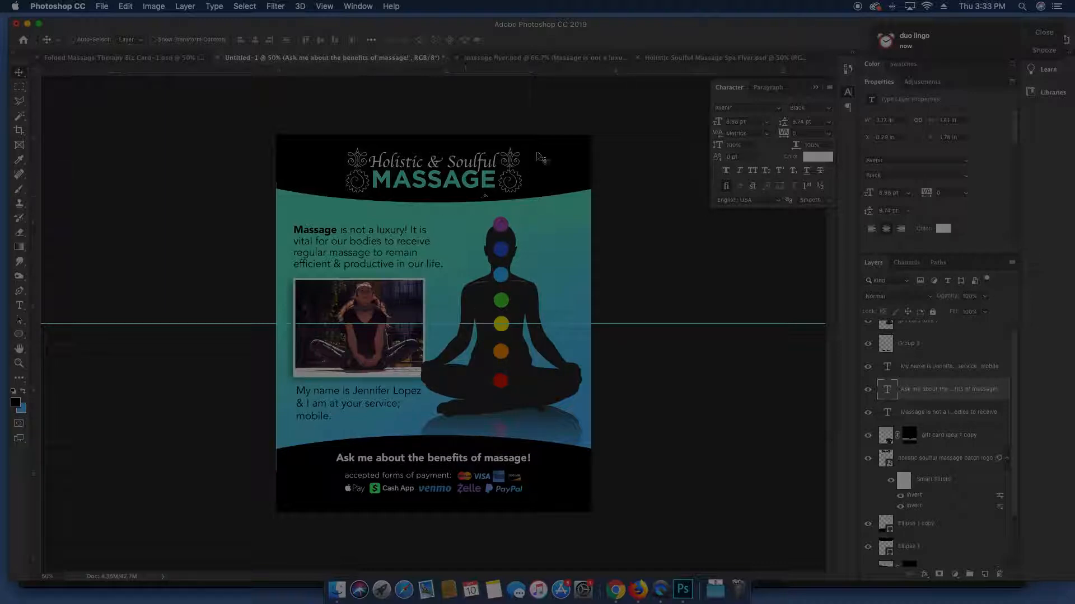
Float the flyer and the Folded Massage Therapy Biz Card documents in separate windows
{"action": "key", "text": "super"}
{"action": "left_click", "coordinate": [624, 127], "text": "super"}
{"action": "left_click", "coordinate": [588, 154], "text": "super"}
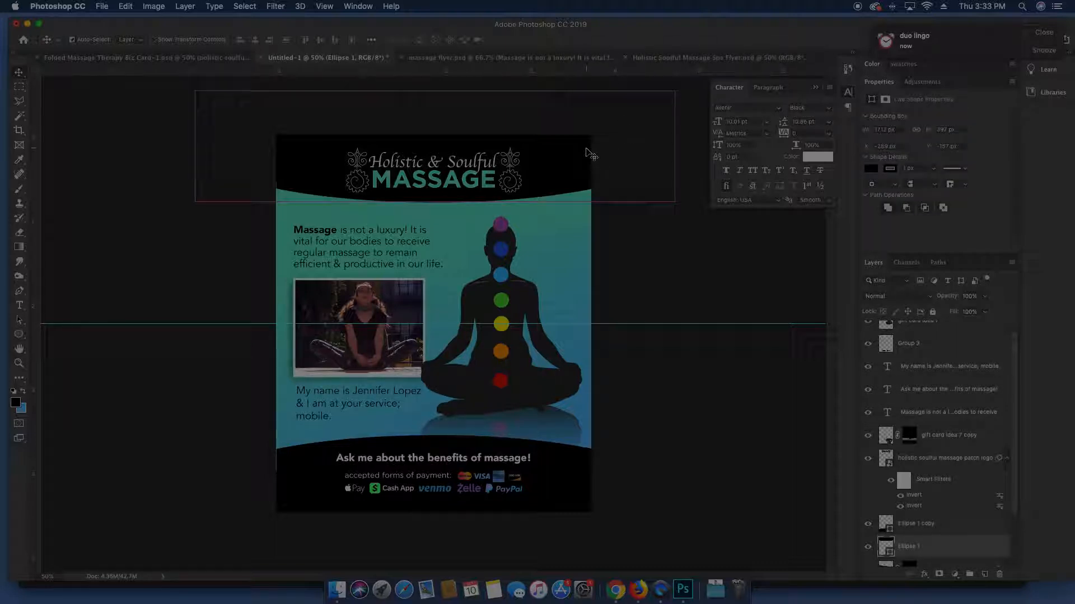
{"action": "left_click_drag", "start_coordinate": [286, 58], "coordinate": [528, 87]}
{"action": "left_click_drag", "start_coordinate": [143, 60], "coordinate": [343, 88]}
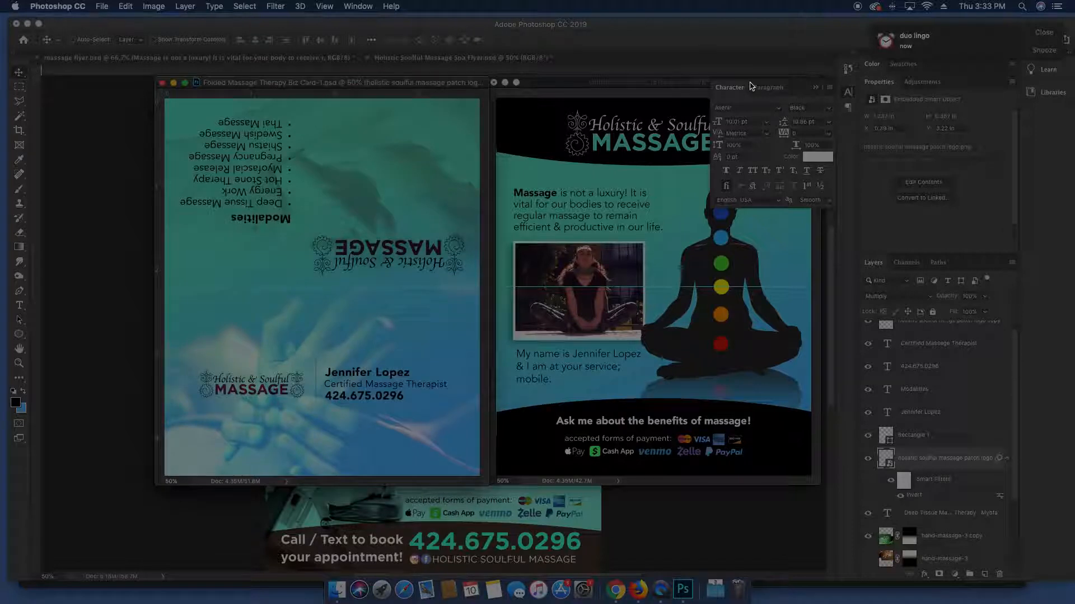
Collapse the Character panel and activate Untitled-1, then the Folded Massage Therapy Biz Card window
{"action": "left_click", "coordinate": [815, 87]}
{"action": "left_click", "coordinate": [641, 374]}
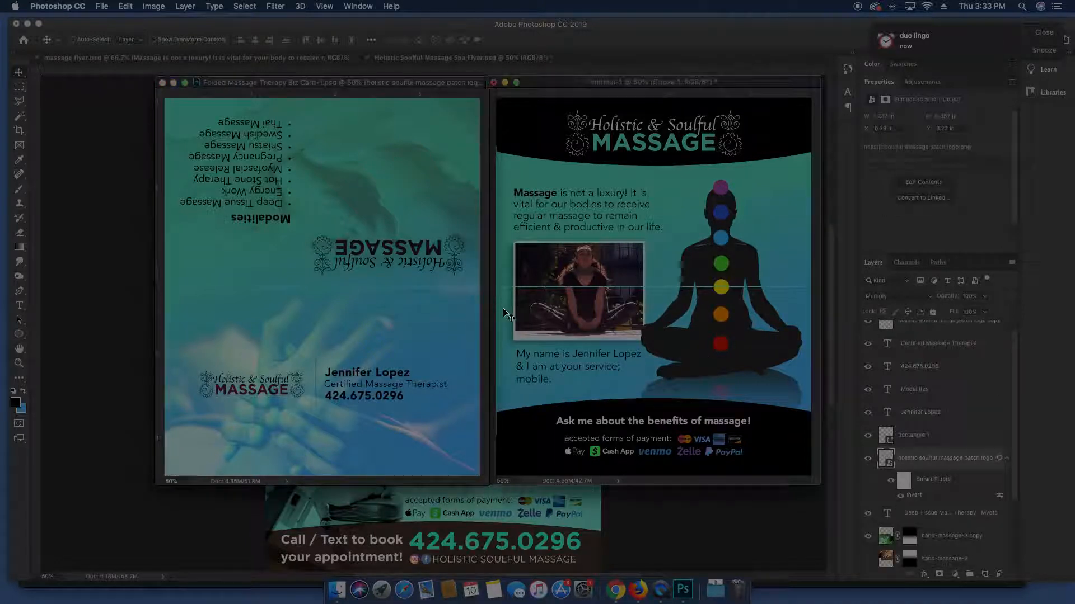
{"action": "left_click", "coordinate": [445, 293]}
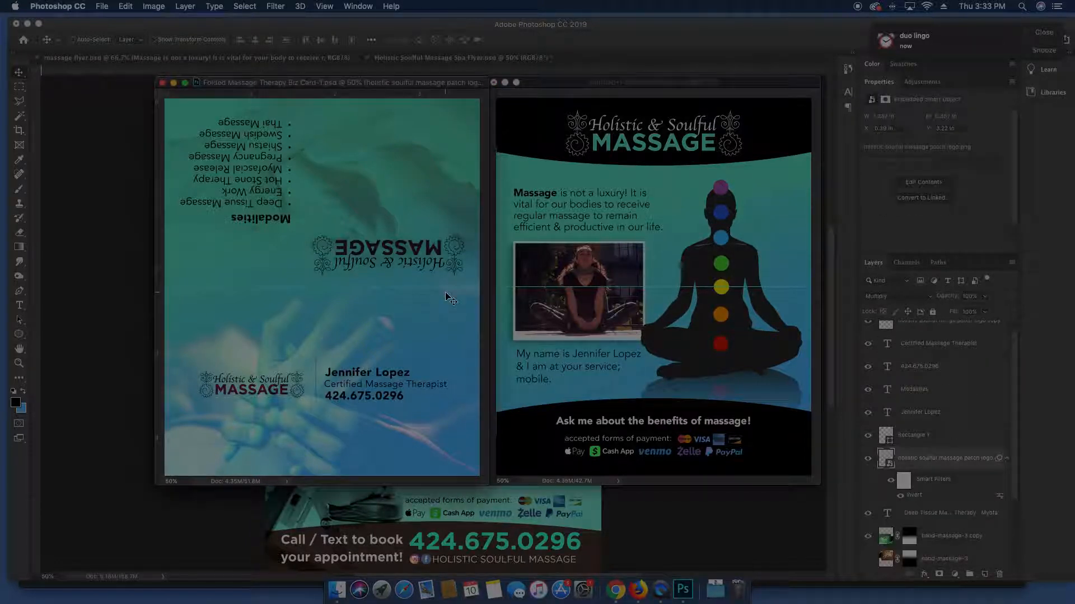